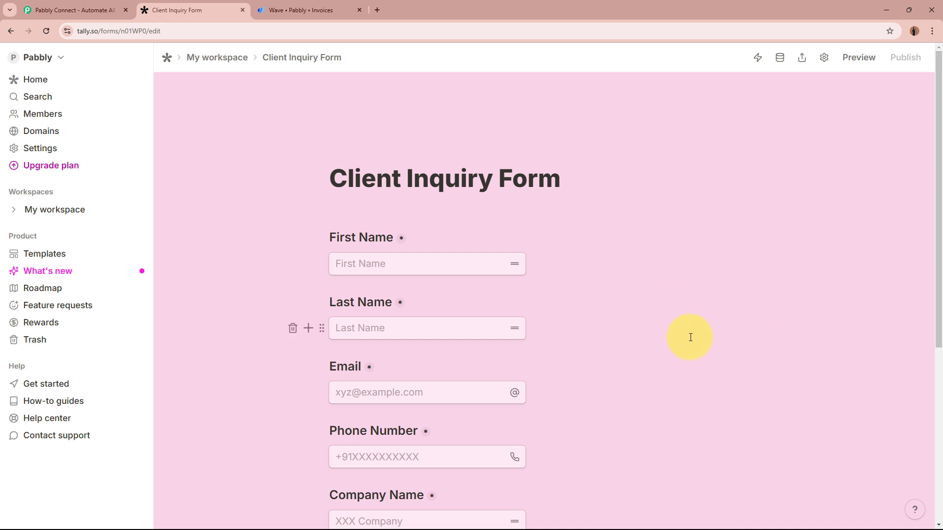
- Review the Tally Client Inquiry Form fields, then bring up the Wave Invoices page
{"action": "scroll", "coordinate": [688, 337], "scroll_direction": "down", "scroll_amount": 4}
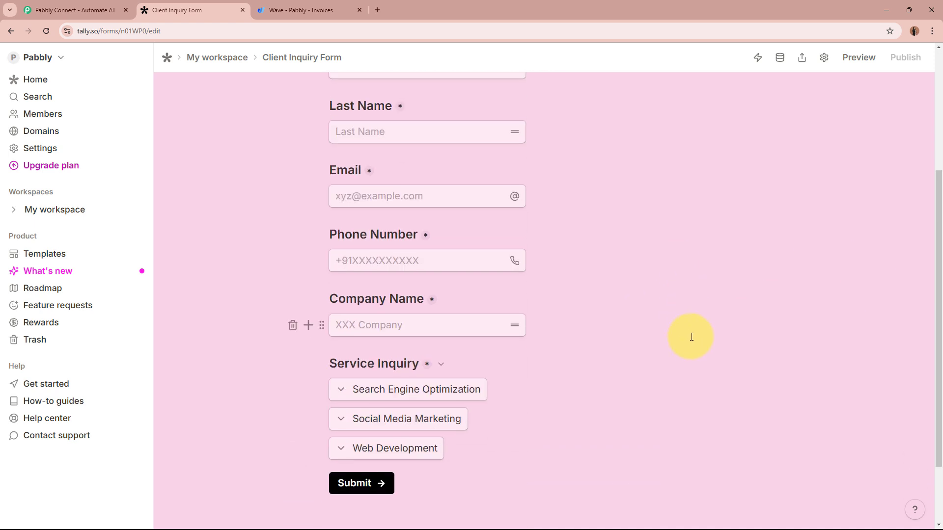
{"action": "scroll", "coordinate": [692, 336], "scroll_direction": "down", "scroll_amount": 2}
{"action": "scroll", "coordinate": [691, 337], "scroll_direction": "up", "scroll_amount": 6}
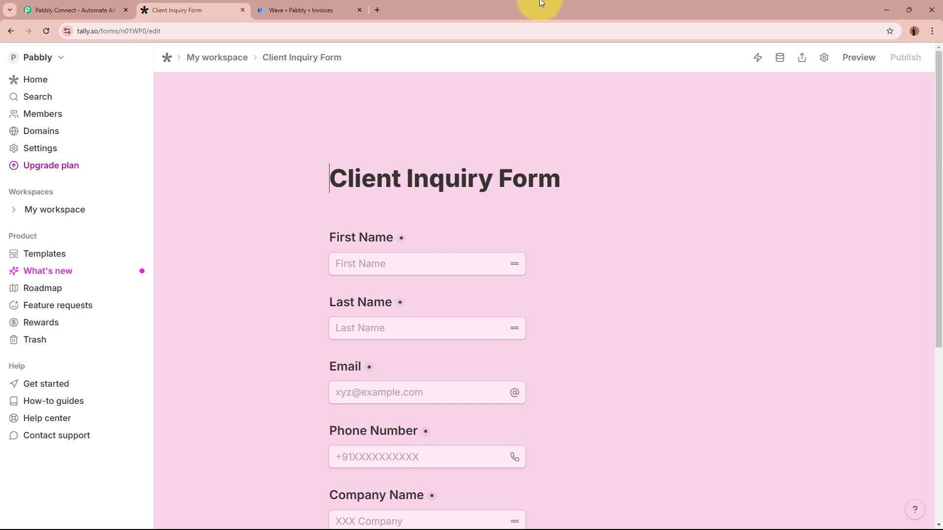
{"action": "left_click", "coordinate": [302, 9]}
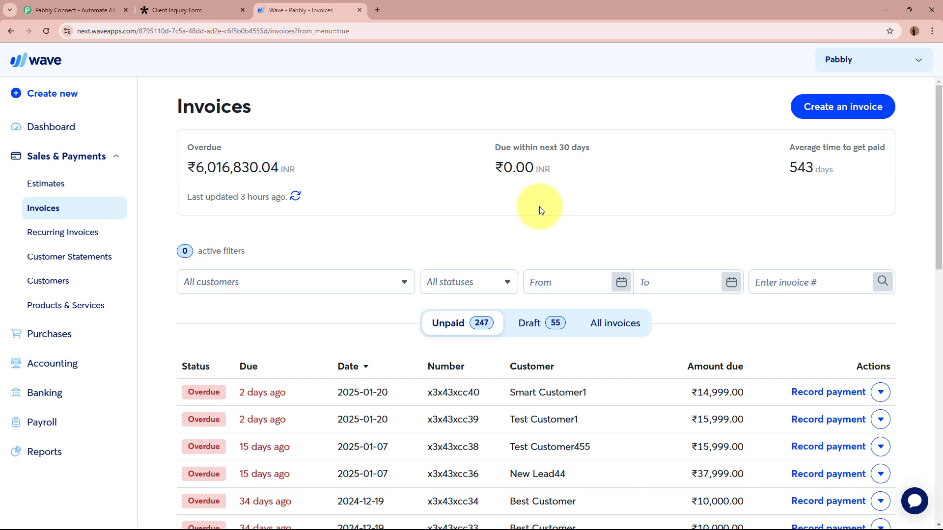
- Compare Wave's unpaid invoices with the Tally form, then go to the Pabbly Connect website
{"action": "left_click", "coordinate": [167, 8]}
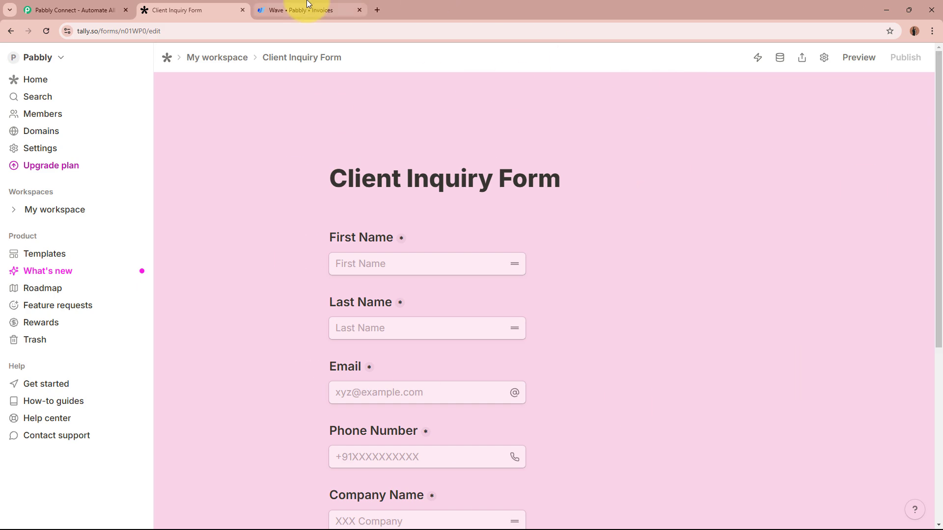
{"action": "left_click", "coordinate": [295, 10]}
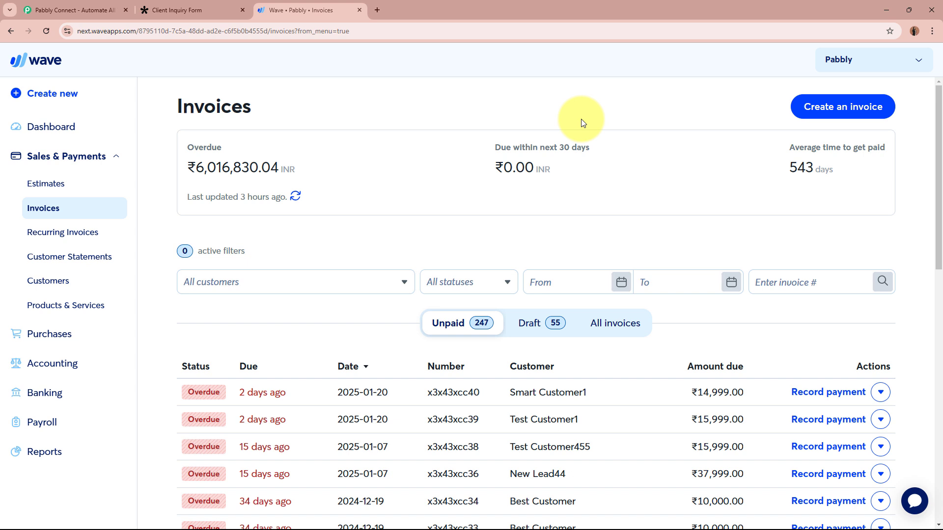
{"action": "left_click", "coordinate": [211, 10]}
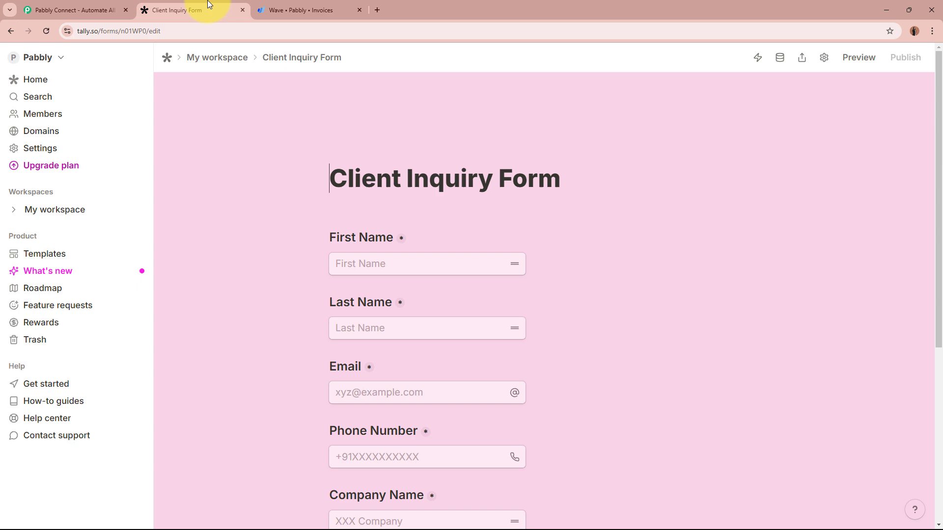
{"action": "left_click", "coordinate": [305, 7]}
{"action": "left_click", "coordinate": [46, 7]}
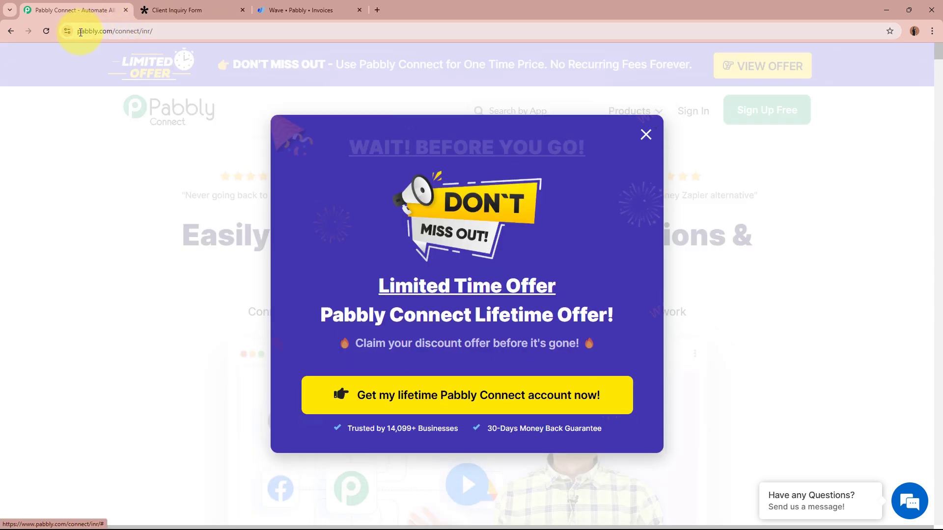
- Dismiss the lifetime offer popup and sign in to the Pabbly account
{"action": "left_click_drag", "start_coordinate": [77, 31], "coordinate": [193, 31]}
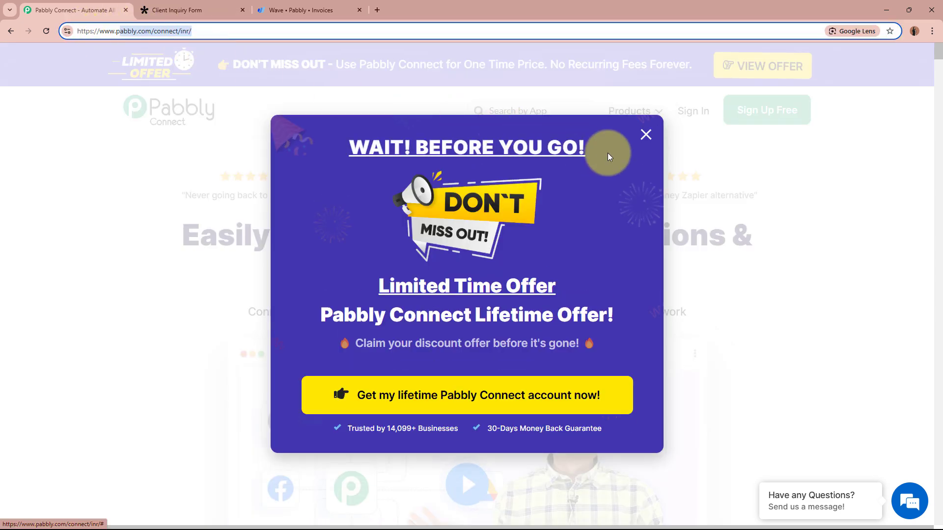
{"action": "left_click", "coordinate": [645, 134]}
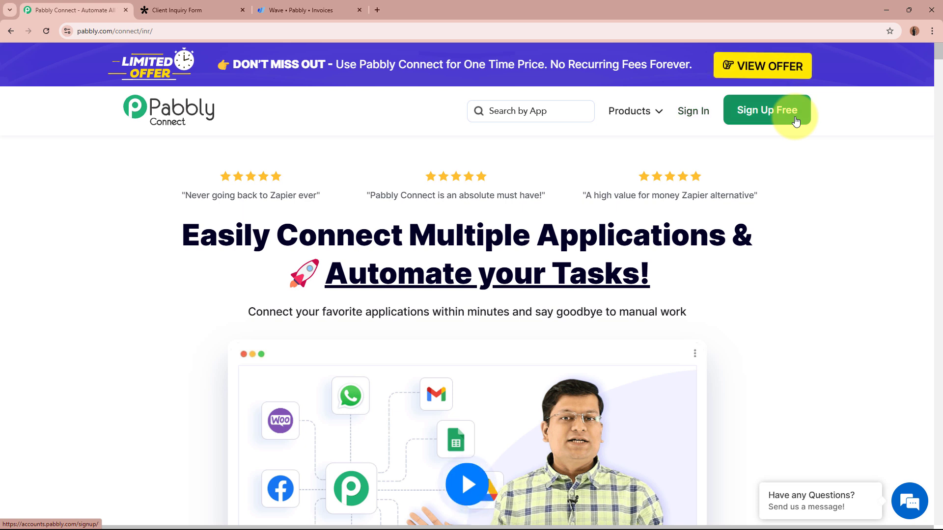
{"action": "left_click", "coordinate": [686, 112]}
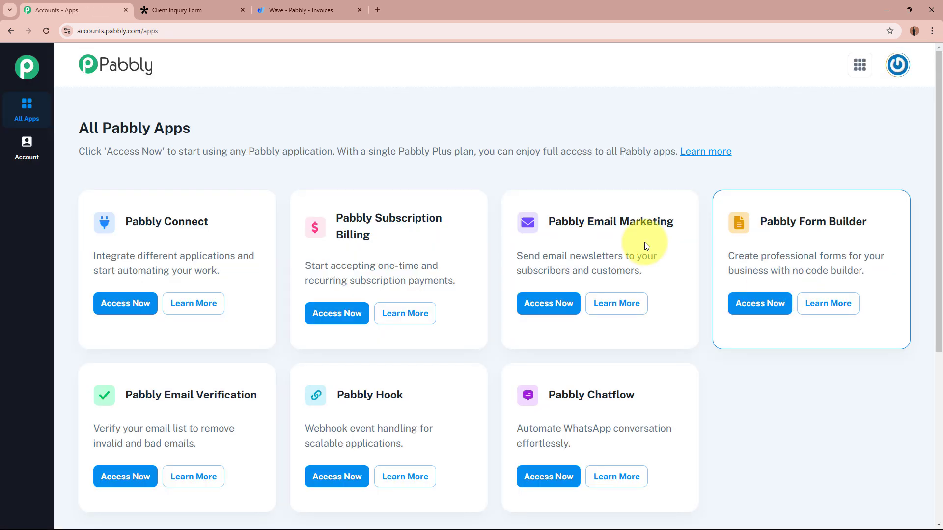
- Launch Pabbly Connect from the All Pabbly Apps page
{"action": "left_click_drag", "start_coordinate": [81, 129], "coordinate": [302, 133]}
{"action": "left_click", "coordinate": [301, 130]}
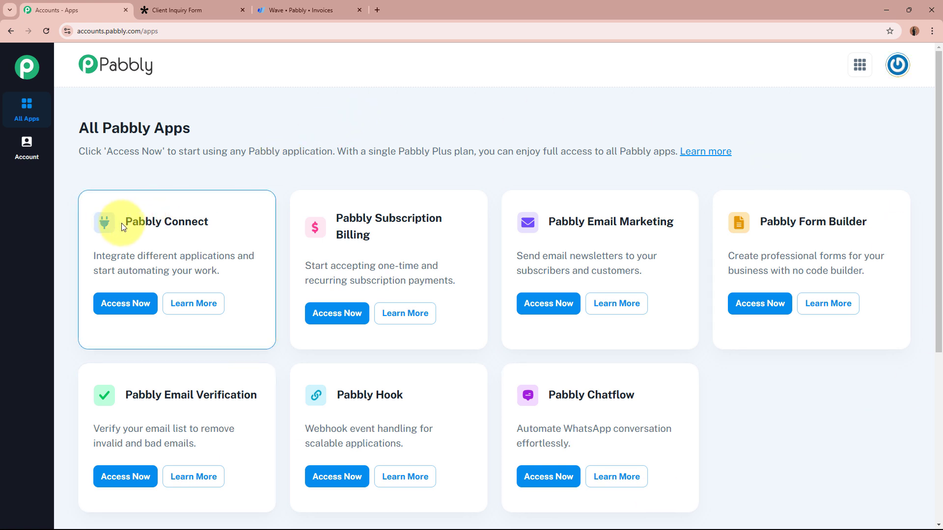
{"action": "left_click_drag", "start_coordinate": [127, 223], "coordinate": [235, 220]}
{"action": "left_click", "coordinate": [234, 222]}
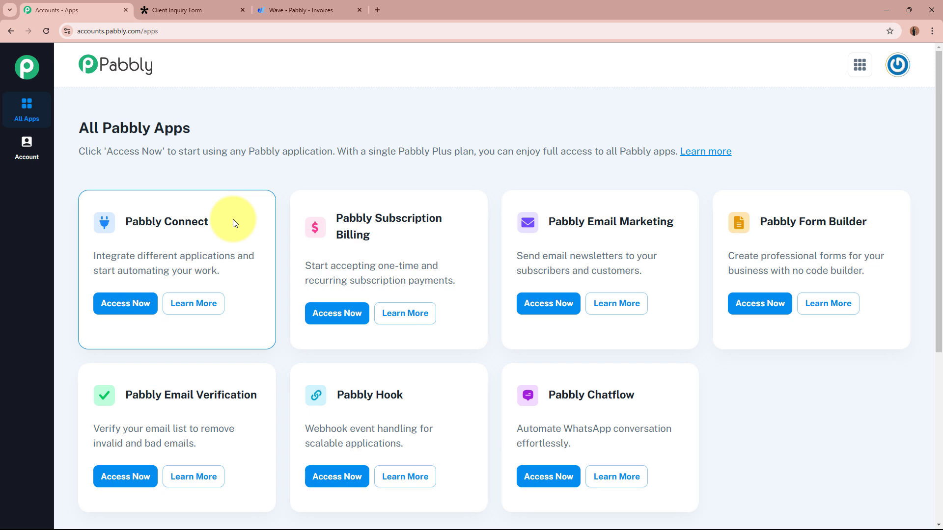
{"action": "left_click", "coordinate": [125, 302]}
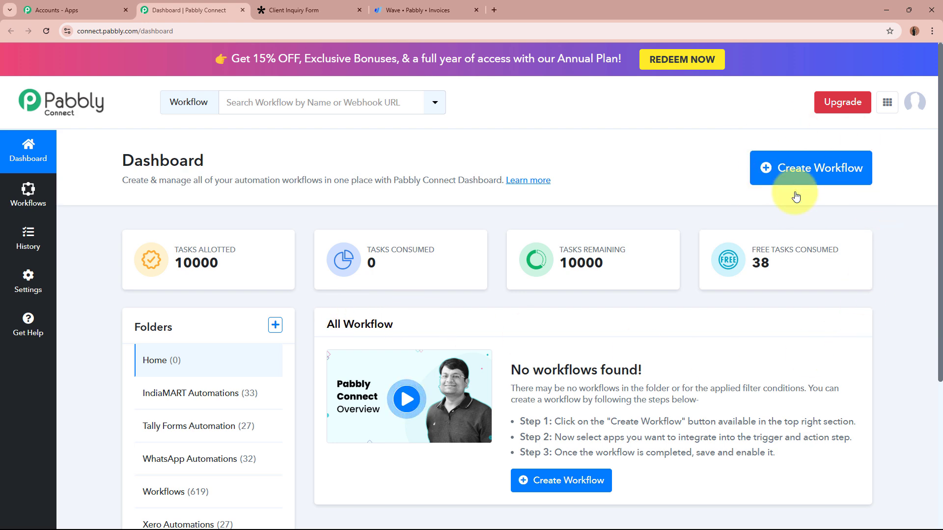
- Create a workflow named 'Create Wave Invoice on Tally Forms Submission' in the Tally Forms Automation folder
{"action": "left_click", "coordinate": [831, 176]}
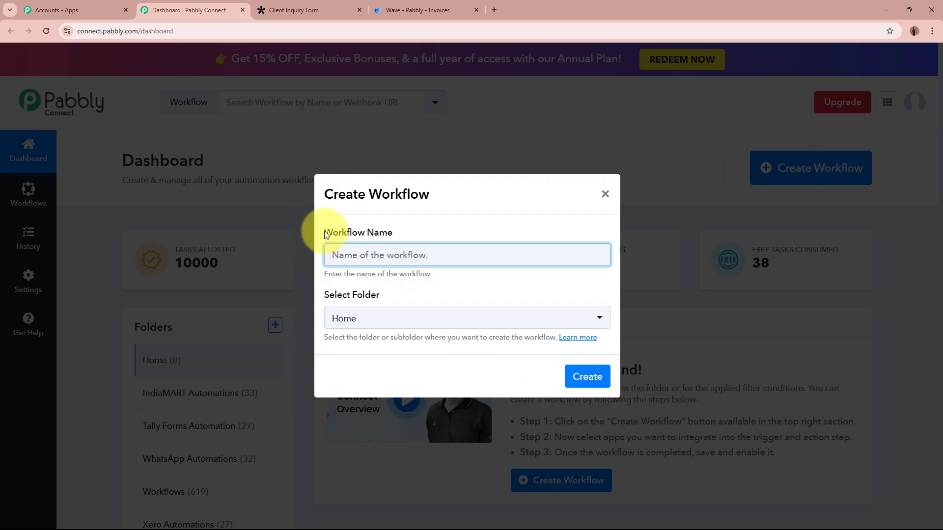
{"action": "left_click_drag", "start_coordinate": [317, 228], "coordinate": [398, 232]}
{"action": "left_click_drag", "start_coordinate": [320, 296], "coordinate": [406, 294]}
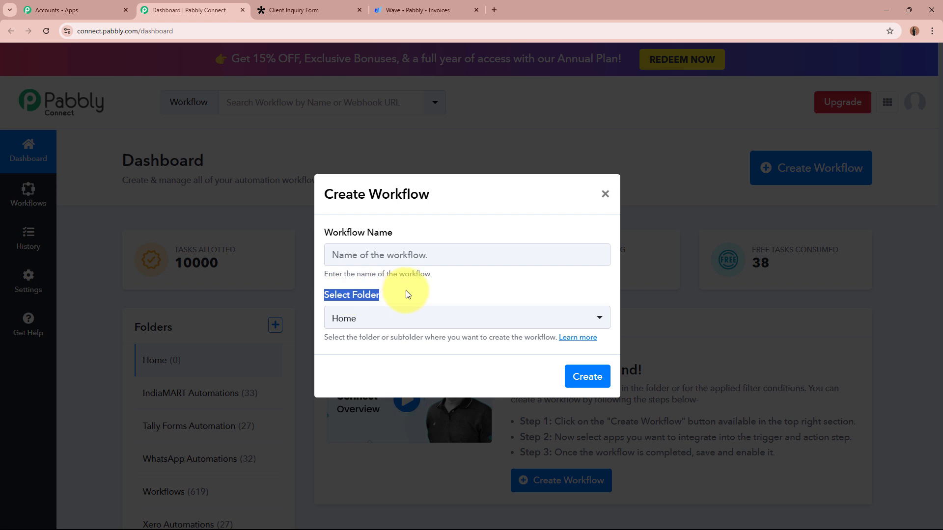
{"action": "left_click", "coordinate": [420, 254]}
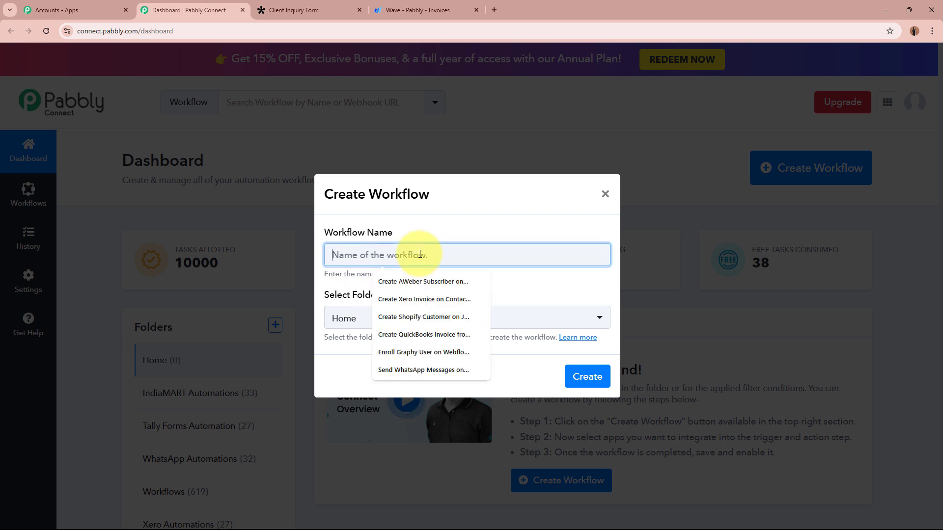
{"action": "type", "text": "Create Wave Invoice on Tally Forms Submission"}
{"action": "left_click_drag", "start_coordinate": [335, 254], "coordinate": [565, 288]}
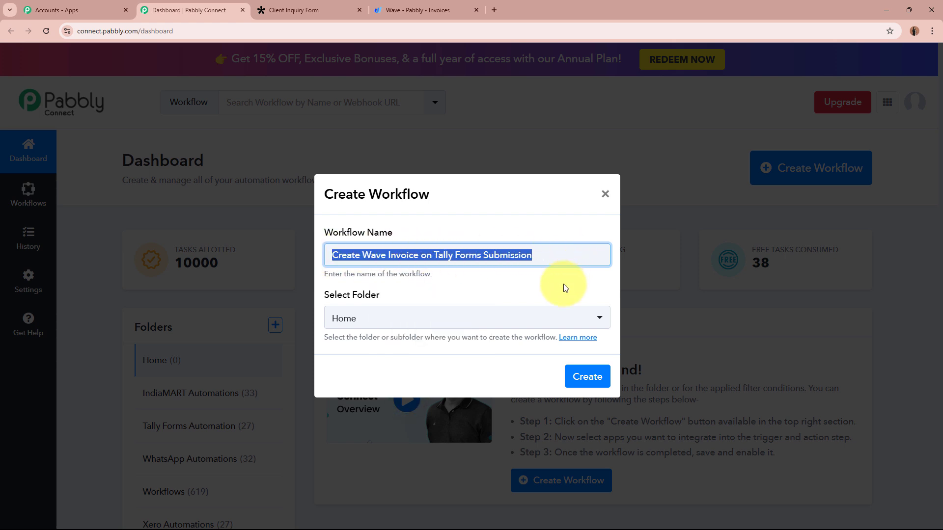
{"action": "left_click", "coordinate": [564, 289]}
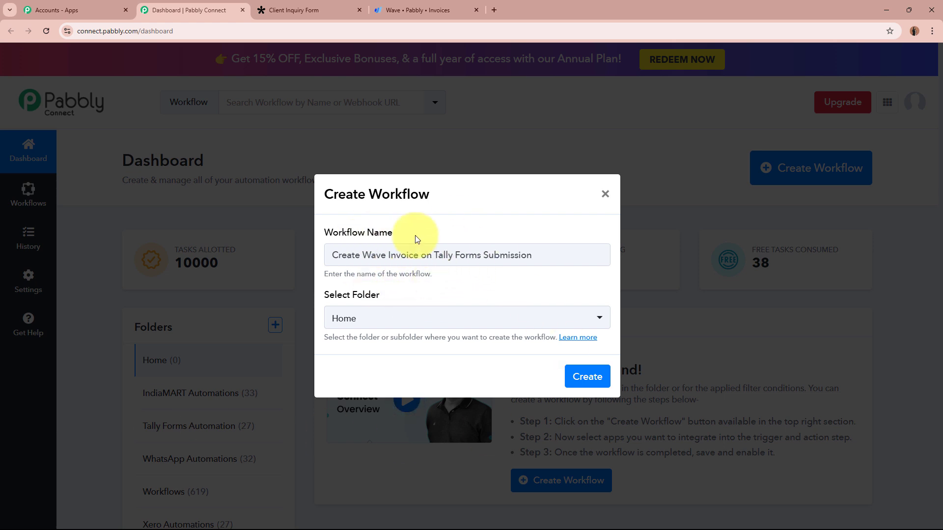
{"action": "left_click", "coordinate": [414, 322]}
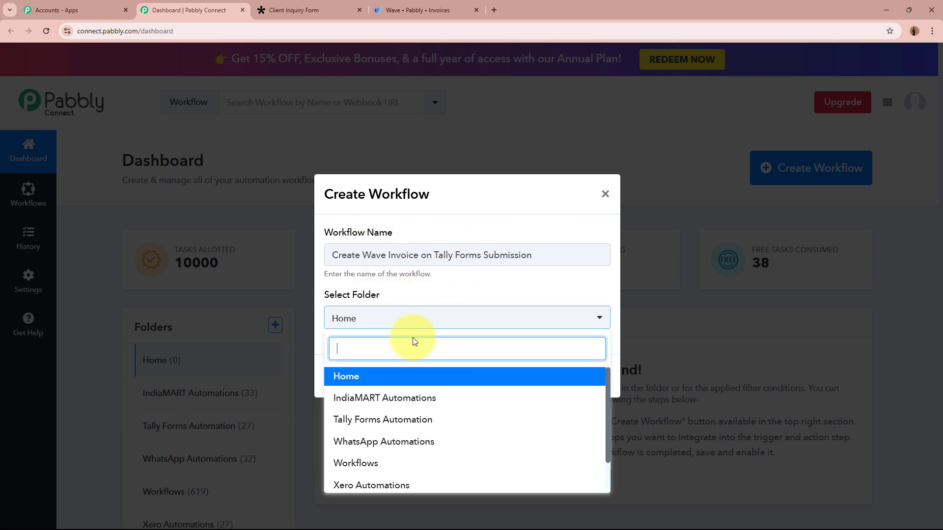
{"action": "left_click", "coordinate": [431, 421]}
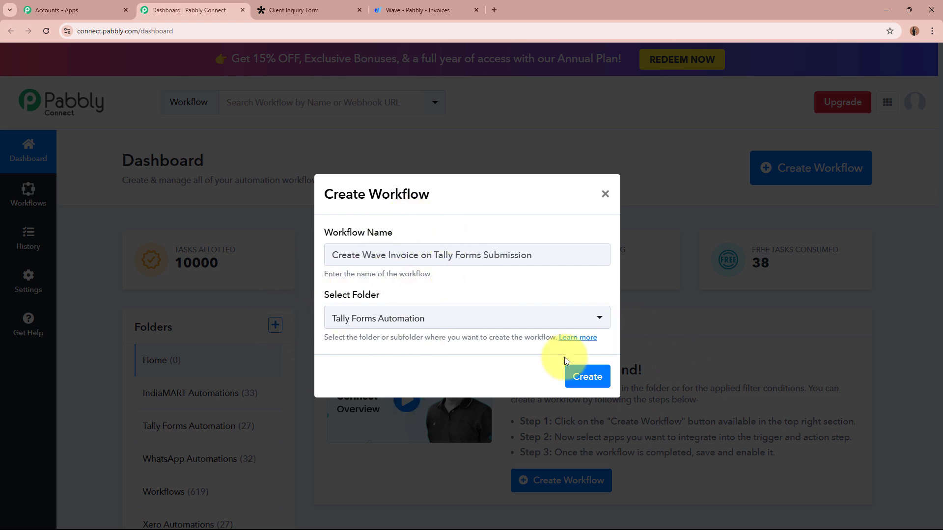
{"action": "left_click", "coordinate": [608, 375]}
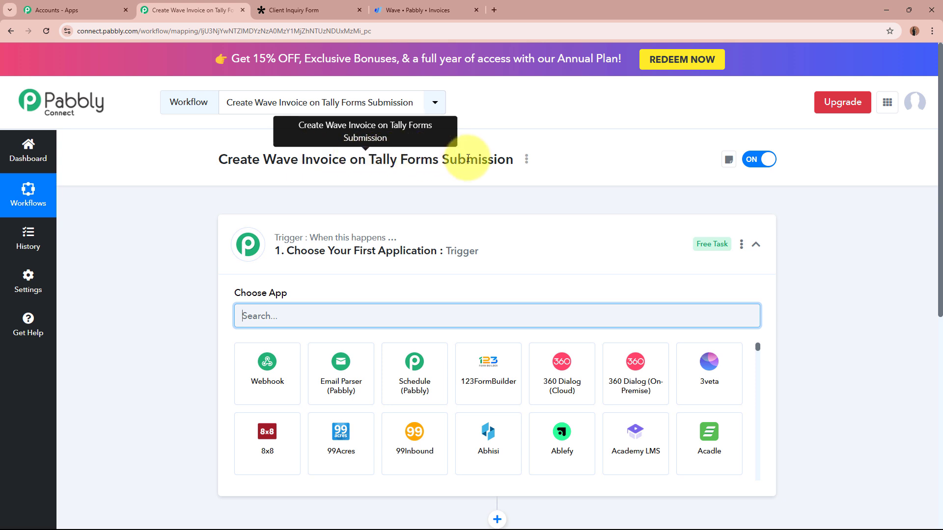
- Search for 'Tally' in the trigger step's app list and select it as the trigger app
{"action": "left_click", "coordinate": [637, 258]}
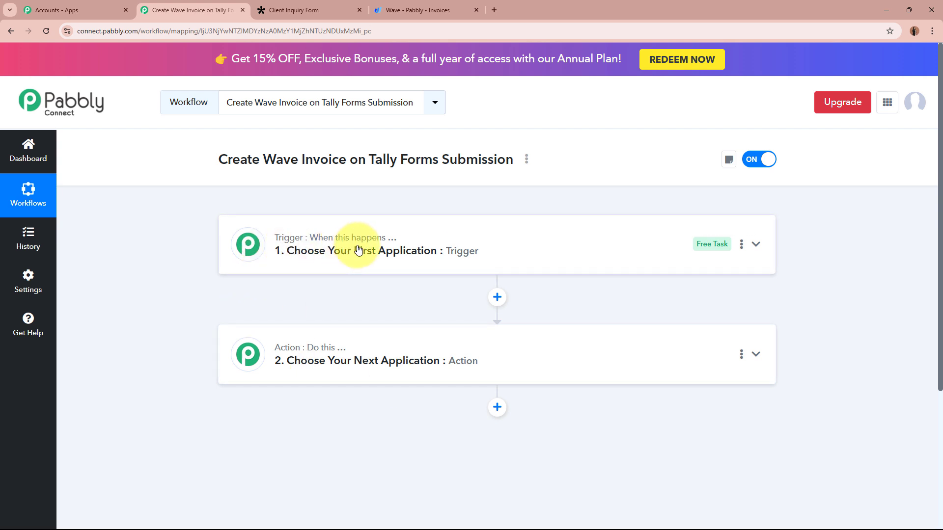
{"action": "mouse_move", "coordinate": [394, 246]}
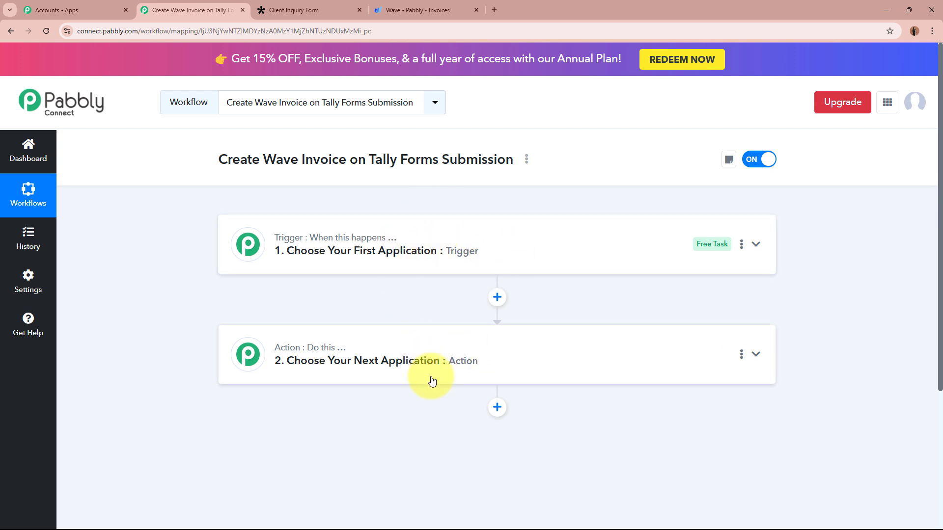
{"action": "left_click", "coordinate": [632, 255]}
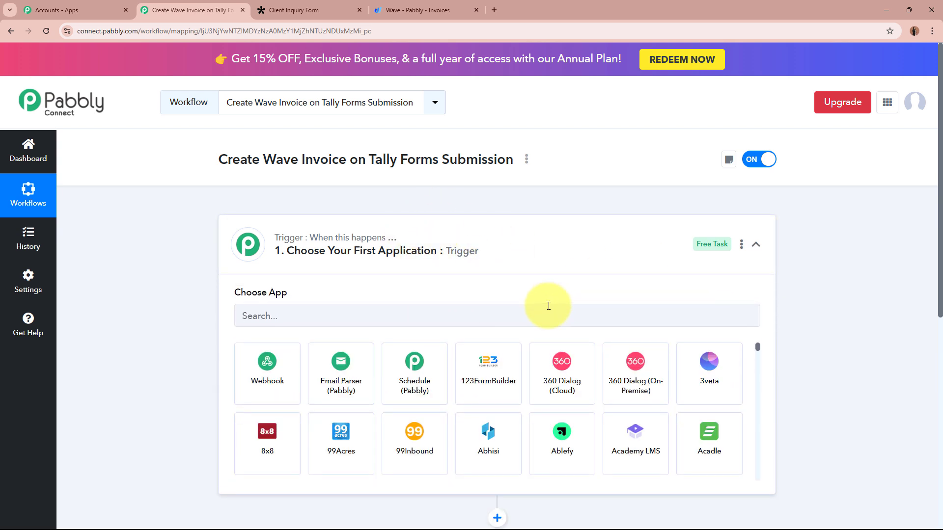
{"action": "left_click", "coordinate": [549, 306]}
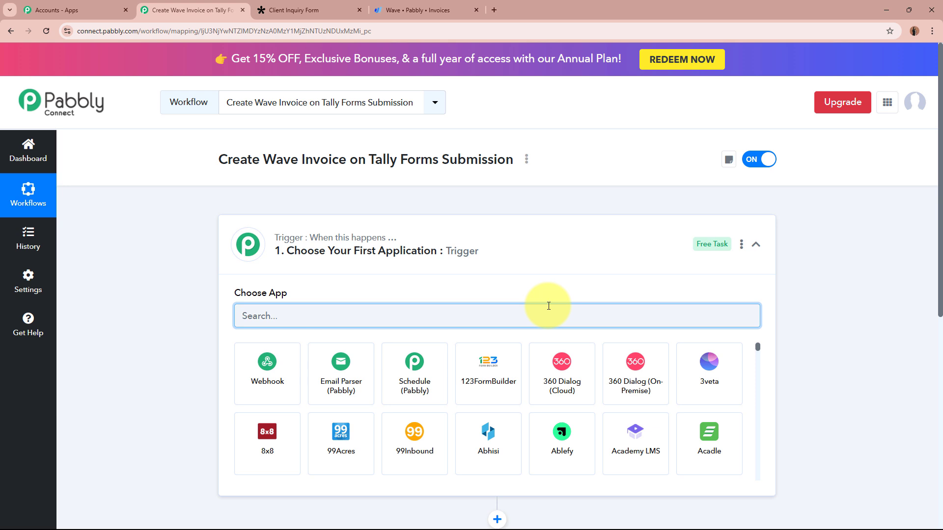
{"action": "type", "text": "Tally"}
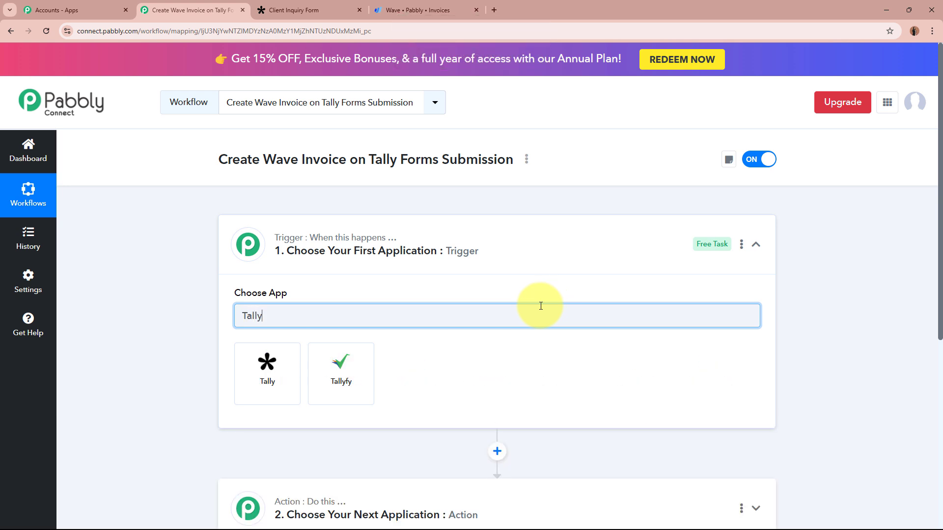
{"action": "left_click", "coordinate": [290, 385]}
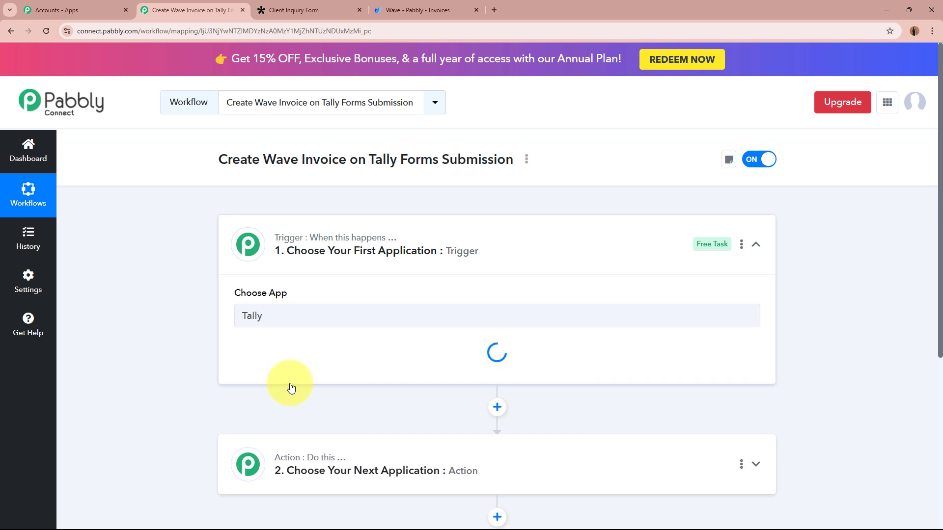
- Look over the Tally Client Inquiry Form, then return to the Create Wave Invoice workflow
{"action": "left_click", "coordinate": [319, 8]}
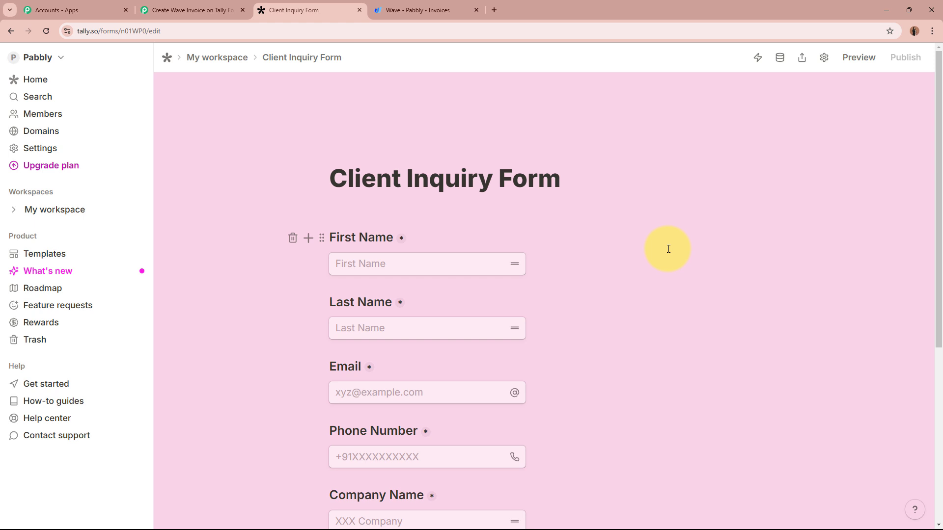
{"action": "scroll", "coordinate": [732, 431], "scroll_direction": "down", "scroll_amount": 5}
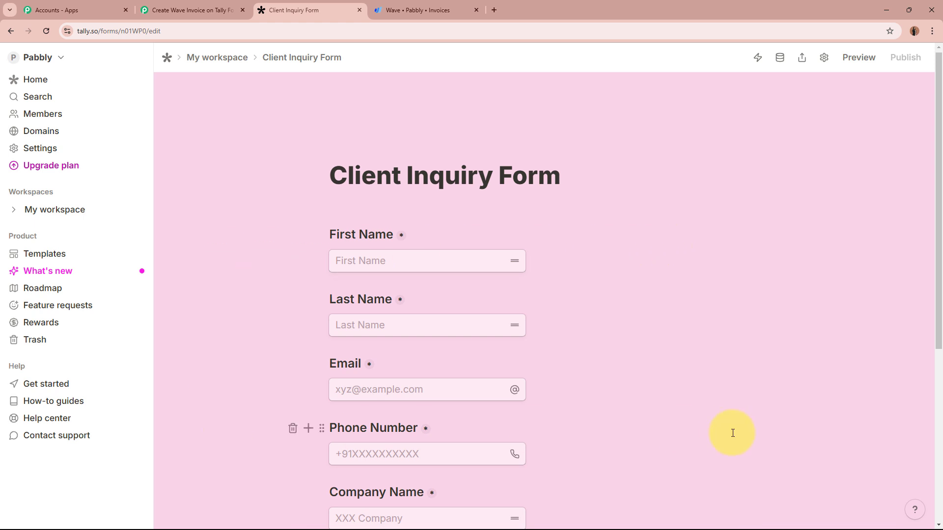
{"action": "scroll", "coordinate": [732, 433], "scroll_direction": "up", "scroll_amount": 5}
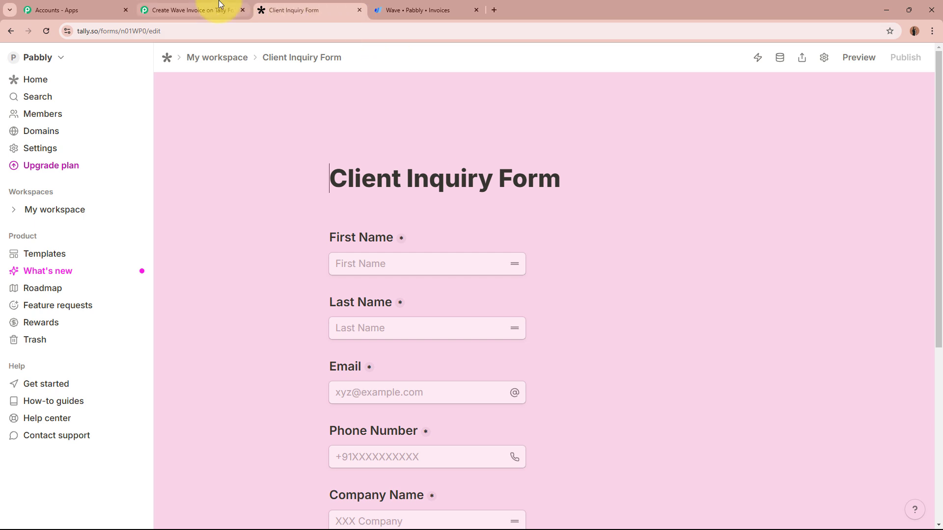
{"action": "left_click", "coordinate": [206, 10]}
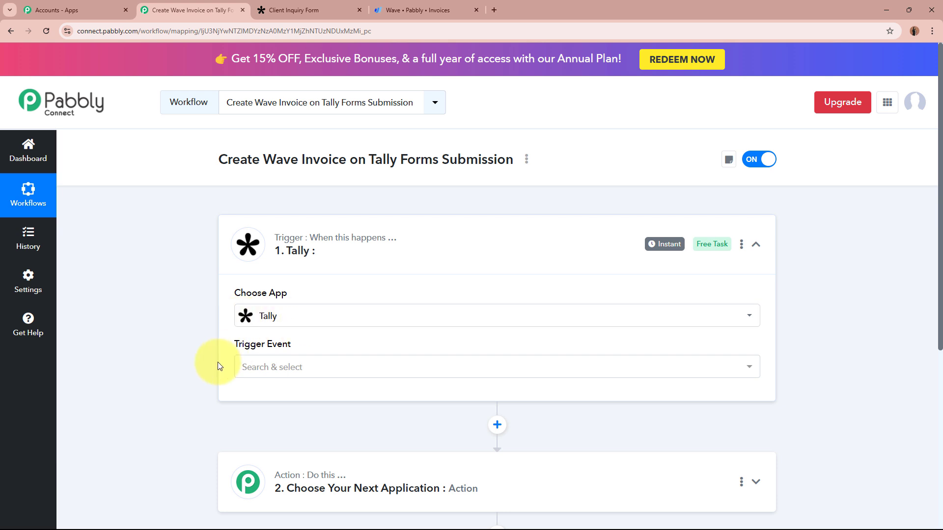
- Set the Tally trigger event to New Response
{"action": "left_click", "coordinate": [329, 370]}
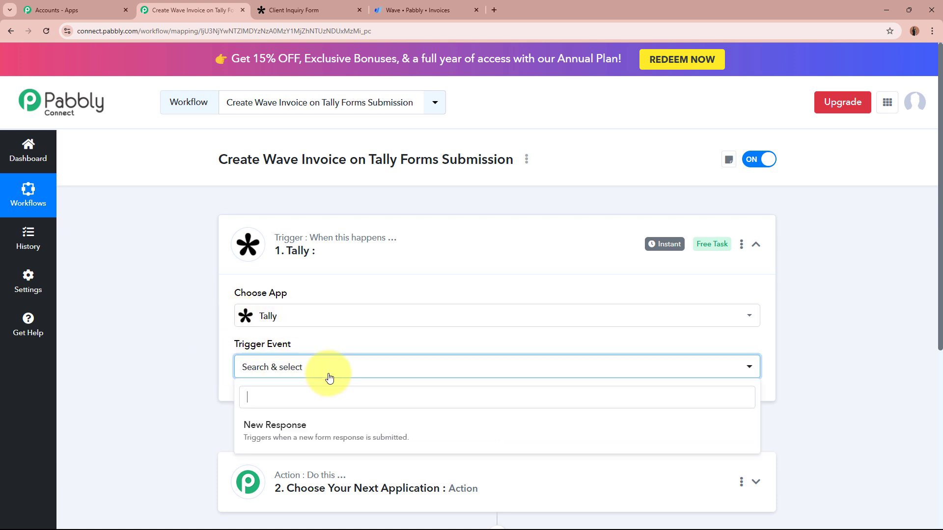
{"action": "left_click", "coordinate": [321, 438]}
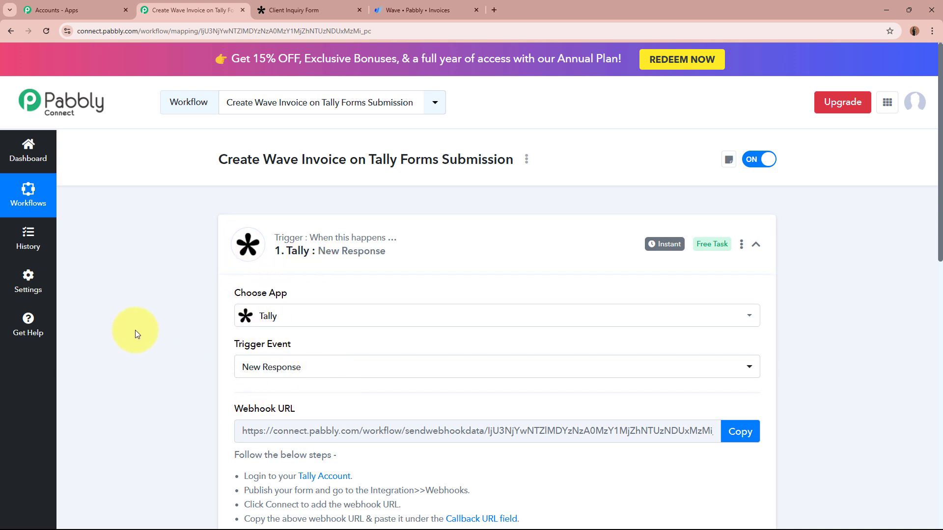
{"action": "scroll", "coordinate": [135, 331], "scroll_direction": "down", "scroll_amount": 5}
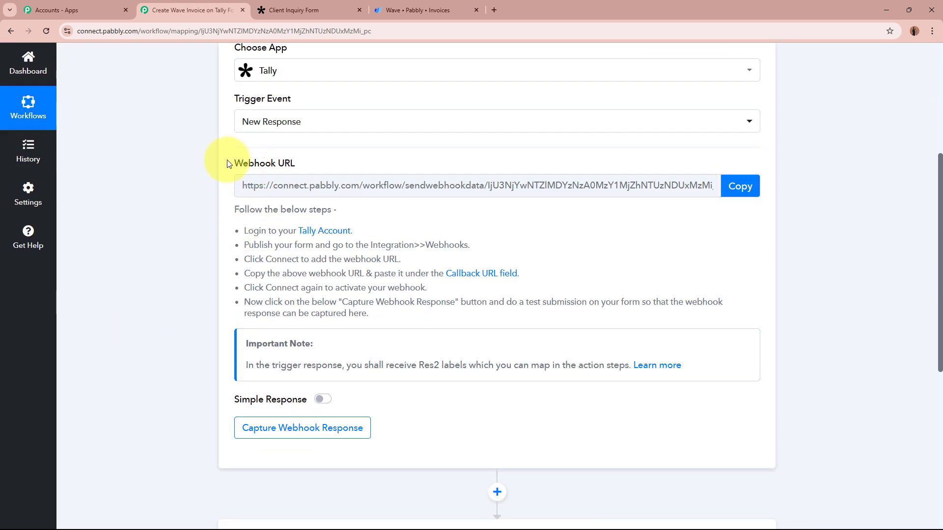
{"action": "left_click_drag", "start_coordinate": [228, 164], "coordinate": [348, 157]}
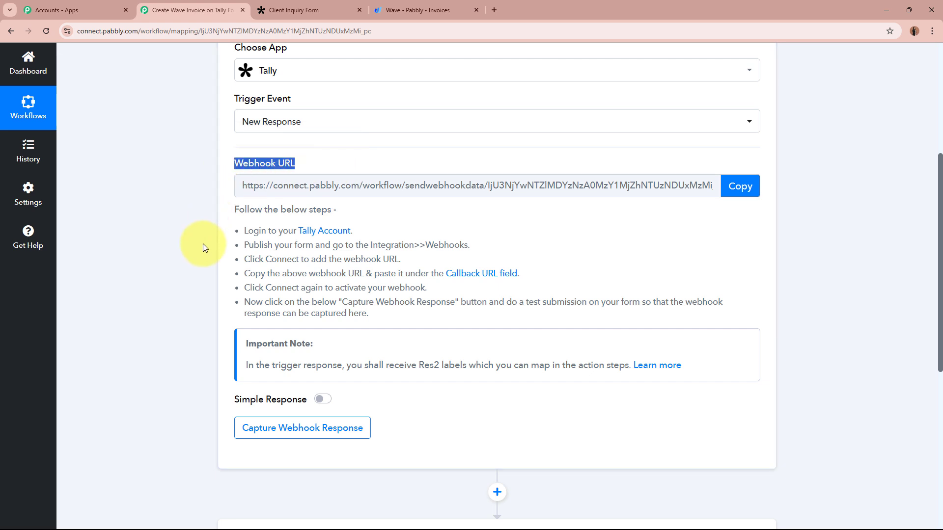
{"action": "left_click", "coordinate": [279, 245]}
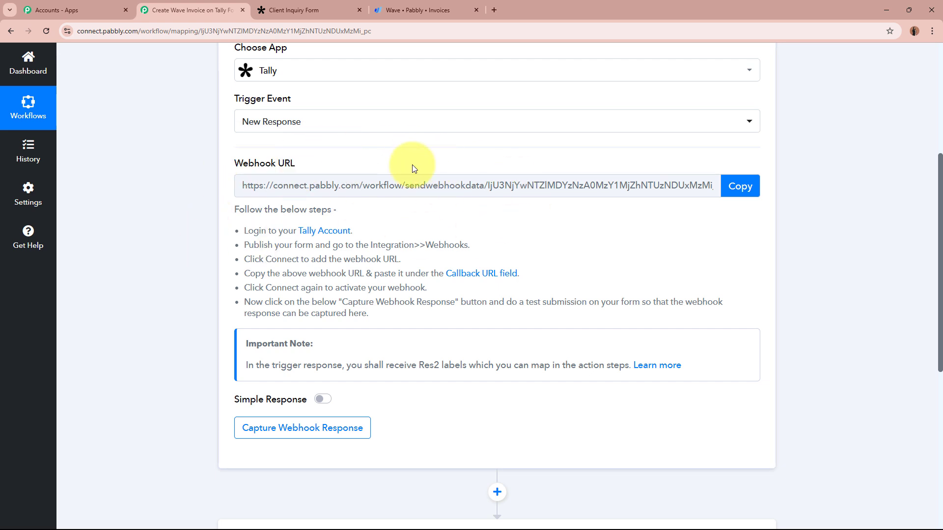
- Copy the trigger's webhook URL and open the Client Inquiry Form's settings in Tally
{"action": "left_click", "coordinate": [324, 4]}
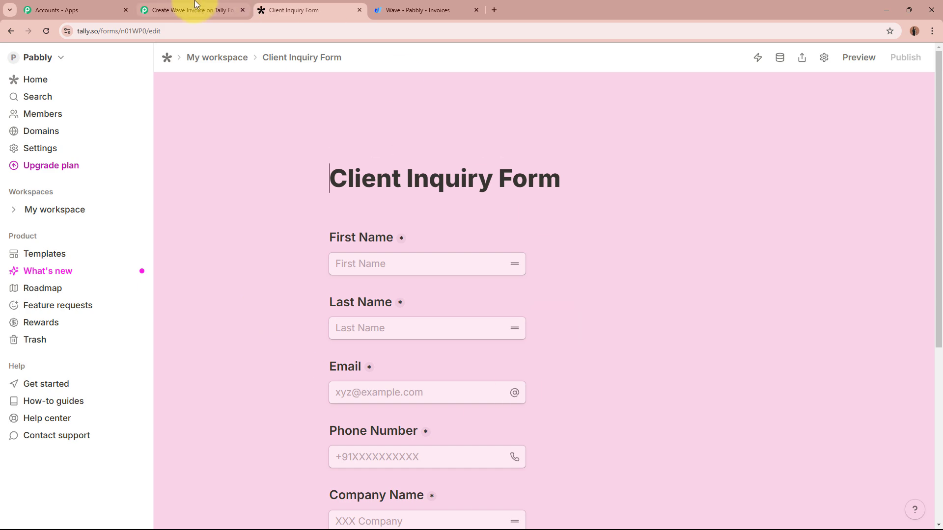
{"action": "left_click", "coordinate": [187, 10]}
{"action": "left_click_drag", "start_coordinate": [252, 217], "coordinate": [414, 326]}
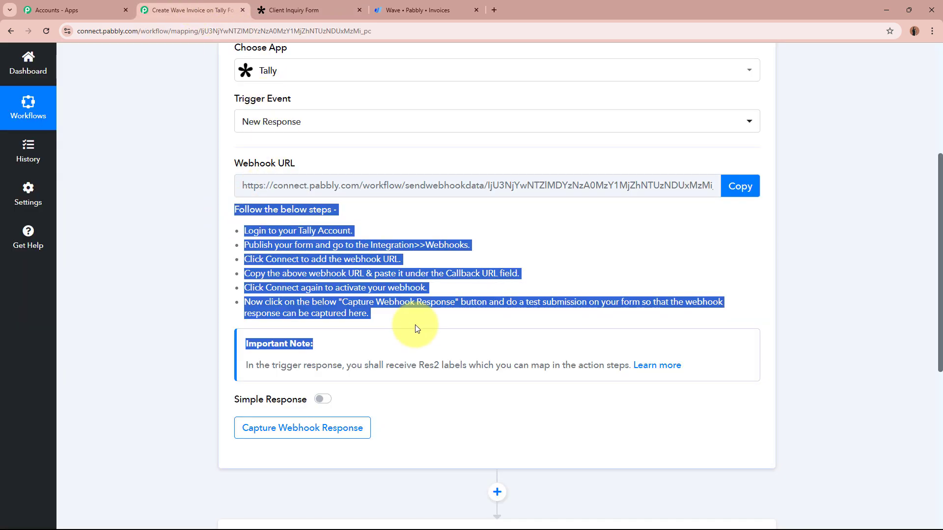
{"action": "left_click", "coordinate": [411, 303]}
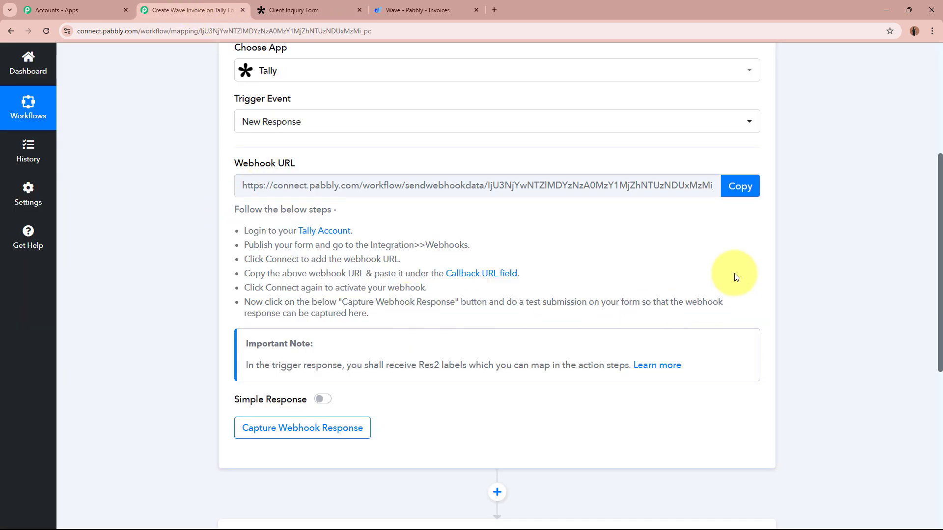
{"action": "left_click", "coordinate": [740, 186]}
{"action": "scroll", "coordinate": [817, 229], "scroll_direction": "up", "scroll_amount": 5}
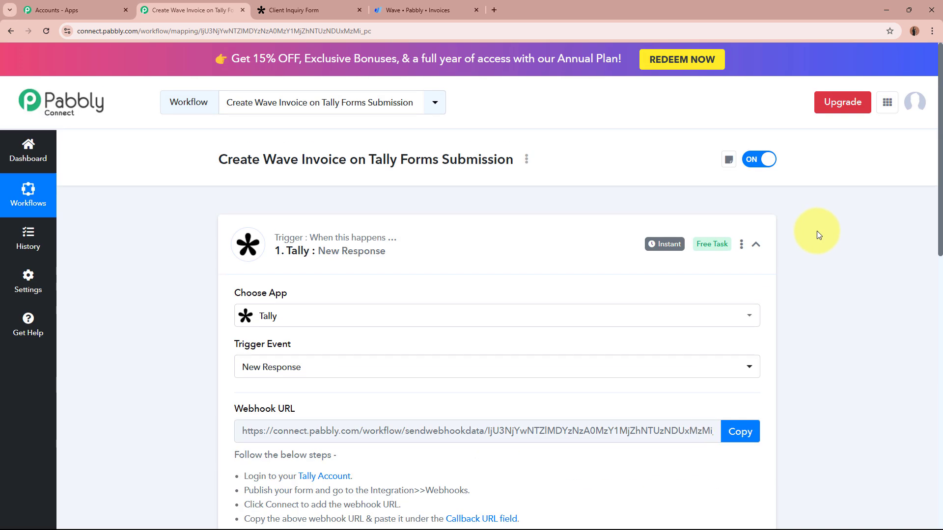
{"action": "left_click", "coordinate": [299, 9]}
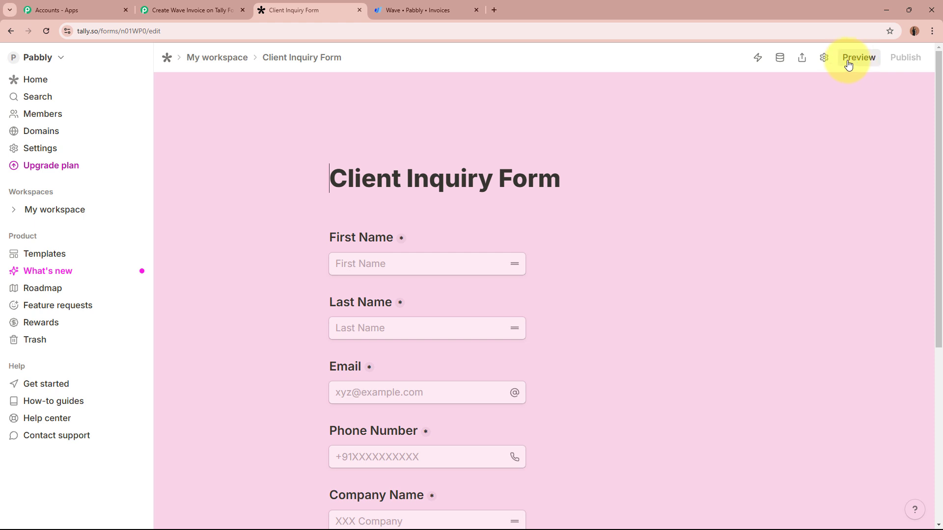
{"action": "left_click", "coordinate": [825, 58]}
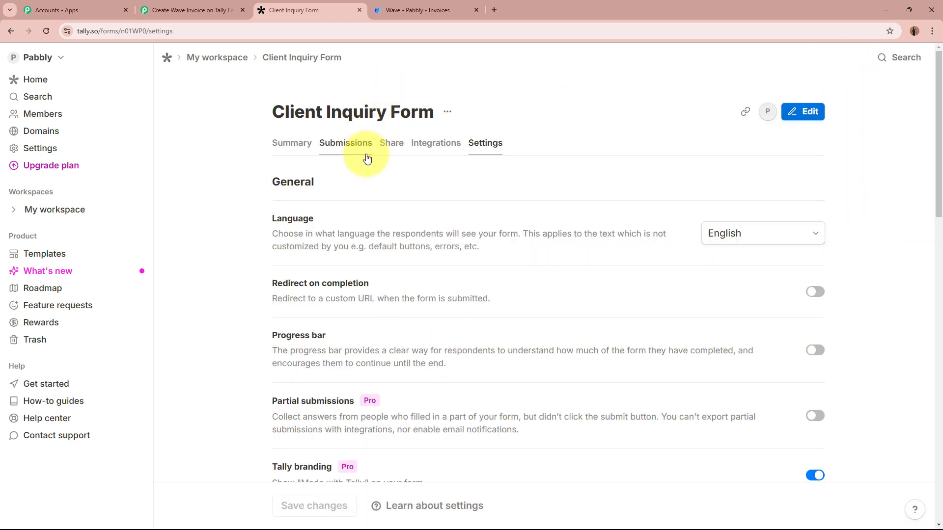
- Add a Webhooks integration with the pasted Pabbly webhook URL as the endpoint
{"action": "left_click", "coordinate": [439, 151]}
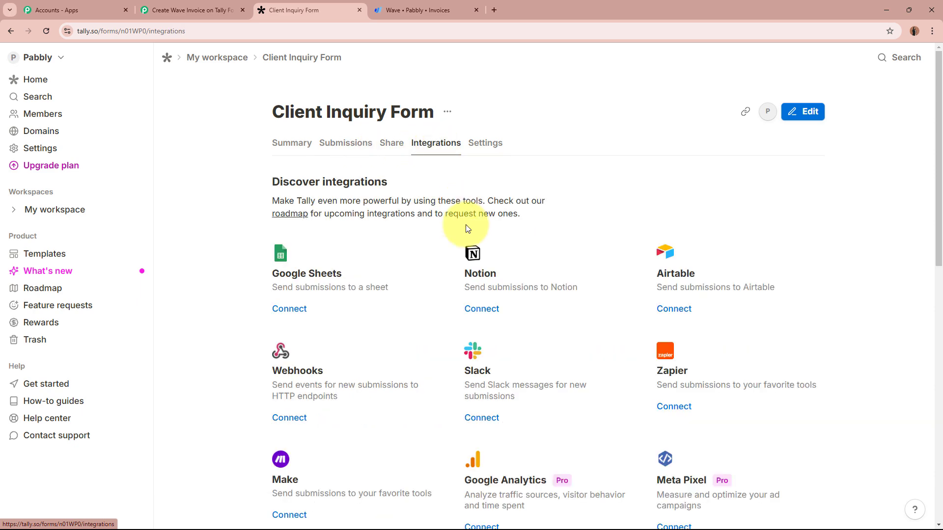
{"action": "scroll", "coordinate": [469, 197], "scroll_direction": "down", "scroll_amount": 3}
{"action": "left_click_drag", "start_coordinate": [274, 226], "coordinate": [334, 227]}
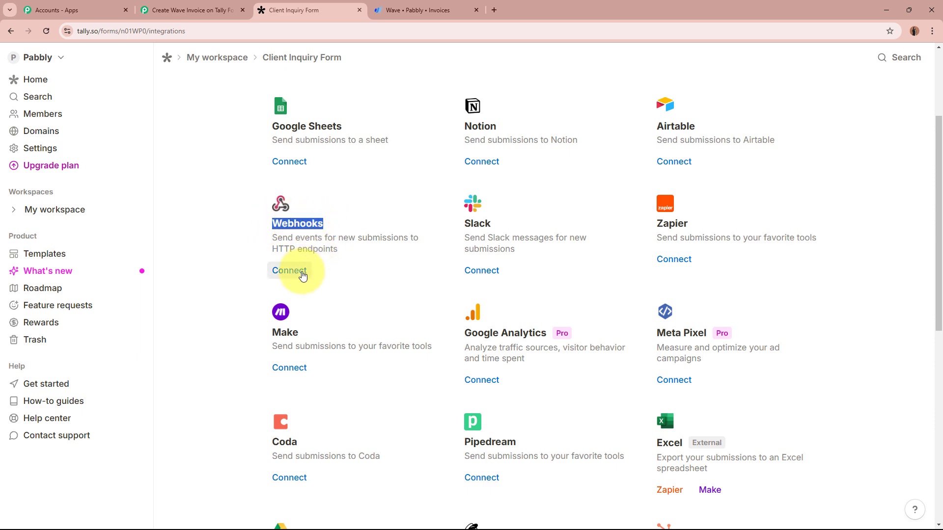
{"action": "left_click", "coordinate": [290, 270]}
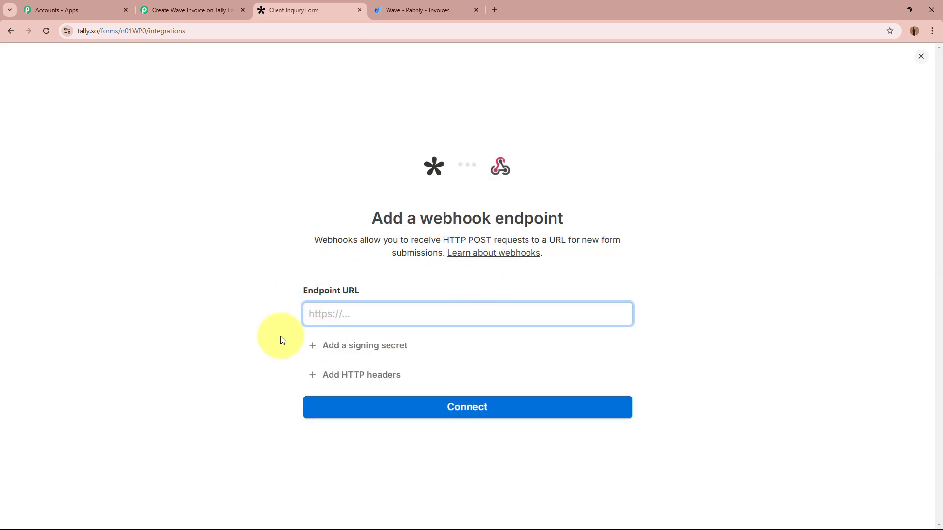
{"action": "left_click_drag", "start_coordinate": [297, 294], "coordinate": [391, 294]}
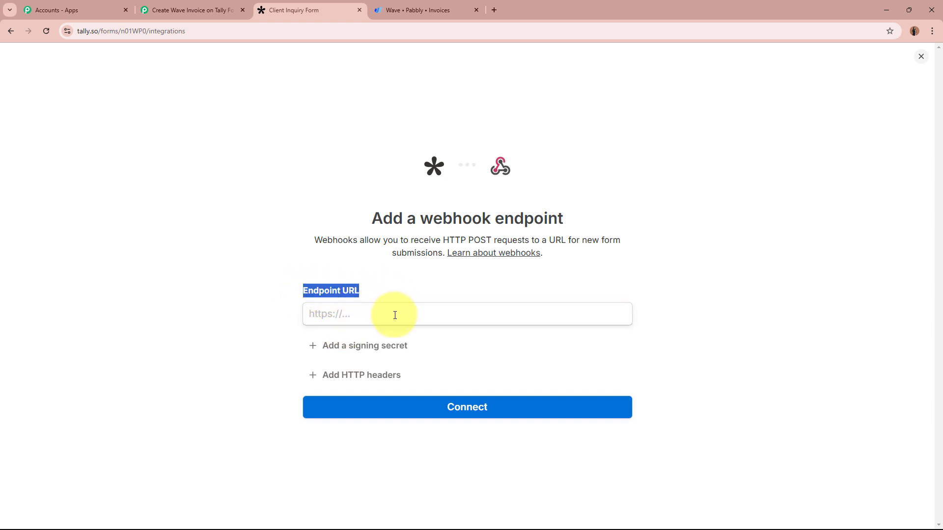
{"action": "left_click", "coordinate": [395, 315]}
{"action": "key", "text": "ctrl+v"}
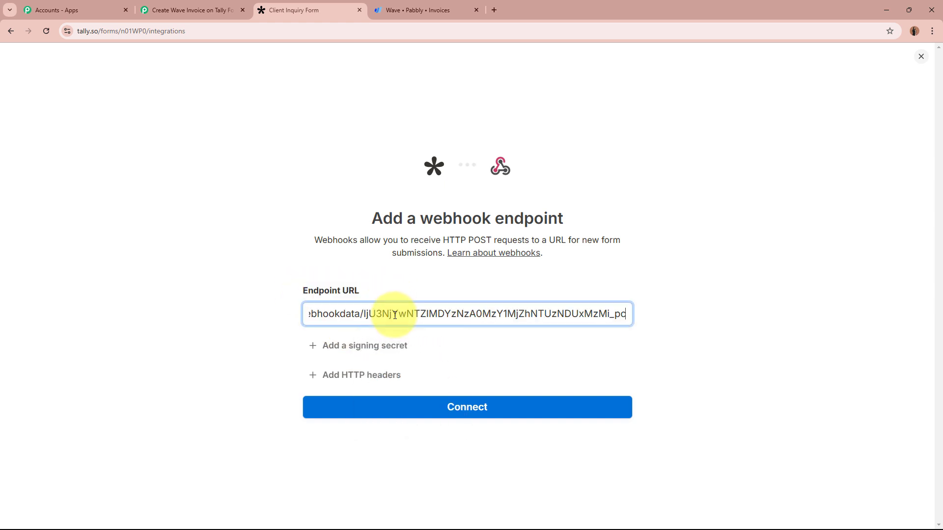
{"action": "left_click", "coordinate": [200, 317]}
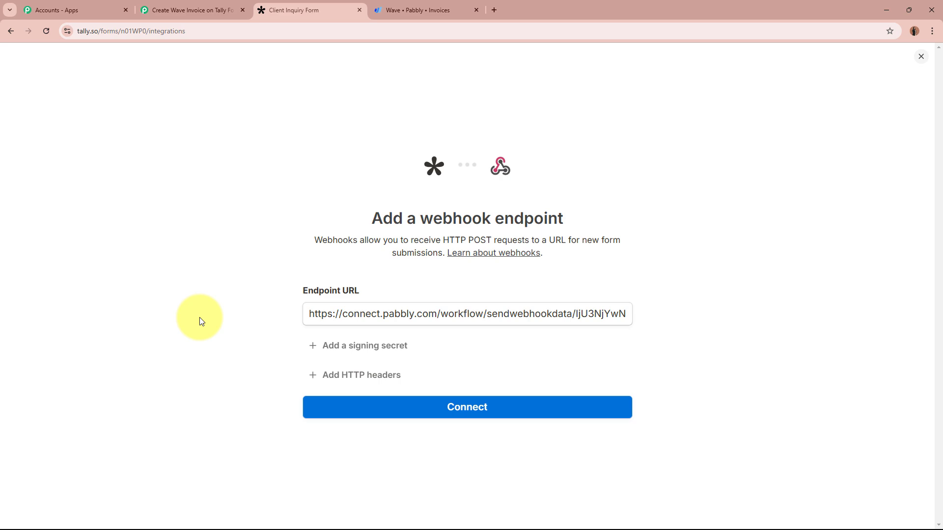
{"action": "left_click", "coordinate": [497, 411]}
- Confirm the webhook is connected to the Client Inquiry Form, then return to Pabbly
{"action": "scroll", "coordinate": [726, 363], "scroll_direction": "up", "scroll_amount": 3}
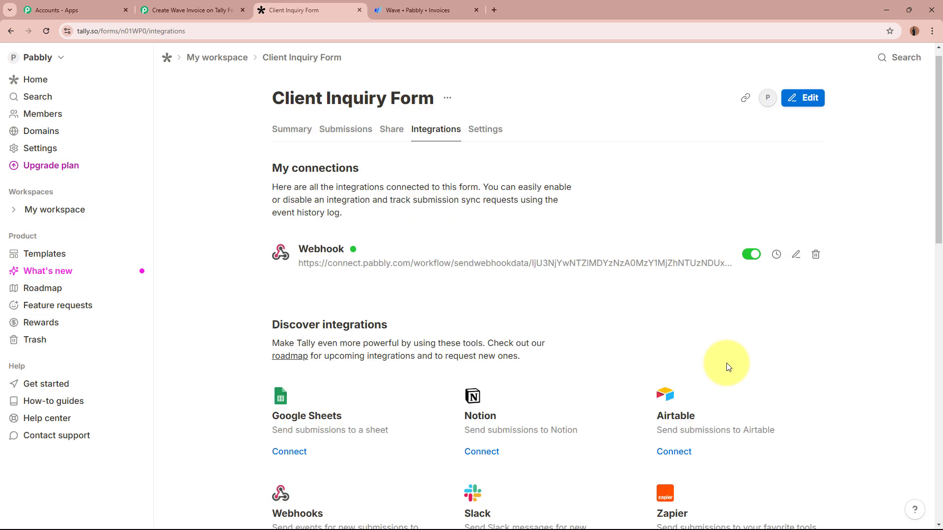
{"action": "left_click_drag", "start_coordinate": [303, 278], "coordinate": [702, 286]}
{"action": "left_click", "coordinate": [696, 322]}
{"action": "left_click_drag", "start_coordinate": [269, 109], "coordinate": [440, 112]}
{"action": "left_click", "coordinate": [516, 317]}
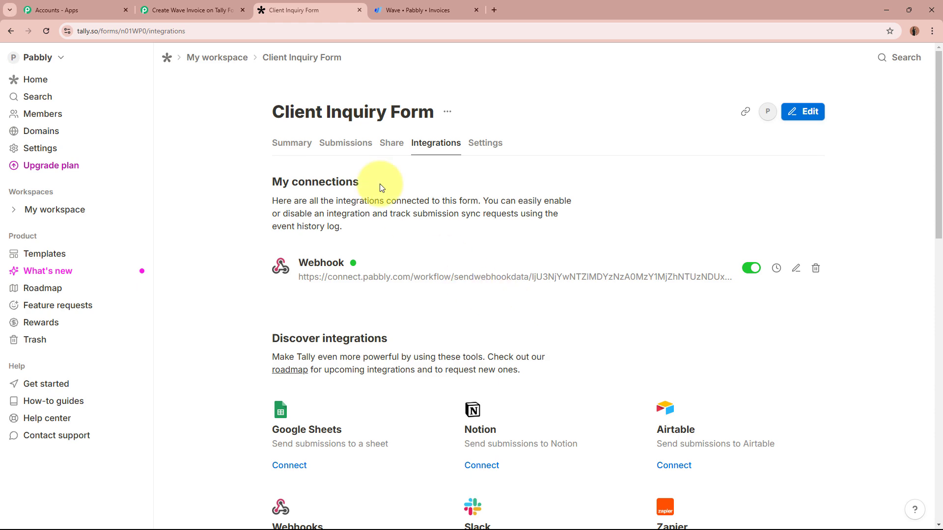
{"action": "left_click", "coordinate": [223, 10]}
- Check the waiting Tally trigger and open the Client Inquiry Form for editing
{"action": "scroll", "coordinate": [176, 326], "scroll_direction": "down", "scroll_amount": 9}
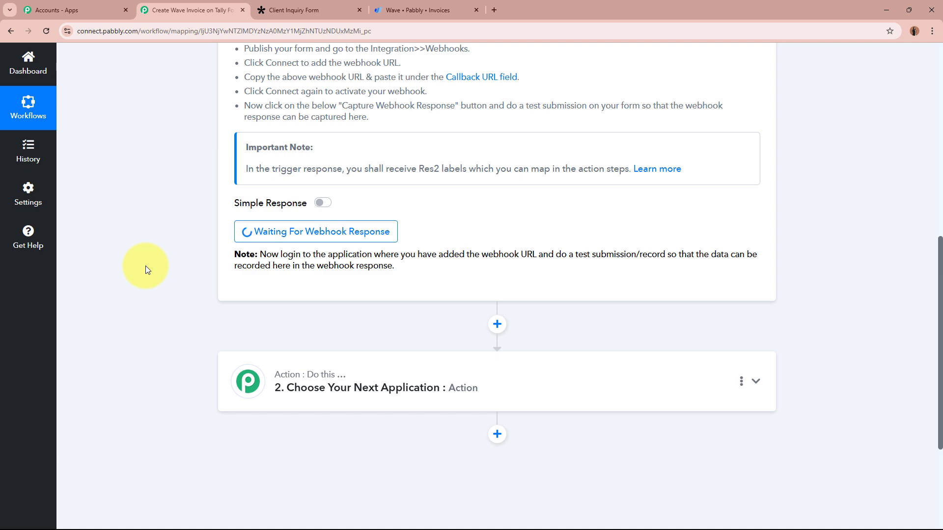
{"action": "scroll", "coordinate": [146, 266], "scroll_direction": "up", "scroll_amount": 9}
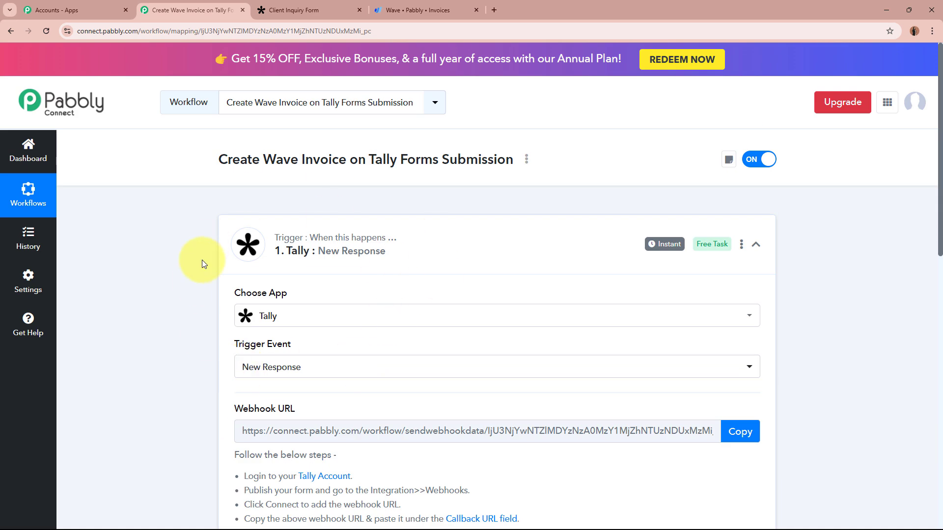
{"action": "left_click", "coordinate": [327, 9]}
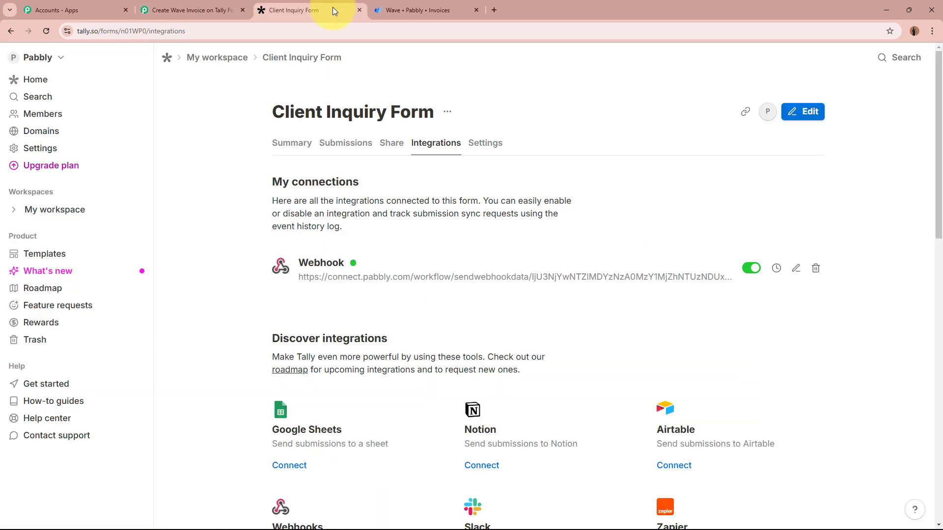
{"action": "left_click", "coordinate": [806, 111]}
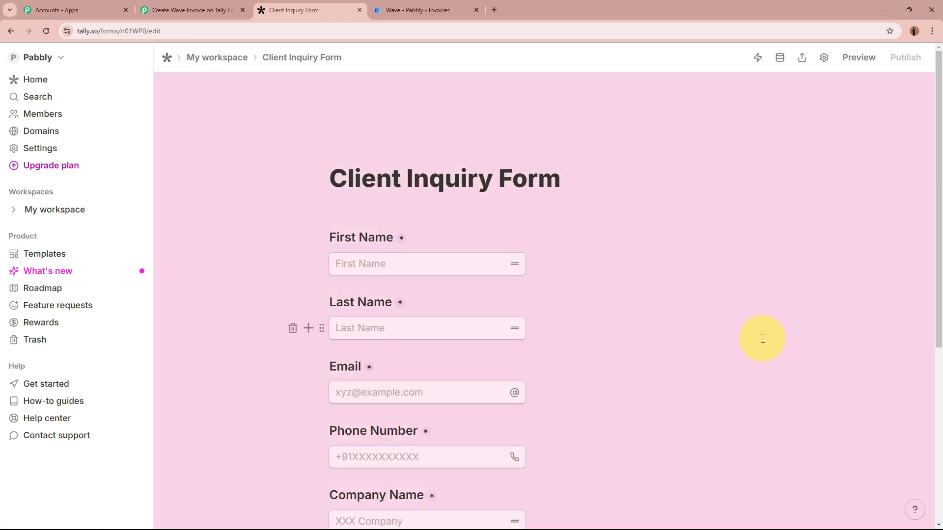
{"action": "left_click", "coordinate": [194, 10]}
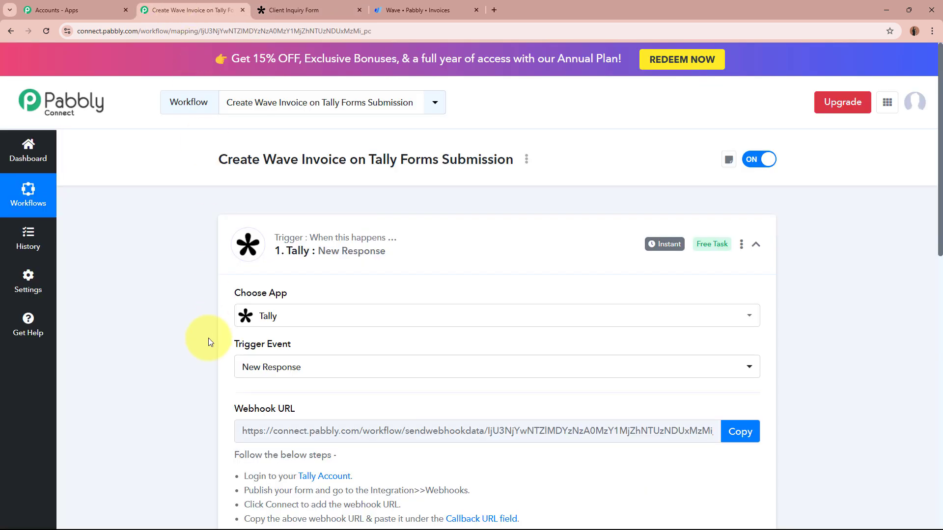
- Enable Simple Response on the Tally trigger, then go back to the form editor
{"action": "scroll", "coordinate": [209, 340], "scroll_direction": "down", "scroll_amount": 4}
{"action": "scroll", "coordinate": [208, 341], "scroll_direction": "down", "scroll_amount": 4}
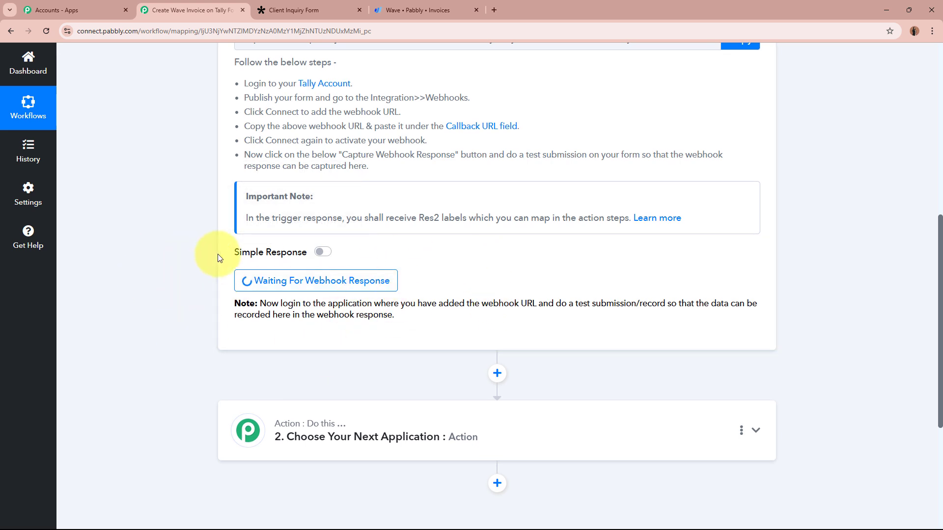
{"action": "left_click", "coordinate": [327, 255]}
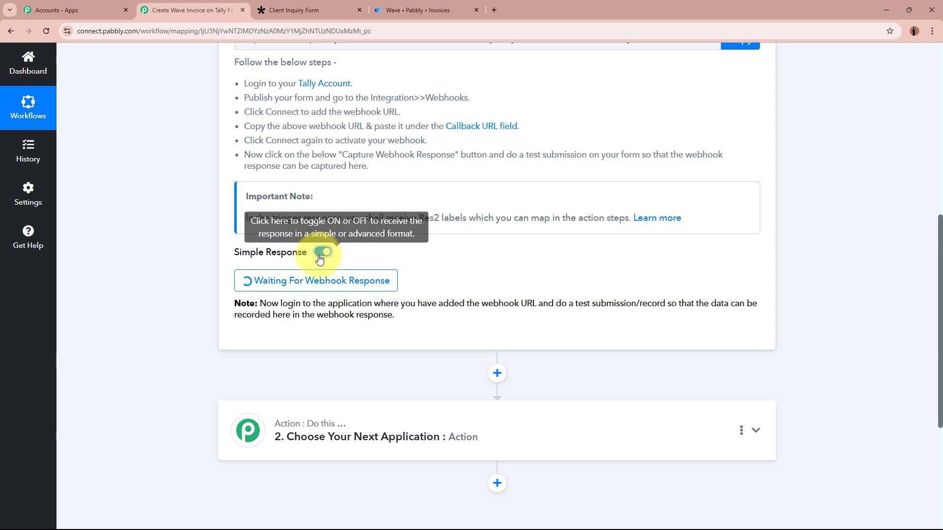
{"action": "left_click_drag", "start_coordinate": [240, 255], "coordinate": [311, 251]}
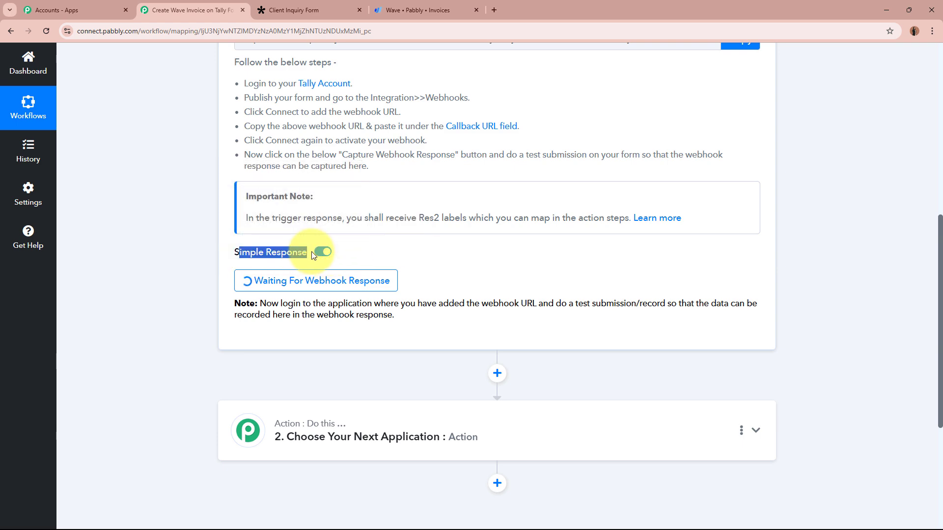
{"action": "left_click", "coordinate": [474, 263]}
{"action": "scroll", "coordinate": [497, 282], "scroll_direction": "up", "scroll_amount": 8}
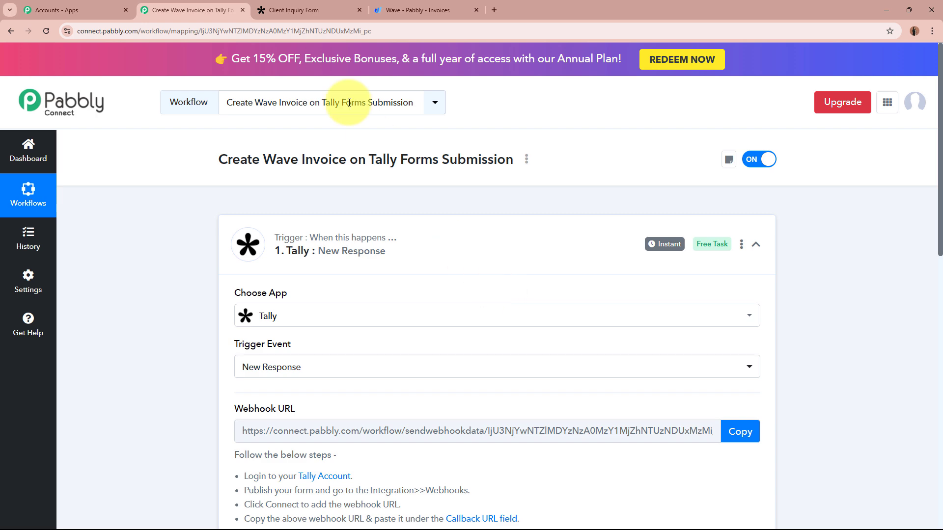
{"action": "left_click", "coordinate": [318, 6]}
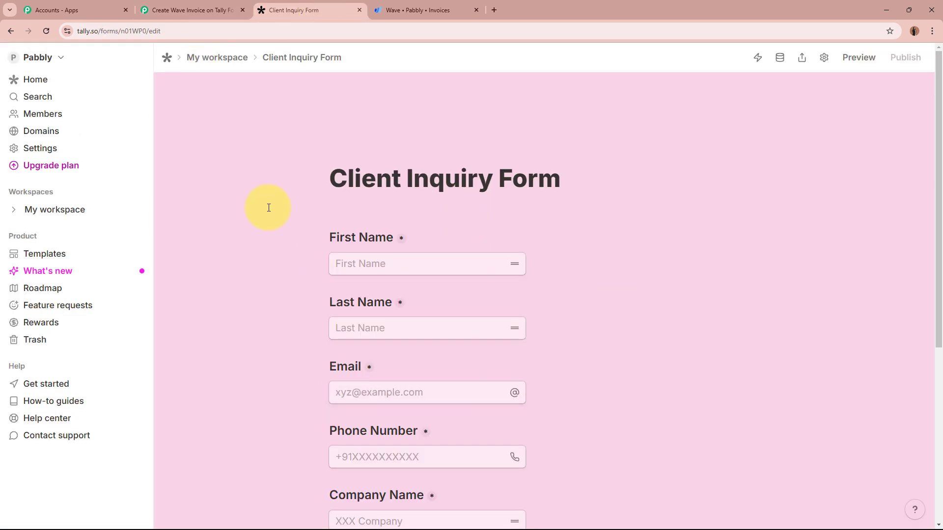
- Copy the form's public share link and load it in a new browser tab
{"action": "left_click", "coordinate": [802, 58]}
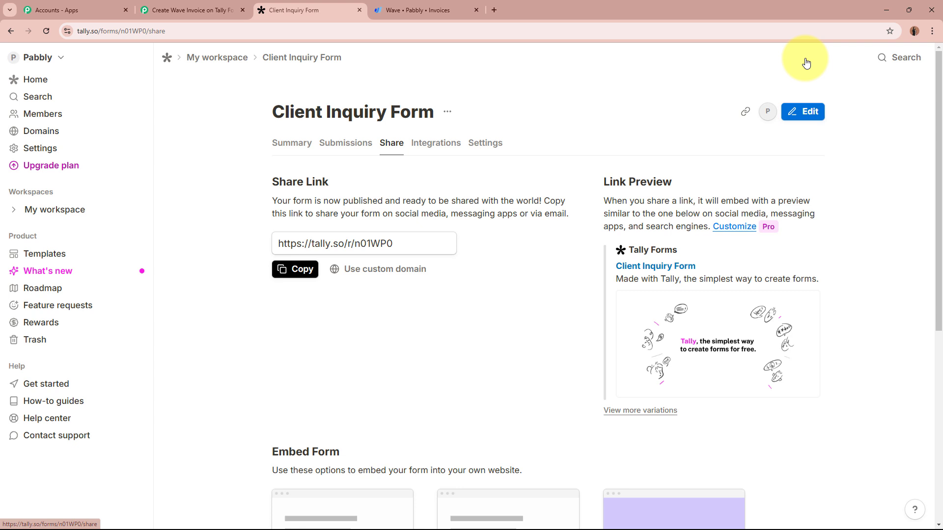
{"action": "left_click", "coordinate": [301, 269]}
{"action": "left_click", "coordinate": [492, 10]}
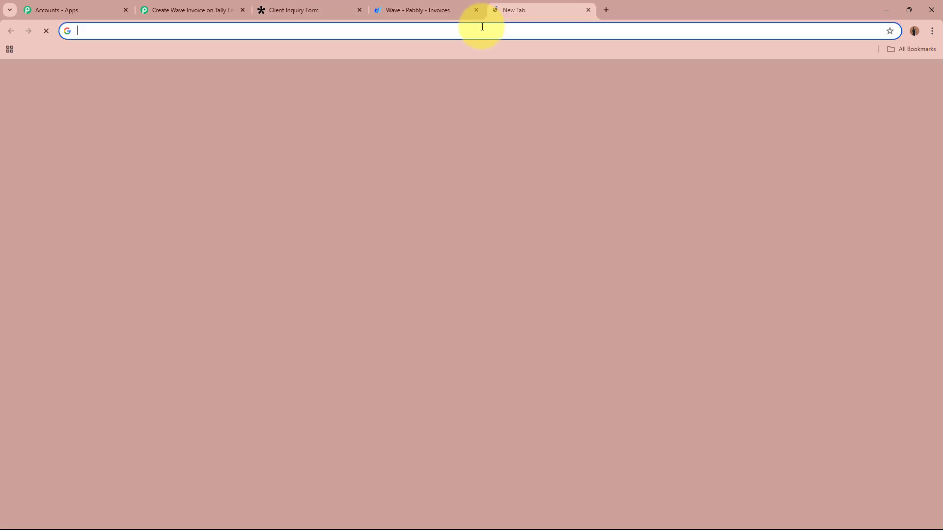
{"action": "right_click", "coordinate": [482, 28]}
{"action": "left_click", "coordinate": [519, 112]}
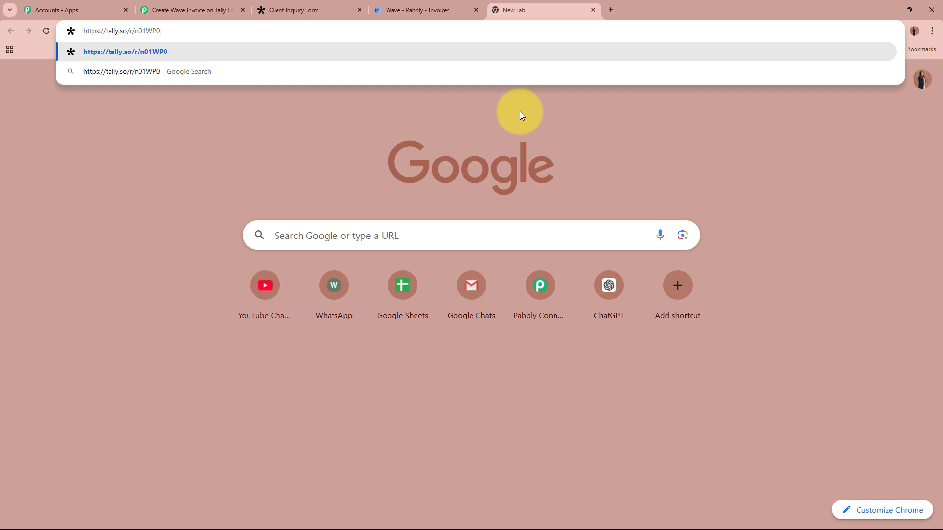
{"action": "key", "text": "Return"}
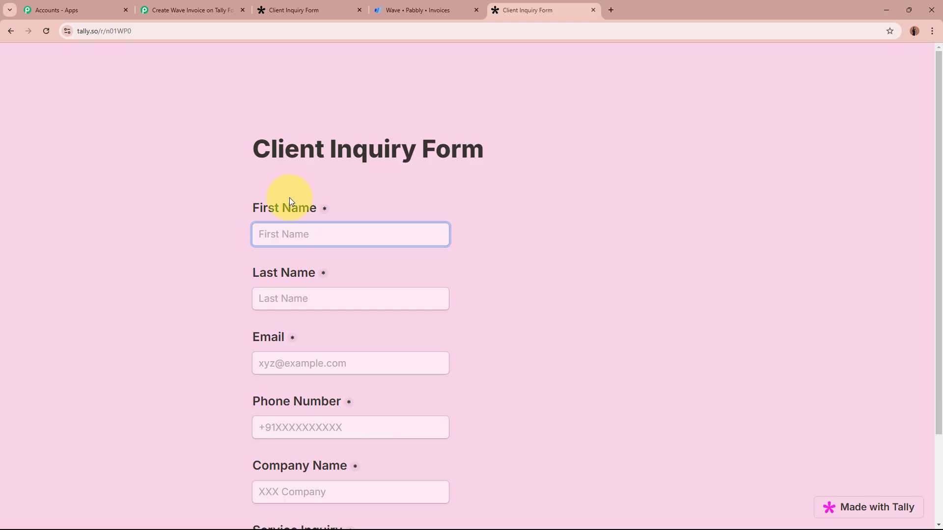
- Fill in a test lead's first name, last name, e-mail and phone number
{"action": "left_click_drag", "start_coordinate": [254, 205], "coordinate": [308, 222]}
{"action": "left_click", "coordinate": [310, 229]}
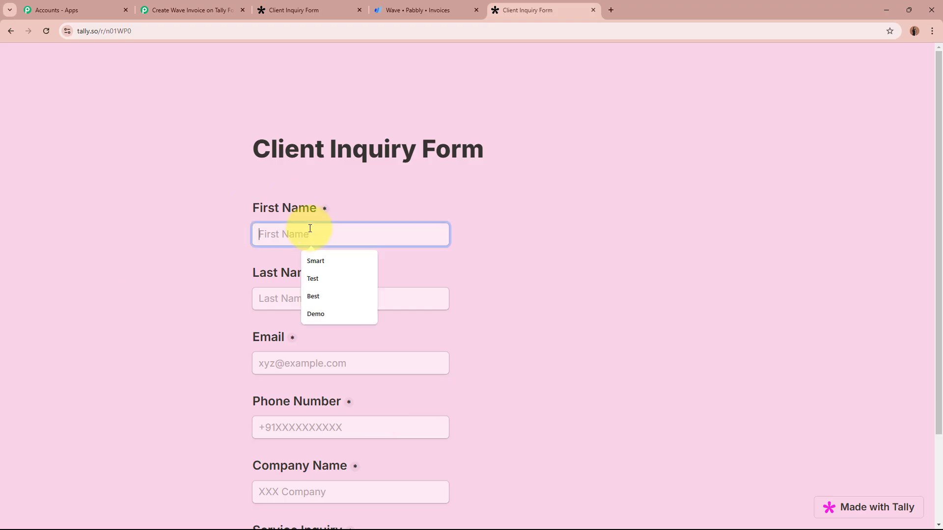
{"action": "type", "text": "New"}
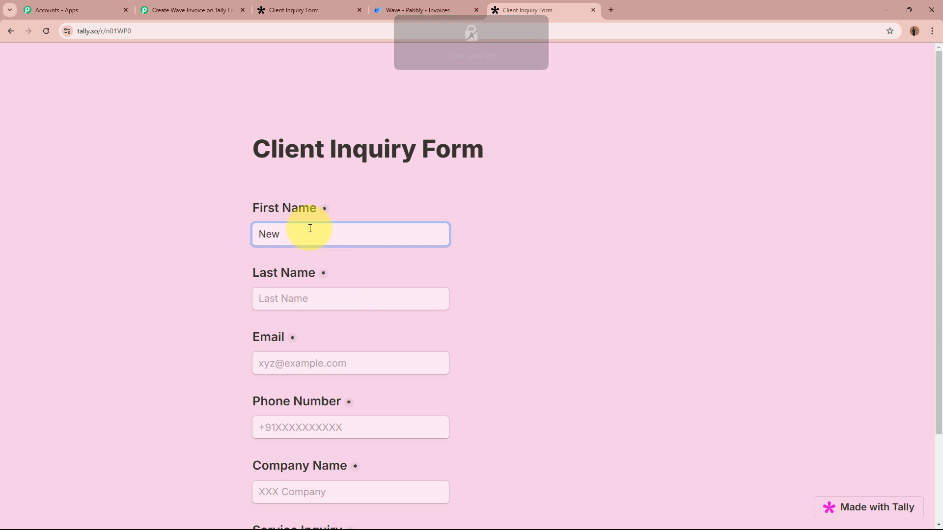
{"action": "left_click", "coordinate": [320, 294]}
{"action": "type", "text": "Lead34"}
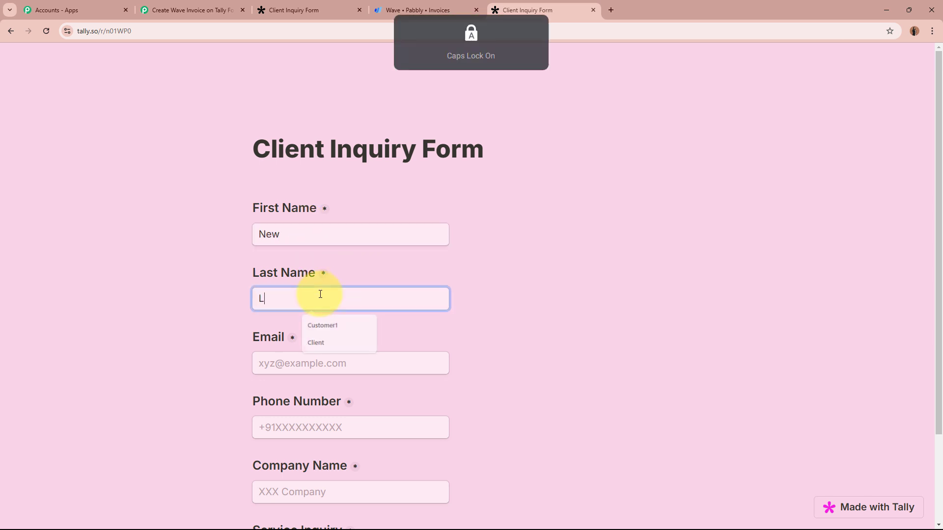
{"action": "left_click", "coordinate": [325, 362]}
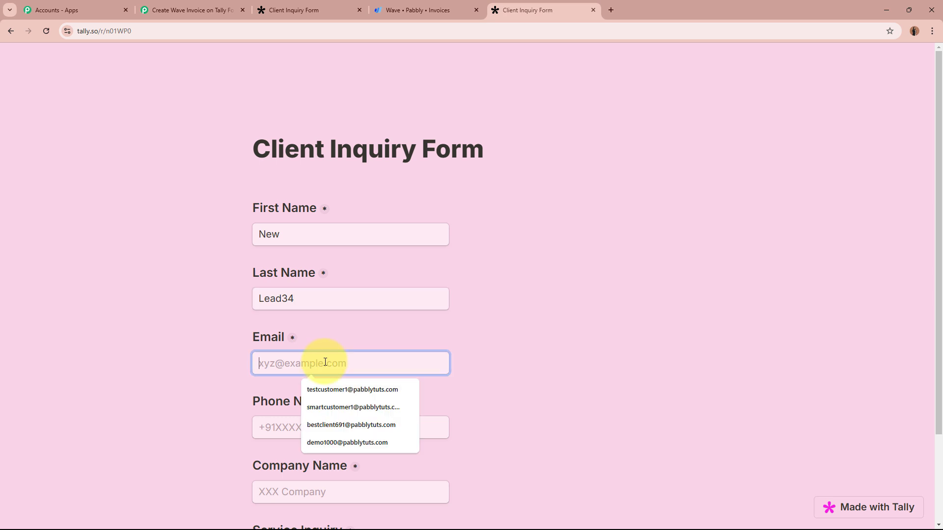
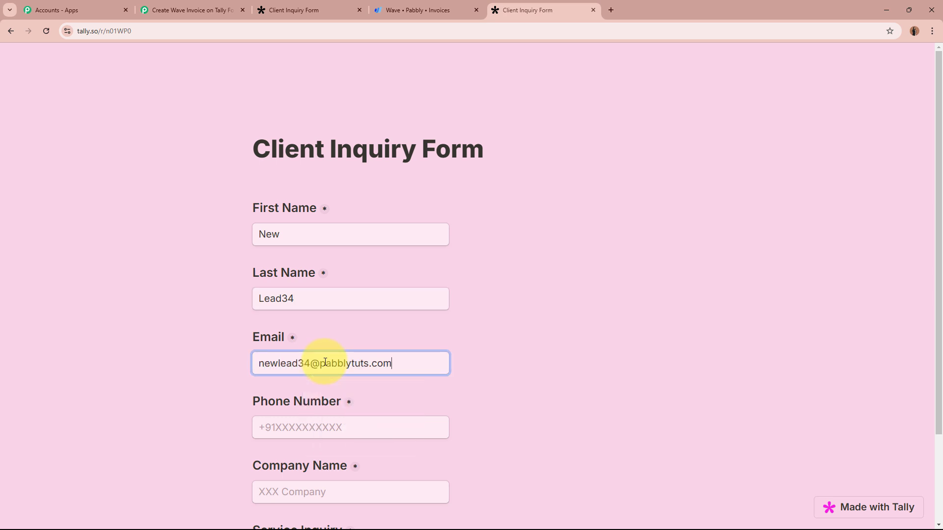
{"action": "scroll", "coordinate": [325, 363], "scroll_direction": "down", "scroll_amount": 2}
{"action": "left_click", "coordinate": [330, 323]}
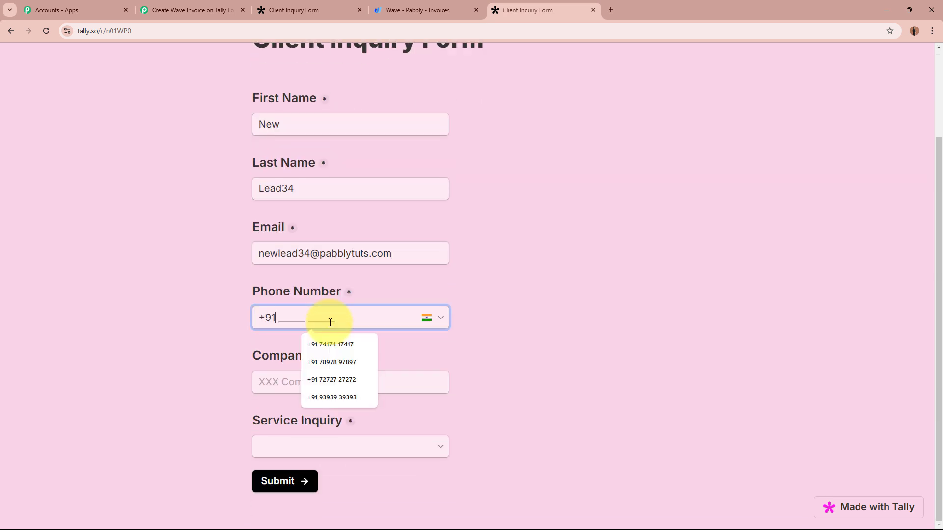
{"action": "type", "text": "88888888888"}
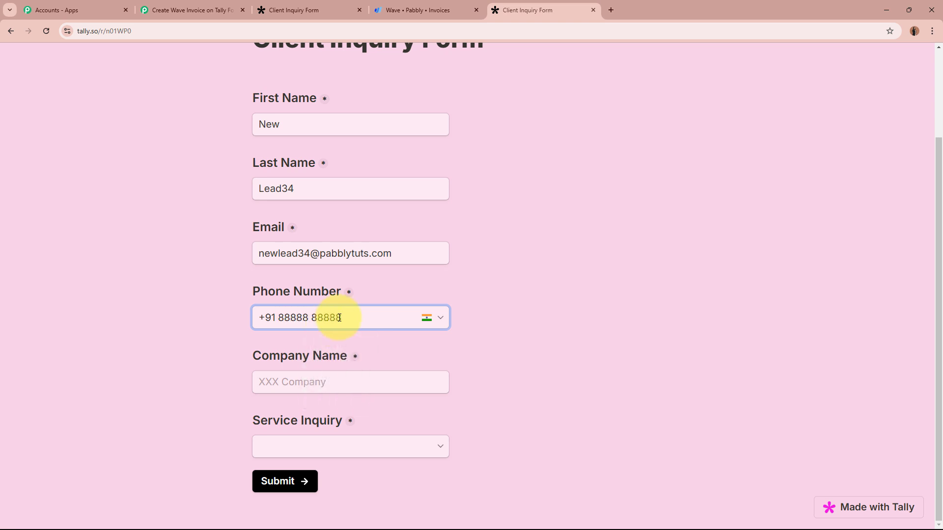
- Enter company ABCD Company, choose Web Development, and submit the form
{"action": "left_click", "coordinate": [330, 388]}
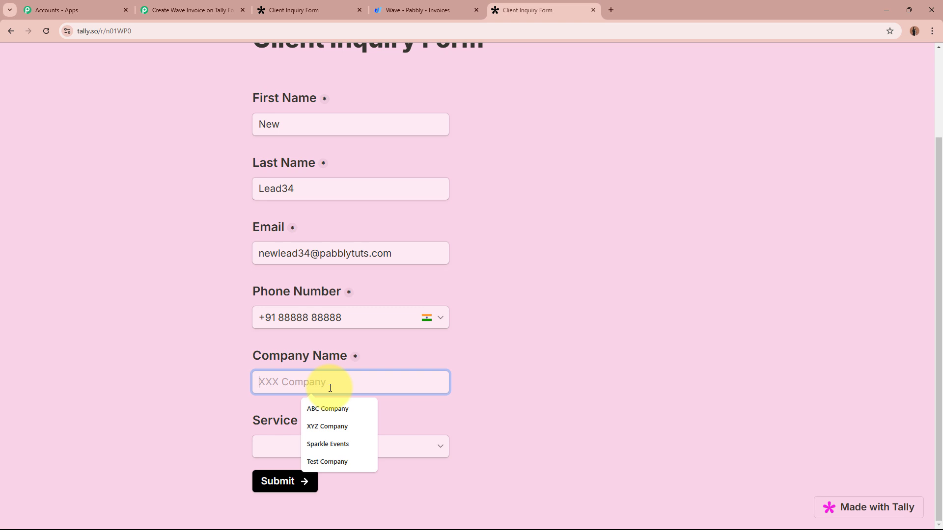
{"action": "key", "text": "Caps_Lock"}
{"action": "left_click", "coordinate": [342, 407]}
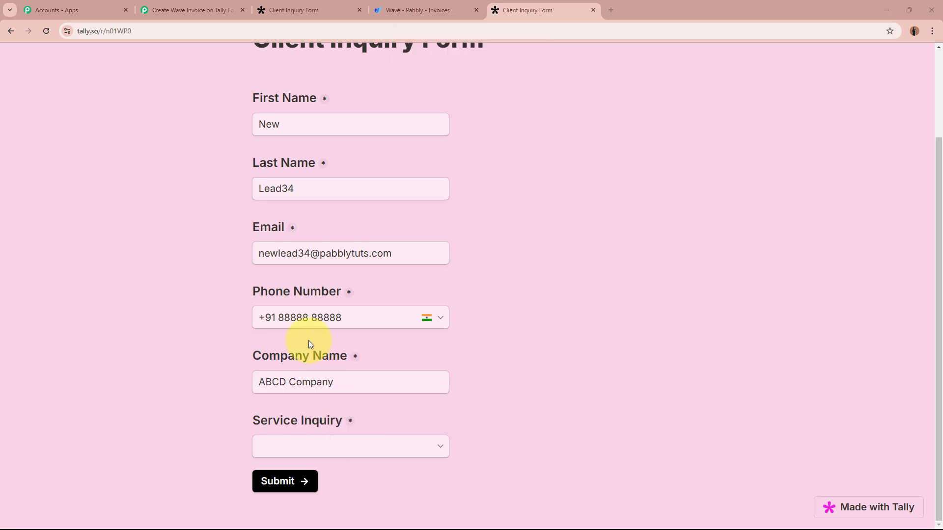
{"action": "left_click", "coordinate": [377, 450]}
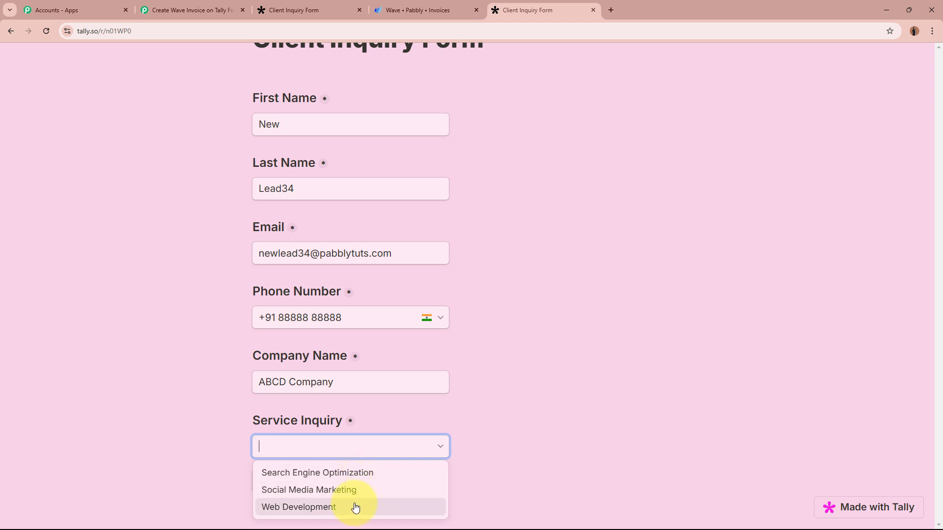
{"action": "left_click", "coordinate": [325, 511]}
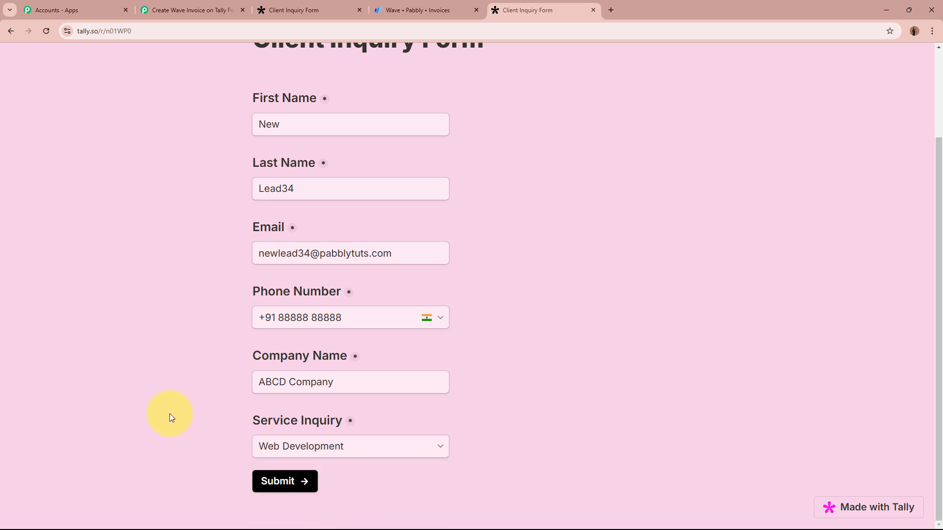
{"action": "scroll", "coordinate": [169, 414], "scroll_direction": "up", "scroll_amount": 2}
{"action": "scroll", "coordinate": [170, 415], "scroll_direction": "down", "scroll_amount": 2}
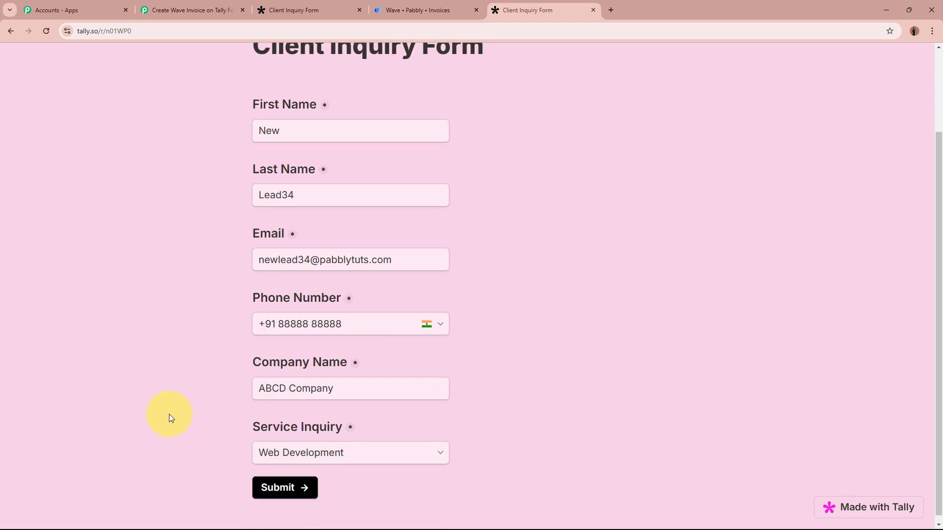
{"action": "left_click", "coordinate": [273, 484]}
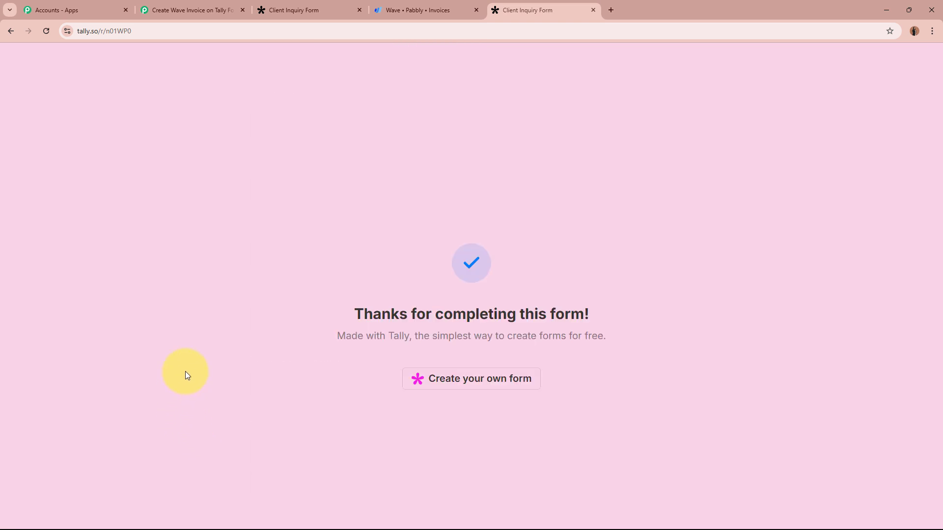
{"action": "left_click_drag", "start_coordinate": [353, 314], "coordinate": [585, 312]}
{"action": "left_click", "coordinate": [686, 311]}
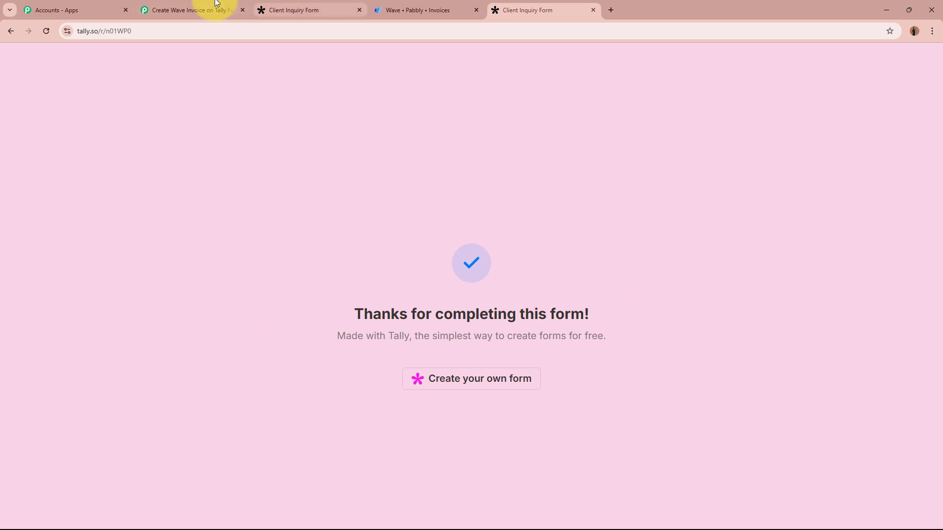
{"action": "left_click", "coordinate": [201, 10]}
- Review the captured name, e-mail, phone, company ABCD Company and service Web Development values
{"action": "scroll", "coordinate": [131, 367], "scroll_direction": "down", "scroll_amount": 5}
{"action": "scroll", "coordinate": [132, 367], "scroll_direction": "down", "scroll_amount": 9}
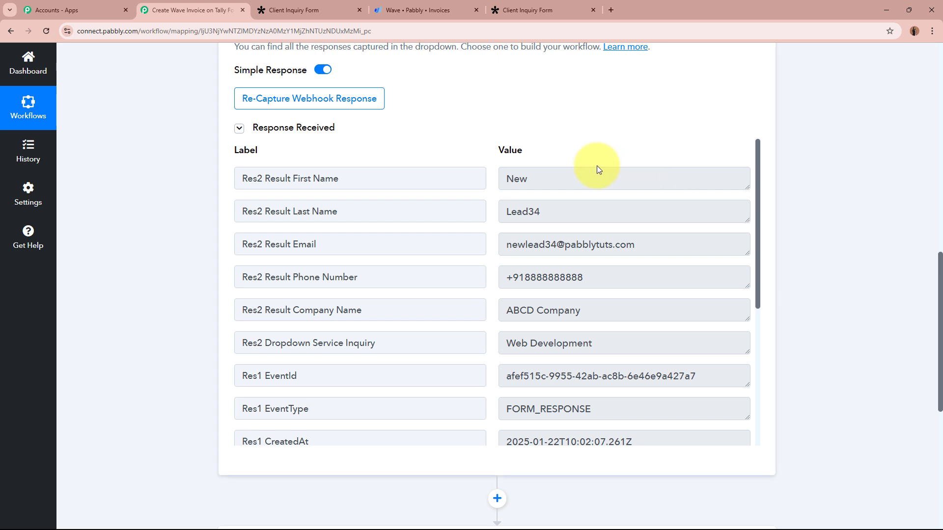
{"action": "double_click", "coordinate": [584, 178]}
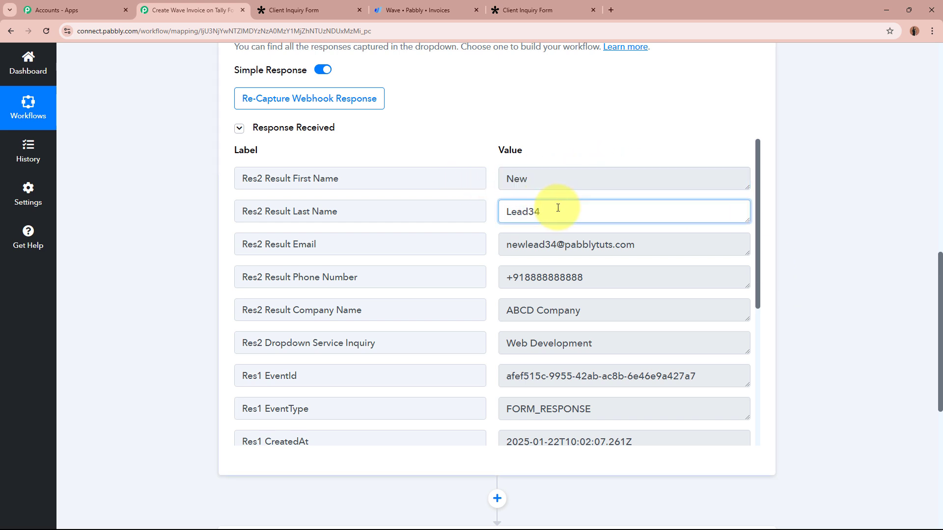
{"action": "left_click_drag", "start_coordinate": [558, 210], "coordinate": [488, 212]}
{"action": "left_click_drag", "start_coordinate": [669, 242], "coordinate": [435, 244]}
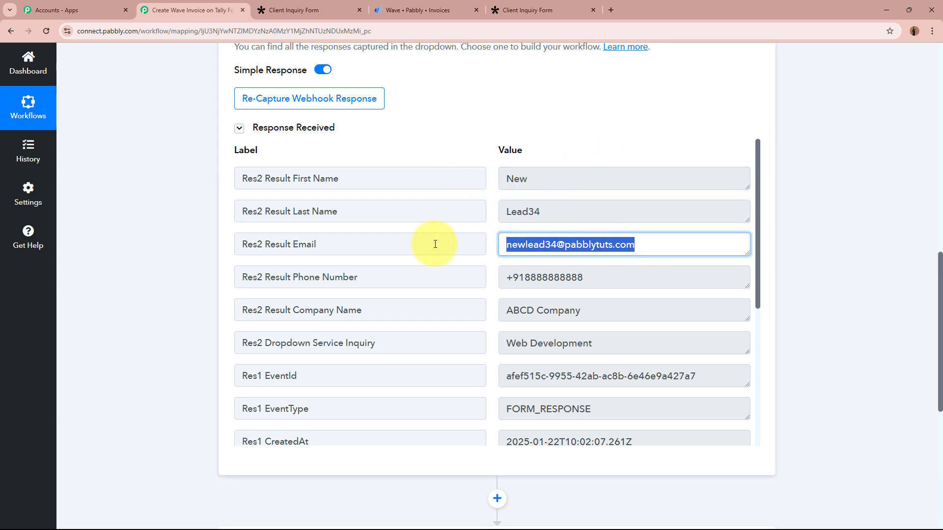
{"action": "left_click_drag", "start_coordinate": [634, 278], "coordinate": [465, 276]}
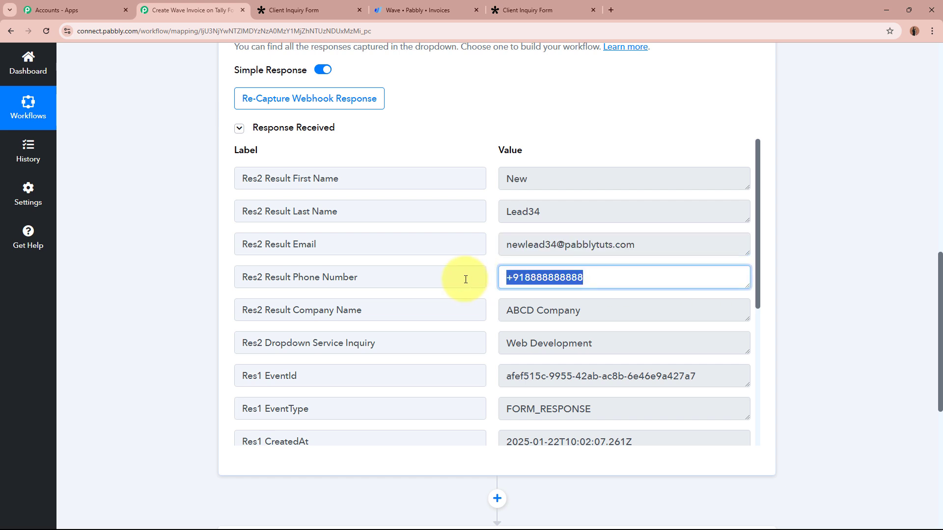
{"action": "left_click_drag", "start_coordinate": [610, 310], "coordinate": [482, 307]}
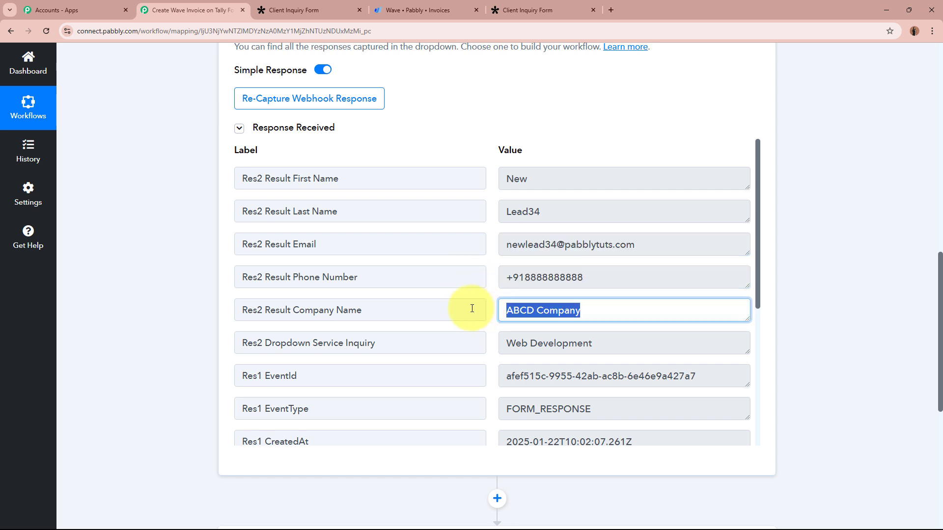
{"action": "left_click_drag", "start_coordinate": [641, 344], "coordinate": [490, 343]}
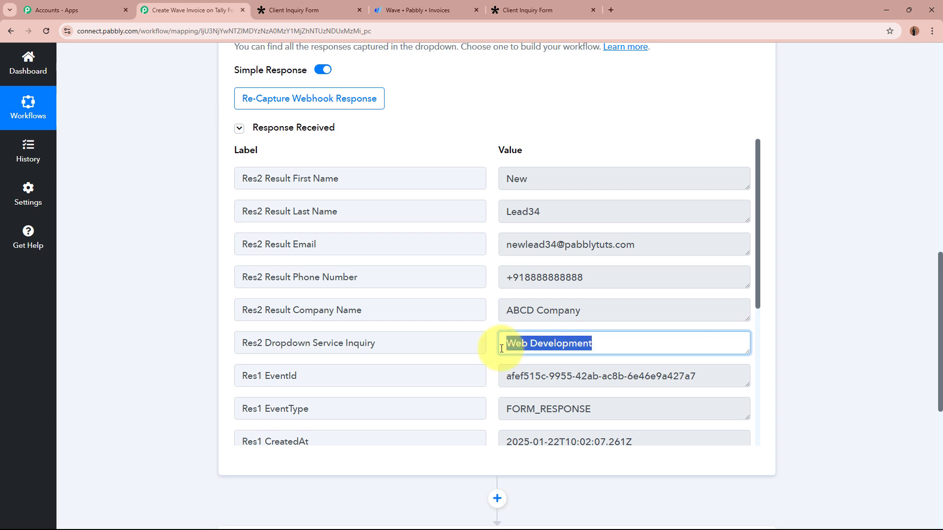
{"action": "left_click", "coordinate": [822, 364]}
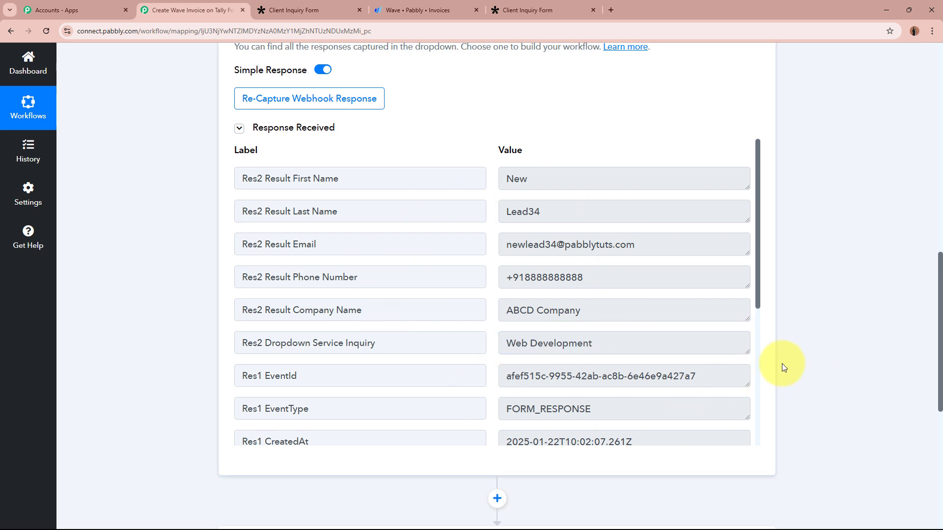
{"action": "scroll", "coordinate": [788, 367], "scroll_direction": "up", "scroll_amount": 5}
{"action": "scroll", "coordinate": [792, 361], "scroll_direction": "up", "scroll_amount": 10}
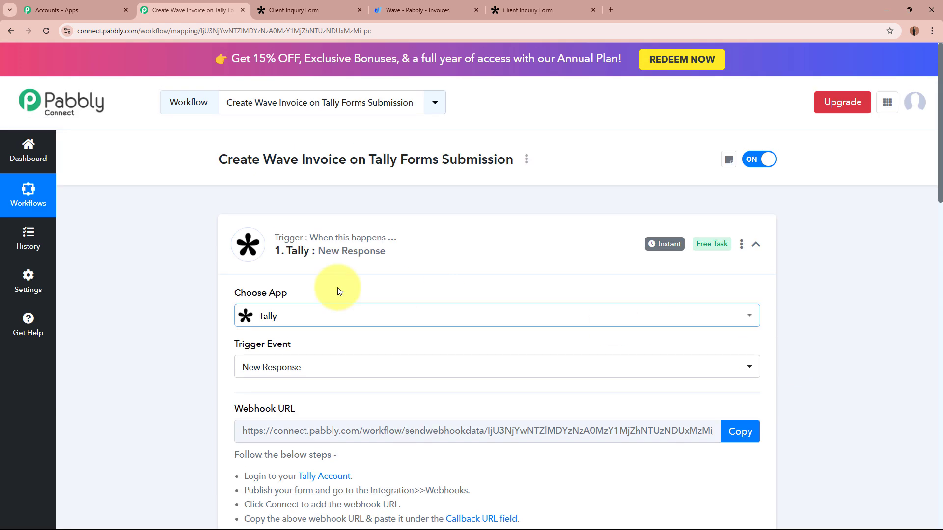
- Collapse the Tally trigger and expand the next action step to choose its app
{"action": "left_click", "coordinate": [514, 246]}
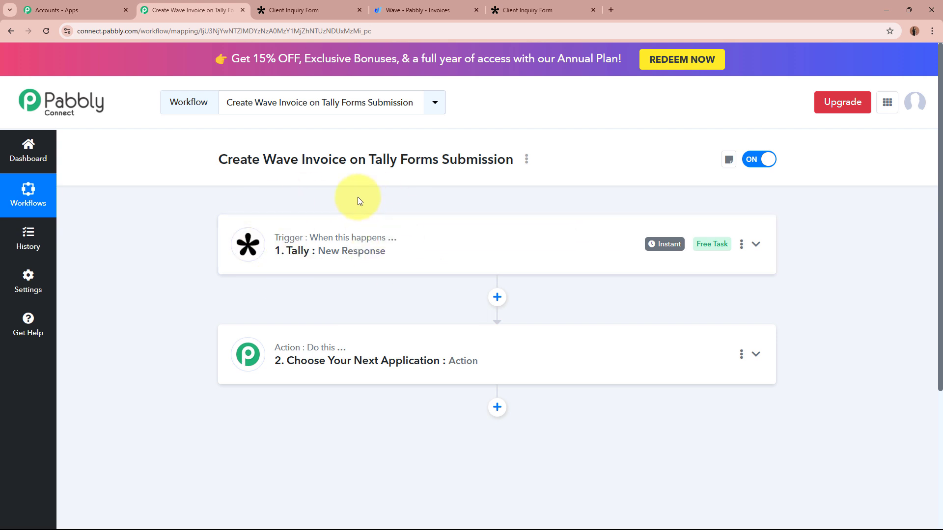
{"action": "left_click", "coordinate": [550, 354]}
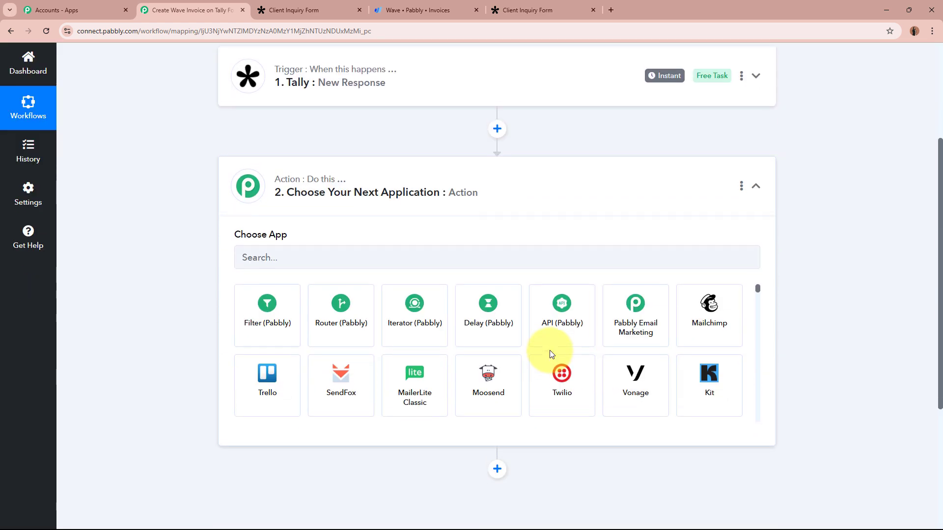
{"action": "scroll", "coordinate": [277, 273], "scroll_direction": "up", "scroll_amount": 3}
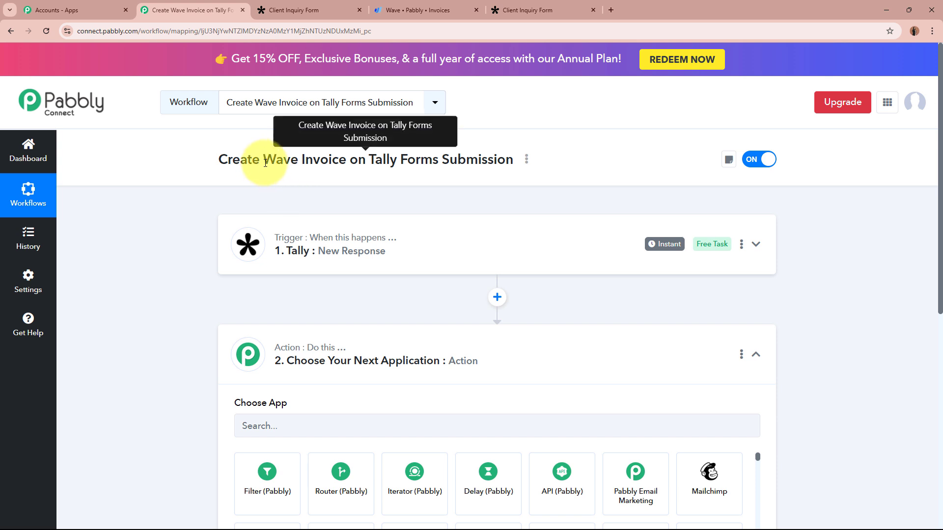
- Check the workflow title and glance at the Wave invoices page before returning
{"action": "left_click_drag", "start_coordinate": [264, 166], "coordinate": [357, 166]}
{"action": "left_click", "coordinate": [363, 200]}
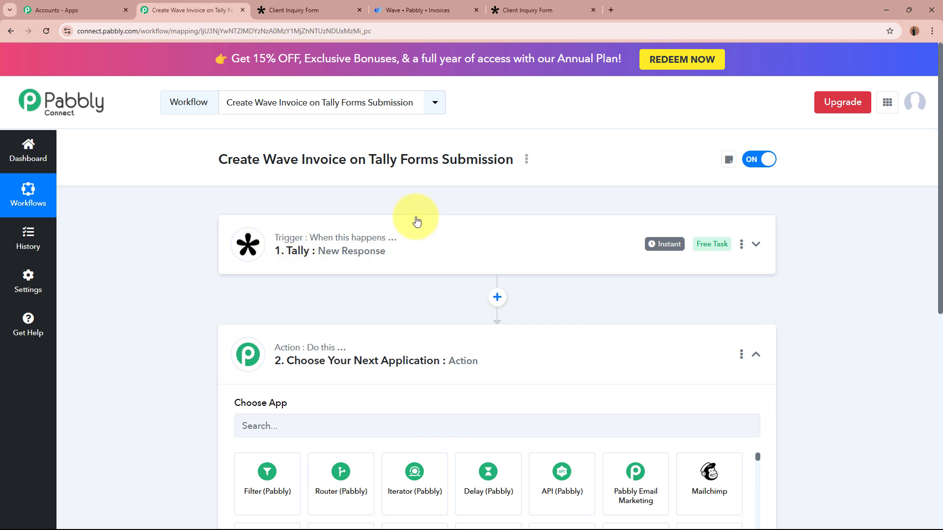
{"action": "left_click", "coordinate": [417, 10]}
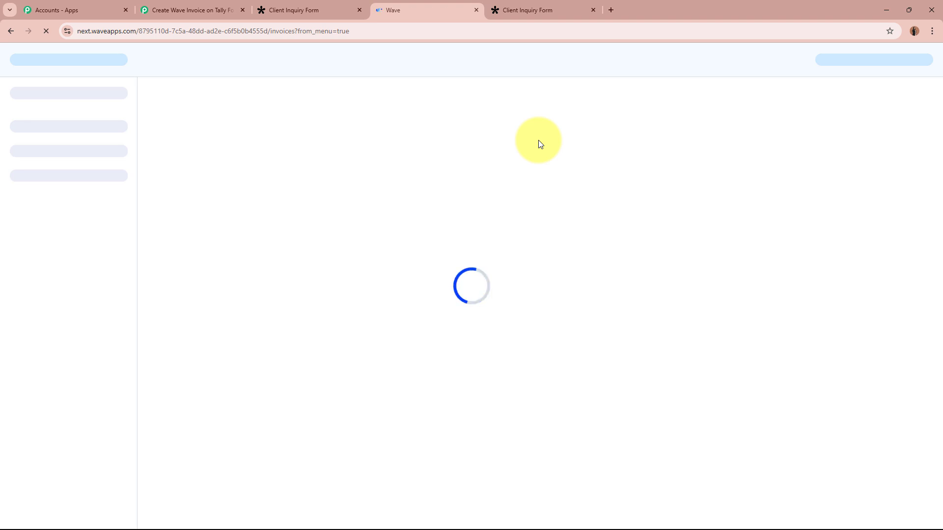
{"action": "left_click", "coordinate": [204, 7]}
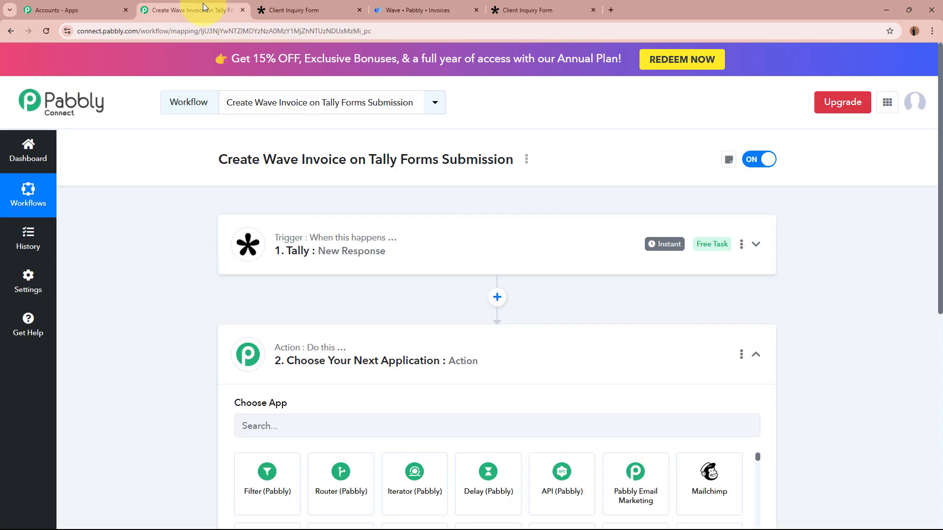
{"action": "scroll", "coordinate": [305, 385], "scroll_direction": "down", "scroll_amount": 2}
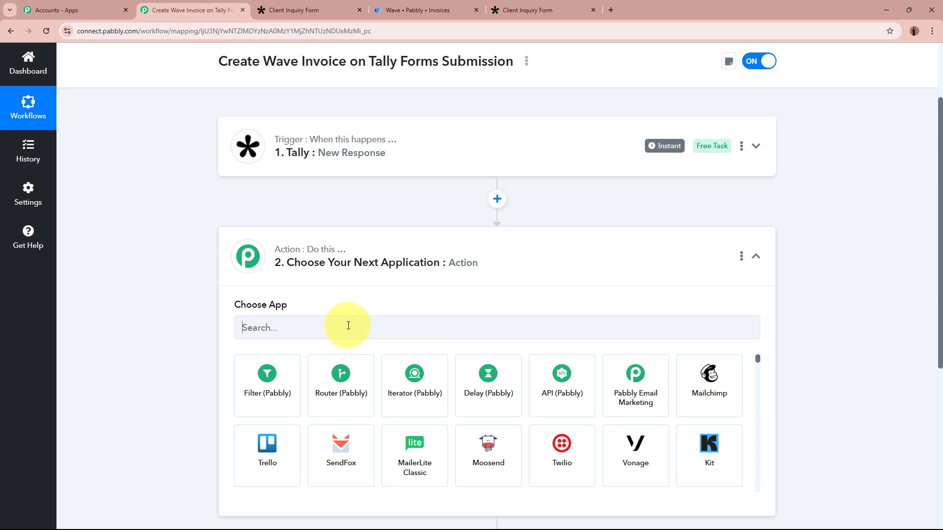
- Set the action step's app to Wave with the Get Customer by Email event
{"action": "left_click", "coordinate": [348, 325]}
{"action": "type", "text": "Wave"}
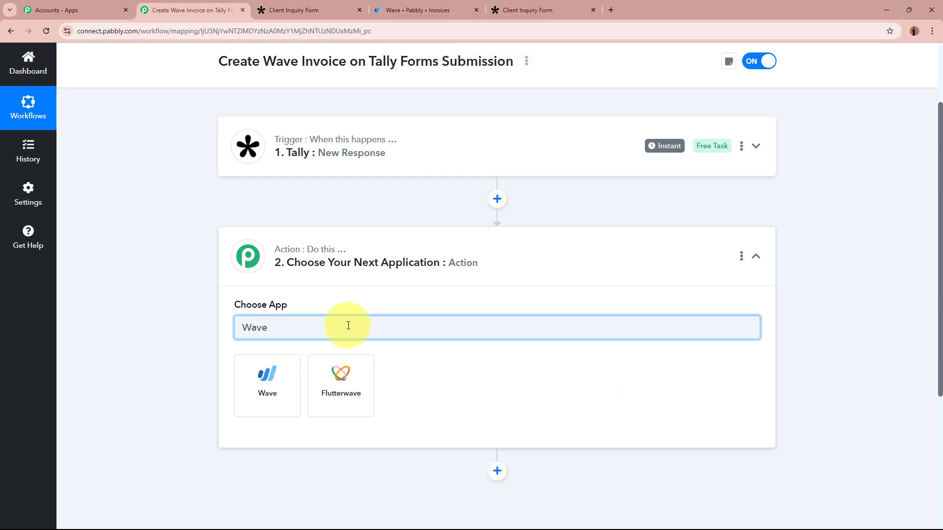
{"action": "left_click", "coordinate": [291, 361]}
{"action": "left_click", "coordinate": [315, 307]}
{"action": "scroll", "coordinate": [348, 242], "scroll_direction": "down", "scroll_amount": 10}
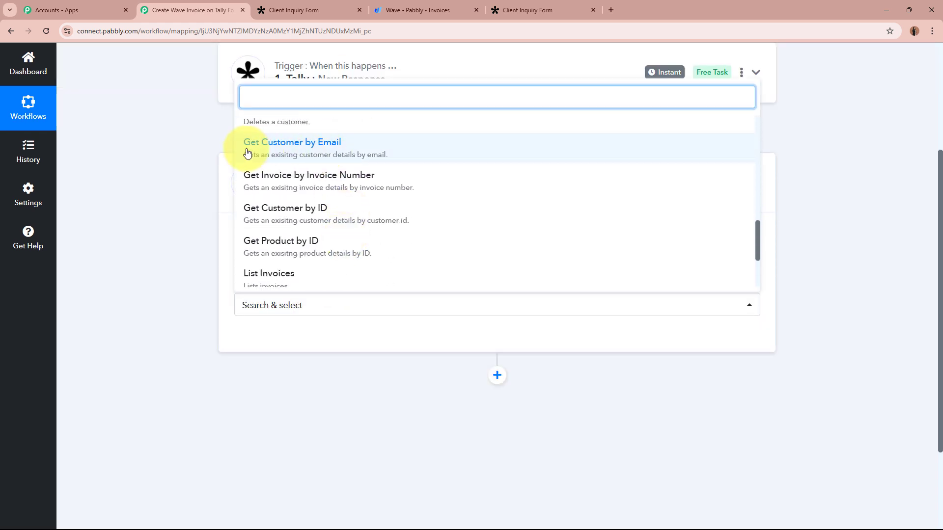
{"action": "left_click", "coordinate": [345, 153]}
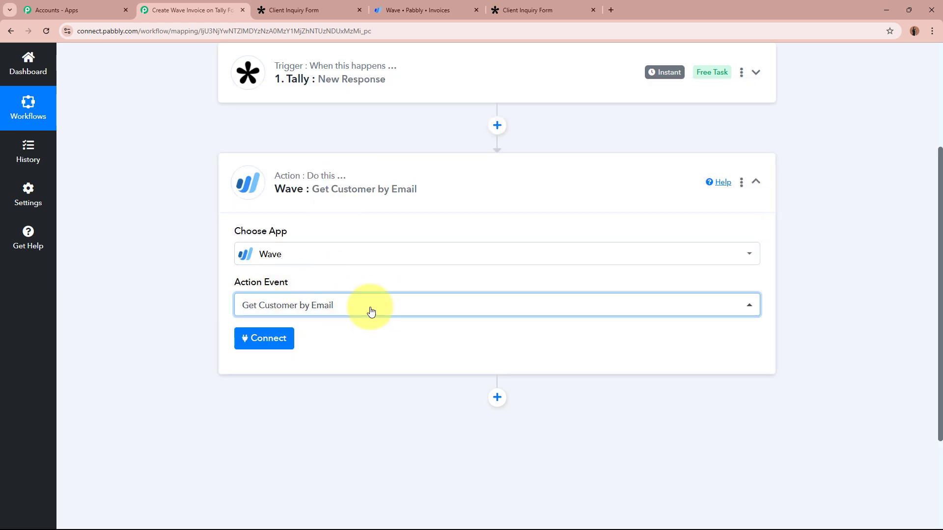
{"action": "left_click", "coordinate": [177, 290]}
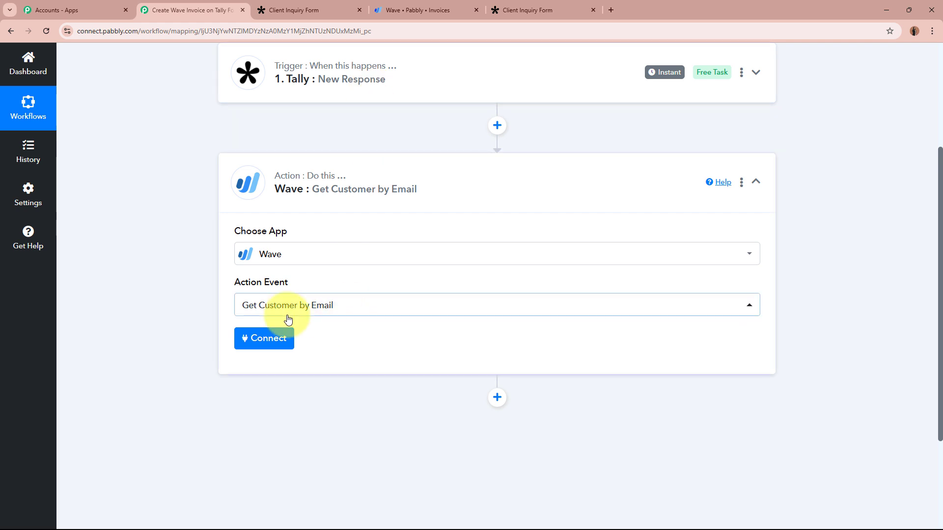
- Add a new Wave connection and authorize Pabbly's access to the Wave account
{"action": "left_click", "coordinate": [269, 340]}
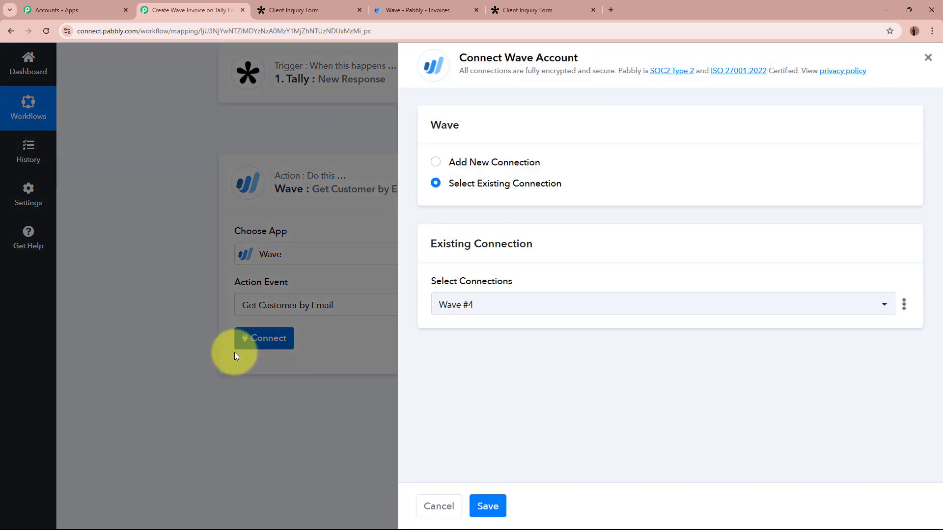
{"action": "left_click", "coordinate": [435, 163]}
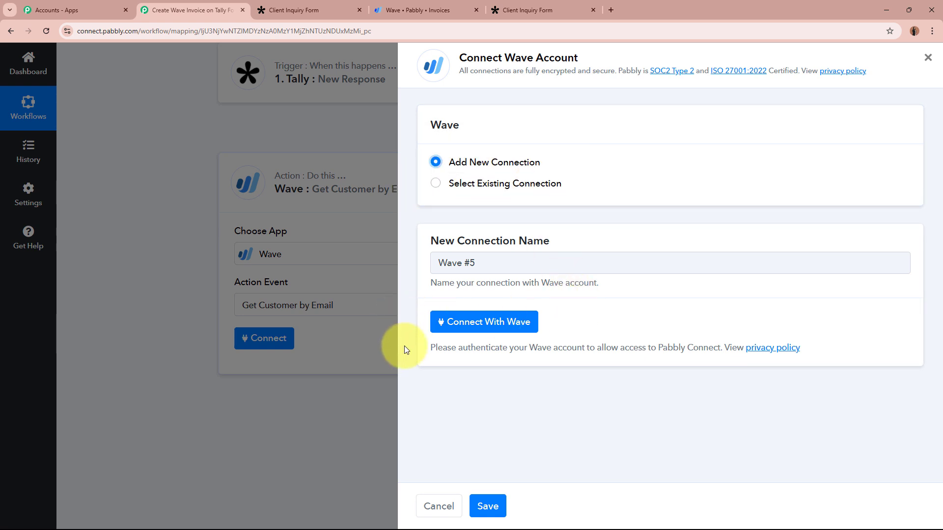
{"action": "left_click", "coordinate": [513, 326]}
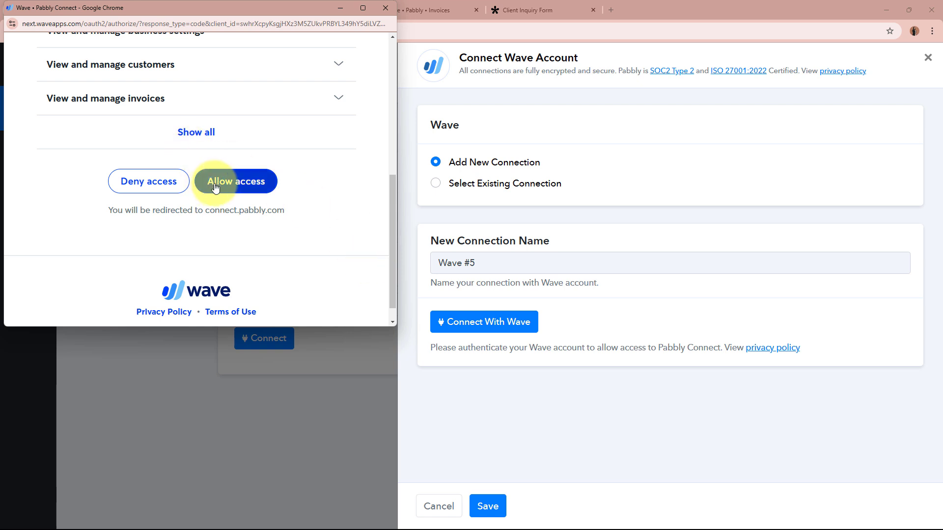
{"action": "left_click", "coordinate": [259, 189]}
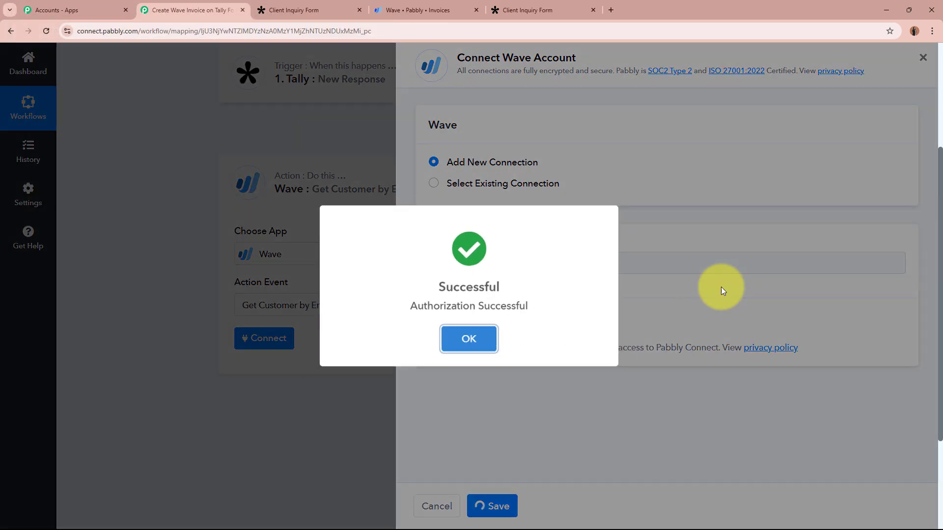
{"action": "left_click", "coordinate": [484, 346]}
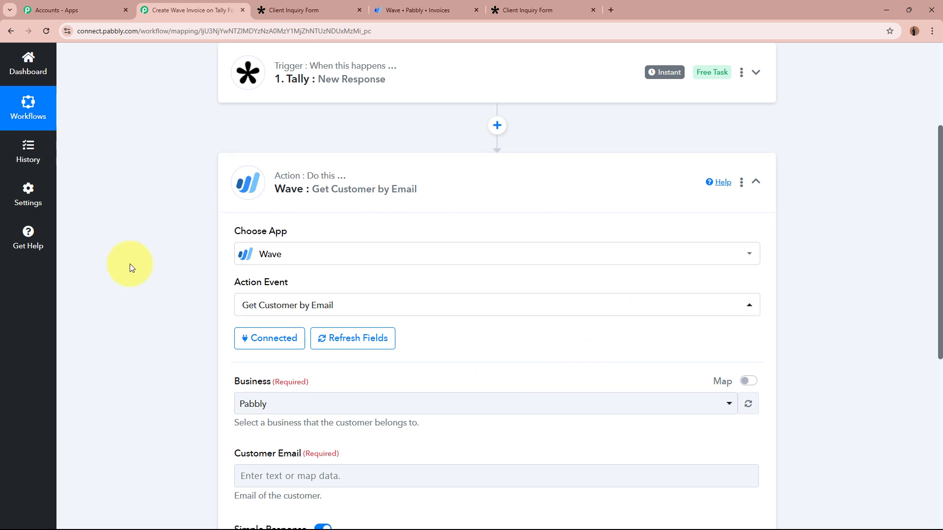
- Set the Wave lookup's Business to Pabbly
{"action": "scroll", "coordinate": [185, 375], "scroll_direction": "down", "scroll_amount": 4}
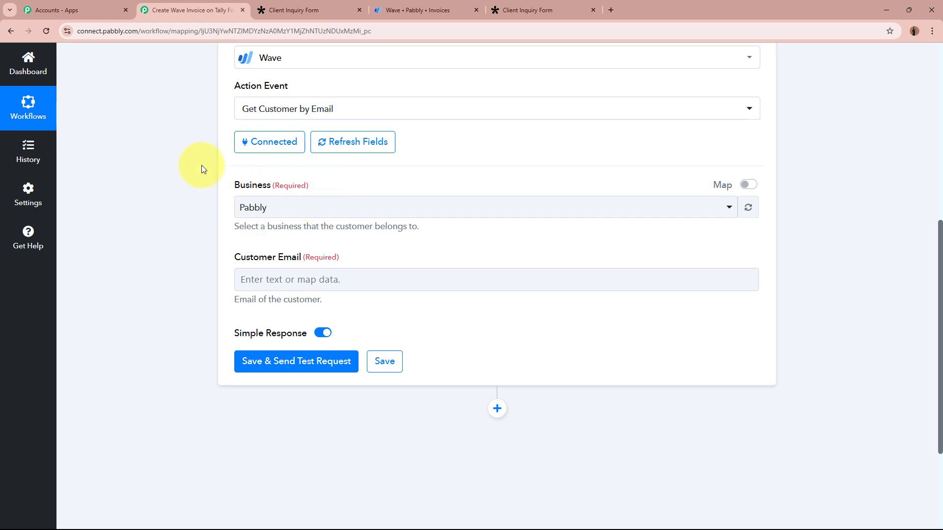
{"action": "left_click", "coordinate": [337, 209]}
{"action": "left_click", "coordinate": [274, 269]}
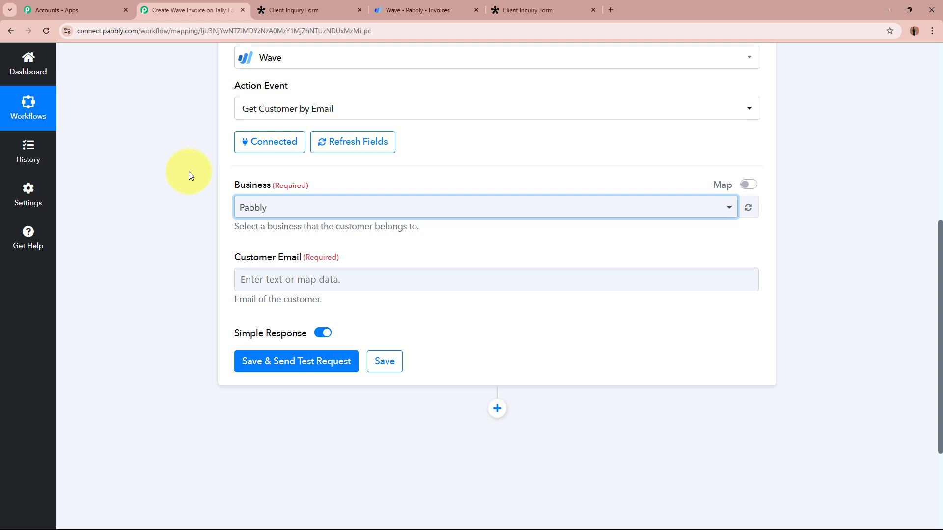
{"action": "left_click_drag", "start_coordinate": [265, 226], "coordinate": [429, 237]}
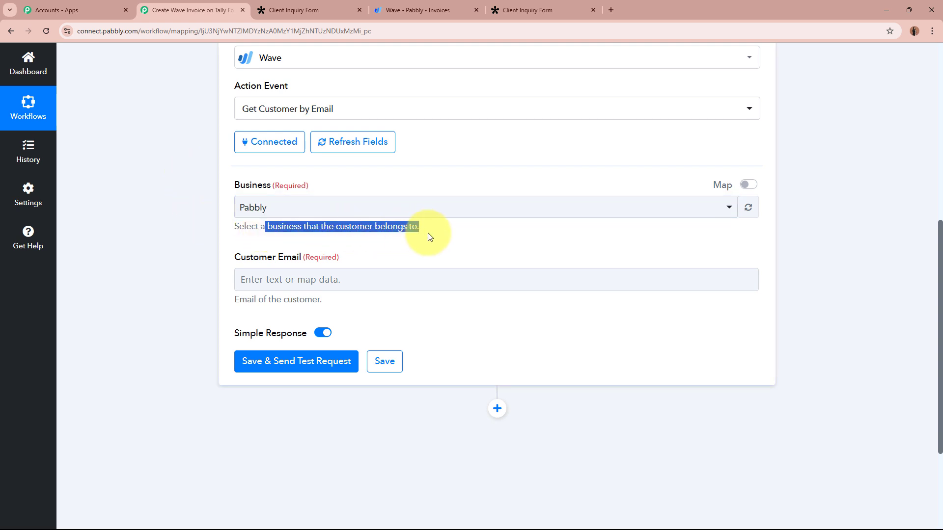
{"action": "left_click", "coordinate": [153, 219]}
{"action": "scroll", "coordinate": [154, 219], "scroll_direction": "down", "scroll_amount": 2}
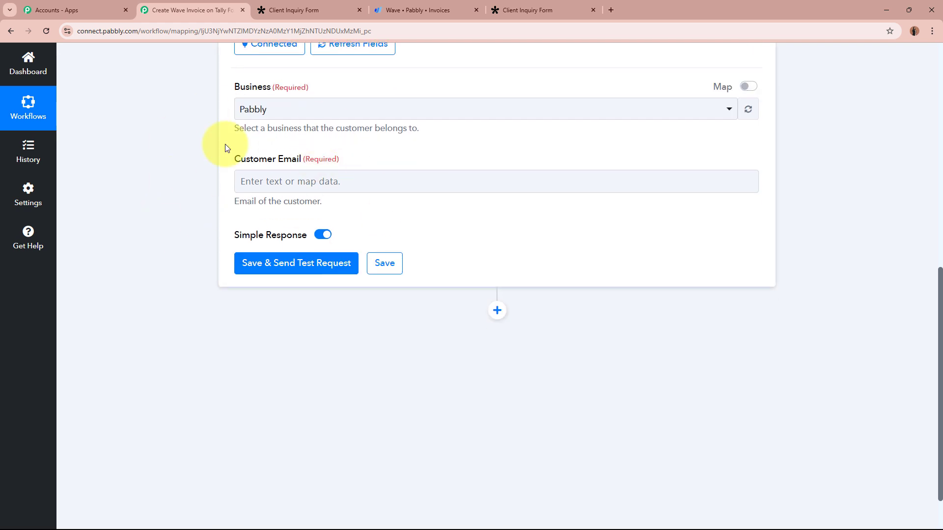
{"action": "scroll", "coordinate": [225, 143], "scroll_direction": "up", "scroll_amount": 3}
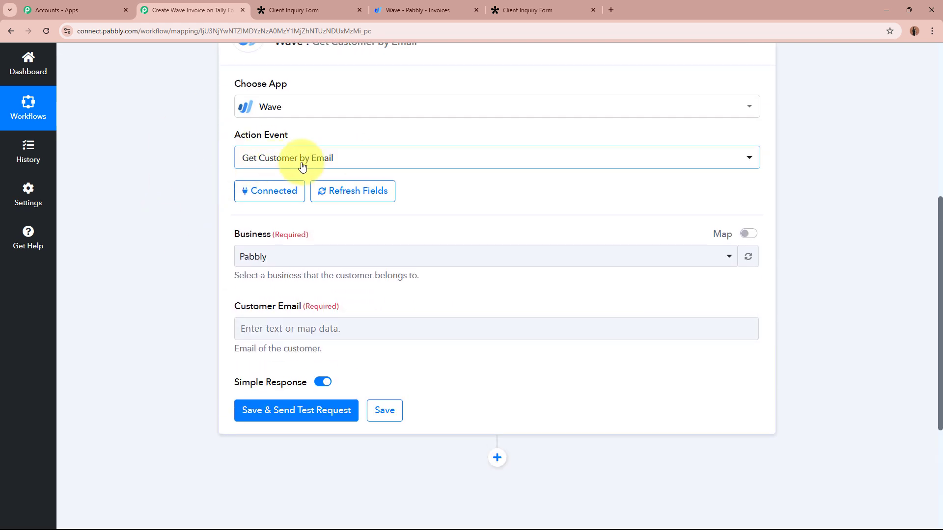
{"action": "scroll", "coordinate": [163, 283], "scroll_direction": "down", "scroll_amount": 1}
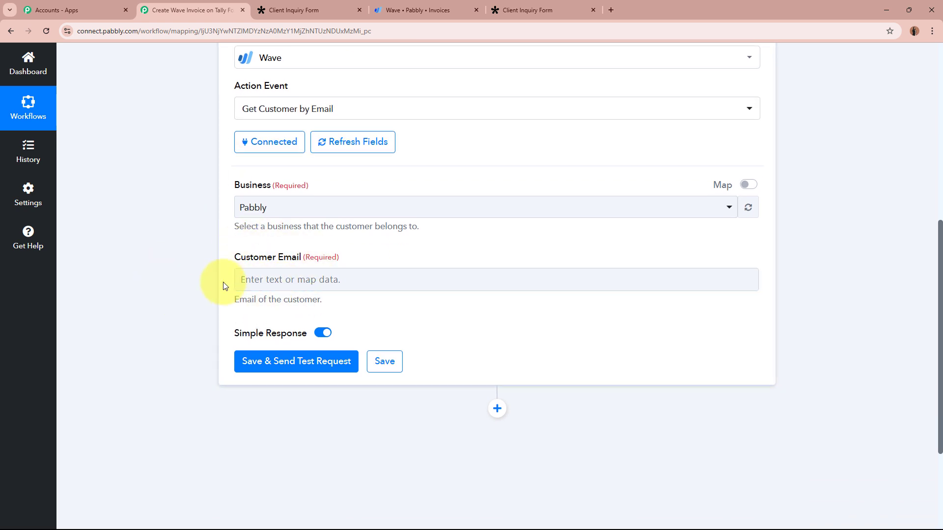
- Map the Tally New Response Email into Customer Email and send a test request
{"action": "left_click", "coordinate": [267, 278]}
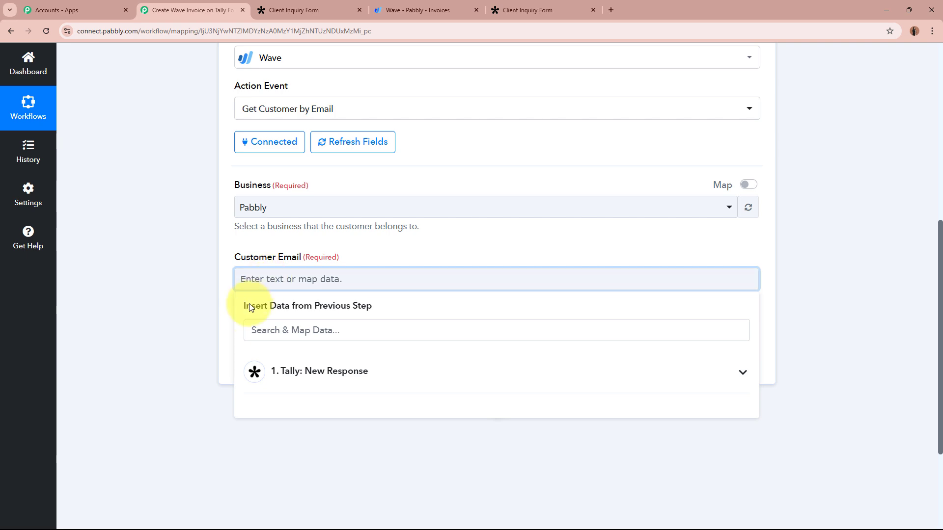
{"action": "left_click", "coordinate": [169, 272]}
{"action": "scroll", "coordinate": [169, 272], "scroll_direction": "up", "scroll_amount": 7}
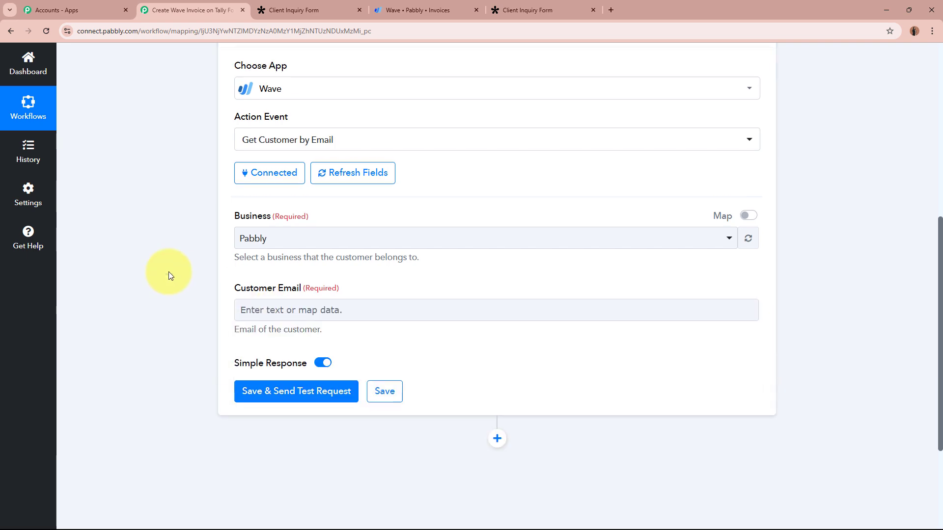
{"action": "scroll", "coordinate": [349, 245], "scroll_direction": "down", "scroll_amount": 8}
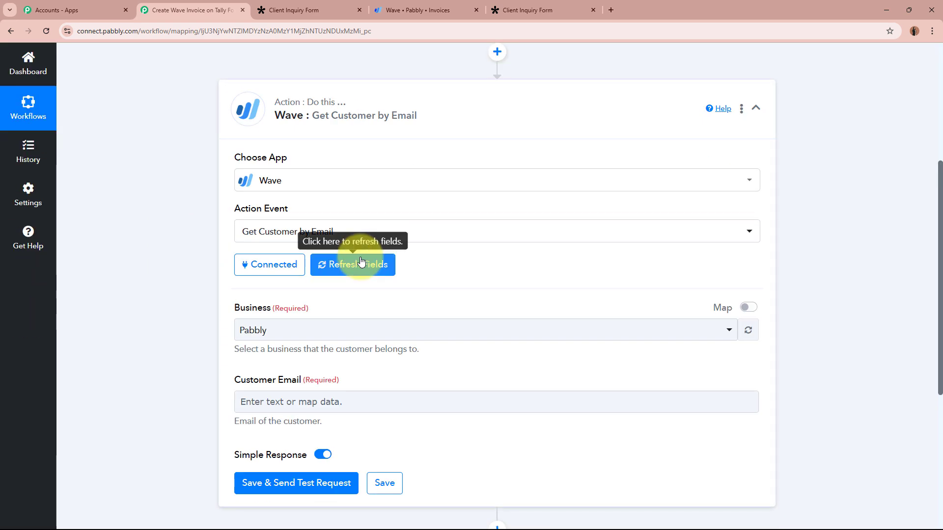
{"action": "left_click", "coordinate": [323, 255]}
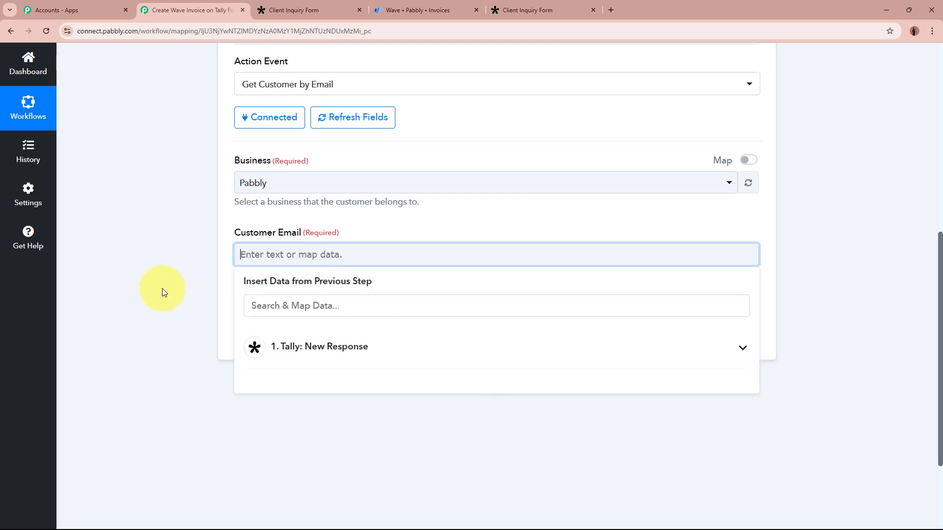
{"action": "left_click", "coordinate": [483, 349]}
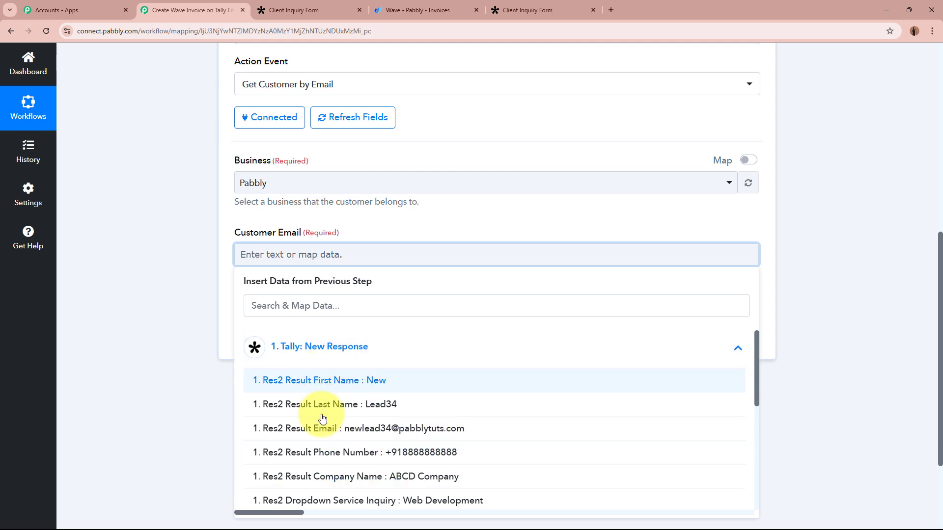
{"action": "left_click", "coordinate": [374, 429]}
{"action": "left_click", "coordinate": [152, 261]}
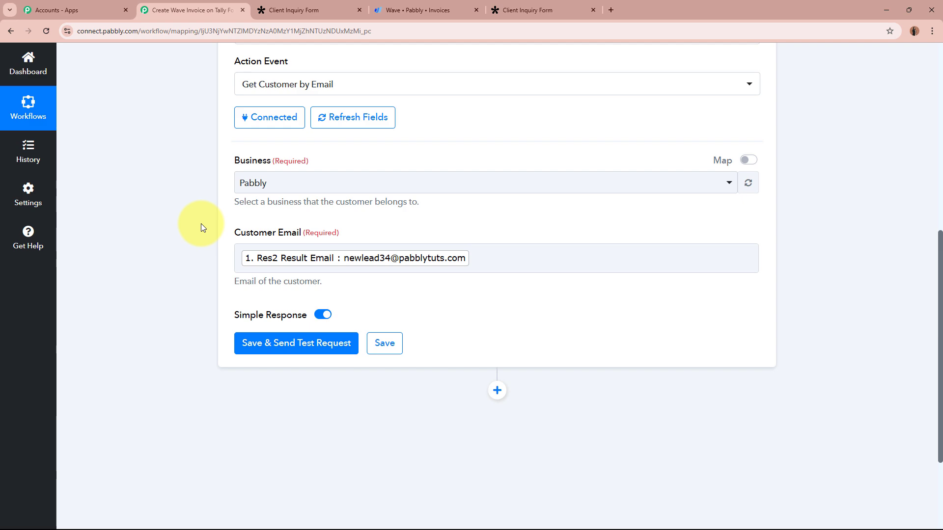
{"action": "scroll", "coordinate": [201, 223], "scroll_direction": "up", "scroll_amount": 8}
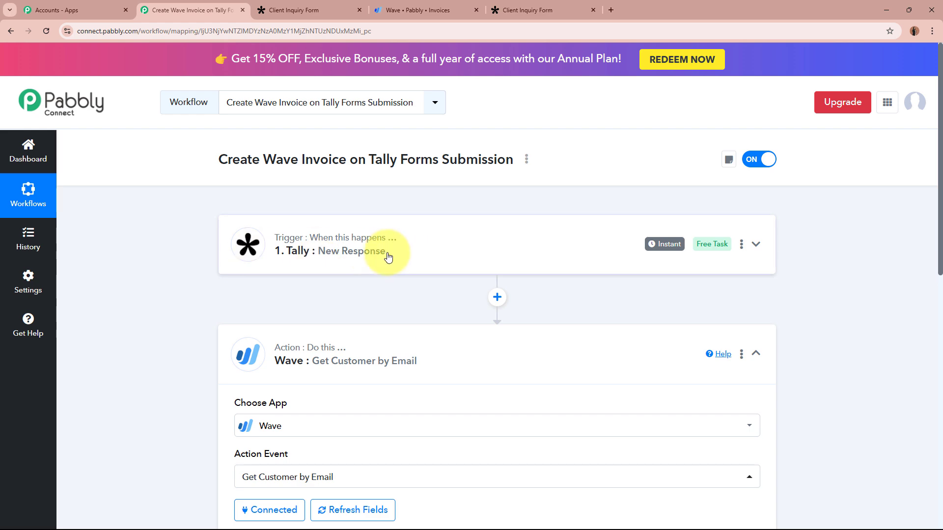
{"action": "scroll", "coordinate": [388, 256], "scroll_direction": "down", "scroll_amount": 10}
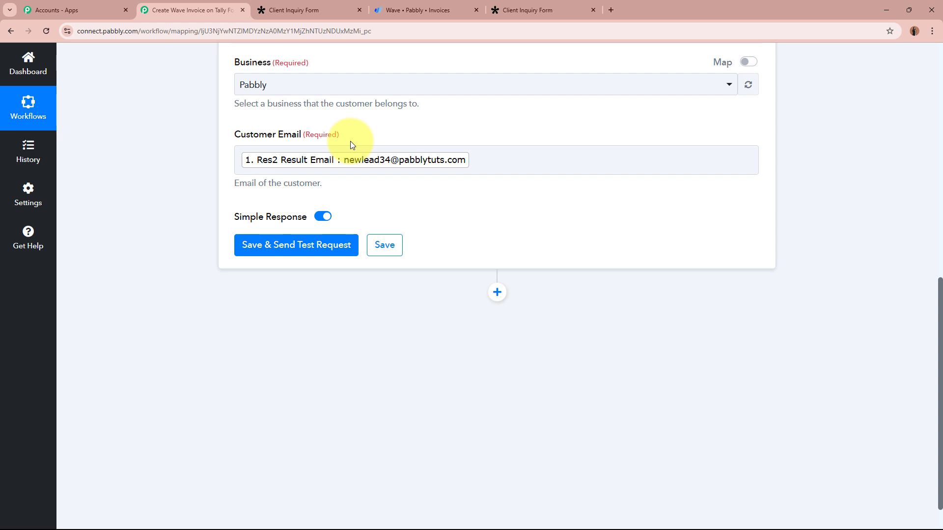
{"action": "left_click", "coordinate": [305, 247]}
{"action": "scroll", "coordinate": [170, 226], "scroll_direction": "down", "scroll_amount": 1}
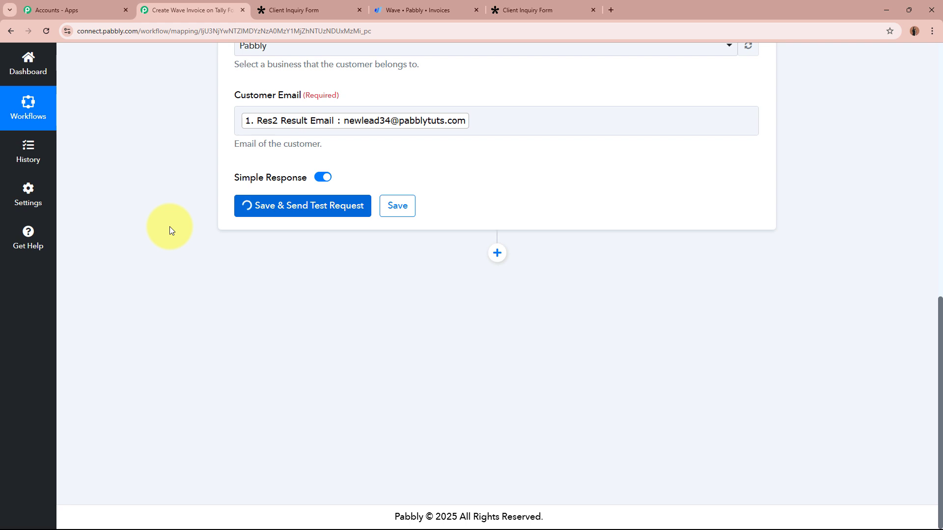
- Inspect the returned Wave customer ID, enlarging its box to read the full value
{"action": "scroll", "coordinate": [169, 226], "scroll_direction": "down", "scroll_amount": 1}
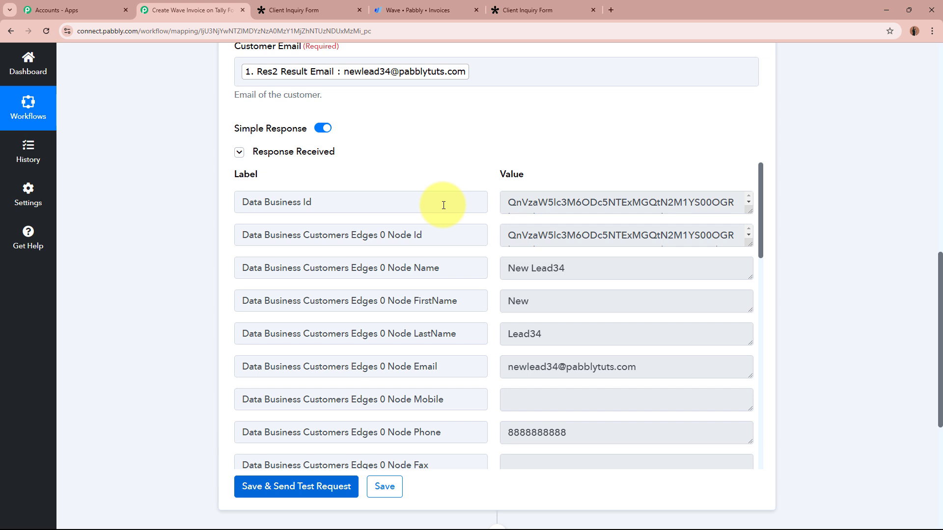
{"action": "left_click_drag", "start_coordinate": [511, 235], "coordinate": [625, 244]}
{"action": "left_click", "coordinate": [624, 238]}
{"action": "scroll", "coordinate": [623, 239], "scroll_direction": "up", "scroll_amount": 1}
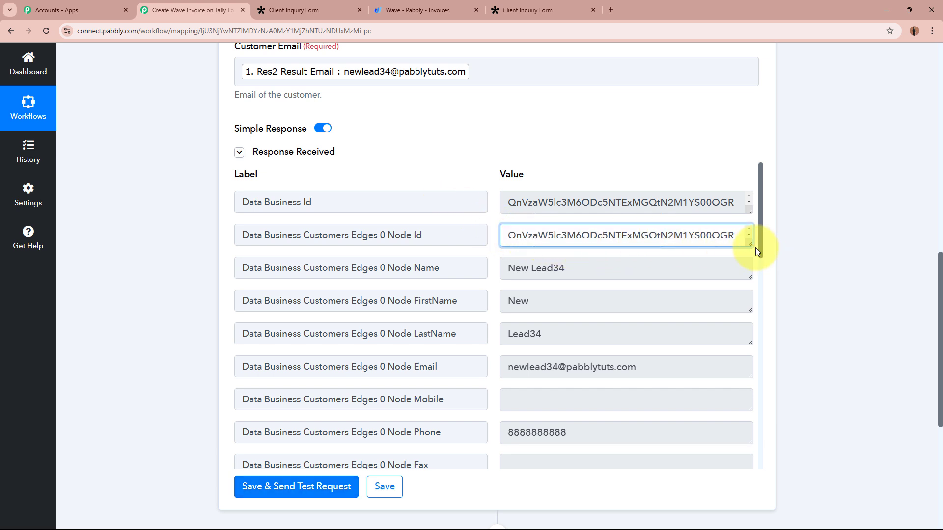
{"action": "left_click_drag", "start_coordinate": [750, 245], "coordinate": [751, 316]}
{"action": "left_click_drag", "start_coordinate": [658, 267], "coordinate": [522, 251]}
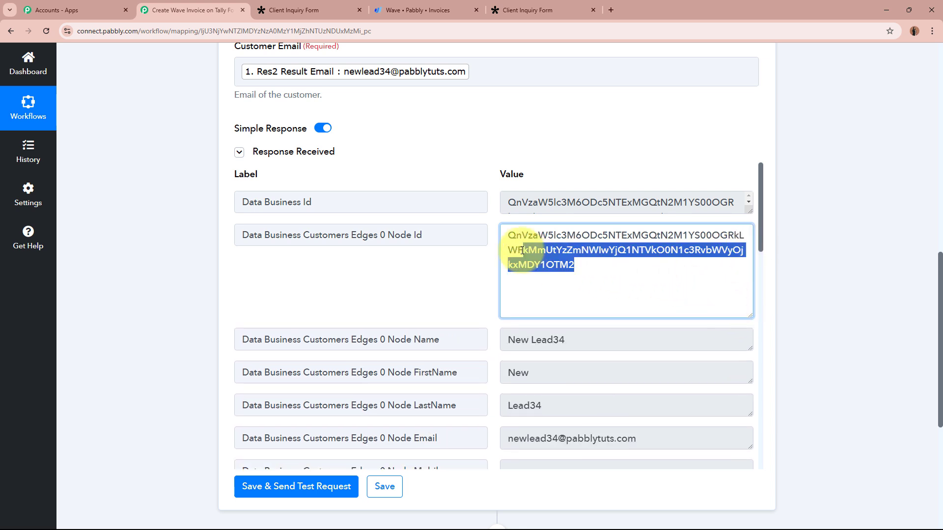
{"action": "key", "text": "ctrl+a"}
{"action": "left_click", "coordinate": [745, 316]}
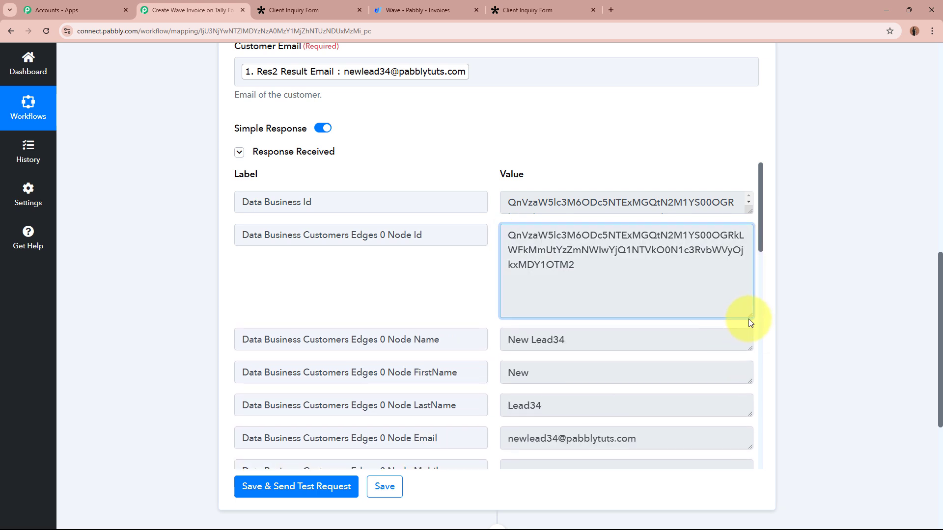
{"action": "left_click_drag", "start_coordinate": [750, 317], "coordinate": [749, 237]}
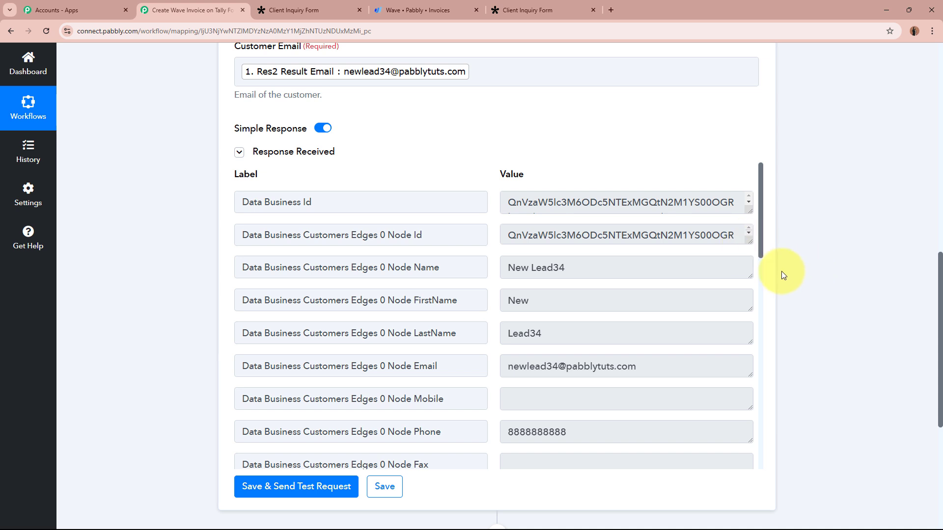
- Review the returned customer name, email, street address, city, country and postal code
{"action": "left_click_drag", "start_coordinate": [595, 267], "coordinate": [513, 267]}
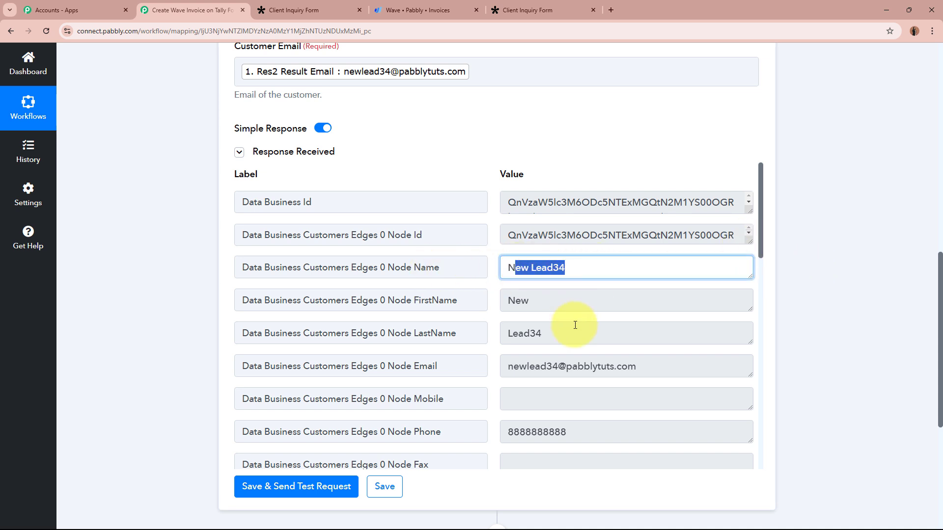
{"action": "left_click_drag", "start_coordinate": [506, 366], "coordinate": [651, 370]}
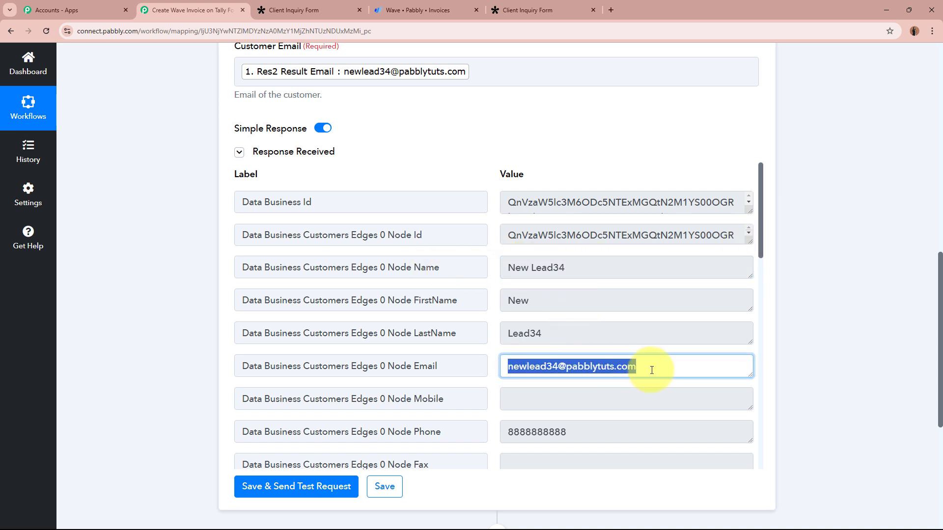
{"action": "left_click", "coordinate": [652, 368]}
{"action": "scroll", "coordinate": [653, 358], "scroll_direction": "down", "scroll_amount": 4}
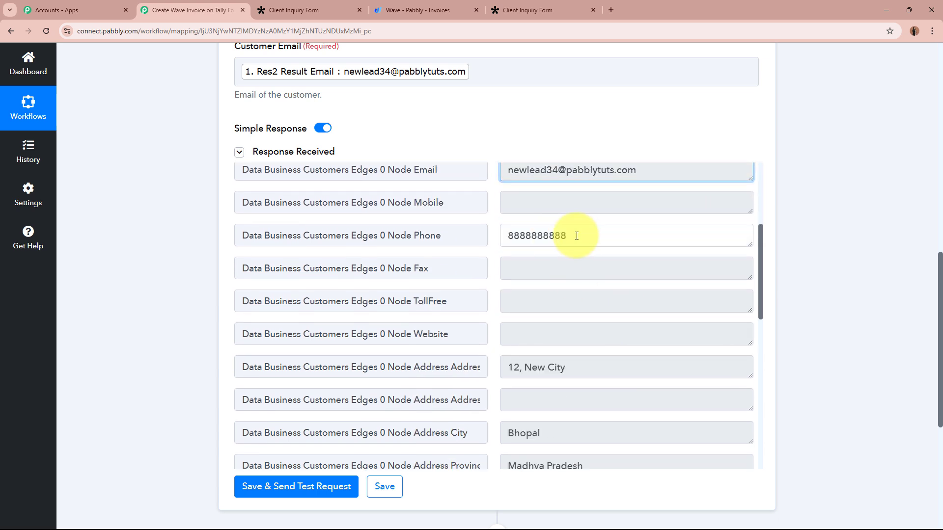
{"action": "left_click_drag", "start_coordinate": [576, 236], "coordinate": [475, 236]}
{"action": "scroll", "coordinate": [543, 298], "scroll_direction": "down", "scroll_amount": 2}
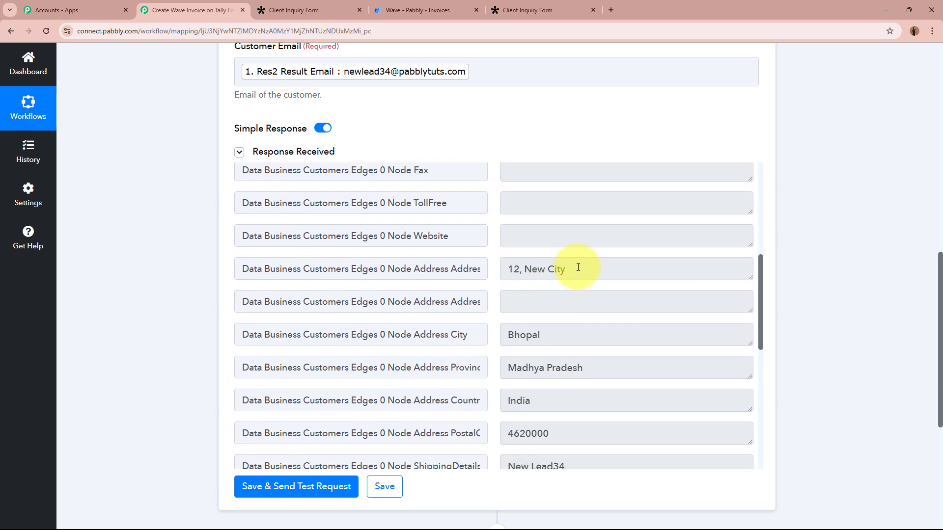
{"action": "left_click_drag", "start_coordinate": [578, 268], "coordinate": [486, 267]}
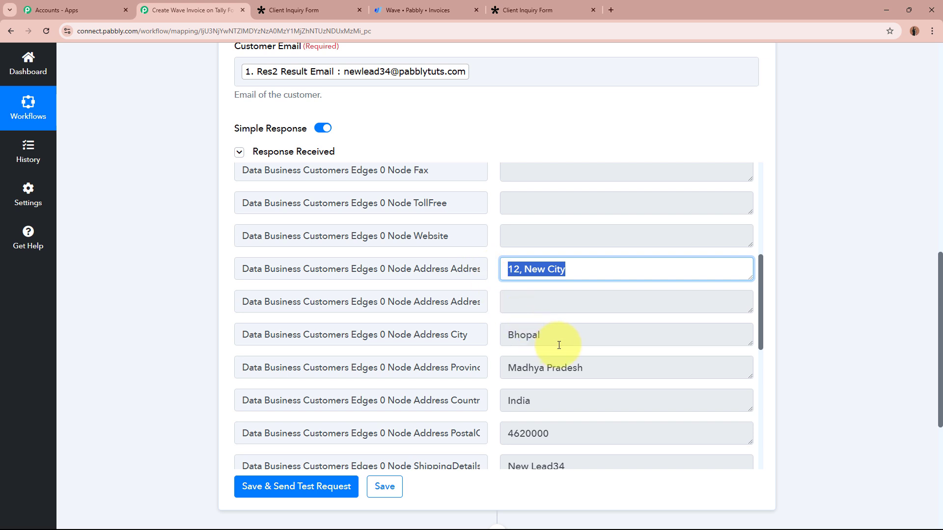
{"action": "left_click_drag", "start_coordinate": [558, 341], "coordinate": [477, 336]}
{"action": "left_click_drag", "start_coordinate": [610, 373], "coordinate": [467, 362]}
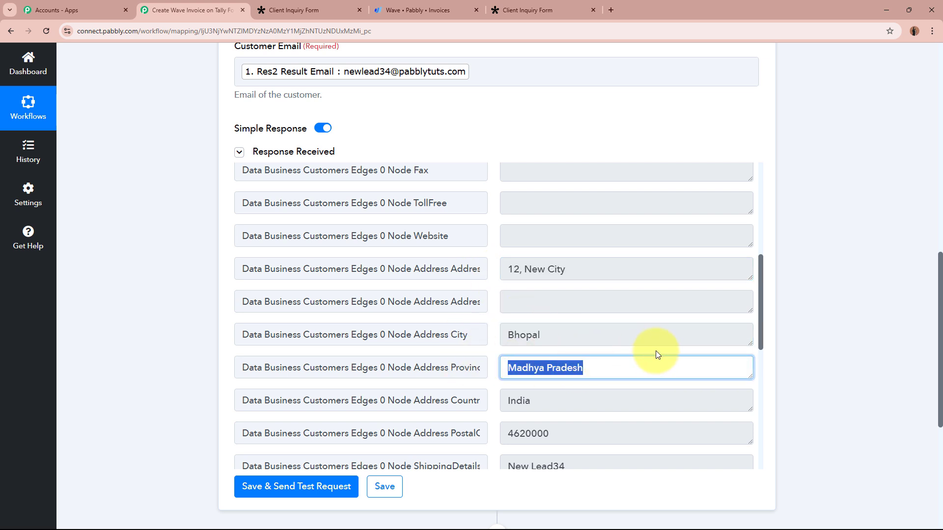
{"action": "scroll", "coordinate": [655, 348], "scroll_direction": "down", "scroll_amount": 2}
{"action": "left_click_drag", "start_coordinate": [540, 301], "coordinate": [484, 302]}
{"action": "left_click_drag", "start_coordinate": [581, 339], "coordinate": [478, 335]}
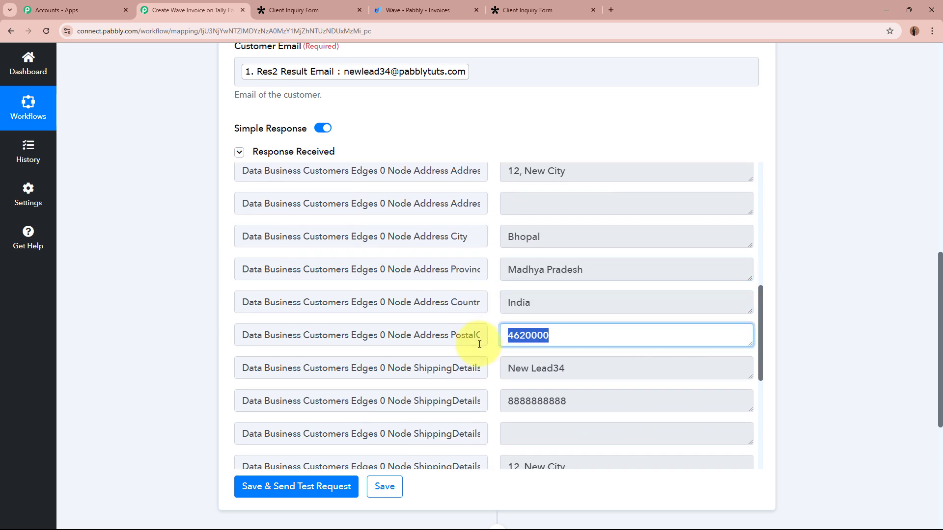
{"action": "scroll", "coordinate": [657, 363], "scroll_direction": "down", "scroll_amount": 5}
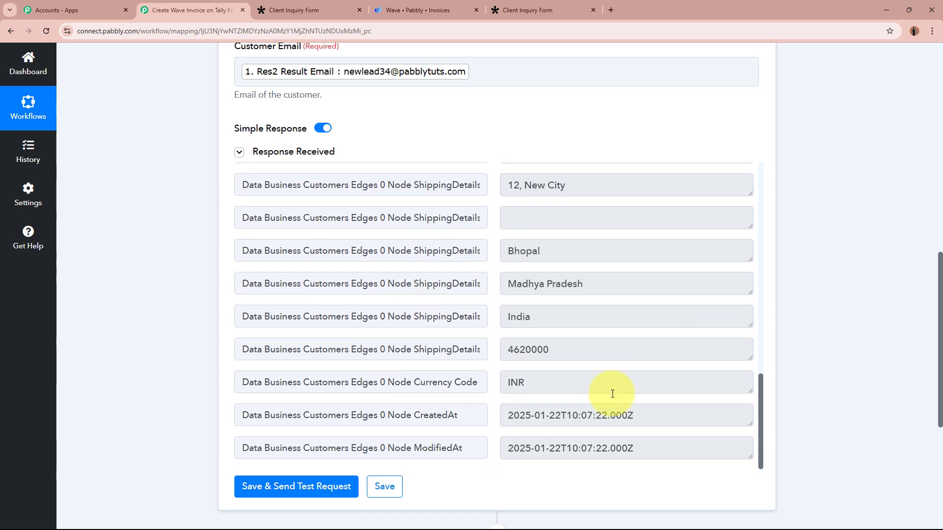
{"action": "scroll", "coordinate": [843, 375], "scroll_direction": "up", "scroll_amount": 8}
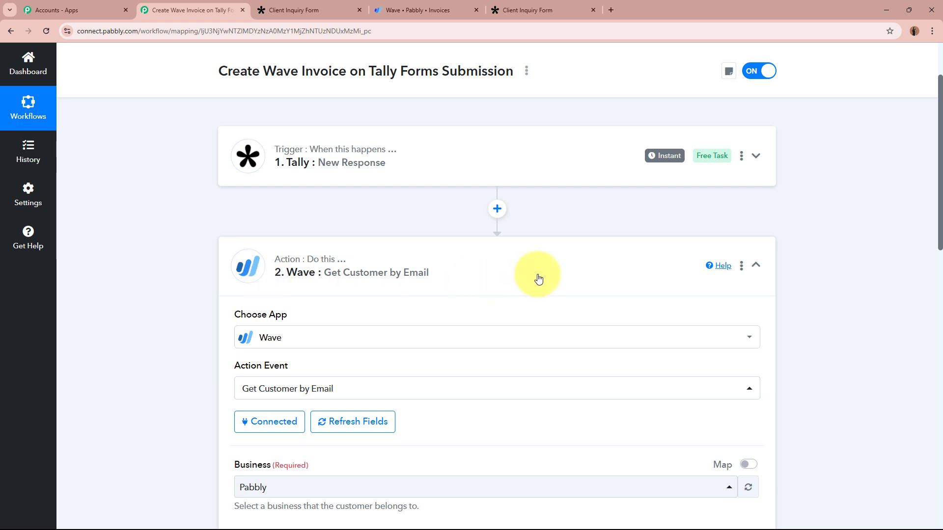
{"action": "left_click", "coordinate": [555, 276]}
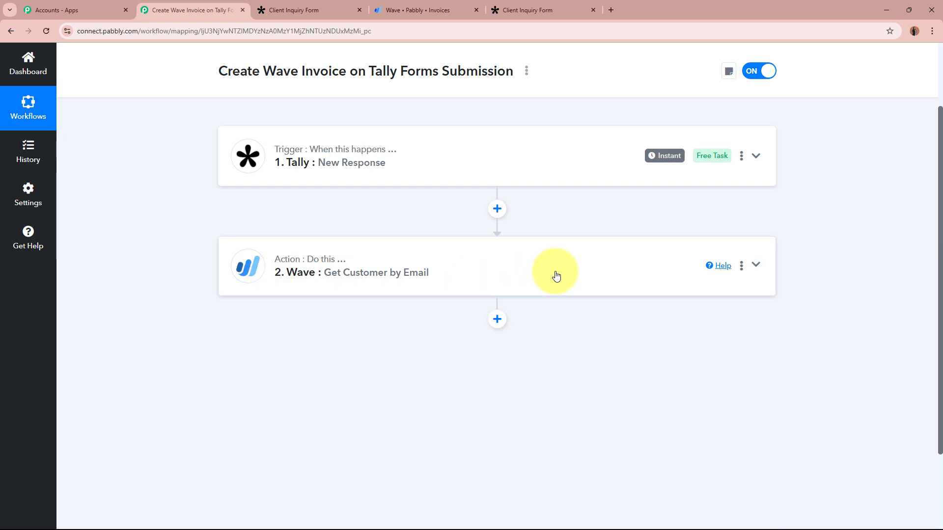
{"action": "scroll", "coordinate": [556, 276], "scroll_direction": "up", "scroll_amount": 2}
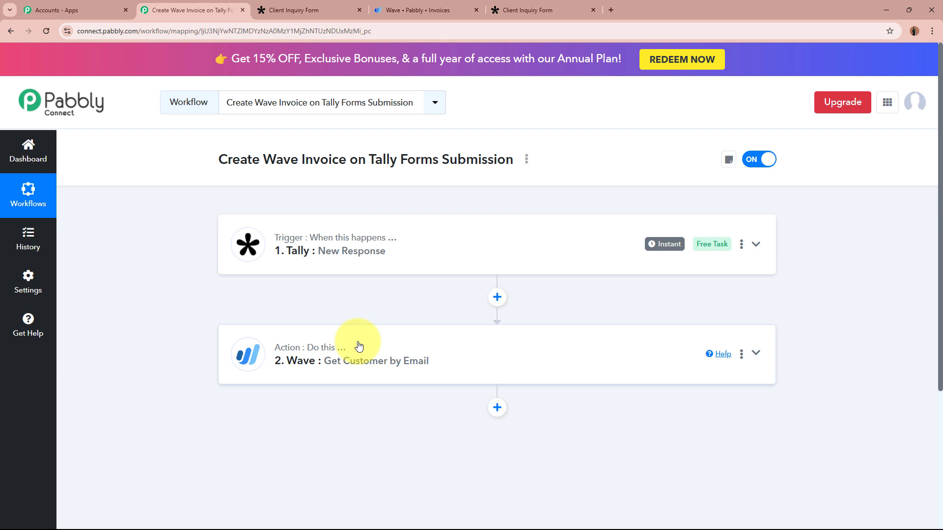
{"action": "scroll", "coordinate": [359, 347], "scroll_direction": "down", "scroll_amount": 2}
- Add a Router (Pabbly) step after the Wave lookup using Conditionally Run, and connect it
{"action": "left_click", "coordinate": [496, 310]}
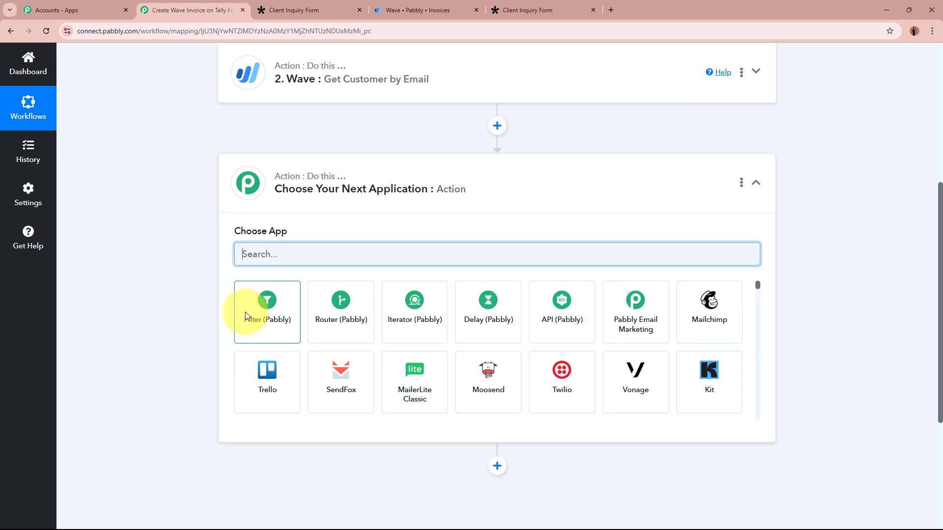
{"action": "left_click", "coordinate": [332, 317]}
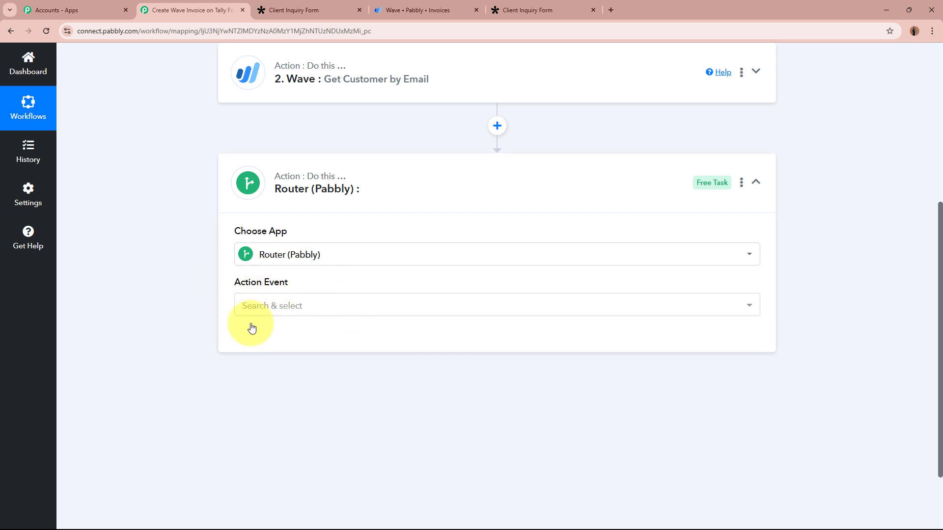
{"action": "left_click", "coordinate": [326, 305]}
{"action": "left_click", "coordinate": [316, 369]}
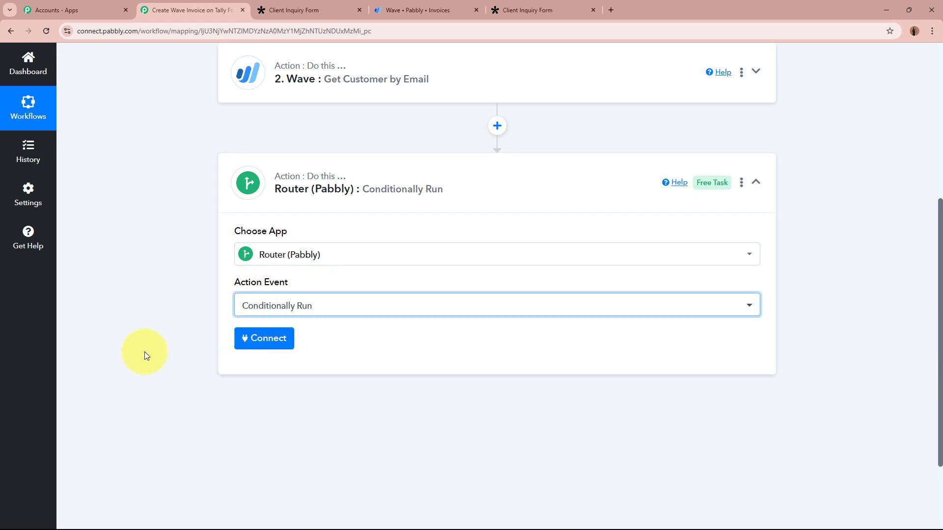
{"action": "left_click", "coordinate": [289, 343]}
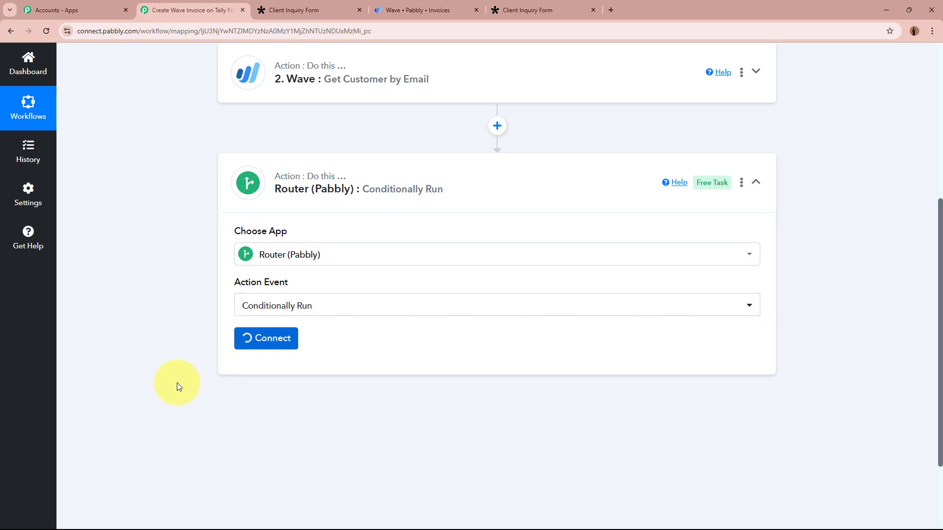
{"action": "scroll", "coordinate": [178, 386], "scroll_direction": "down", "scroll_amount": 1}
- Add Route 3 and Route 4 to the router
{"action": "scroll", "coordinate": [176, 382], "scroll_direction": "down", "scroll_amount": 2}
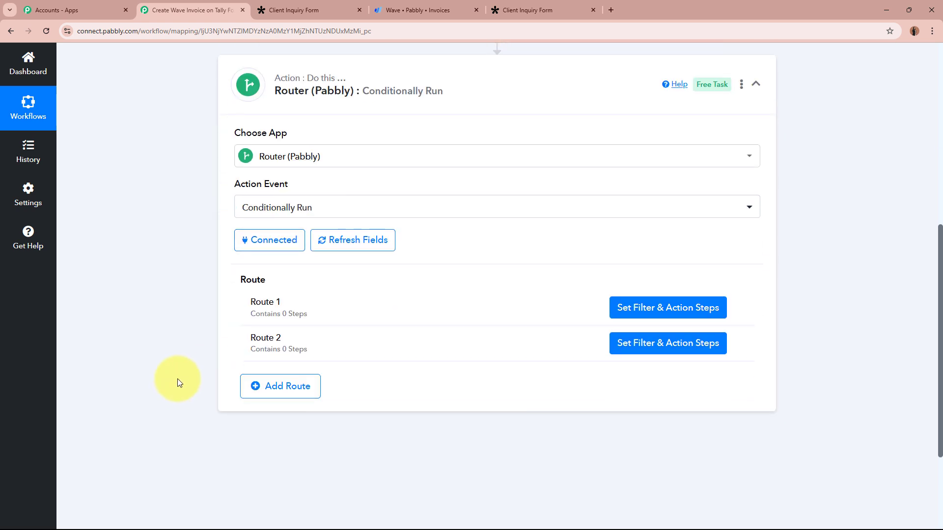
{"action": "left_click_drag", "start_coordinate": [235, 280], "coordinate": [285, 281]}
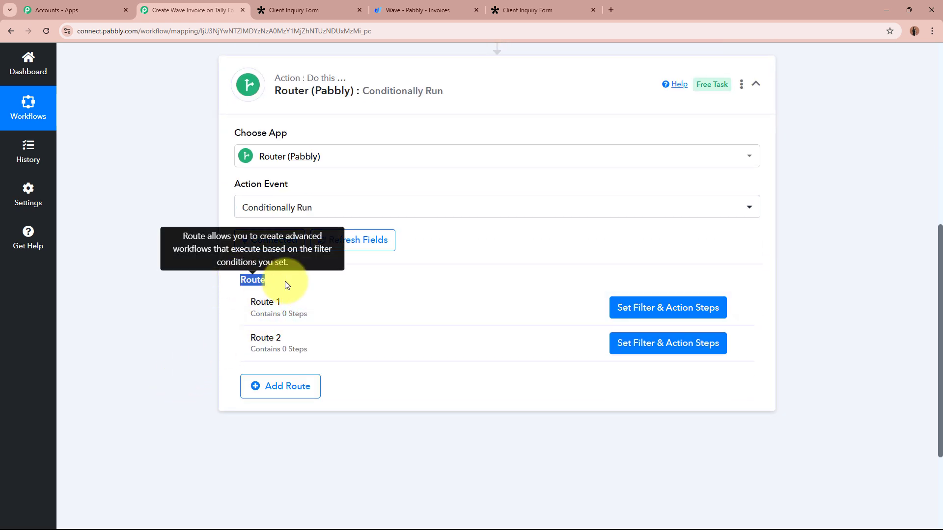
{"action": "left_click", "coordinate": [150, 337]}
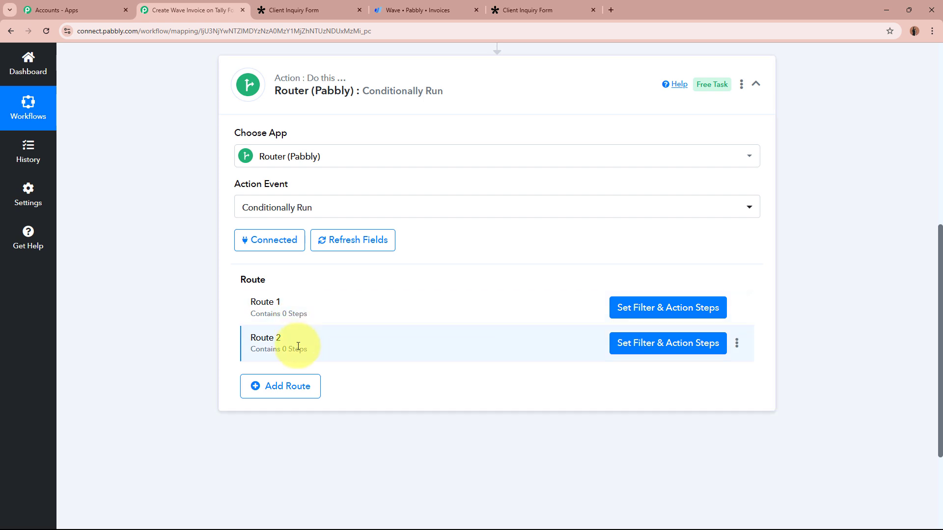
{"action": "left_click", "coordinate": [285, 386]}
{"action": "left_click", "coordinate": [285, 420]}
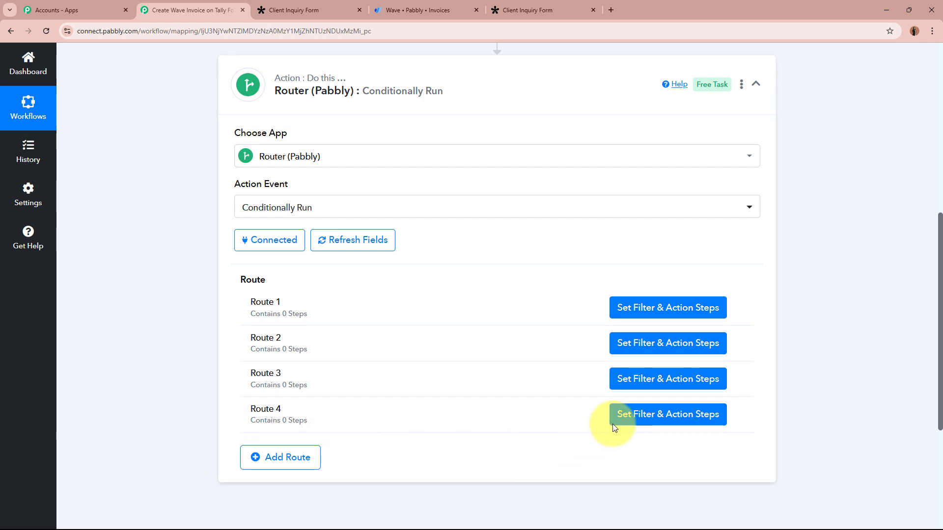
- Delete Route 3 and Route 4, then open Route 1's filter settings
{"action": "left_click", "coordinate": [736, 381]}
{"action": "left_click", "coordinate": [722, 431]}
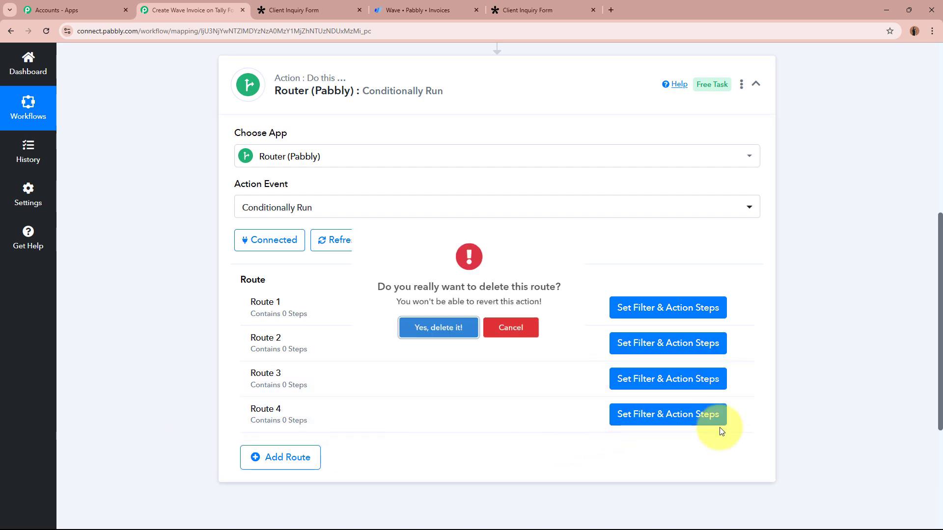
{"action": "left_click", "coordinate": [440, 346]}
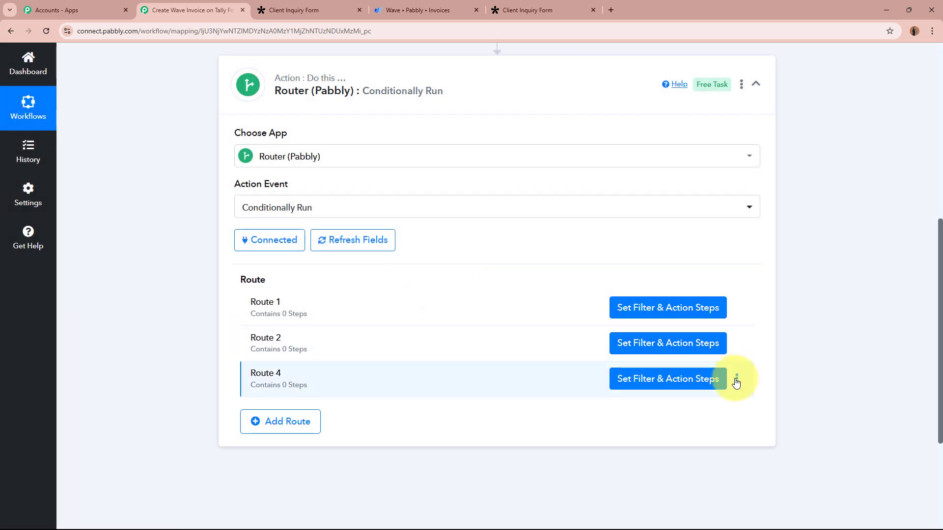
{"action": "left_click", "coordinate": [736, 378]}
{"action": "left_click", "coordinate": [668, 430]}
{"action": "left_click", "coordinate": [436, 326]}
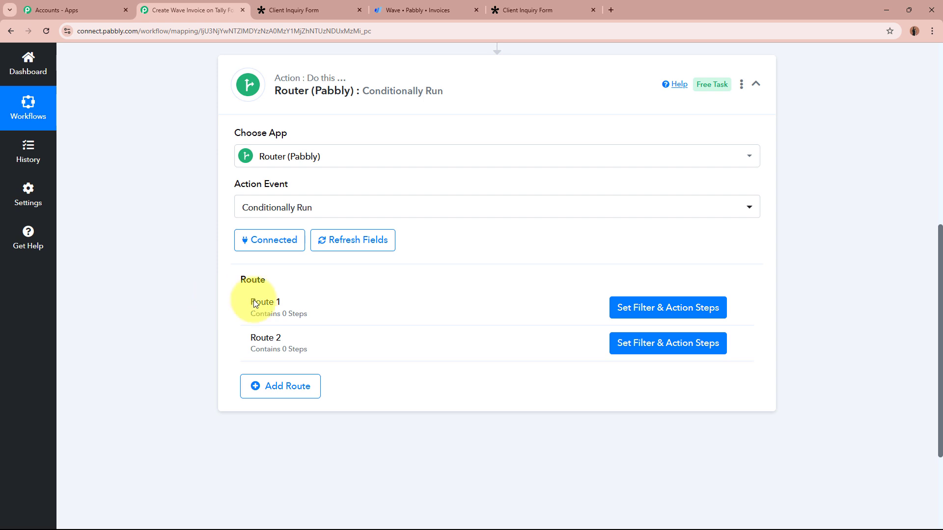
{"action": "left_click", "coordinate": [693, 313]}
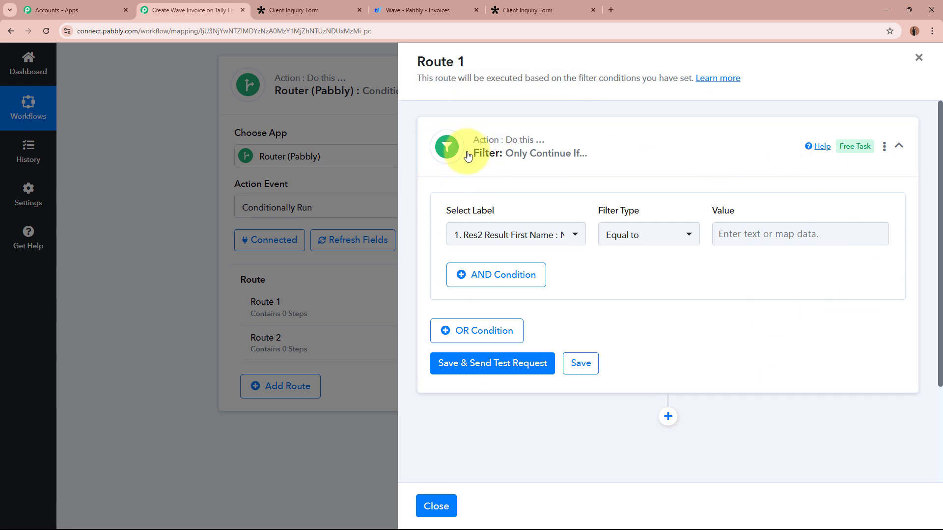
- Set Route 1's filter to continue when the Wave customer's Node Id Exists
{"action": "left_click_drag", "start_coordinate": [449, 142], "coordinate": [609, 156]}
{"action": "left_click", "coordinate": [608, 156]}
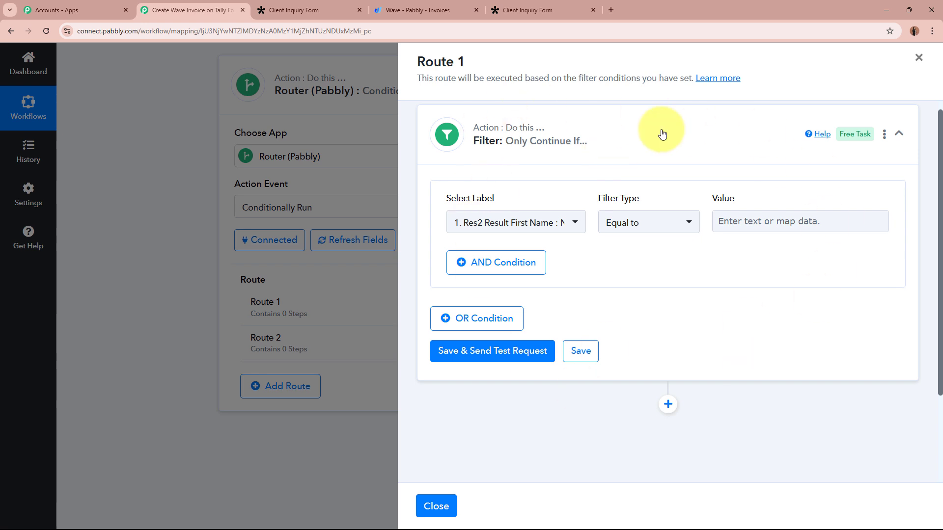
{"action": "left_click", "coordinate": [576, 222]}
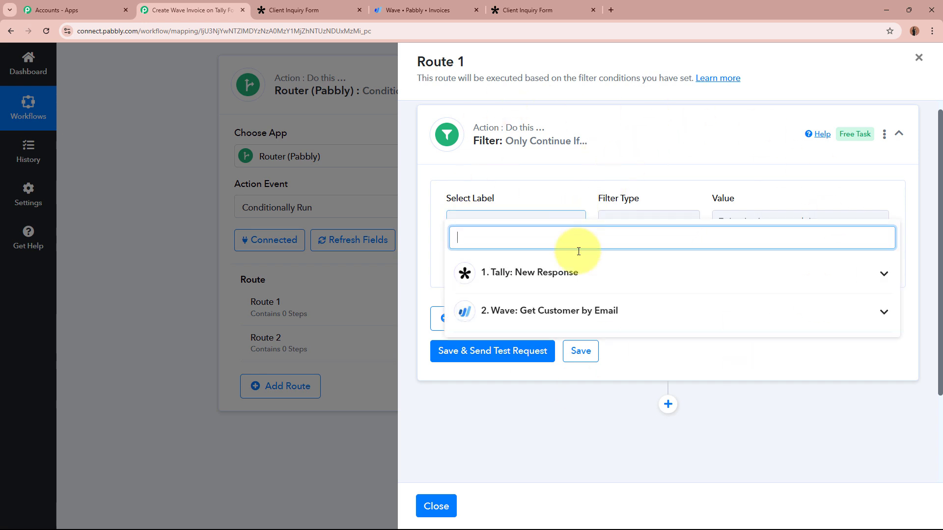
{"action": "left_click", "coordinate": [597, 314]}
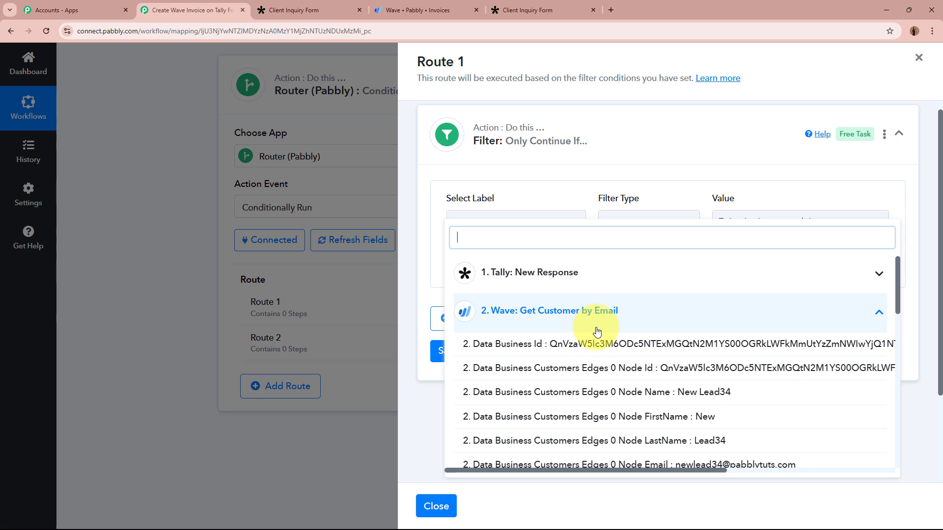
{"action": "left_click", "coordinate": [706, 373]}
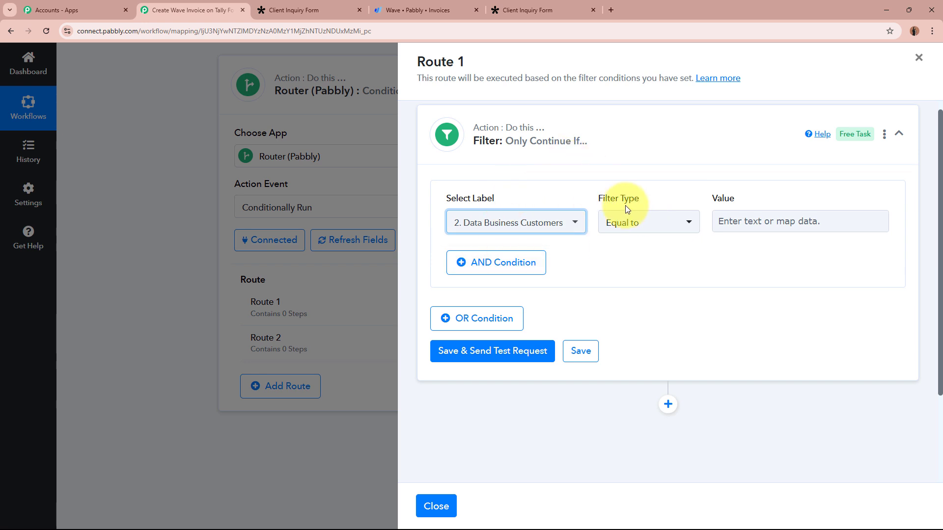
{"action": "left_click", "coordinate": [657, 229]}
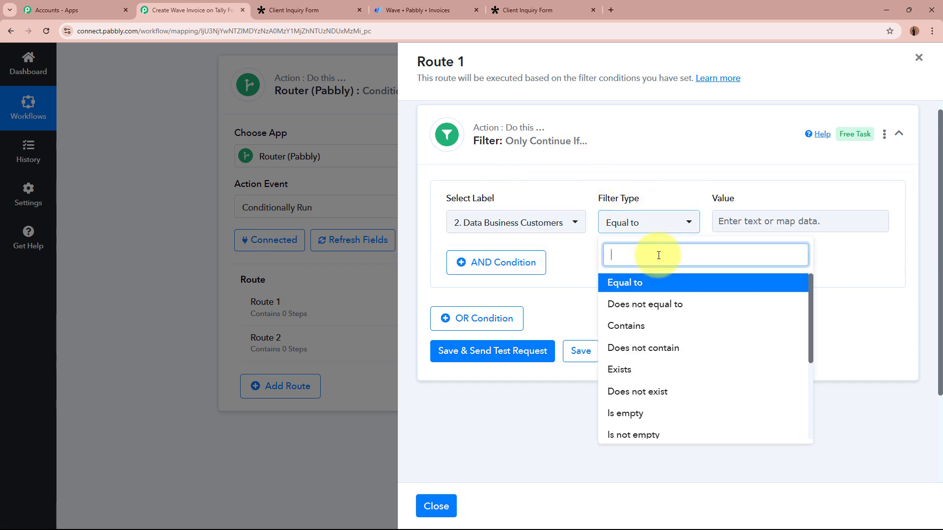
{"action": "left_click", "coordinate": [656, 369]}
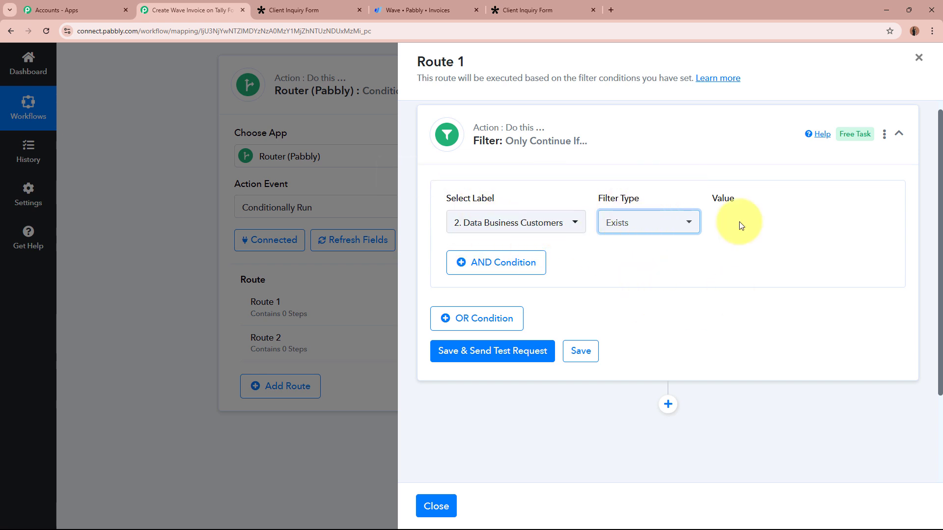
- Save and test the filter, confirming success with Condition is true, then collapse it
{"action": "left_click", "coordinate": [520, 349]}
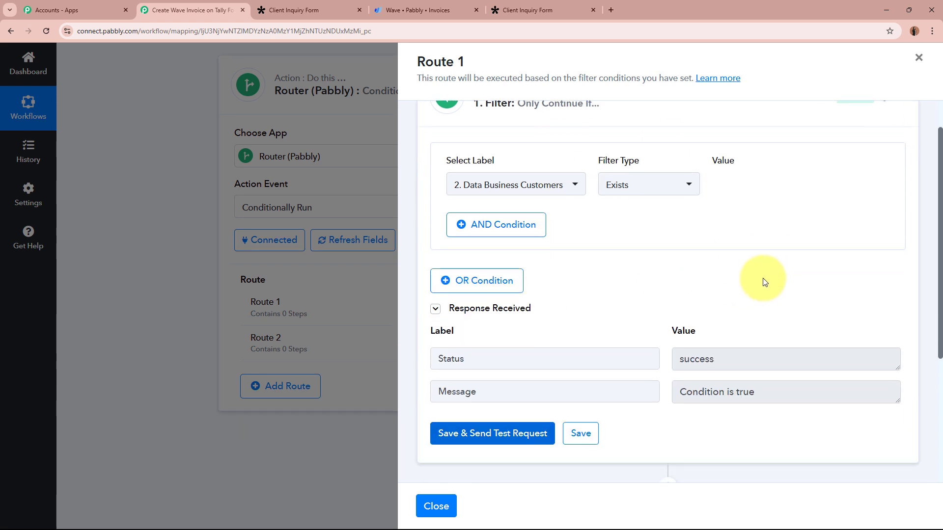
{"action": "scroll", "coordinate": [761, 278], "scroll_direction": "down", "scroll_amount": 2}
{"action": "double_click", "coordinate": [721, 299]}
{"action": "left_click_drag", "start_coordinate": [761, 332], "coordinate": [724, 375]}
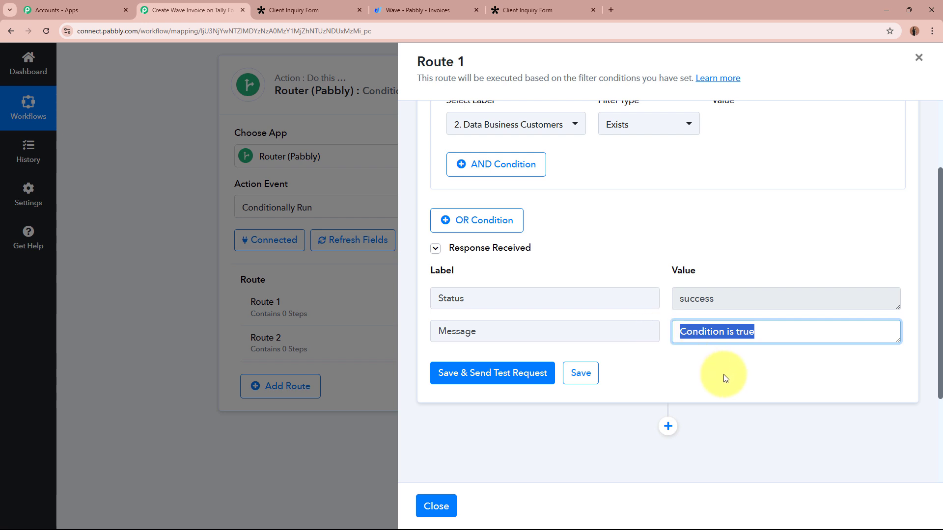
{"action": "left_click", "coordinate": [724, 374]}
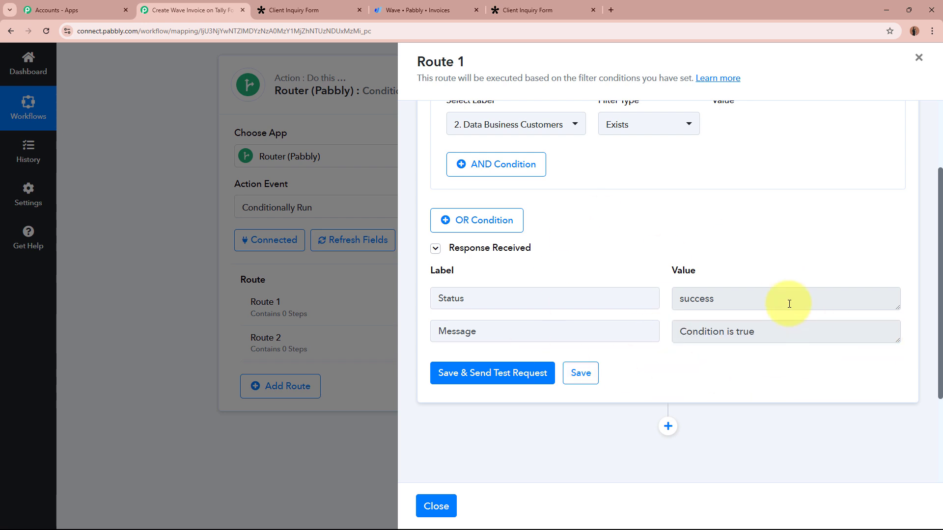
{"action": "scroll", "coordinate": [781, 275], "scroll_direction": "up", "scroll_amount": 3}
{"action": "left_click", "coordinate": [745, 148]}
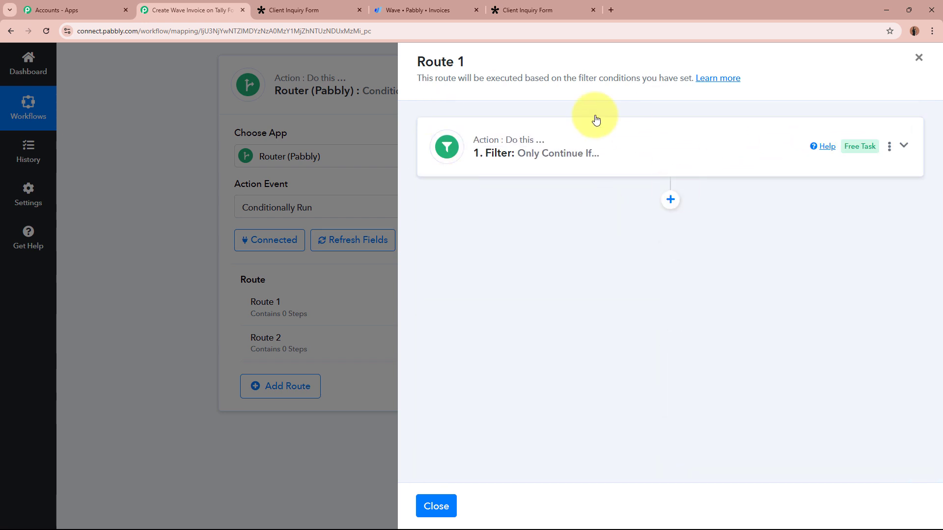
- Add a Wave step to Route 1 using Create Invoice with Basic Details
{"action": "left_click", "coordinate": [671, 201]}
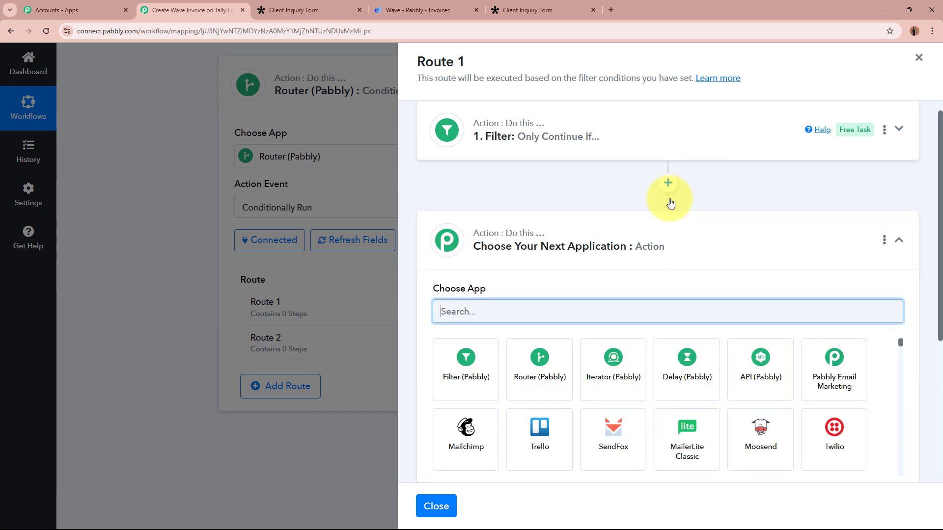
{"action": "type", "text": "Wave"}
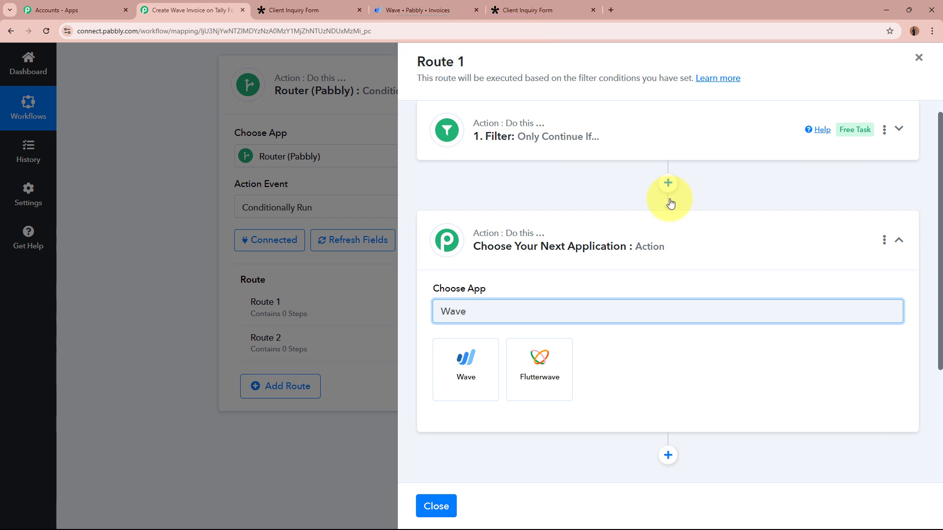
{"action": "left_click", "coordinate": [474, 385]}
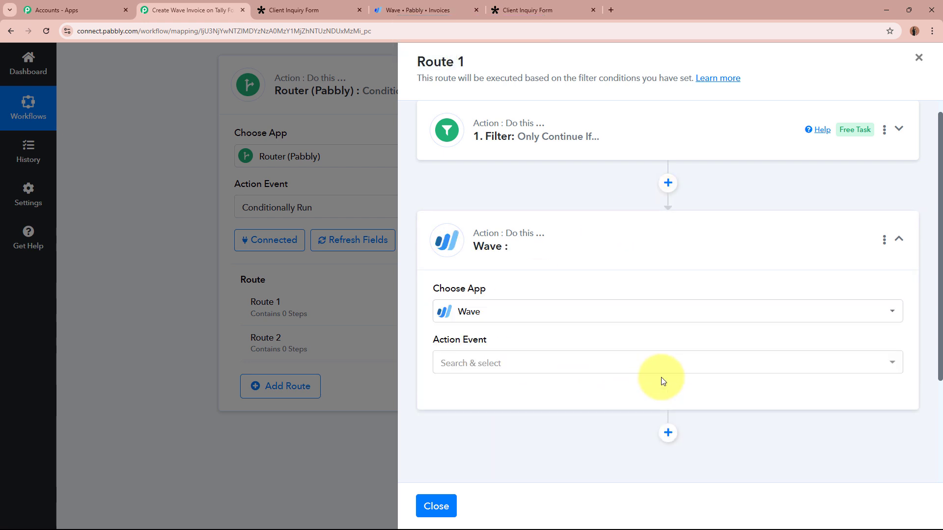
{"action": "left_click", "coordinate": [553, 367]}
{"action": "scroll", "coordinate": [543, 445], "scroll_direction": "down", "scroll_amount": 3}
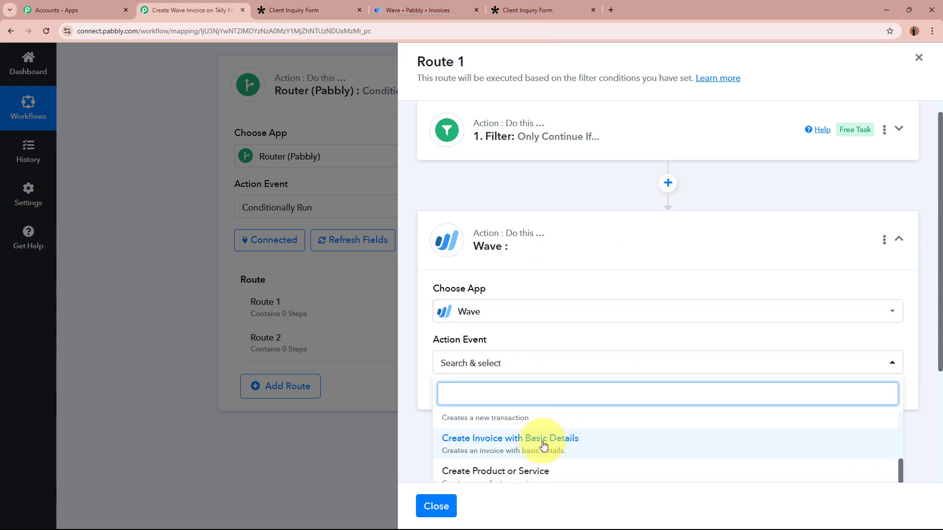
{"action": "left_click", "coordinate": [543, 445]}
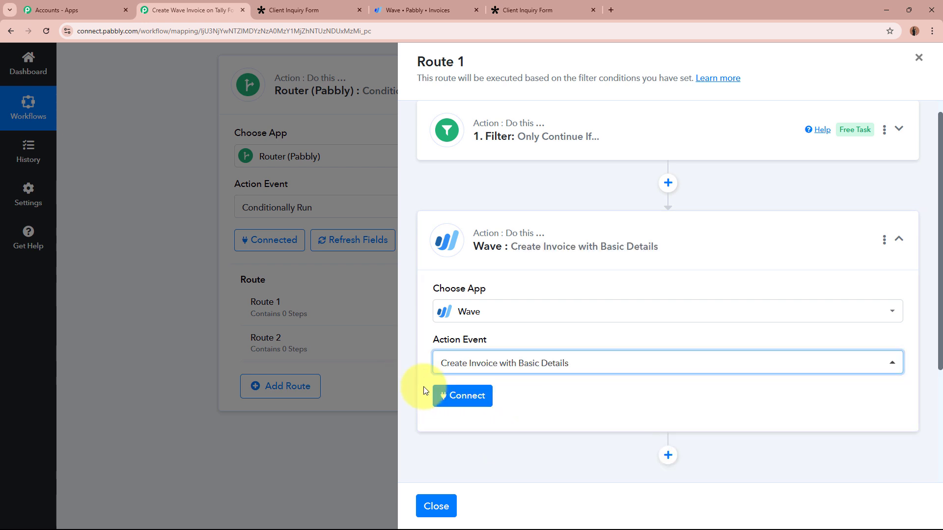
- Connect the step with the existing Wave connection and set Business to Pabbly
{"action": "left_click", "coordinate": [471, 395]}
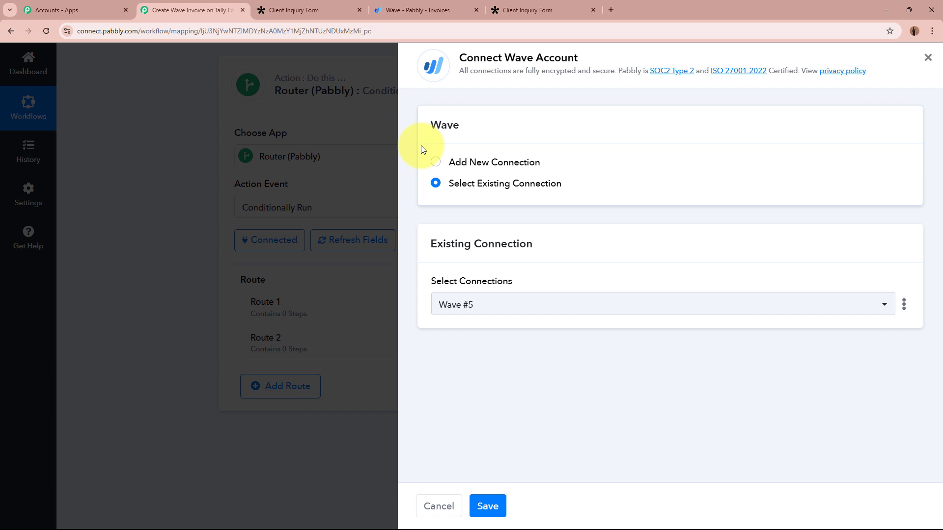
{"action": "left_click_drag", "start_coordinate": [448, 183], "coordinate": [556, 188]}
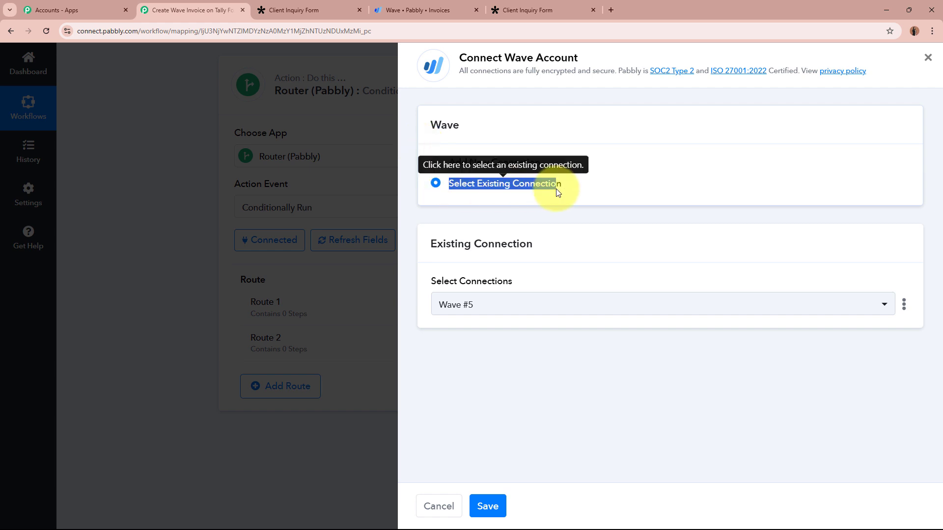
{"action": "left_click_drag", "start_coordinate": [450, 169], "coordinate": [552, 166]}
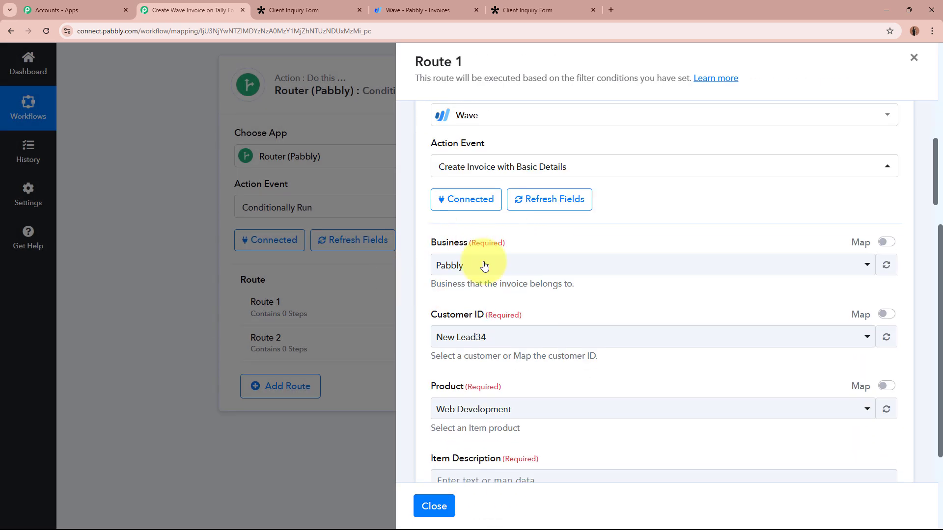
{"action": "left_click", "coordinate": [529, 273]}
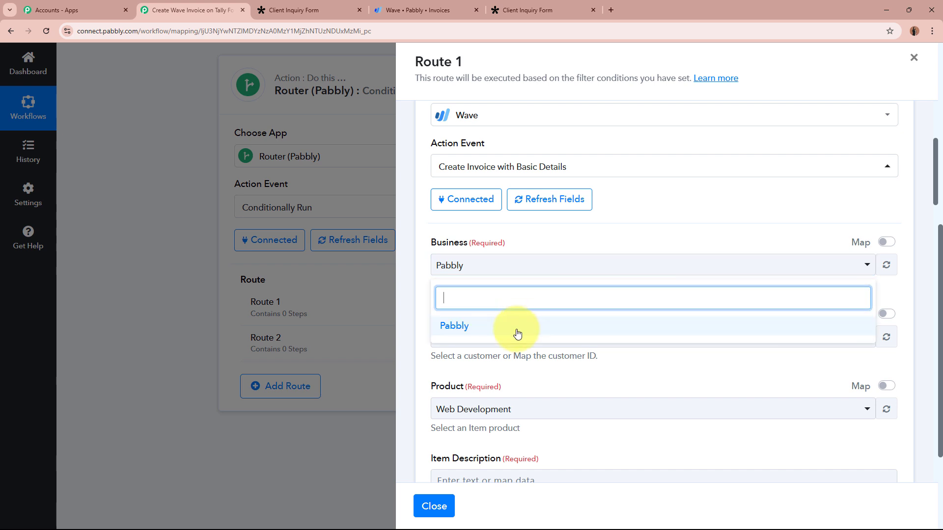
{"action": "left_click", "coordinate": [517, 333]}
{"action": "scroll", "coordinate": [520, 238], "scroll_direction": "down", "scroll_amount": 2}
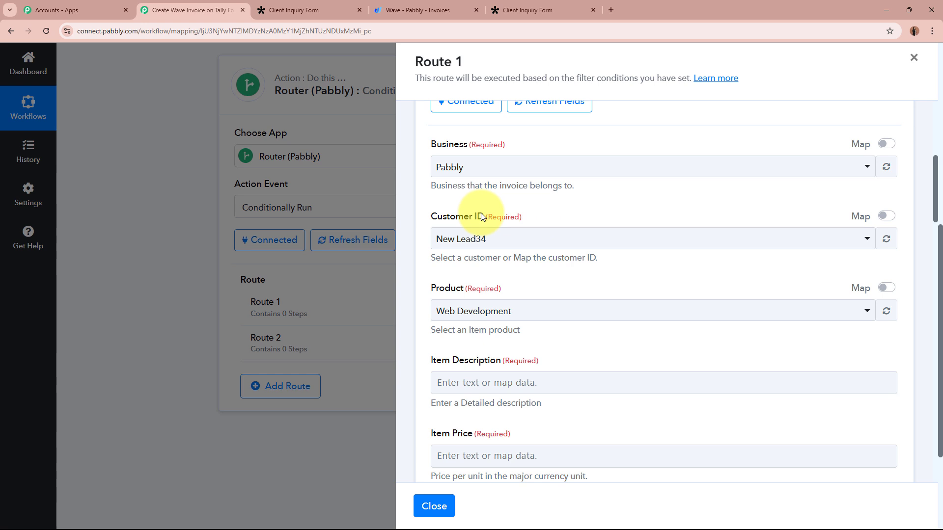
- Map Customer ID to the Wave lookup's Node Id, then bring up the Tally Client Inquiry Form
{"action": "left_click", "coordinate": [882, 219]}
{"action": "left_click", "coordinate": [780, 239]}
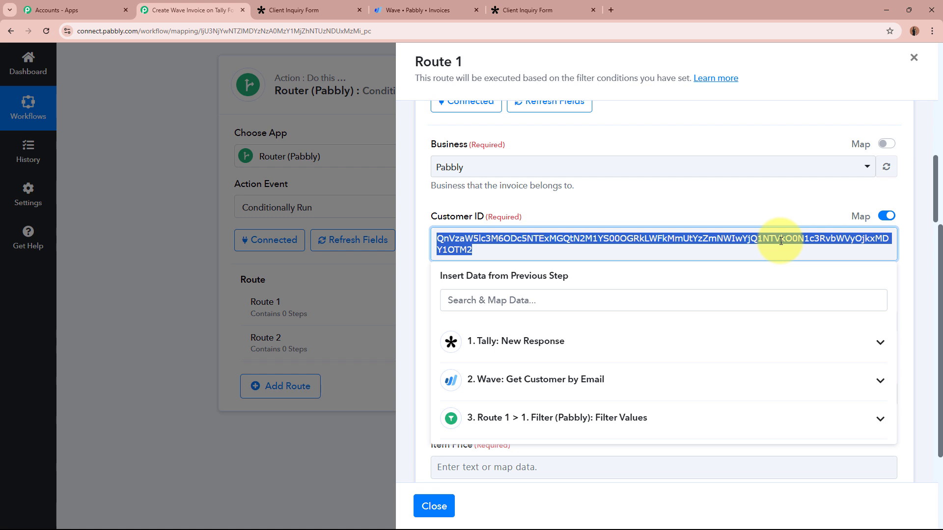
{"action": "key", "text": "BackSpace"}
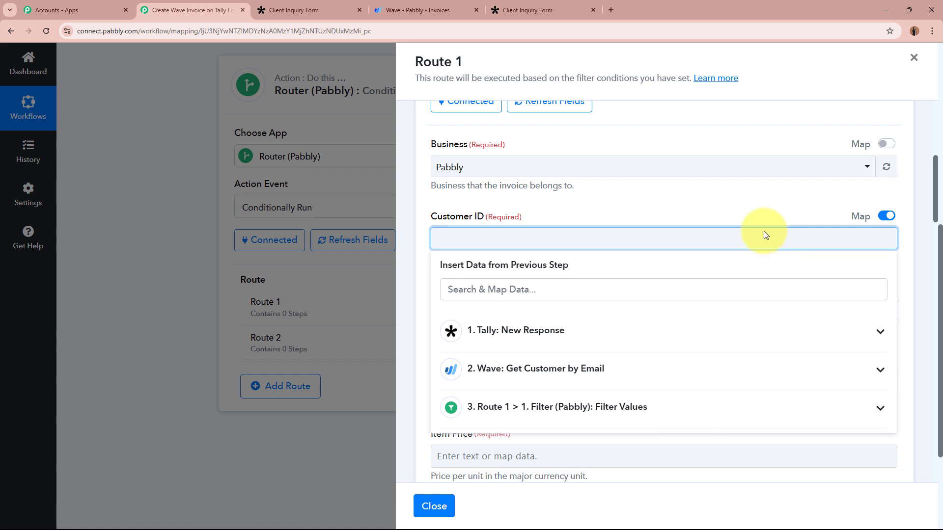
{"action": "left_click", "coordinate": [627, 380]}
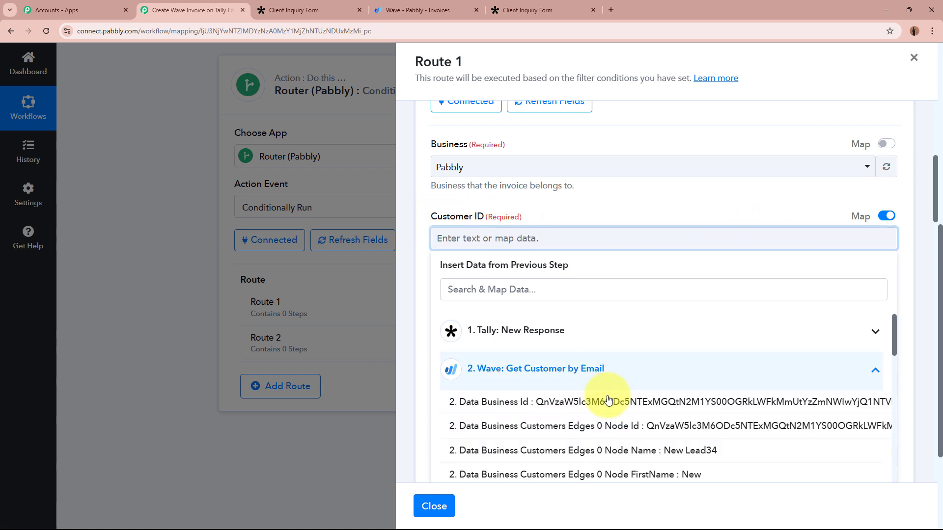
{"action": "left_click", "coordinate": [600, 423]}
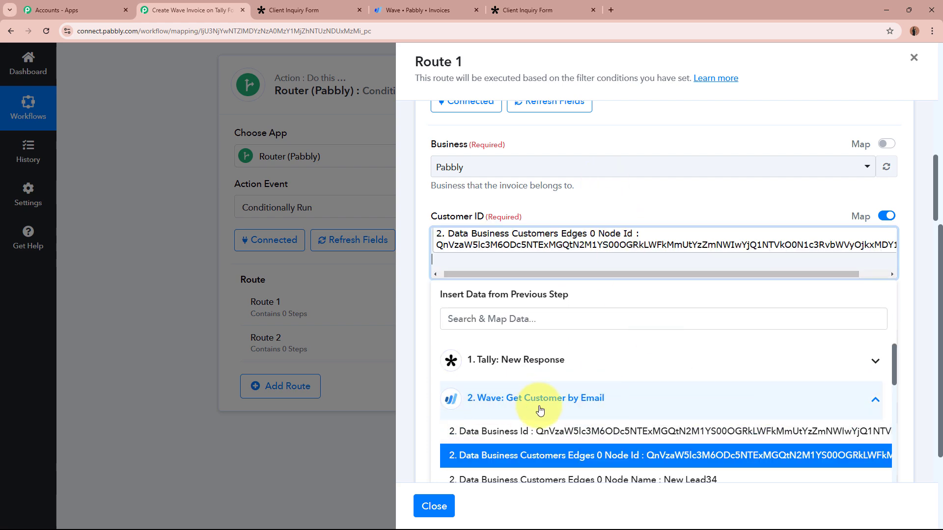
{"action": "left_click", "coordinate": [621, 189]}
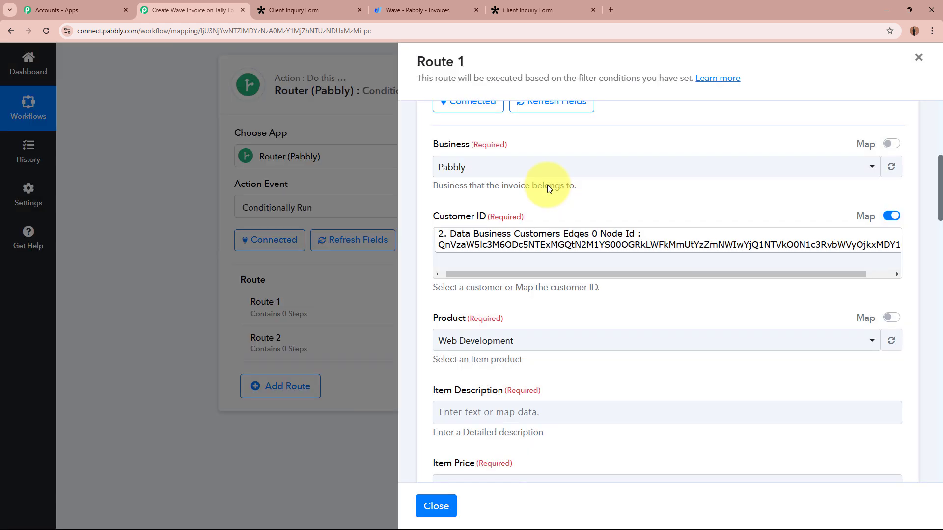
{"action": "scroll", "coordinate": [604, 307], "scroll_direction": "down", "scroll_amount": 2}
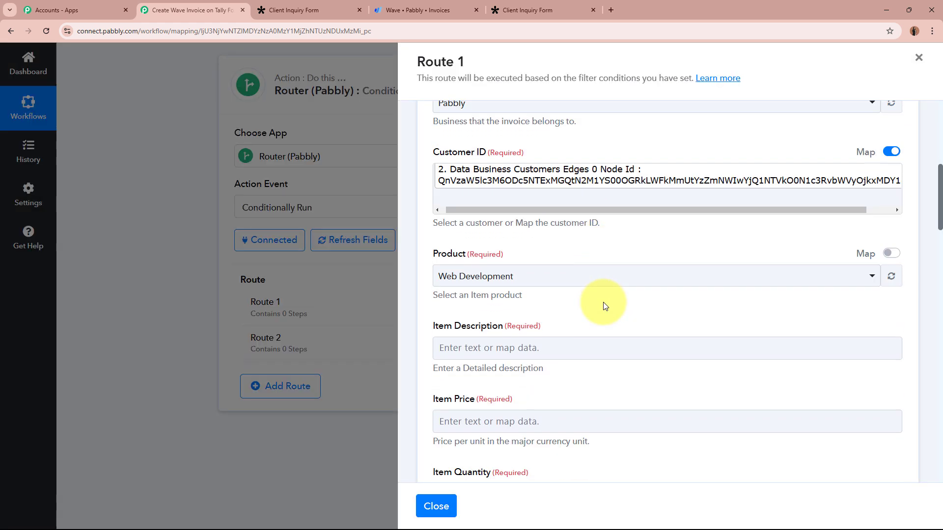
{"action": "left_click_drag", "start_coordinate": [421, 217], "coordinate": [525, 220]}
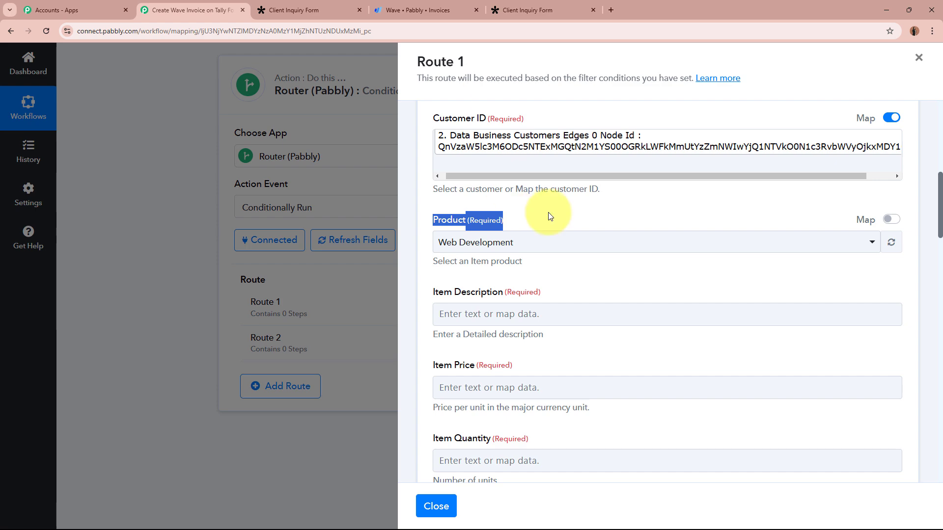
{"action": "left_click", "coordinate": [294, 10]}
{"action": "scroll", "coordinate": [655, 317], "scroll_direction": "down", "scroll_amount": 5}
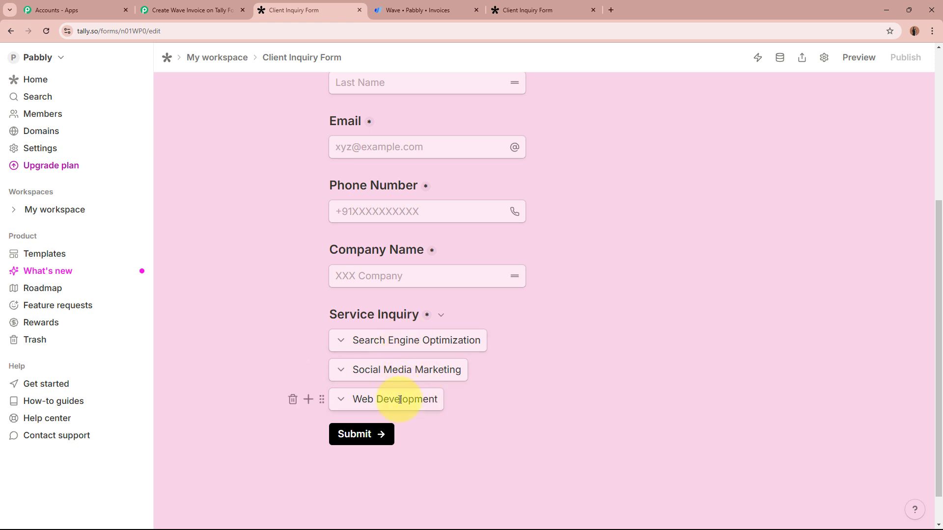
- Return to Pabbly Connect's Route 1 panel and its Product field set to Web Development
{"action": "left_click", "coordinate": [191, 9]}
{"action": "left_click_drag", "start_coordinate": [428, 222], "coordinate": [529, 223]}
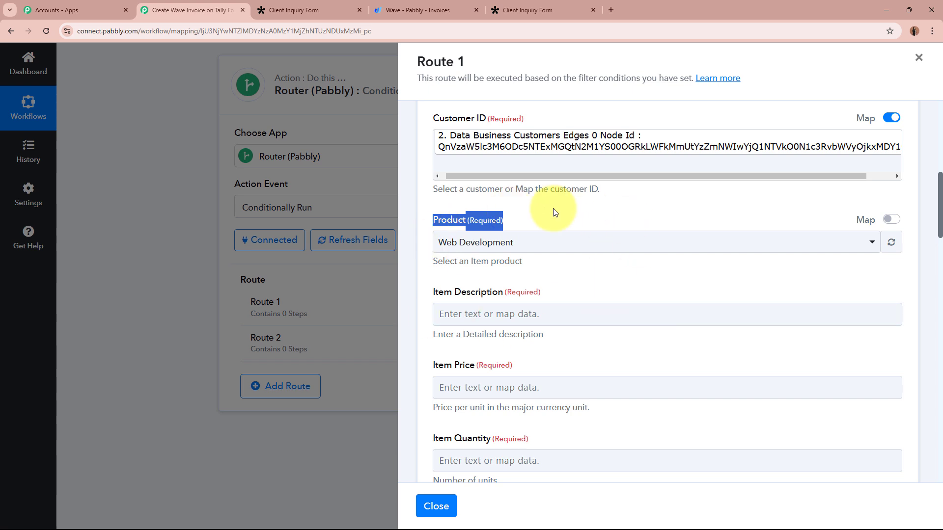
- Review the Product dropdown options, leaving Web Development selected
{"action": "left_click", "coordinate": [565, 267]}
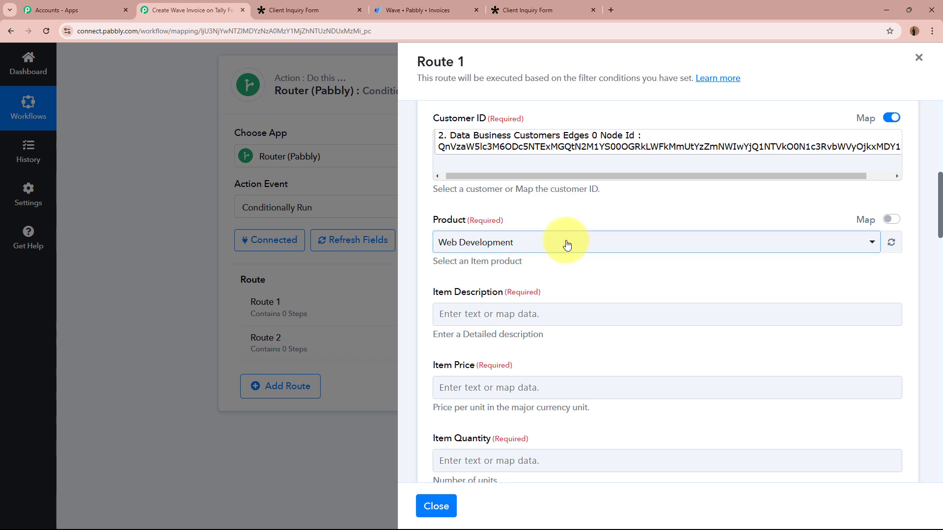
{"action": "left_click", "coordinate": [563, 244]}
{"action": "left_click", "coordinate": [550, 215]}
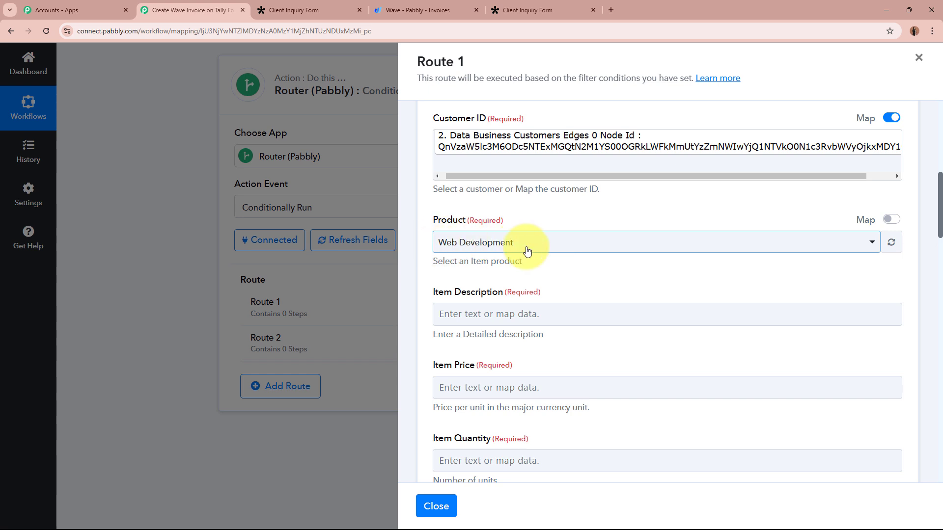
- Toggle Map on and back off for Product, keep Web Development, and close Route 1
{"action": "left_click", "coordinate": [891, 220]}
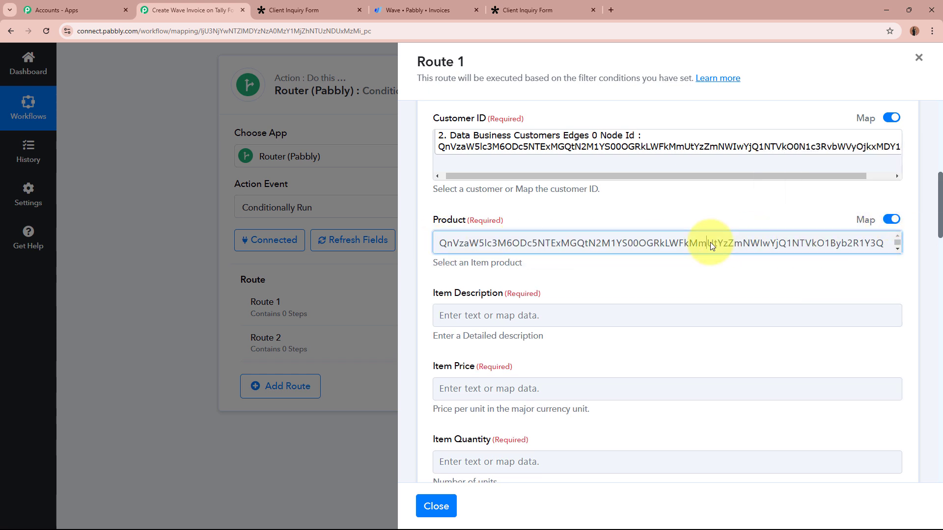
{"action": "left_click", "coordinate": [710, 243]}
{"action": "double_click", "coordinate": [711, 242]}
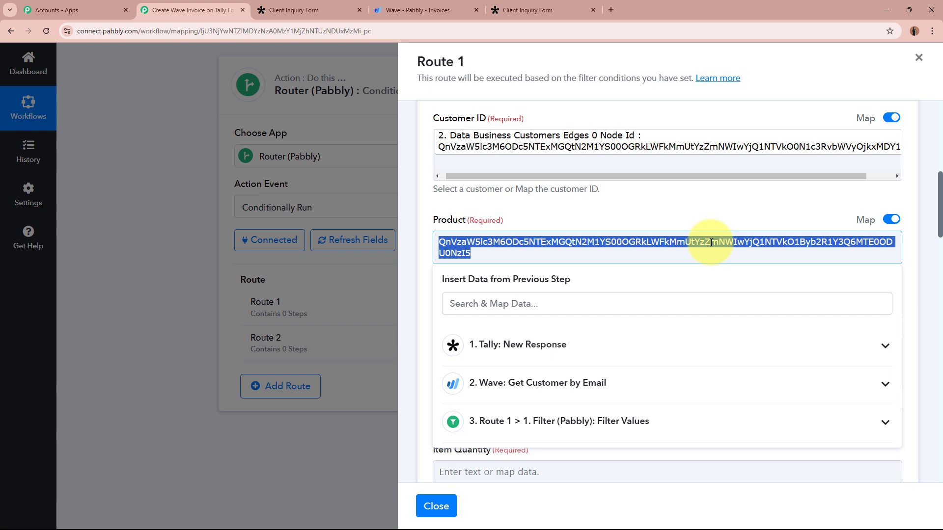
{"action": "left_click", "coordinate": [639, 214]}
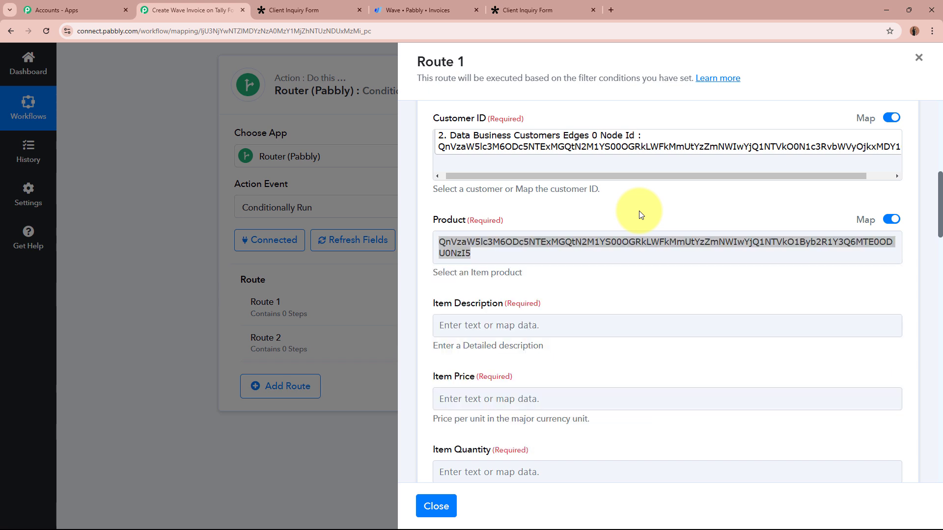
{"action": "left_click", "coordinate": [891, 220]}
{"action": "left_click", "coordinate": [666, 240]}
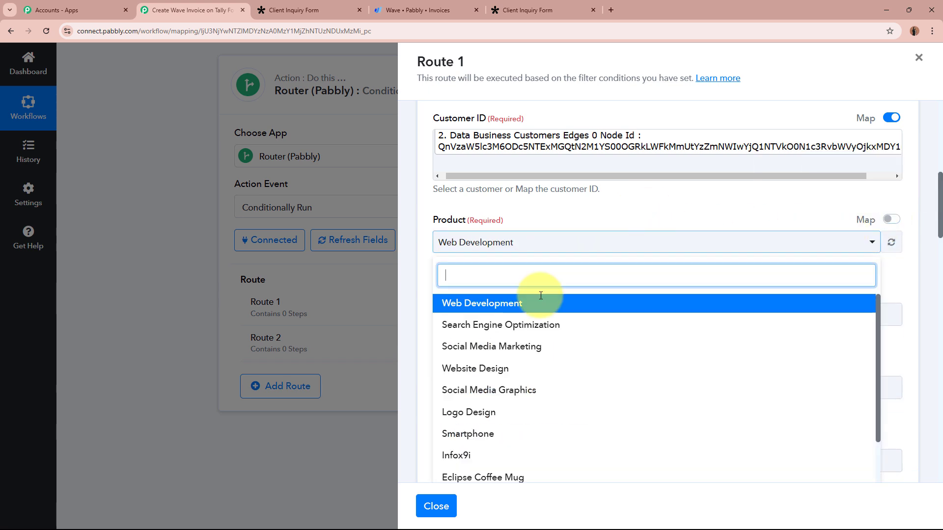
{"action": "left_click", "coordinate": [563, 224]}
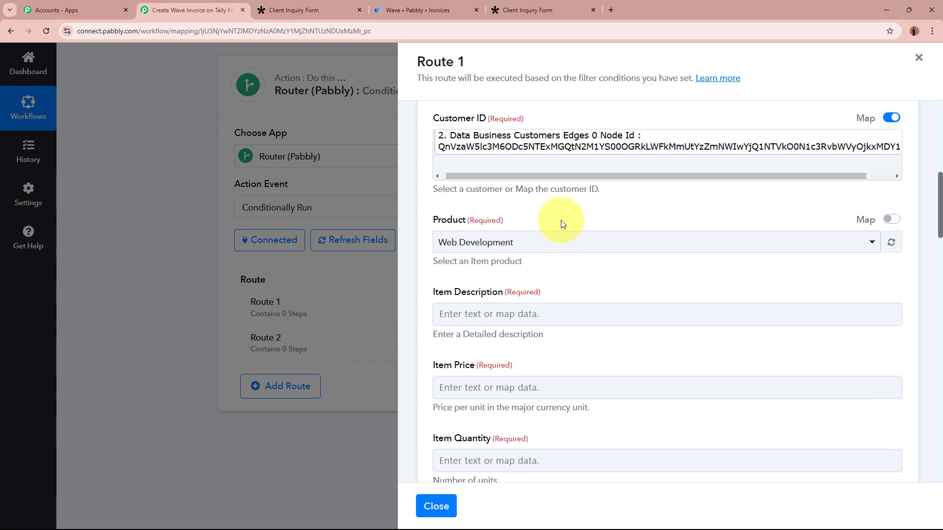
{"action": "left_click", "coordinate": [916, 62]}
- Insert a connected Lookup Table step, event Lookup Table, between the Wave lookup and Router
{"action": "scroll", "coordinate": [873, 264], "scroll_direction": "up", "scroll_amount": 8}
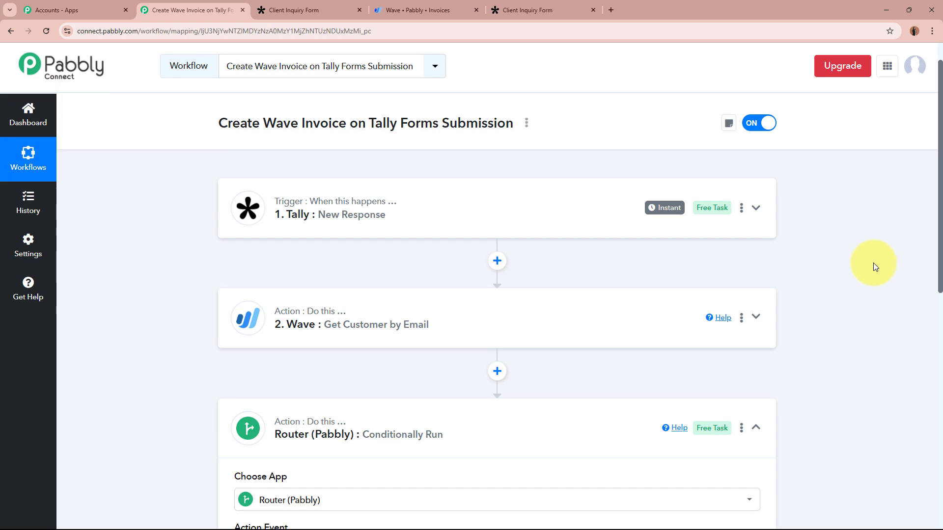
{"action": "left_click", "coordinate": [497, 371]}
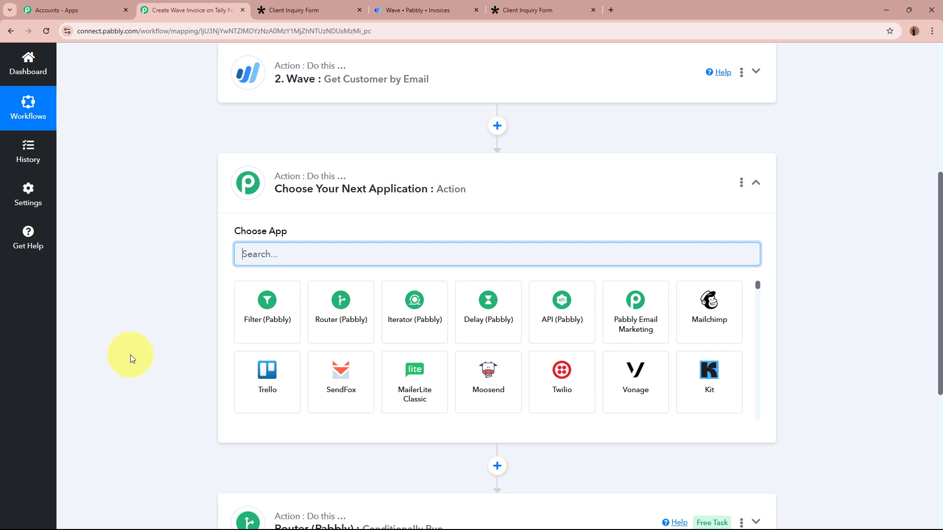
{"action": "type", "text": "Lookup"}
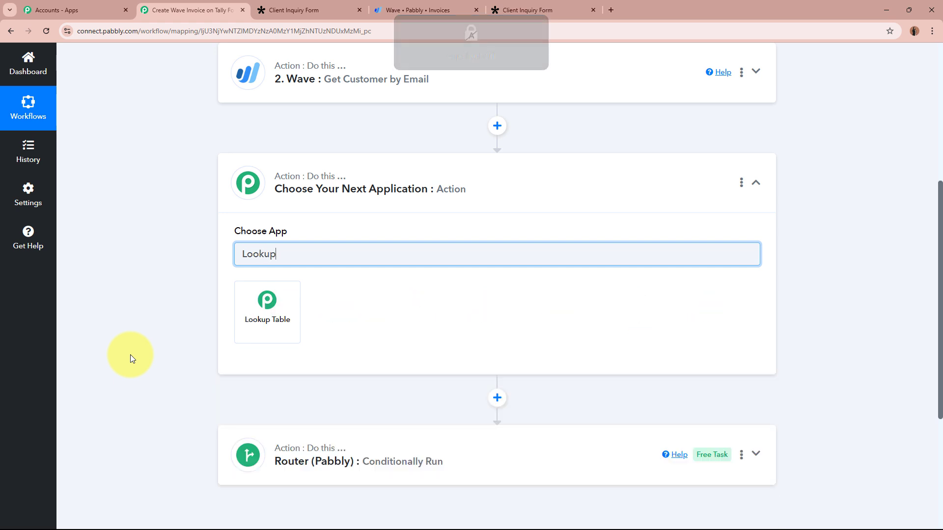
{"action": "left_click", "coordinate": [269, 309]}
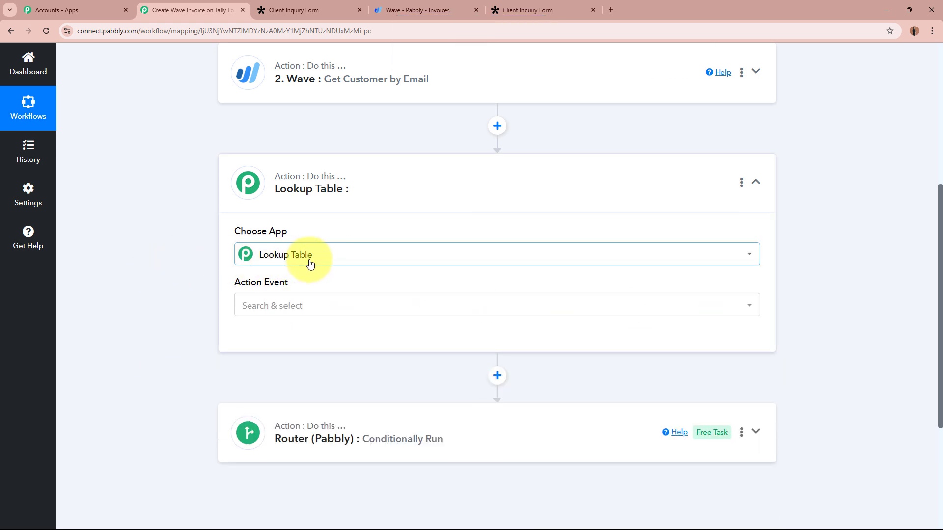
{"action": "left_click", "coordinate": [322, 308]}
{"action": "left_click", "coordinate": [272, 362]}
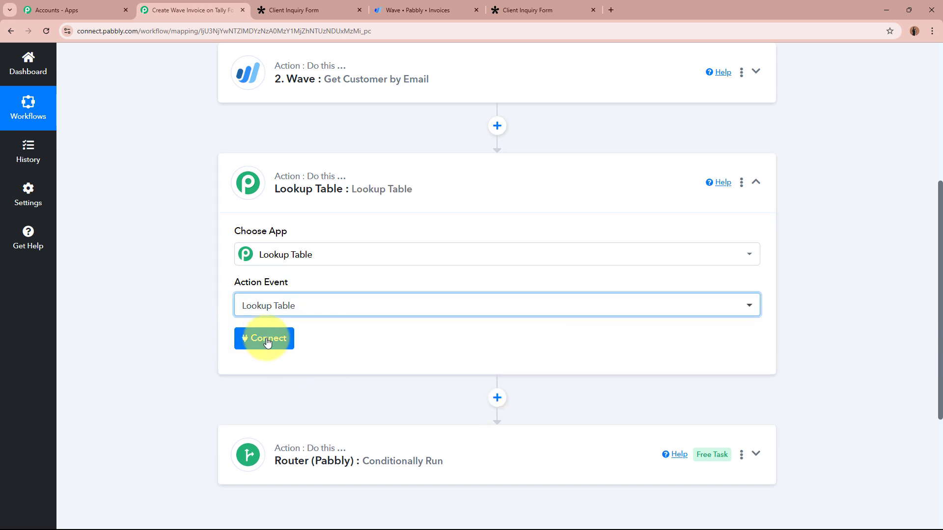
{"action": "left_click", "coordinate": [264, 340]}
{"action": "scroll", "coordinate": [182, 328], "scroll_direction": "down", "scroll_amount": 5}
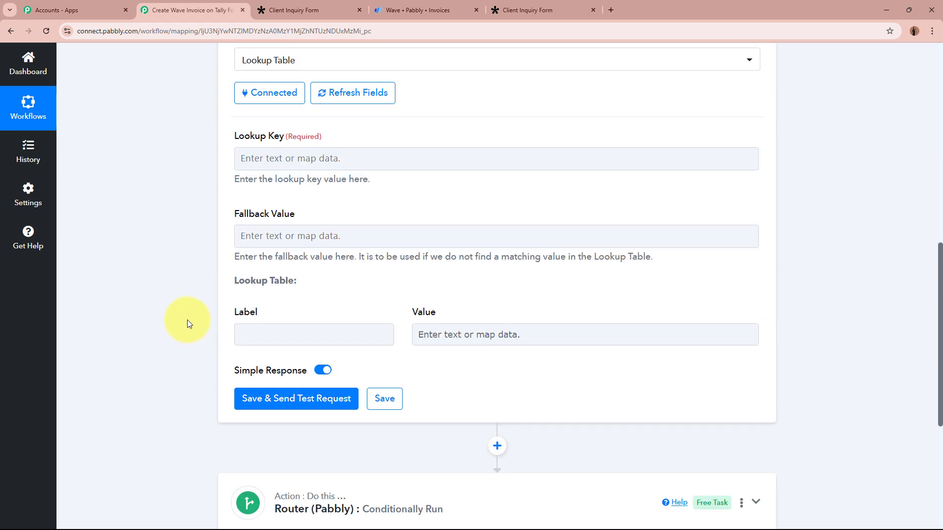
- Map the Lookup Key to Tally New Response's Dropdown Service Inquiry answer
{"action": "left_click", "coordinate": [291, 156]}
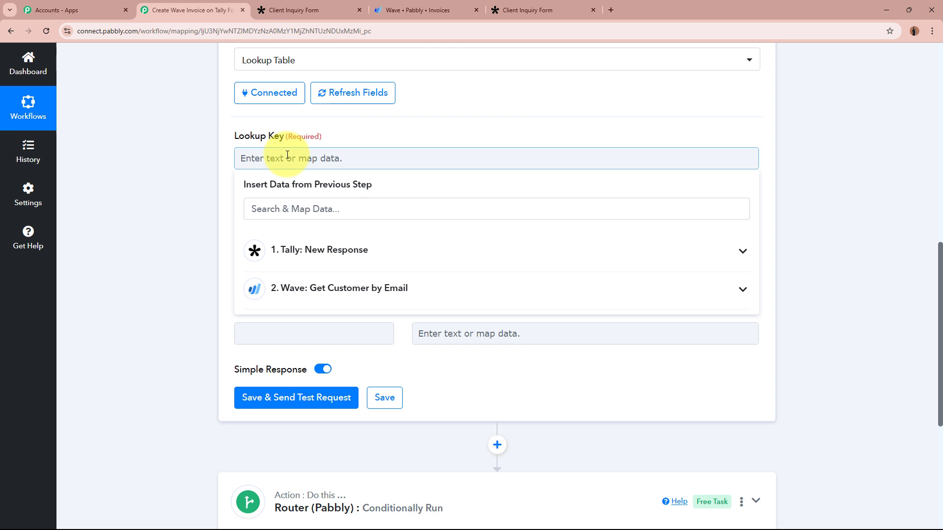
{"action": "left_click", "coordinate": [361, 274]}
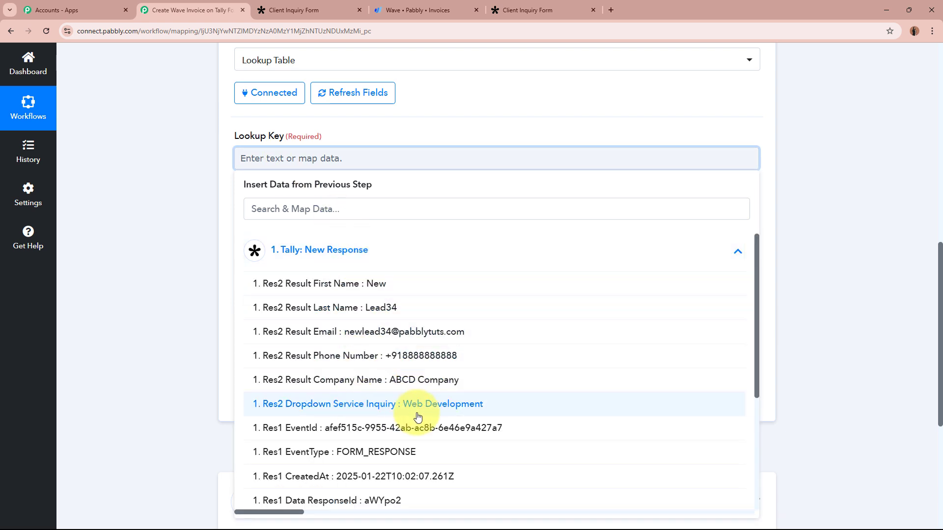
{"action": "left_click", "coordinate": [519, 406]}
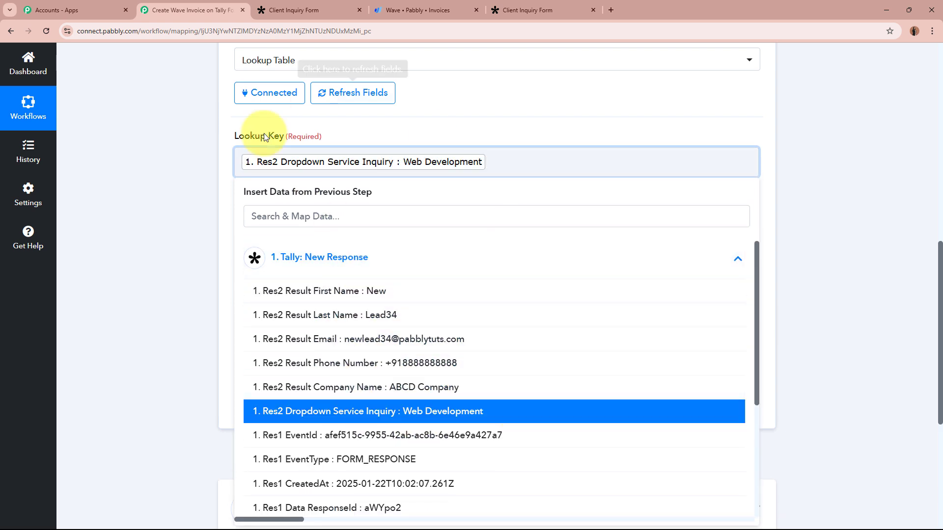
{"action": "left_click", "coordinate": [103, 173]}
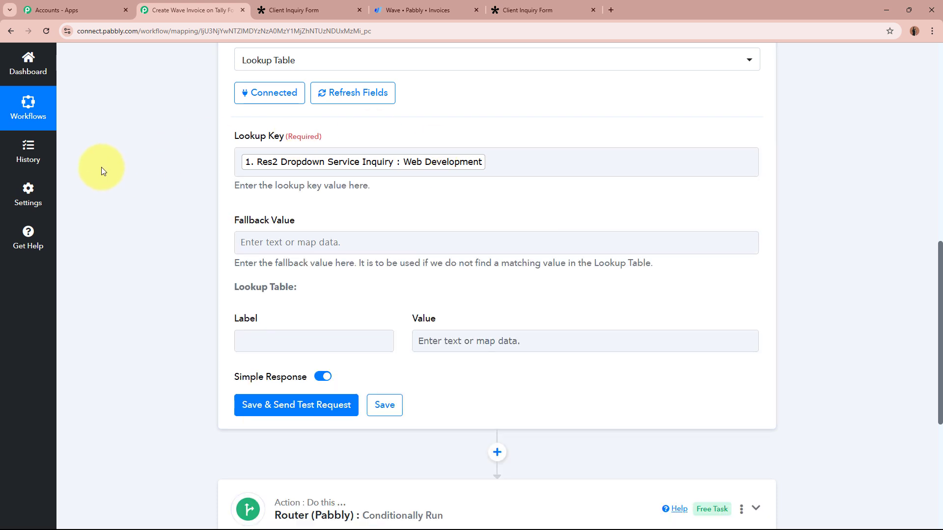
- Add the row 'Web Development' with its pasted Wave product ID, then add a second row
{"action": "left_click", "coordinate": [361, 341]}
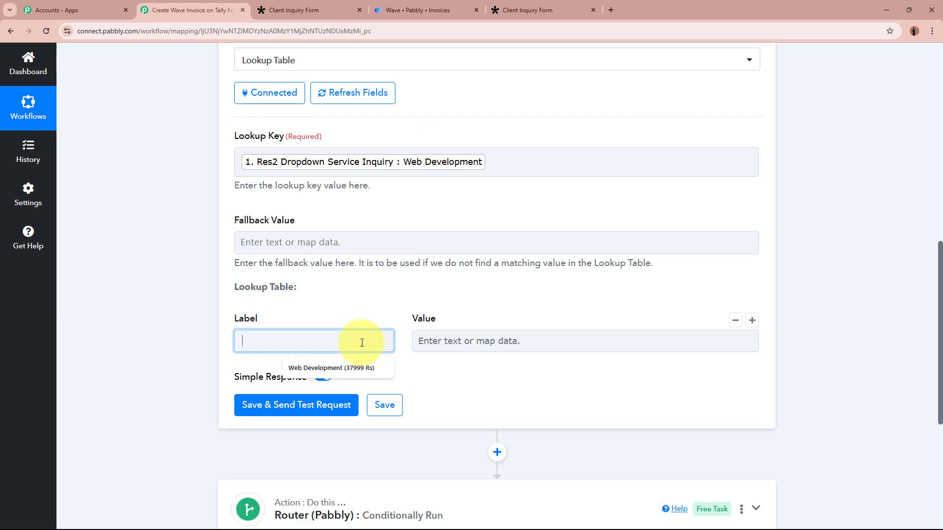
{"action": "key", "text": "Caps_Lock"}
{"action": "type", "text": "Web Development"}
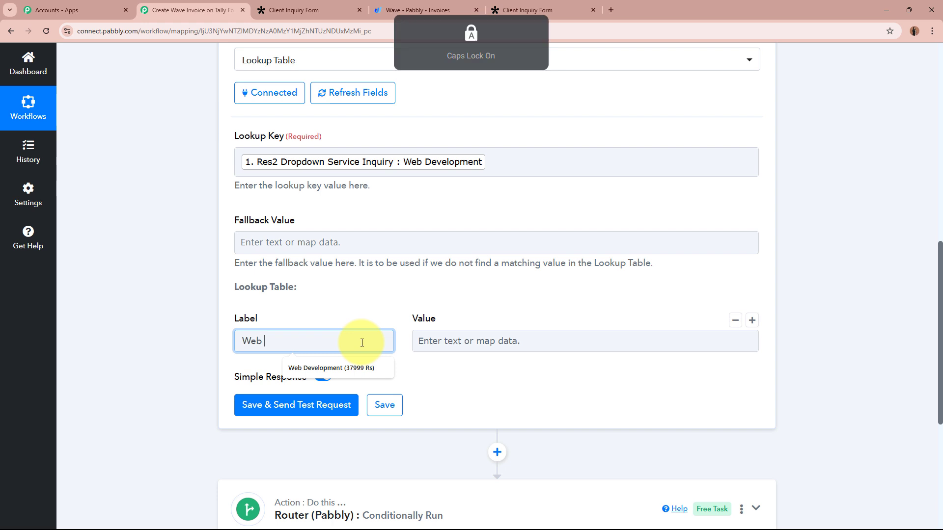
{"action": "left_click", "coordinate": [279, 297]}
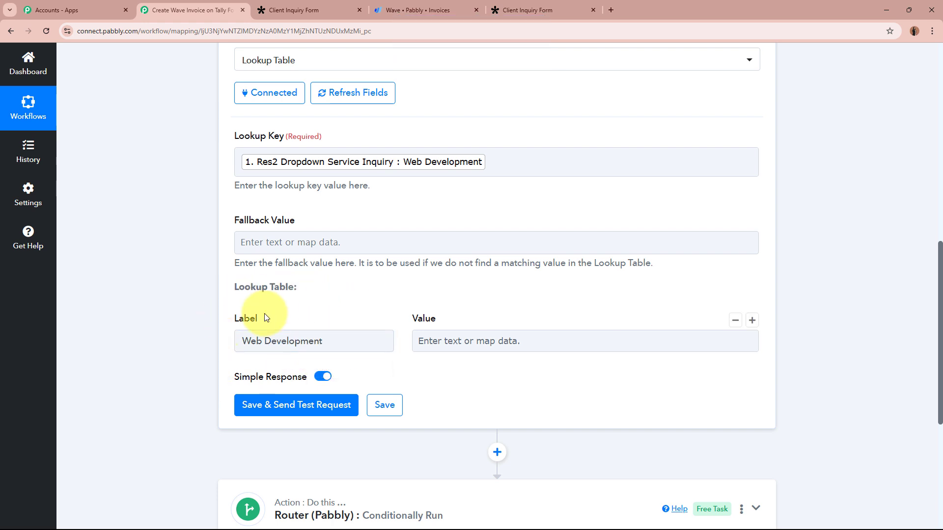
{"action": "left_click", "coordinate": [547, 343]}
{"action": "type", "text": "QnVzaW5lc3M6ODc5NTExMGQtN2M1YS00OGRkLWFkMmUtYzZmNWIwYjQ1NTVkO1Byb2R1Y3Q6MTE0ODU0NzI5"}
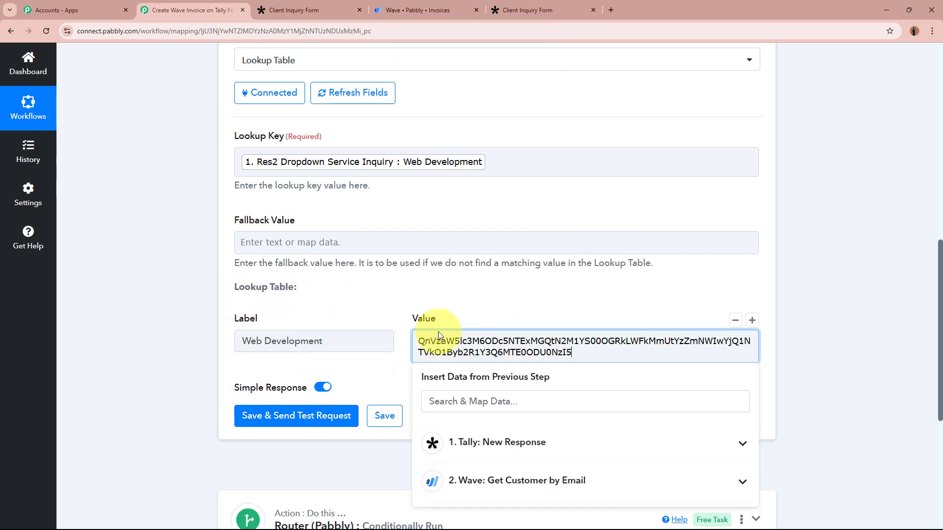
{"action": "left_click", "coordinate": [161, 299]}
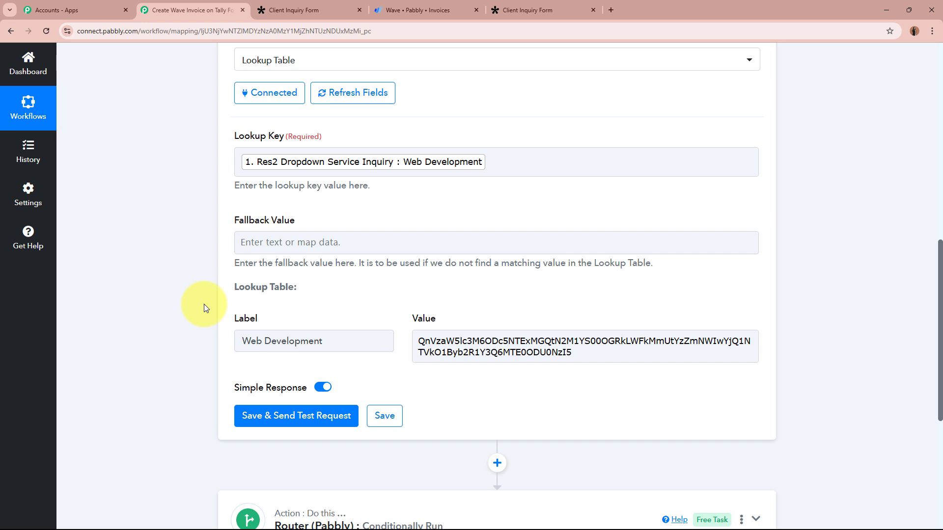
{"action": "left_click", "coordinate": [752, 320]}
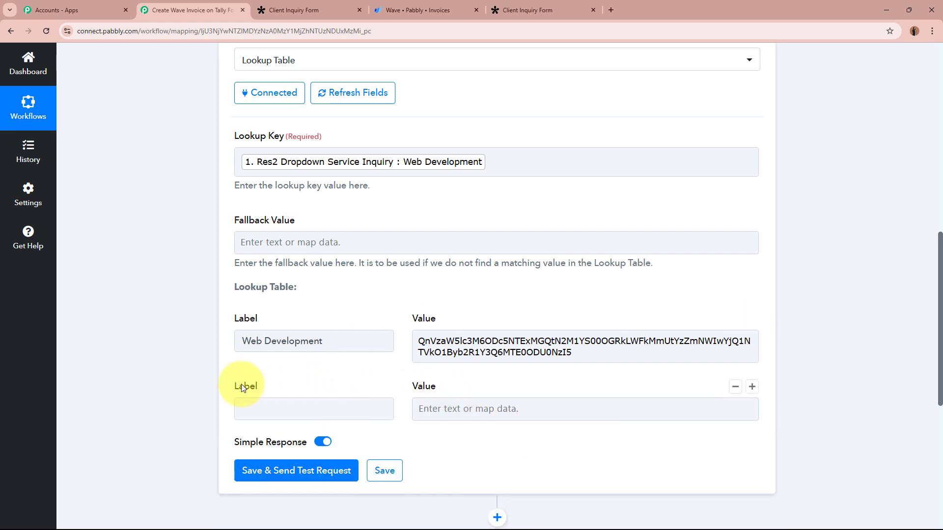
- Add 'Search Engine Optimization' and 'Social Media Marketing' rows with their pasted Wave product IDs
{"action": "left_click", "coordinate": [263, 405]}
{"action": "left_click", "coordinate": [537, 410]}
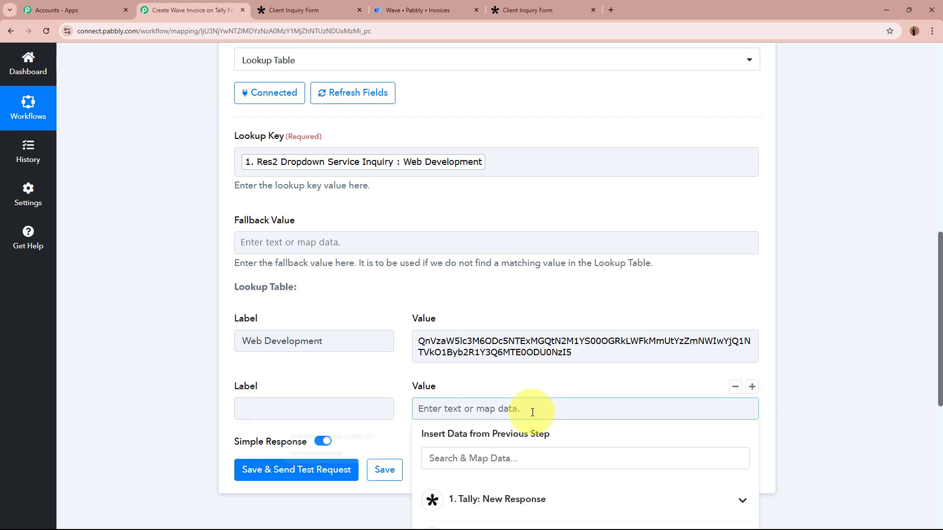
{"action": "left_click", "coordinate": [293, 405]}
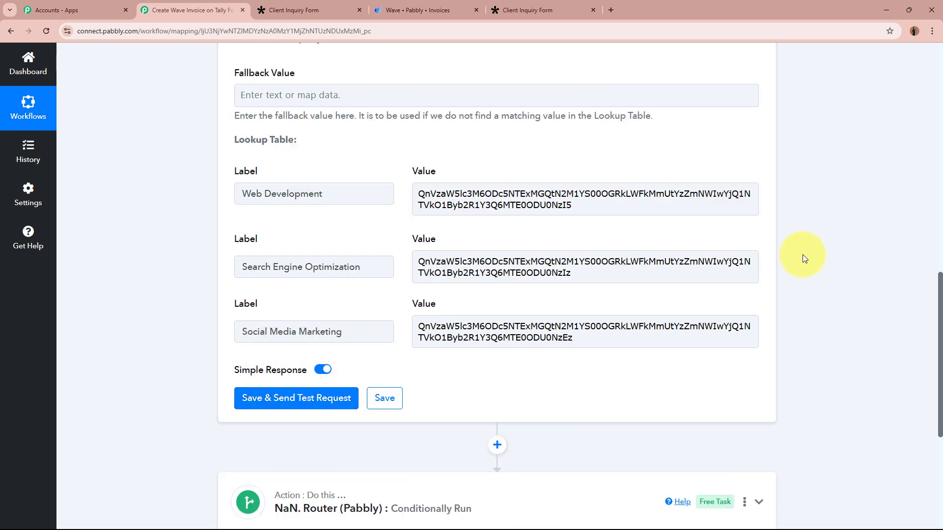
{"action": "left_click_drag", "start_coordinate": [241, 194], "coordinate": [323, 194]}
{"action": "left_click_drag", "start_coordinate": [516, 194], "coordinate": [630, 193]}
{"action": "left_click_drag", "start_coordinate": [240, 267], "coordinate": [540, 289]}
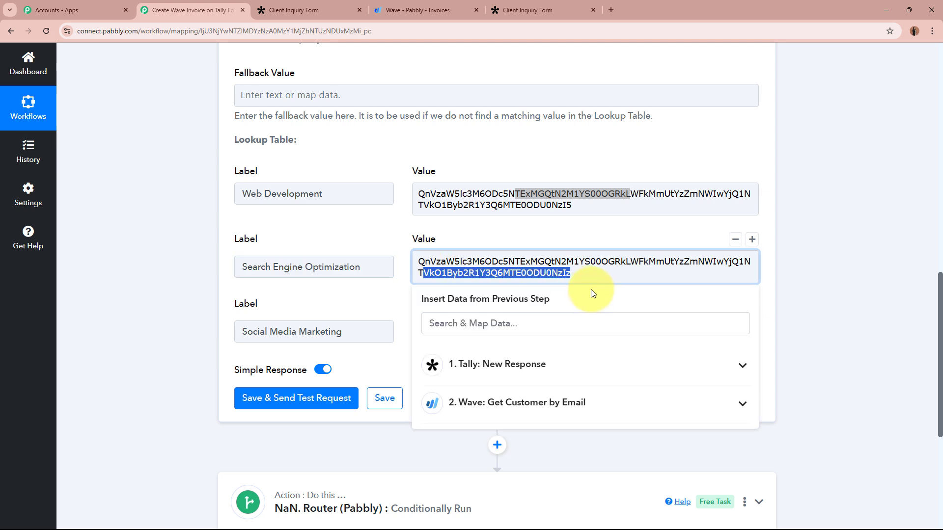
{"action": "left_click_drag", "start_coordinate": [257, 334], "coordinate": [342, 332]}
{"action": "left_click", "coordinate": [420, 328]}
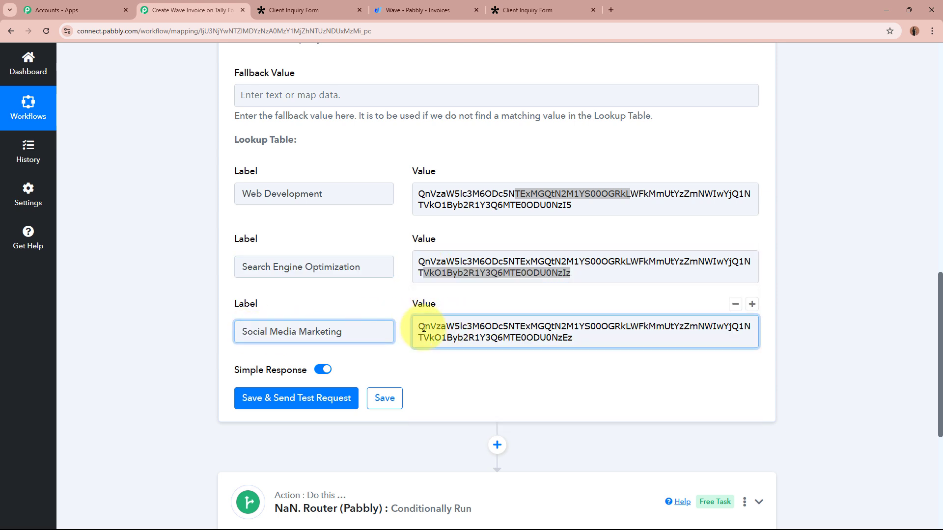
{"action": "left_click_drag", "start_coordinate": [571, 338], "coordinate": [545, 338]}
{"action": "double_click", "coordinate": [841, 292]}
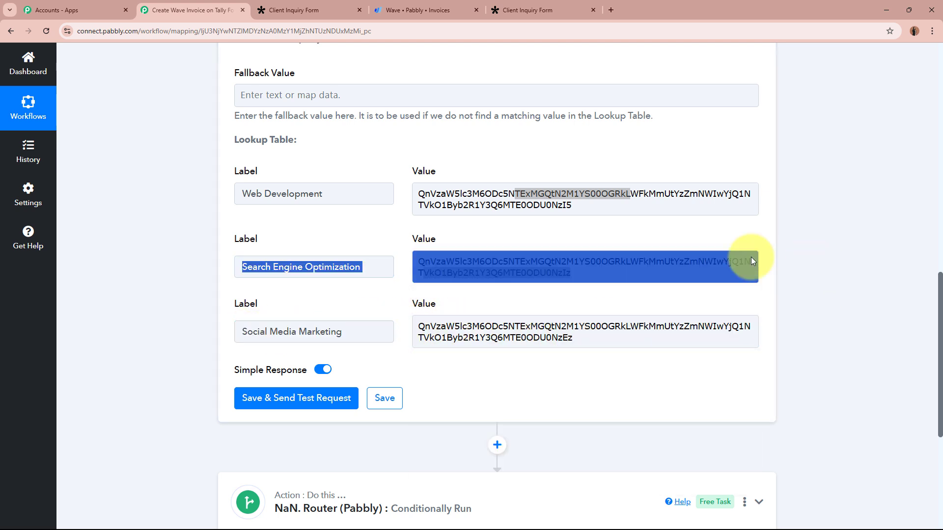
{"action": "left_click", "coordinate": [550, 259]}
{"action": "left_click", "coordinate": [538, 194]}
{"action": "left_click", "coordinate": [836, 234]}
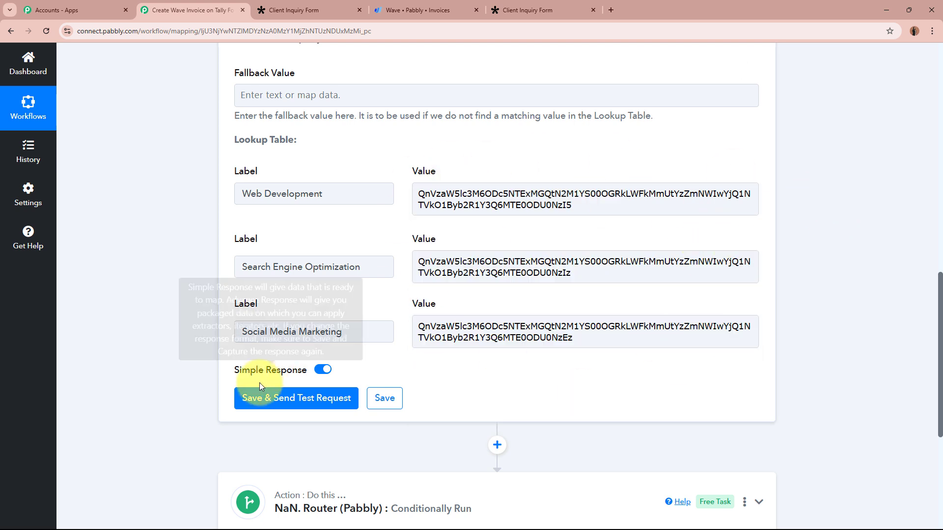
- Test the Lookup Table step and confirm it returns Web Development with its product ID
{"action": "left_click", "coordinate": [260, 395]}
{"action": "scroll", "coordinate": [174, 331], "scroll_direction": "down", "scroll_amount": 3}
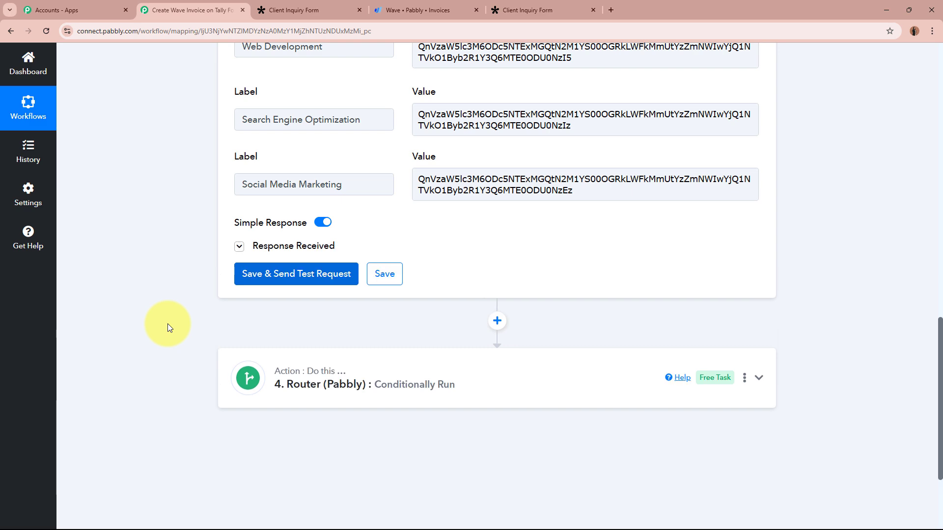
{"action": "scroll", "coordinate": [164, 324], "scroll_direction": "up", "scroll_amount": 6}
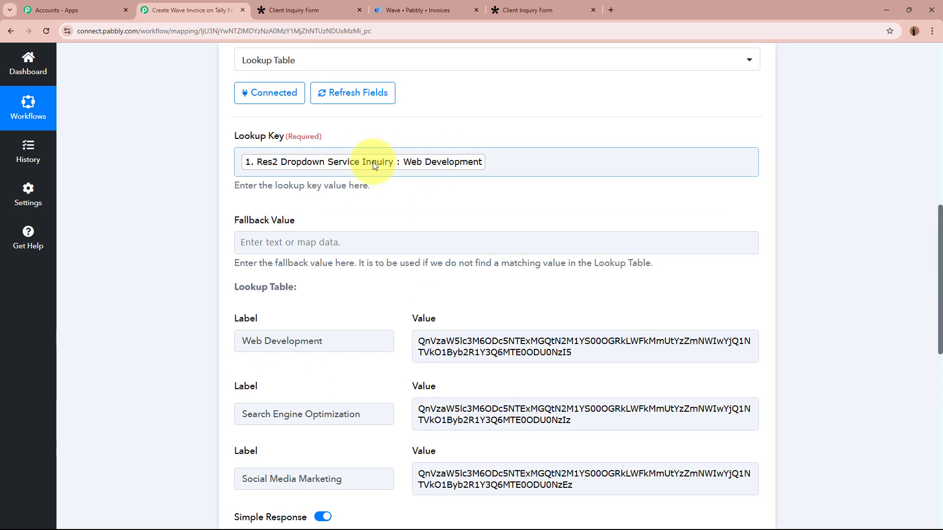
{"action": "scroll", "coordinate": [485, 162], "scroll_direction": "down", "scroll_amount": 7}
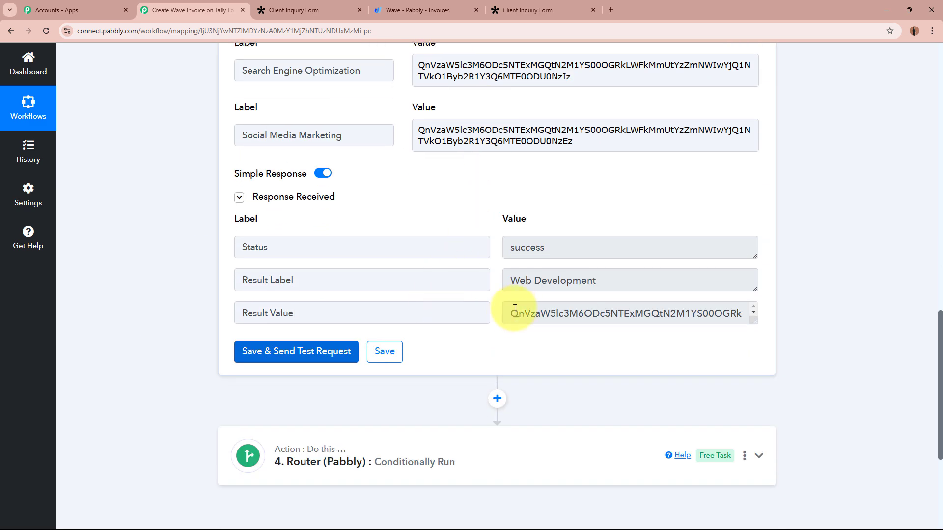
{"action": "left_click", "coordinate": [545, 313]}
{"action": "left_click_drag", "start_coordinate": [545, 310], "coordinate": [642, 319]}
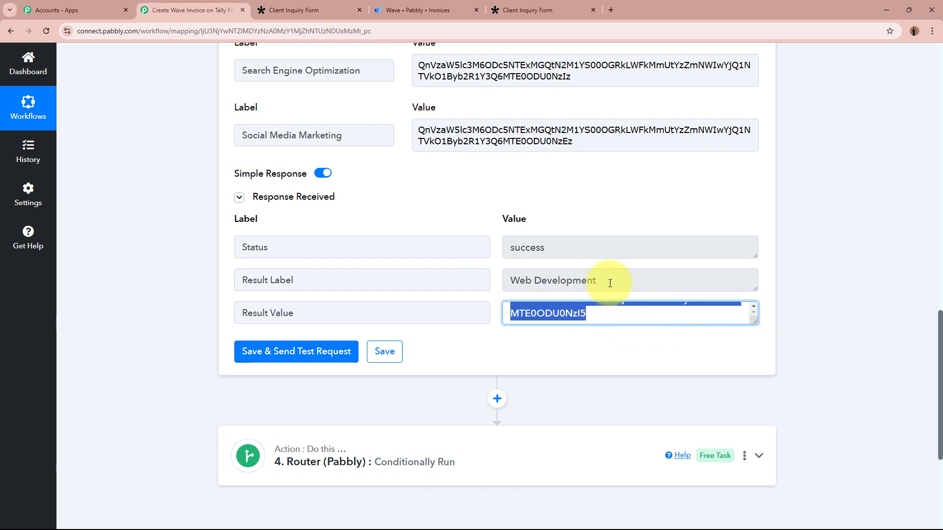
{"action": "left_click_drag", "start_coordinate": [610, 280], "coordinate": [469, 283]}
{"action": "left_click", "coordinate": [643, 364]}
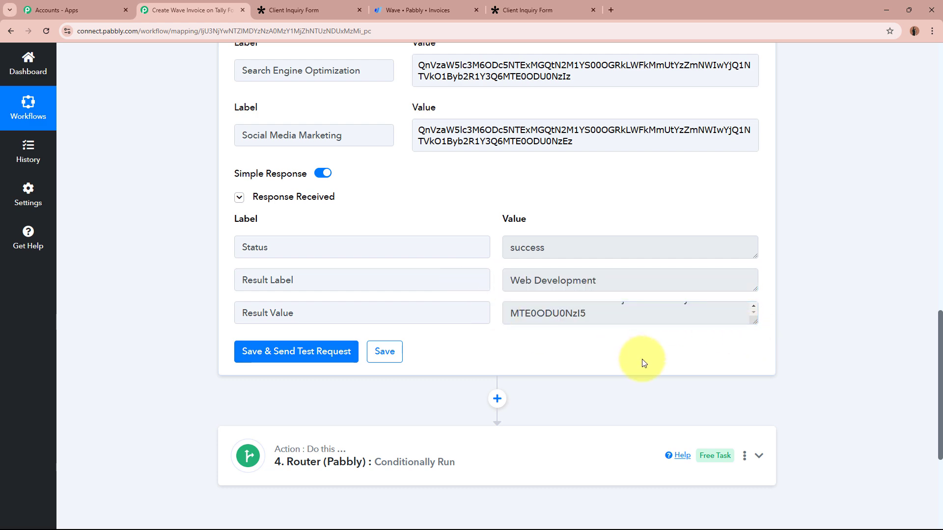
{"action": "scroll", "coordinate": [851, 303], "scroll_direction": "up", "scroll_amount": 5}
{"action": "scroll", "coordinate": [851, 303], "scroll_direction": "up", "scroll_amount": 10}
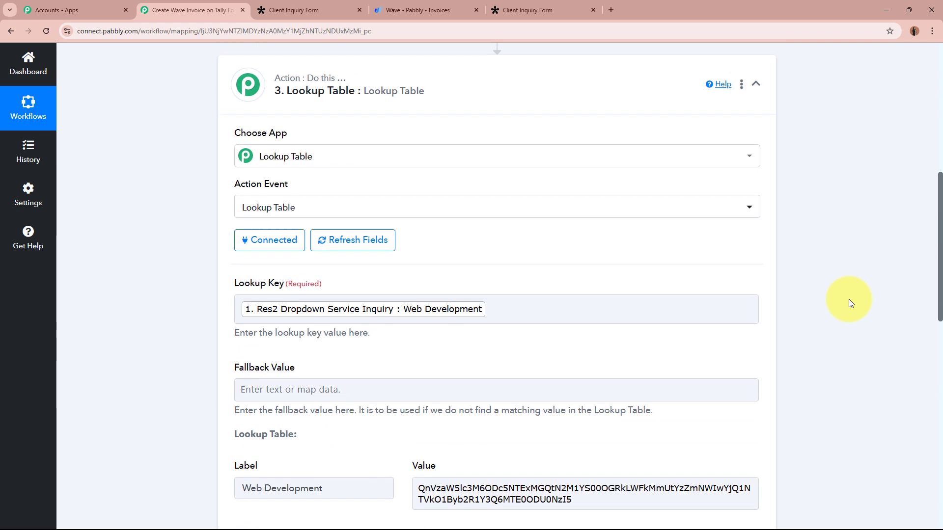
{"action": "left_click", "coordinate": [741, 331]}
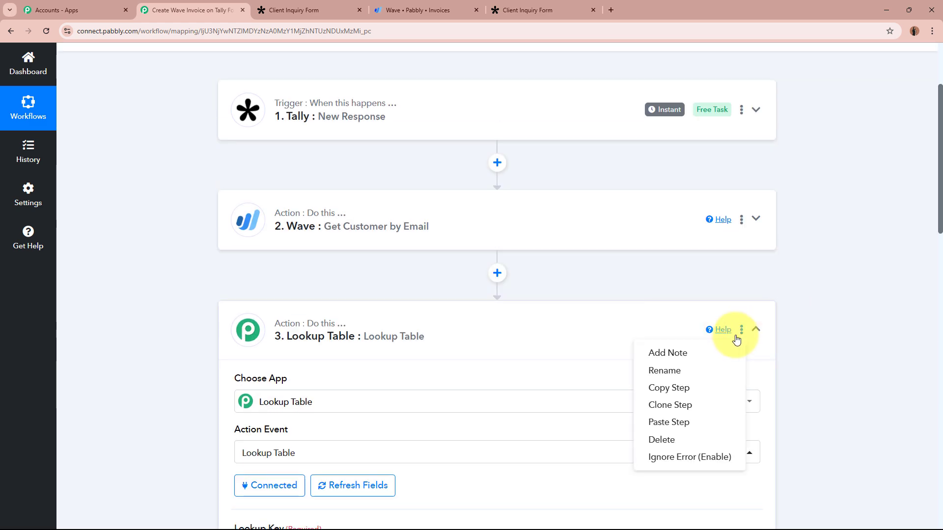
- Rename the third step from Lookup Table to 'Product ID' and reopen the Router settings
{"action": "left_click", "coordinate": [683, 373]}
{"action": "left_click", "coordinate": [480, 294]}
{"action": "left_click_drag", "start_coordinate": [479, 295], "coordinate": [230, 273]}
{"action": "key", "text": "Caps_Lock"}
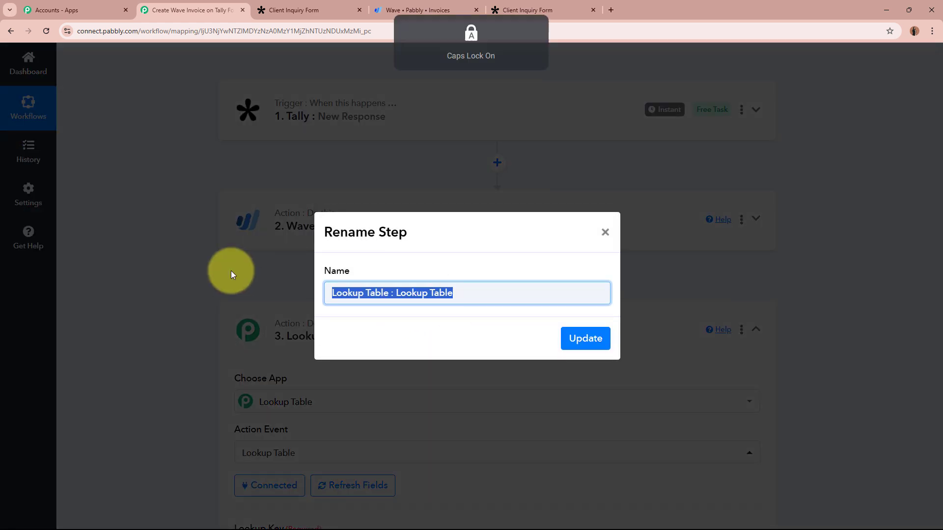
{"action": "type", "text": "P"}
{"action": "key", "text": "Caps_Lock"}
{"action": "type", "text": "roduct"}
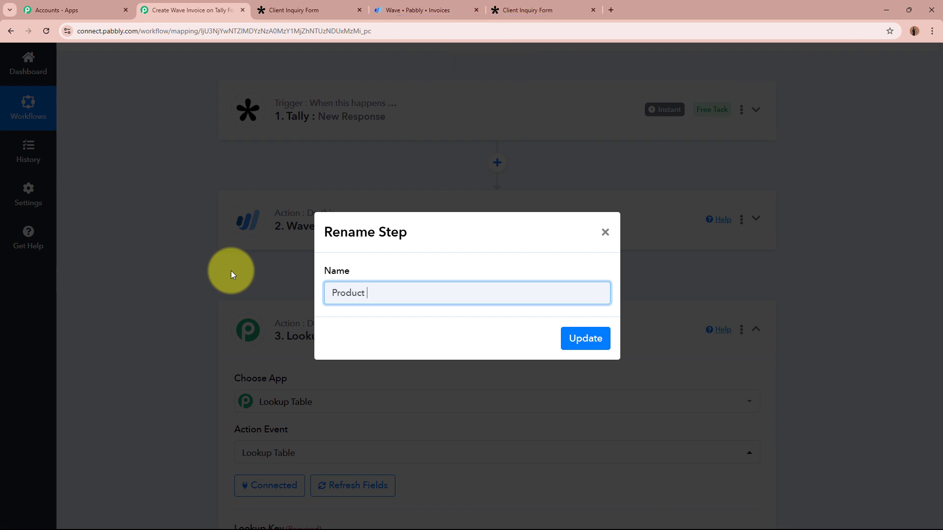
{"action": "key", "text": "Caps_Lock"}
{"action": "type", "text": "ID"}
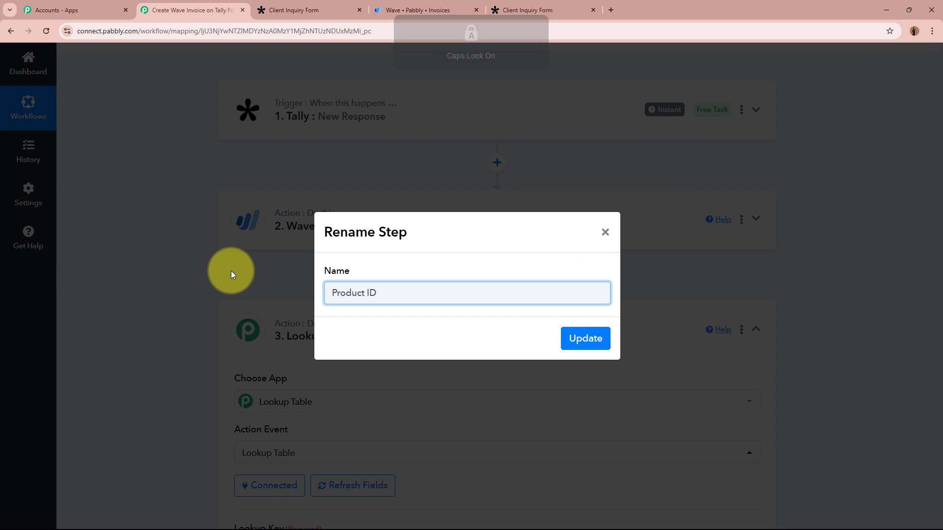
{"action": "left_click", "coordinate": [579, 339]}
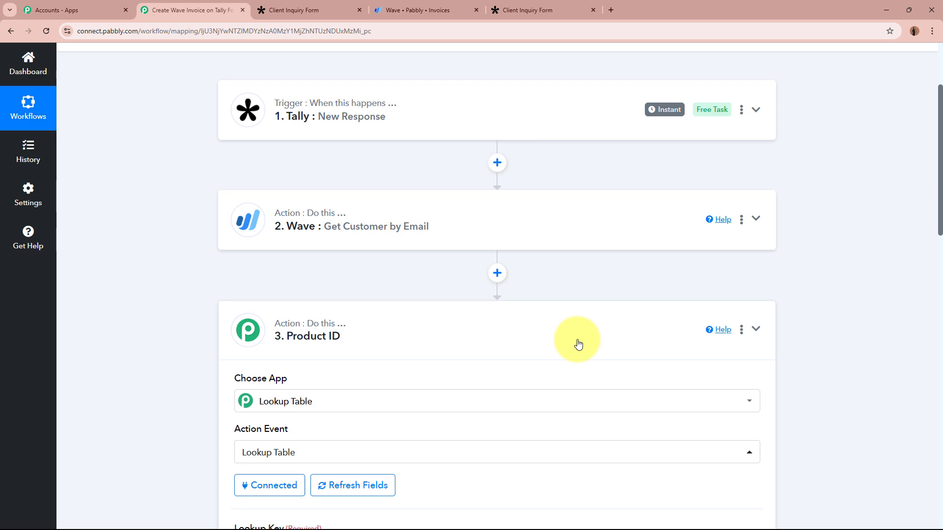
{"action": "left_click", "coordinate": [576, 341]}
{"action": "left_click", "coordinate": [533, 432]}
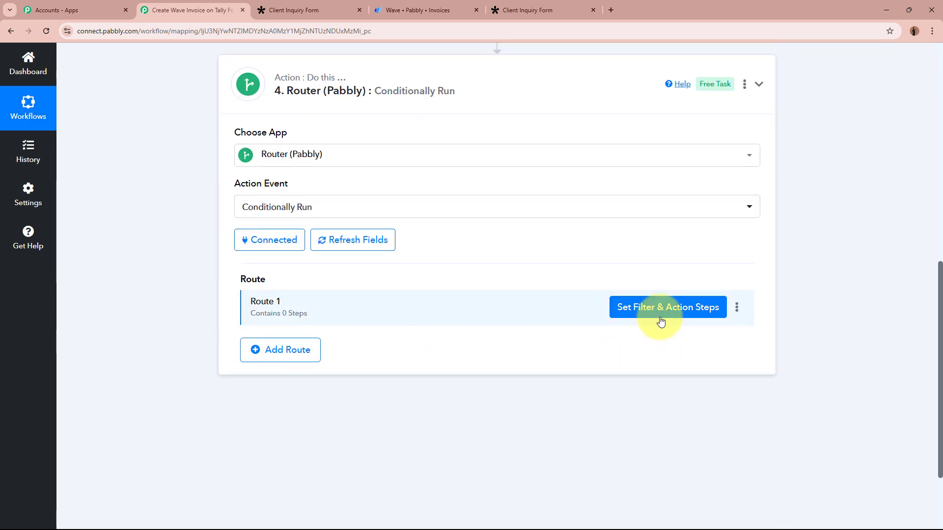
- Replace Route 1's hard-coded Product with the mapped 3. Product ID > Result Value
{"action": "left_click", "coordinate": [661, 312]}
{"action": "scroll", "coordinate": [666, 246], "scroll_direction": "down", "scroll_amount": 3}
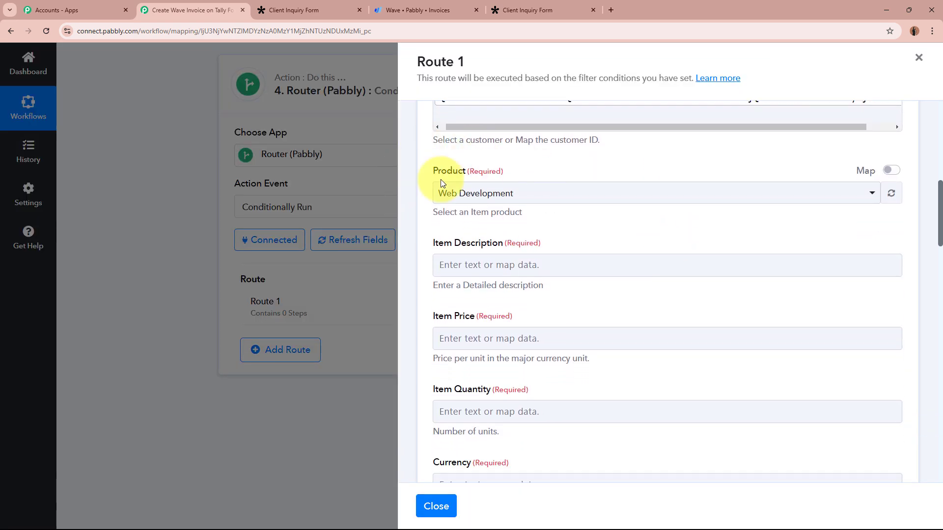
{"action": "left_click", "coordinate": [891, 171]}
{"action": "double_click", "coordinate": [764, 196]}
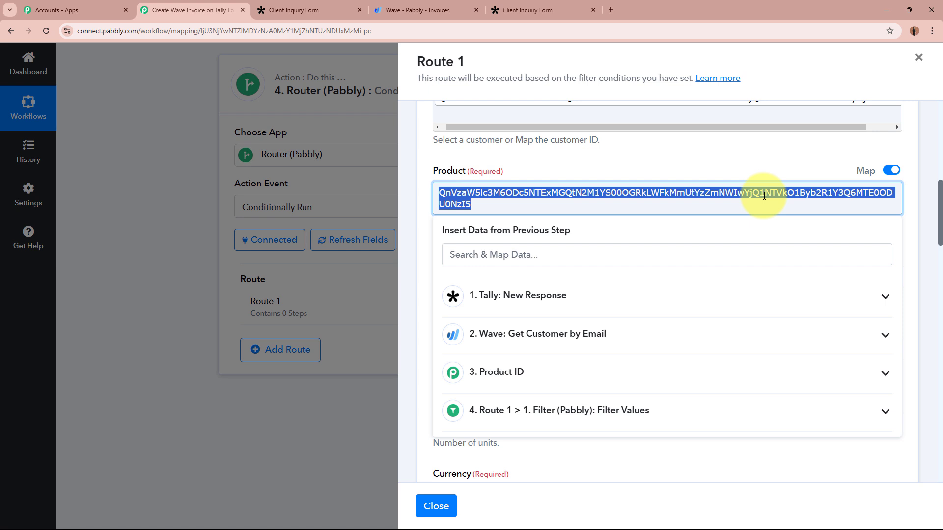
{"action": "key", "text": "BackSpace"}
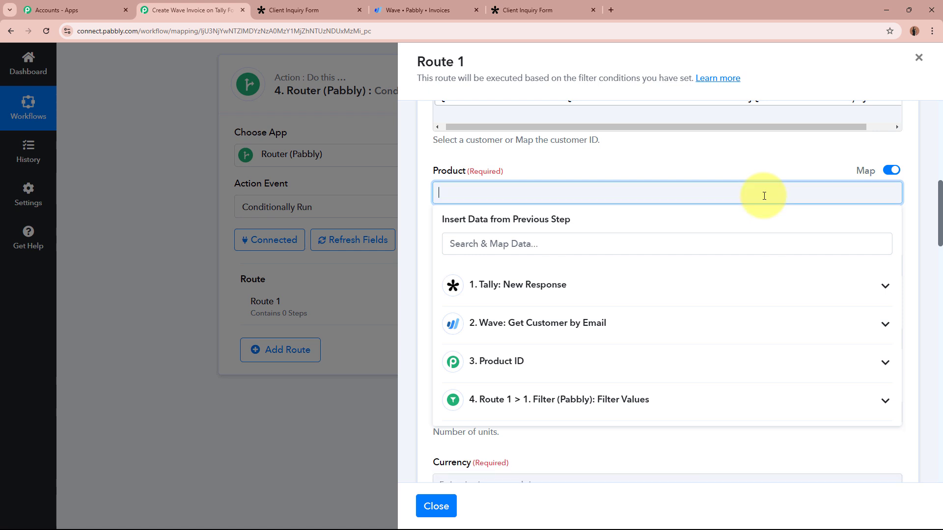
{"action": "left_click", "coordinate": [724, 376]}
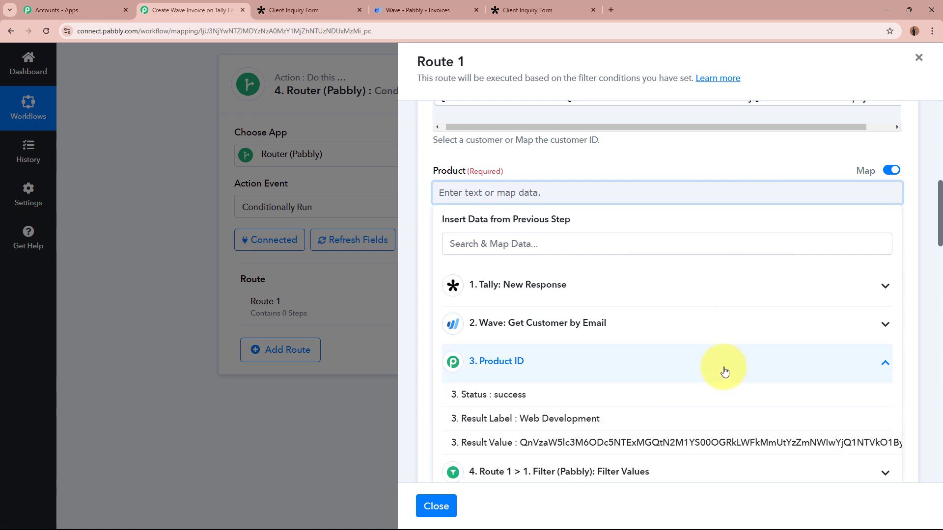
{"action": "left_click", "coordinate": [593, 442]}
{"action": "left_click", "coordinate": [480, 147]}
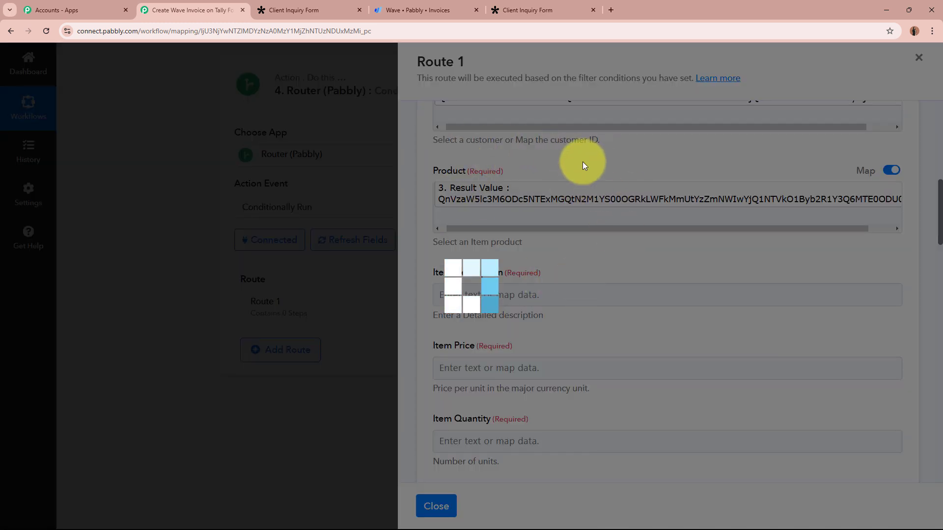
- Review the remaining Route 1 invoice fields and close the Route 1 panel
{"action": "scroll", "coordinate": [585, 233], "scroll_direction": "down", "scroll_amount": 1}
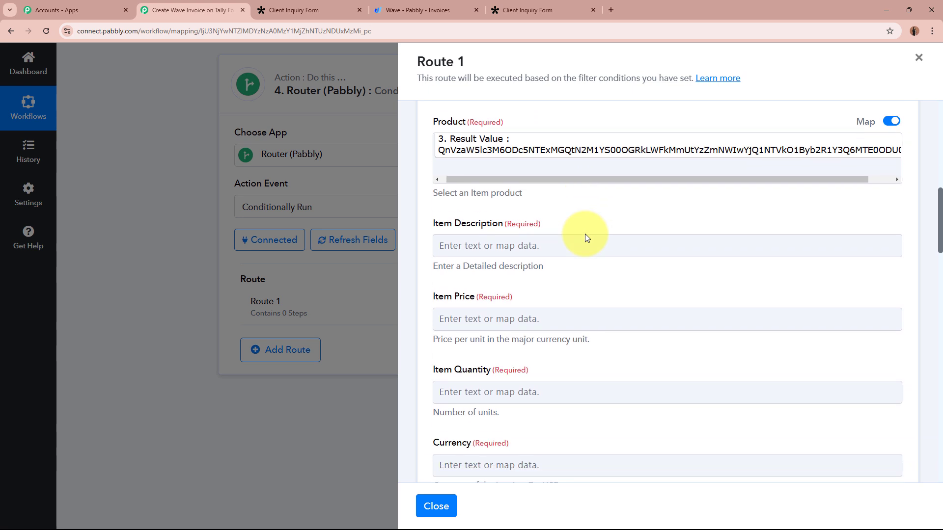
{"action": "left_click_drag", "start_coordinate": [466, 223], "coordinate": [540, 224]}
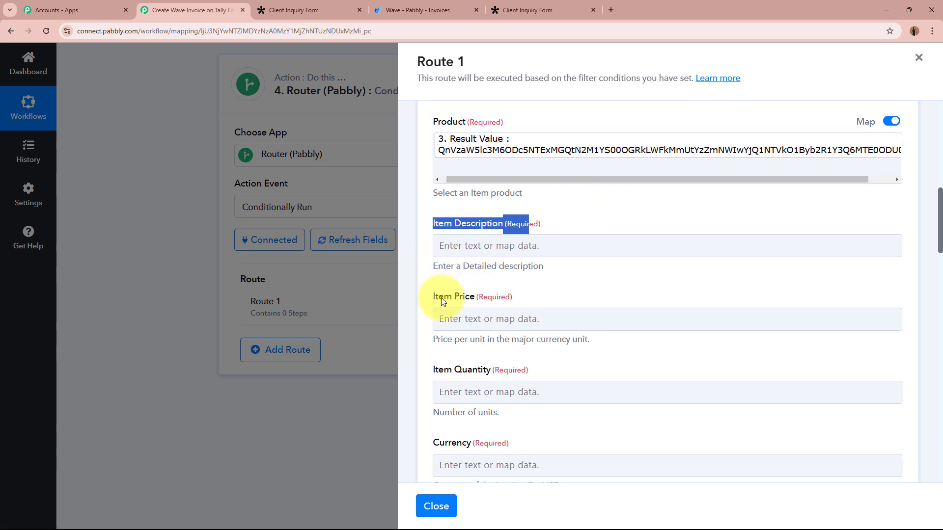
{"action": "left_click_drag", "start_coordinate": [432, 297], "coordinate": [531, 299]}
{"action": "left_click", "coordinate": [533, 301]}
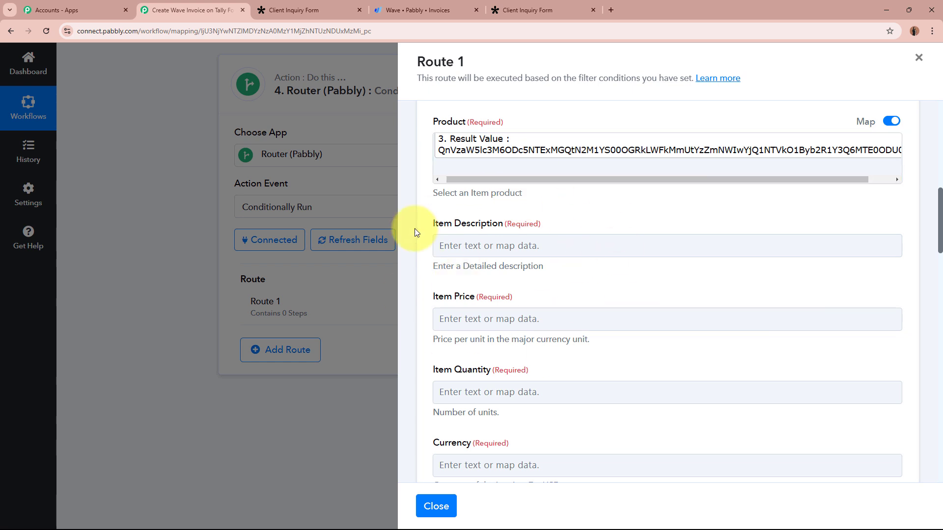
{"action": "scroll", "coordinate": [415, 232], "scroll_direction": "up", "scroll_amount": 1}
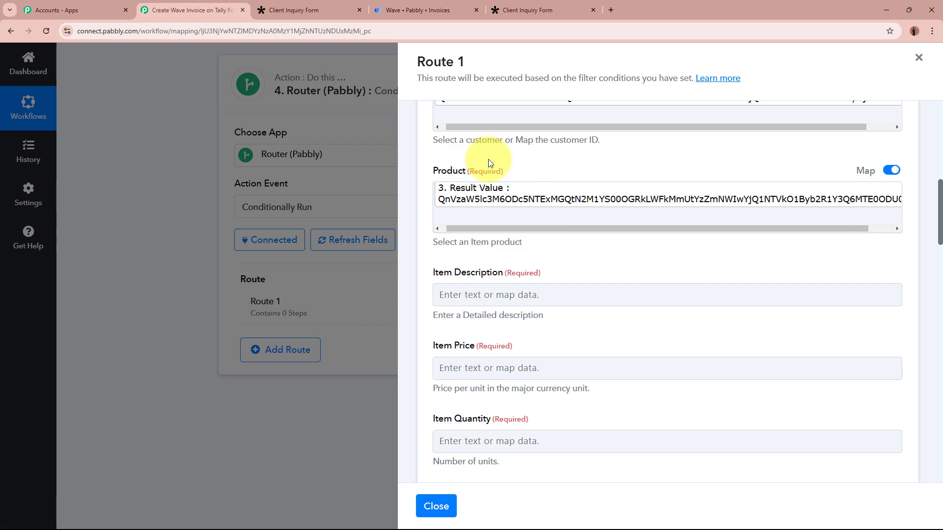
{"action": "left_click", "coordinate": [436, 506]}
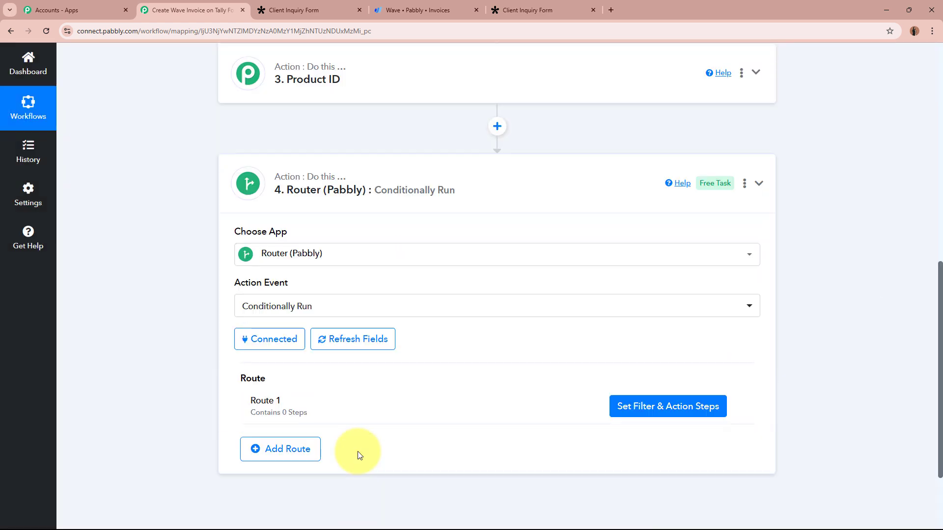
{"action": "scroll", "coordinate": [358, 452], "scroll_direction": "up", "scroll_amount": 3}
- Add a second Lookup Table step with the Lookup Table event before the Router
{"action": "left_click", "coordinate": [497, 372]}
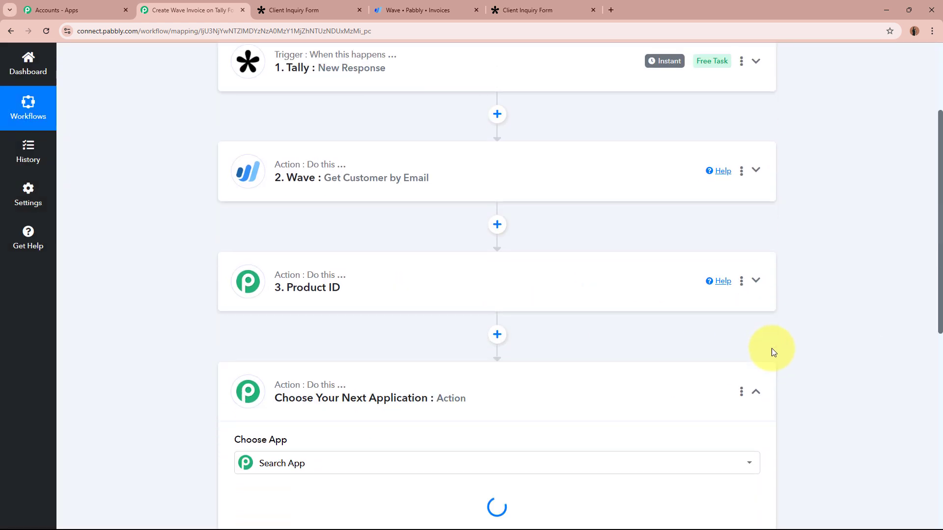
{"action": "type", "text": "Look"}
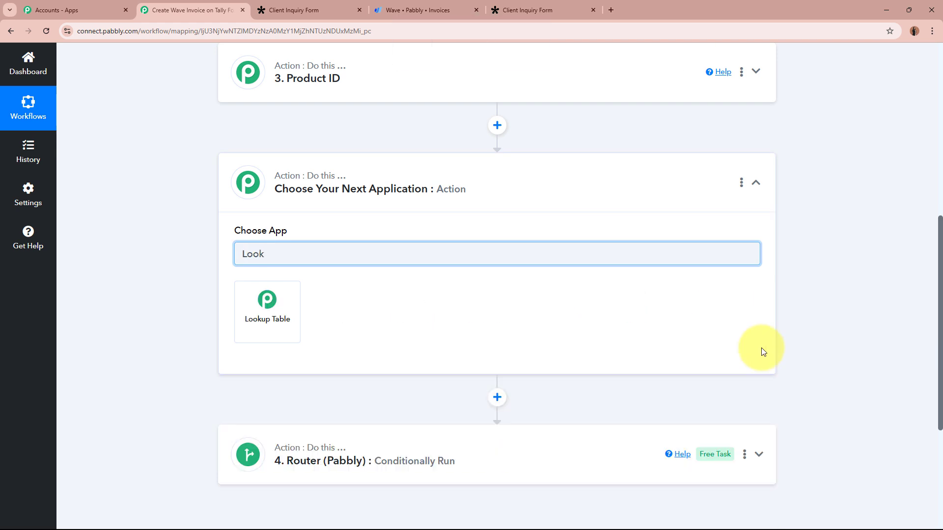
{"action": "left_click", "coordinate": [284, 320]}
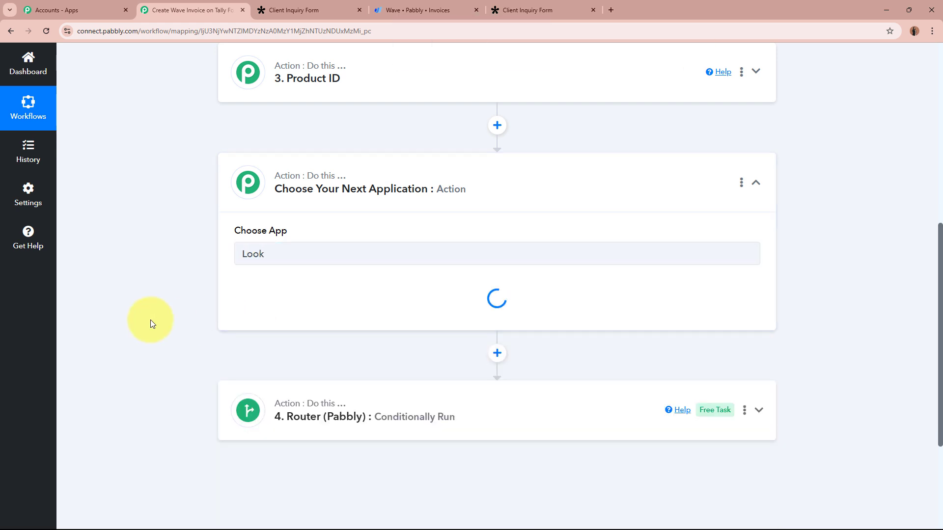
{"action": "left_click", "coordinate": [287, 313]}
{"action": "left_click", "coordinate": [285, 361]}
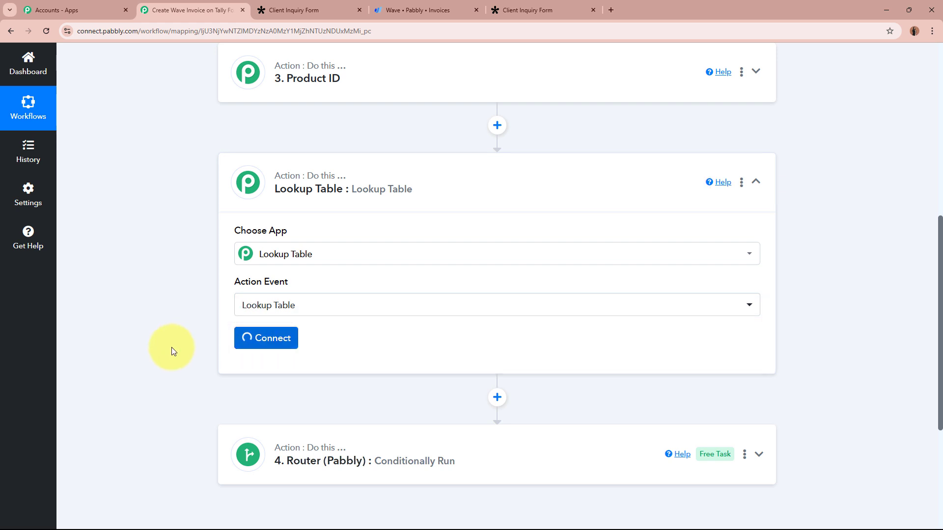
{"action": "scroll", "coordinate": [163, 343], "scroll_direction": "down", "scroll_amount": 4}
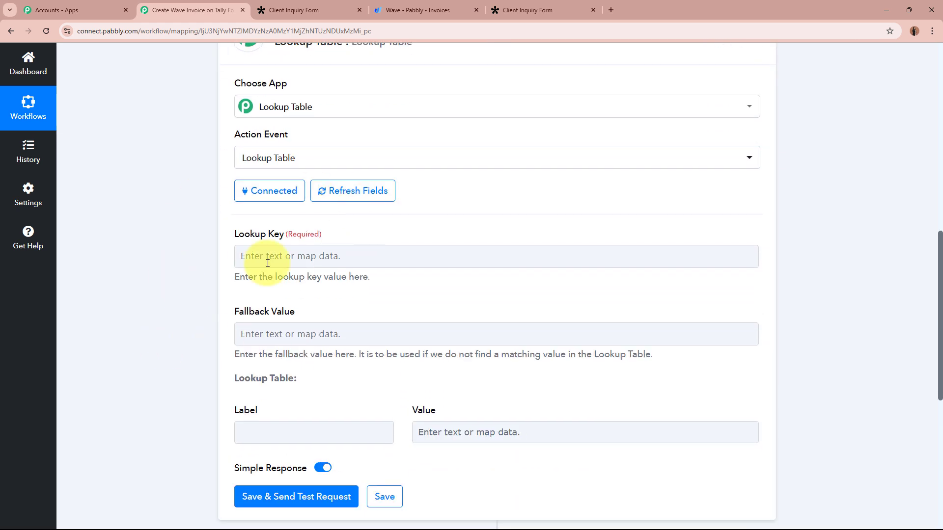
{"action": "scroll", "coordinate": [214, 240], "scroll_direction": "down", "scroll_amount": 1}
- Map its Lookup Key to Tally New Response's Res2 Dropdown Service Inquiry answer
{"action": "left_click", "coordinate": [326, 152]}
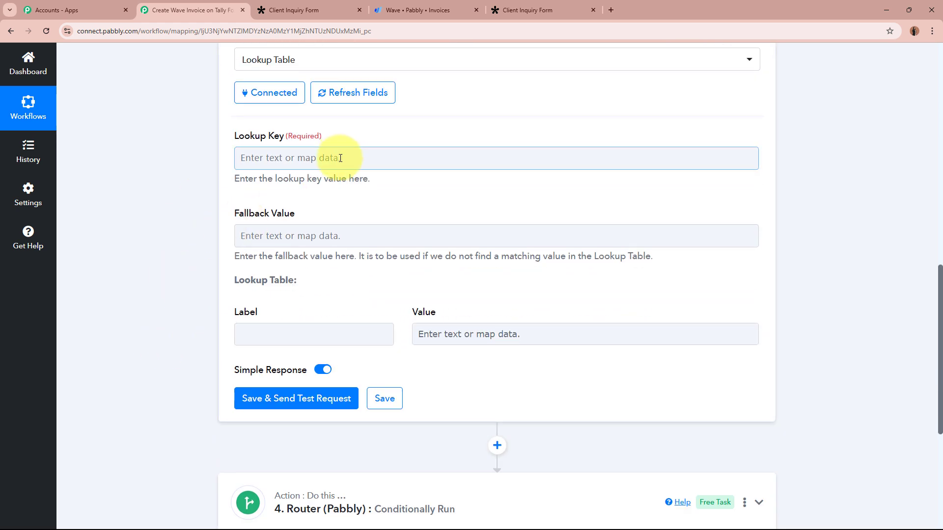
{"action": "left_click", "coordinate": [340, 158]}
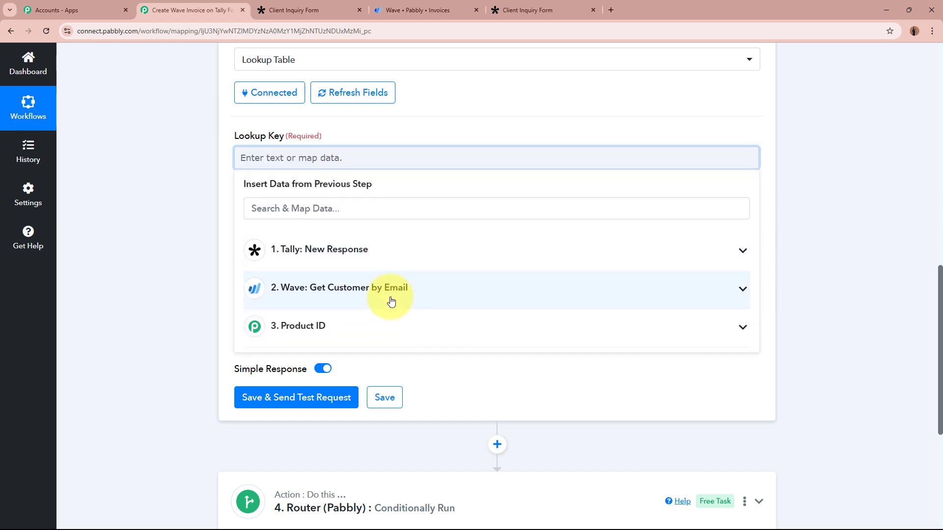
{"action": "left_click", "coordinate": [389, 251]}
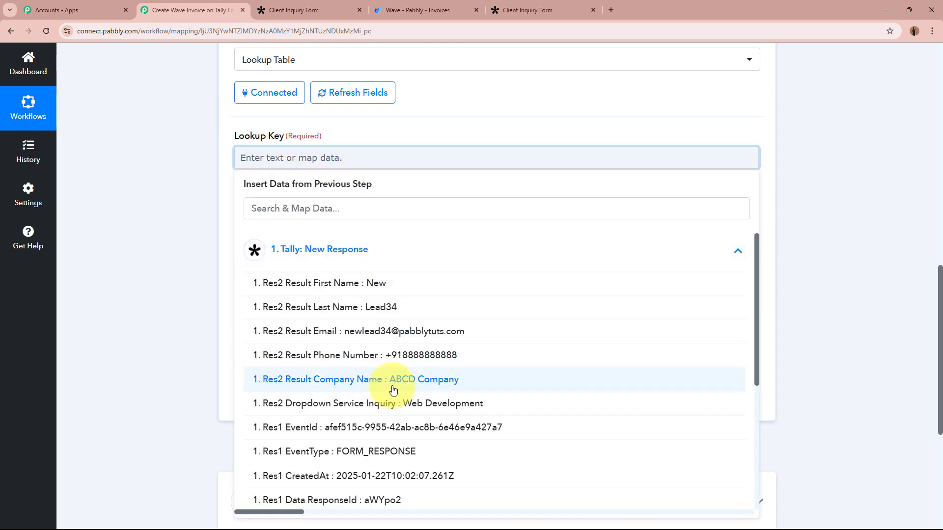
{"action": "left_click", "coordinate": [392, 402]}
{"action": "left_click", "coordinate": [158, 220]}
{"action": "scroll", "coordinate": [157, 219], "scroll_direction": "down", "scroll_amount": 2}
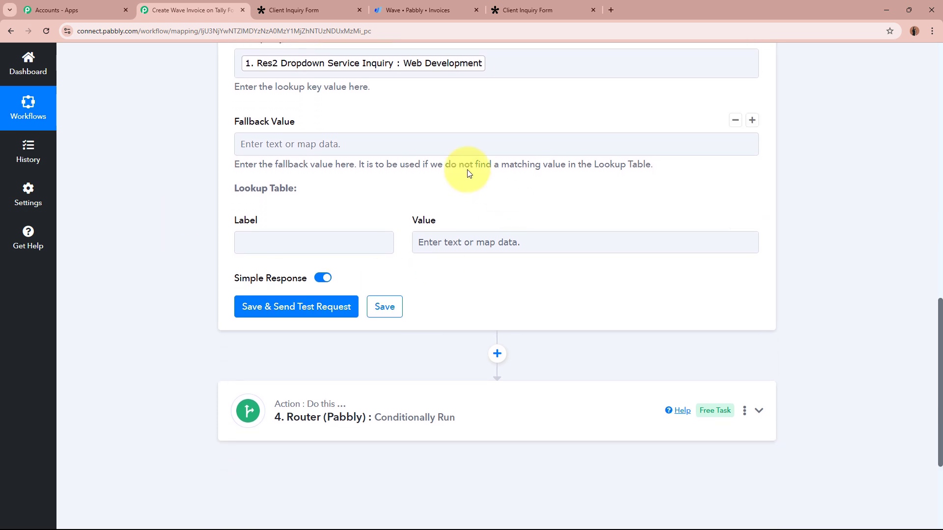
- Fill the Label/Value rows mapping the three services to their descriptions
{"action": "left_click", "coordinate": [274, 240]}
{"action": "left_click", "coordinate": [489, 246]}
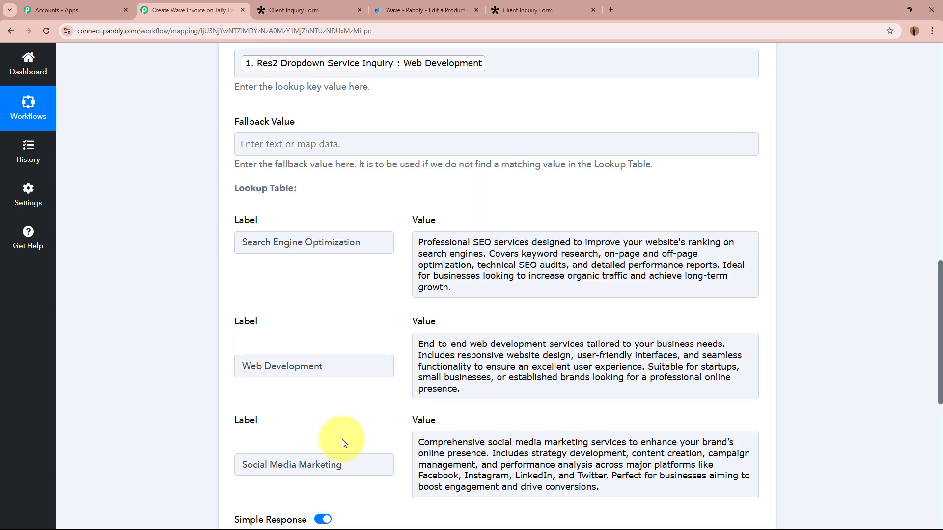
{"action": "scroll", "coordinate": [625, 287], "scroll_direction": "down", "scroll_amount": 3}
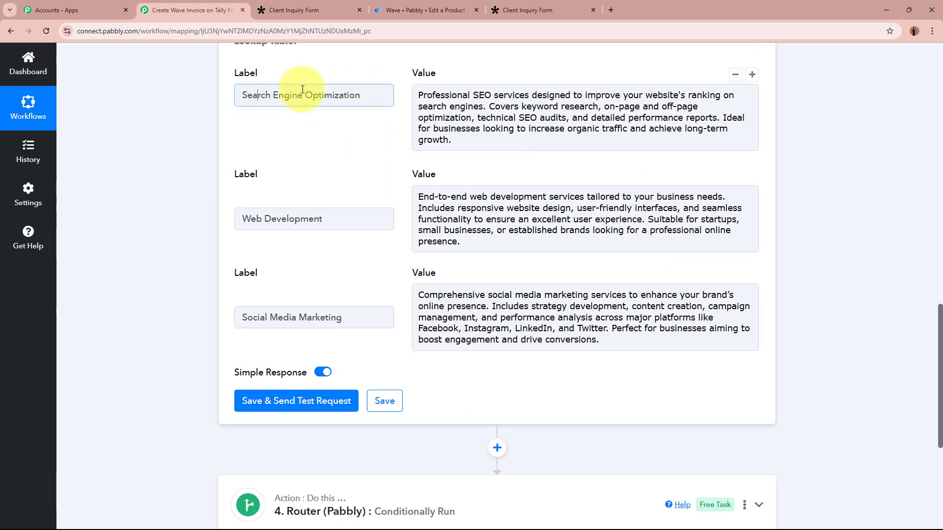
{"action": "left_click_drag", "start_coordinate": [256, 93], "coordinate": [392, 94]}
{"action": "left_click", "coordinate": [428, 99]}
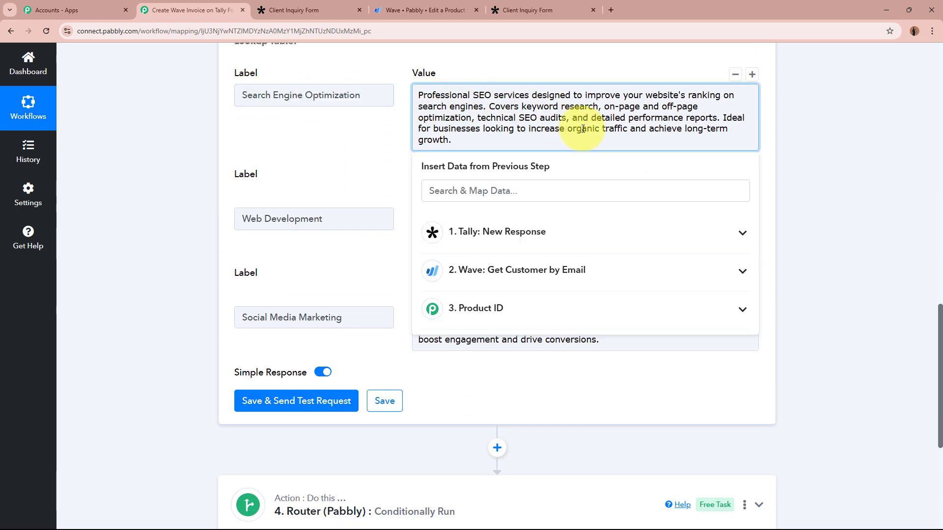
{"action": "left_click", "coordinate": [836, 186]}
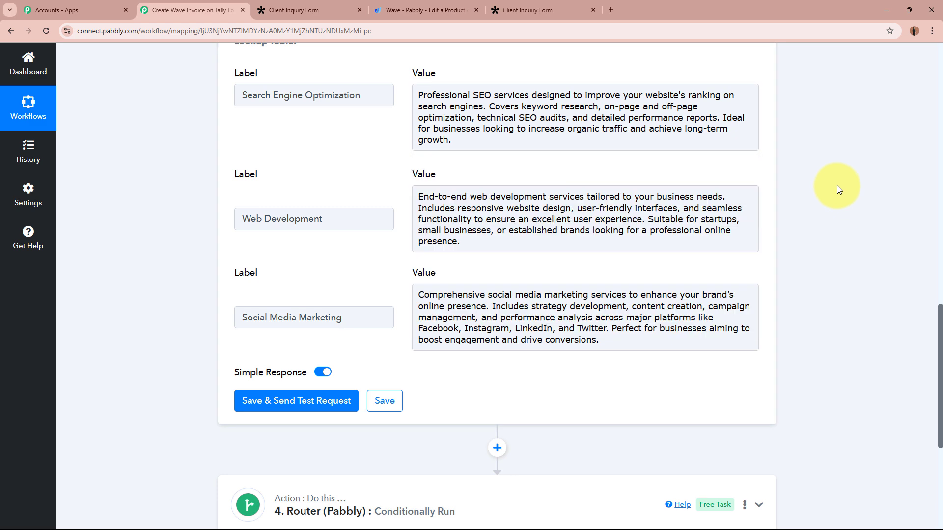
- Test the lookup and confirm it returns Web Development's description
{"action": "left_click", "coordinate": [316, 401]}
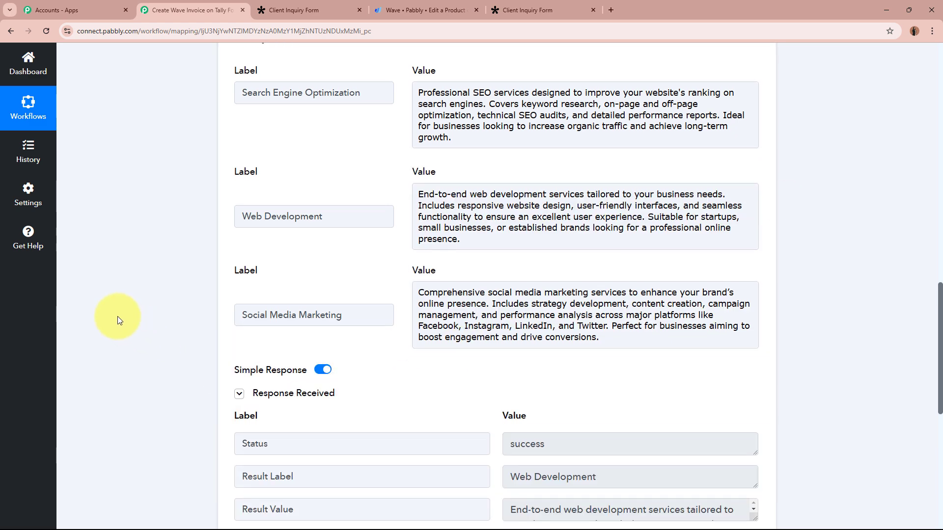
{"action": "scroll", "coordinate": [118, 320], "scroll_direction": "down", "scroll_amount": 2}
{"action": "scroll", "coordinate": [118, 320], "scroll_direction": "down", "scroll_amount": 1}
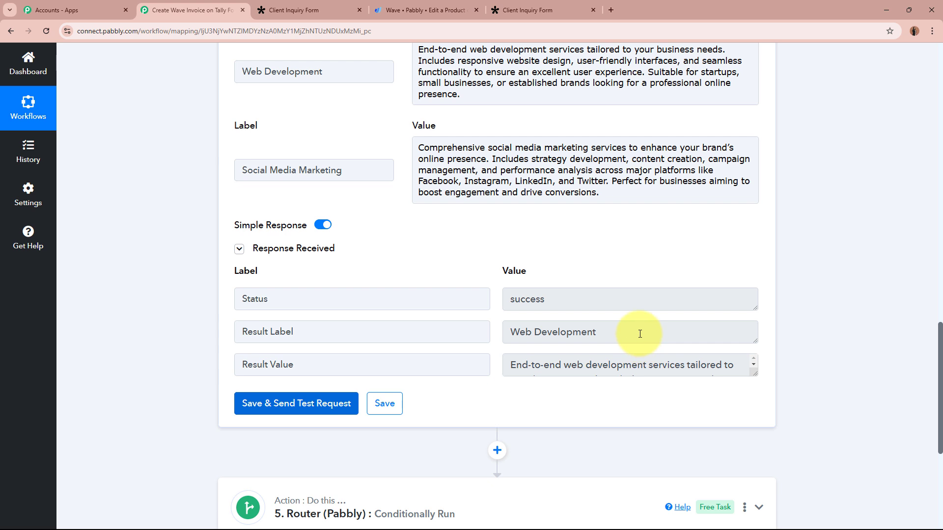
{"action": "left_click_drag", "start_coordinate": [640, 334], "coordinate": [485, 331]}
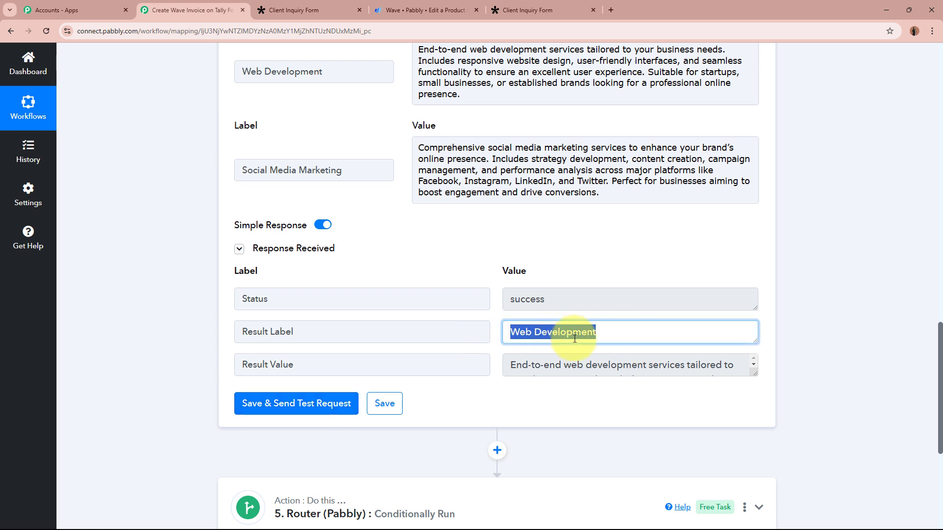
{"action": "left_click_drag", "start_coordinate": [755, 375], "coordinate": [755, 455]}
{"action": "triple_click", "coordinate": [748, 380]}
{"action": "left_click", "coordinate": [852, 355]}
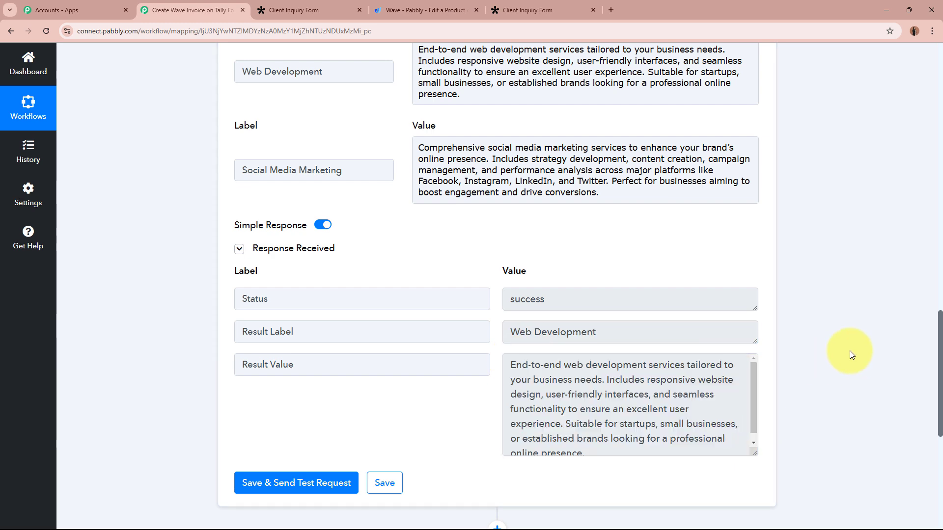
{"action": "scroll", "coordinate": [850, 347], "scroll_direction": "up", "scroll_amount": 15}
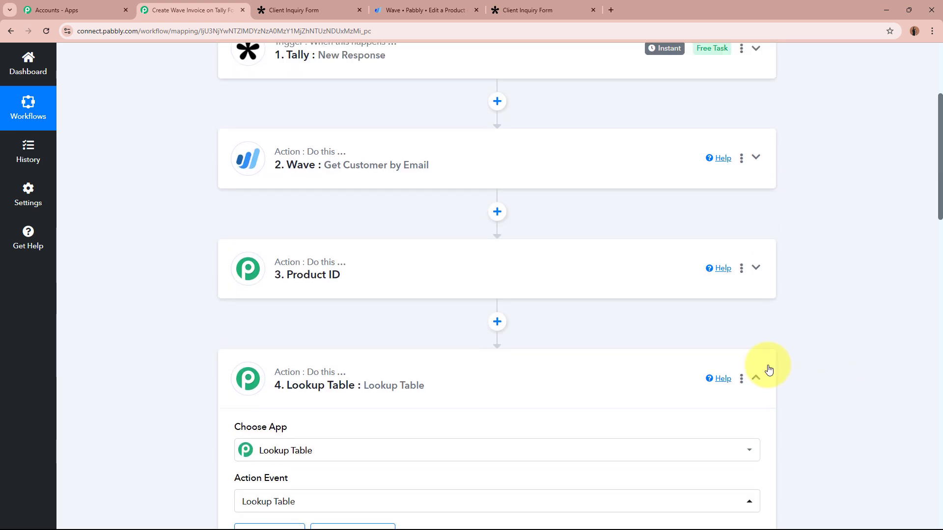
- Rename step 4 to 'Product Description' and collapse it
{"action": "left_click", "coordinate": [743, 379]}
{"action": "left_click", "coordinate": [671, 420]}
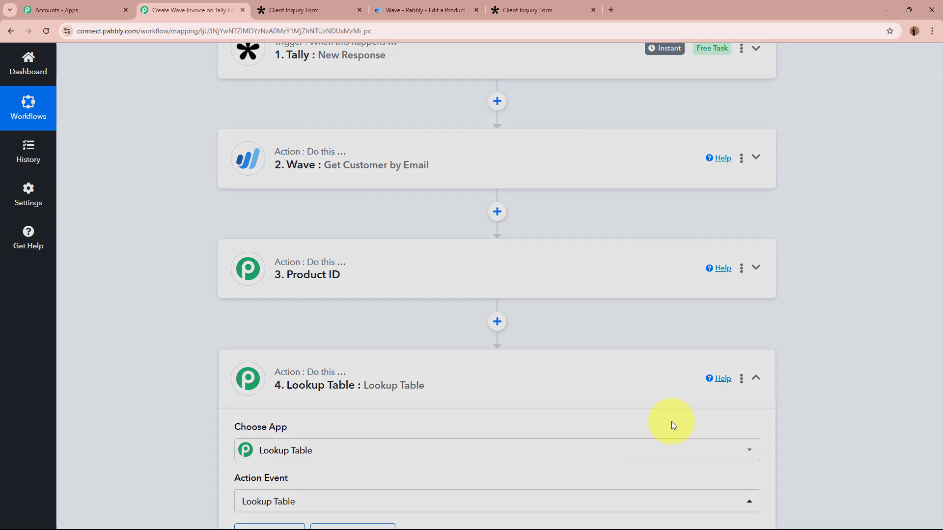
{"action": "left_click_drag", "start_coordinate": [463, 291], "coordinate": [274, 290]}
{"action": "key", "text": "Caps_Lock"}
{"action": "type", "text": "P"}
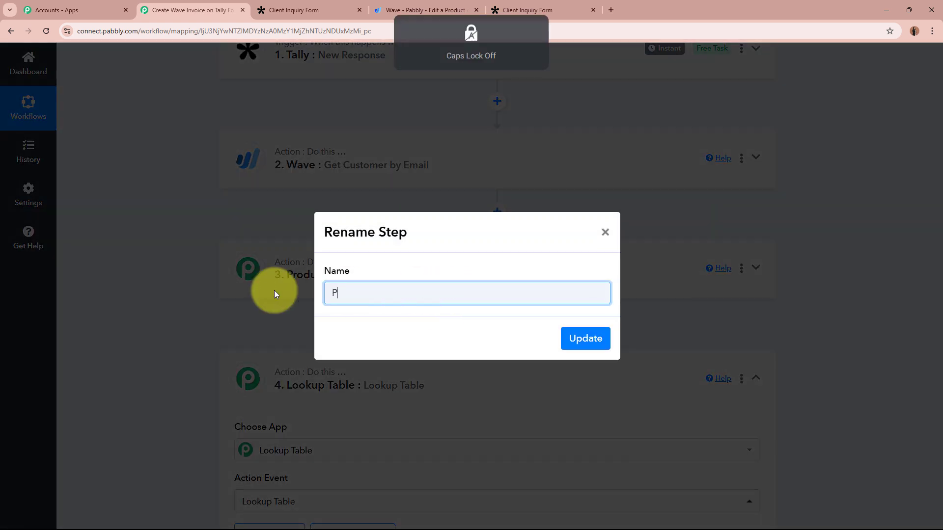
{"action": "type", "text": "roduct "}
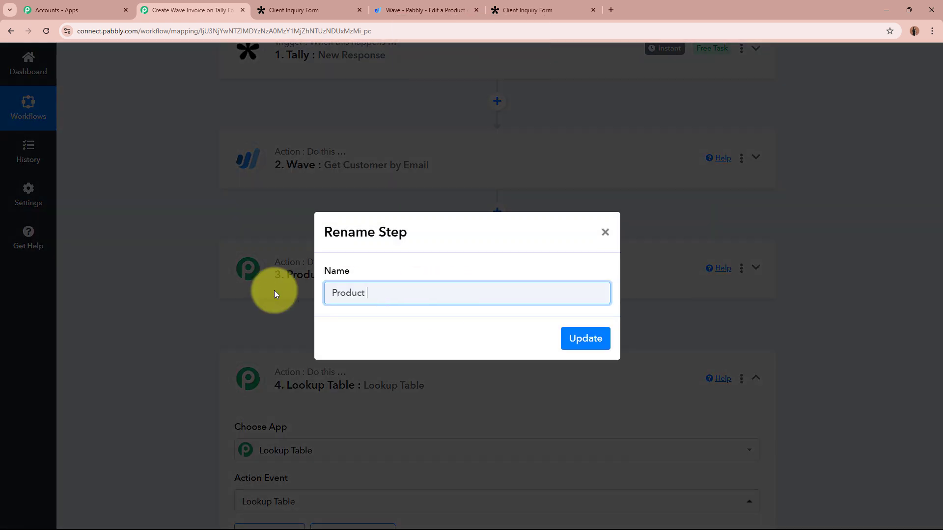
{"action": "type", "text": "Description"}
{"action": "left_click", "coordinate": [594, 347]}
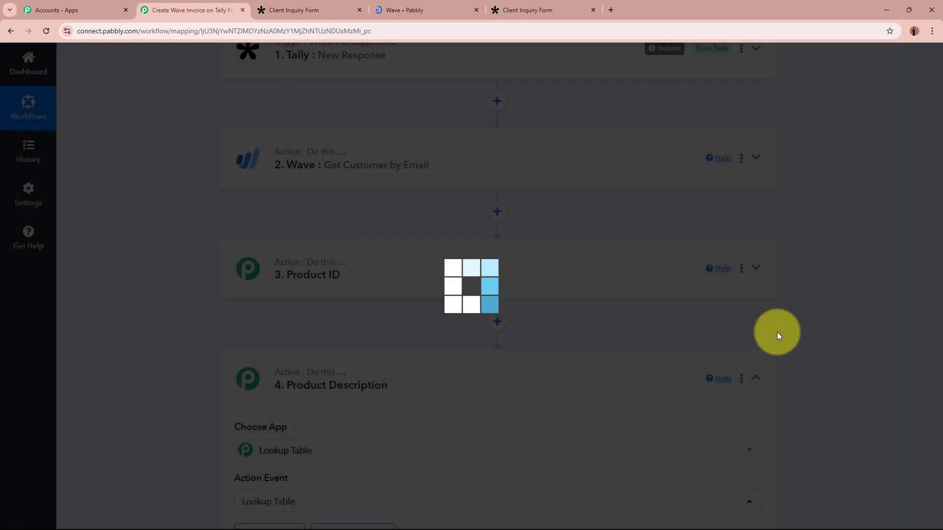
{"action": "scroll", "coordinate": [611, 317], "scroll_direction": "down", "scroll_amount": 2}
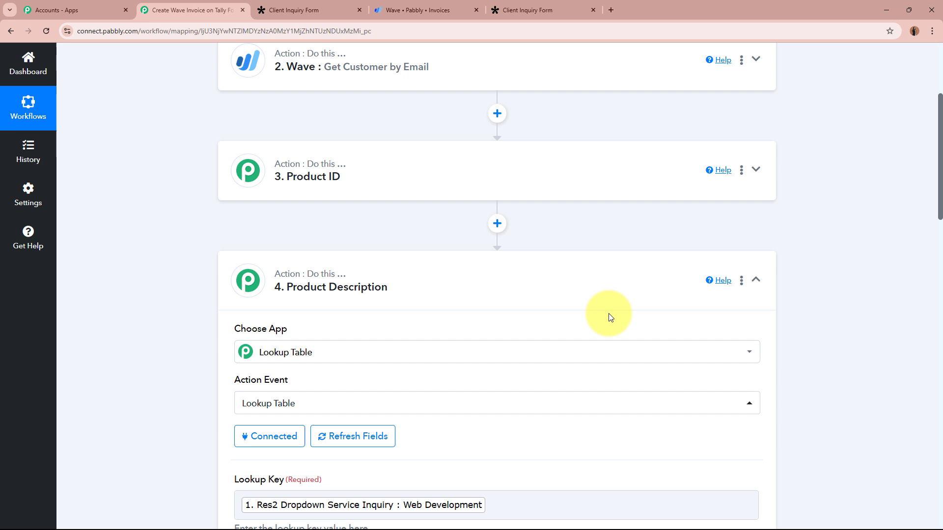
{"action": "left_click", "coordinate": [442, 282]}
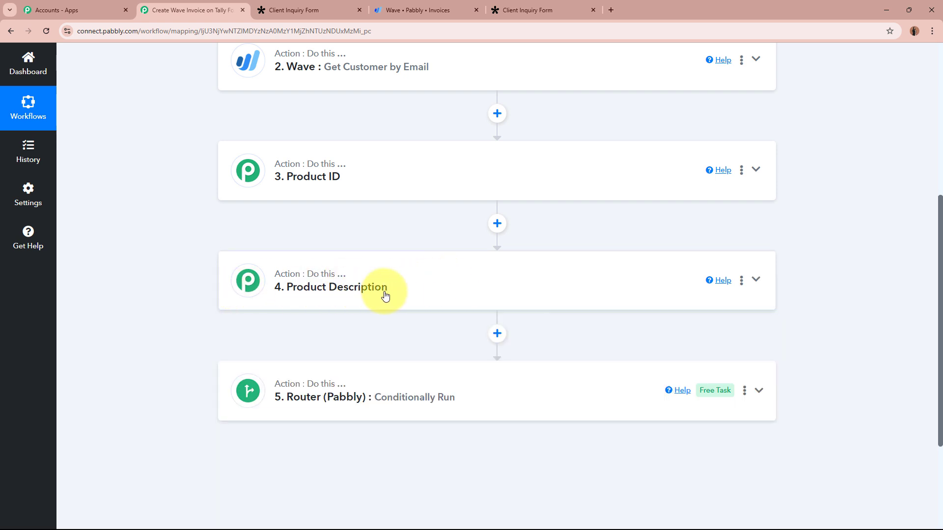
- Add a new Lookup Table step after Product Description
{"action": "left_click", "coordinate": [497, 335]}
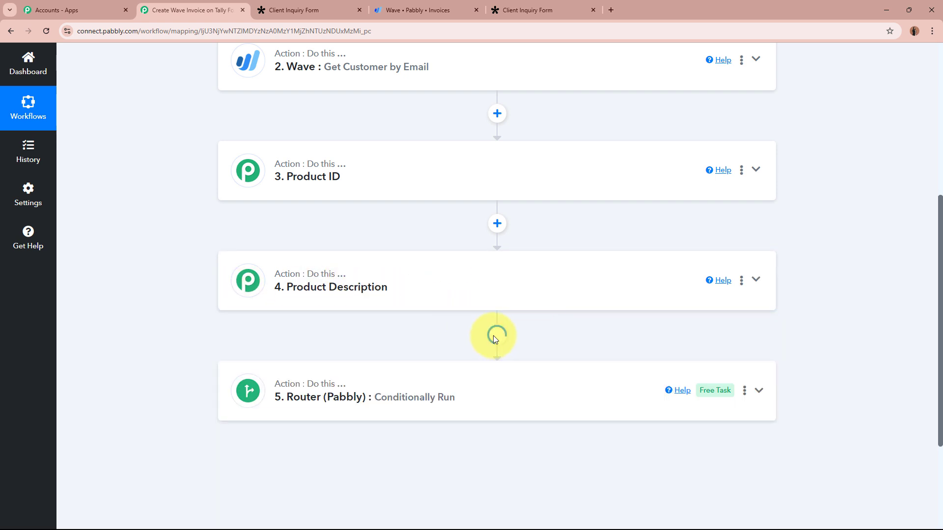
{"action": "key", "text": "Caps_Lock"}
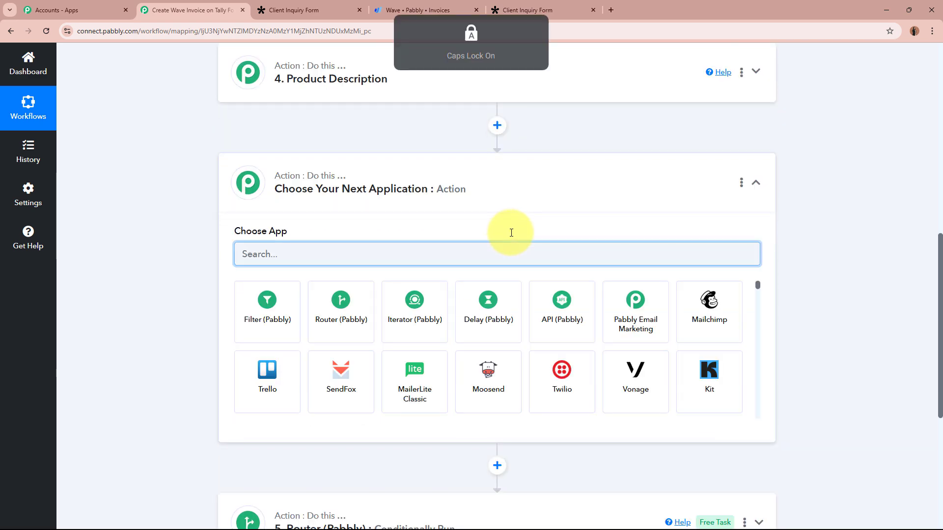
{"action": "type", "text": "L"}
{"action": "key", "text": "Caps_Lock"}
{"action": "type", "text": "okk"}
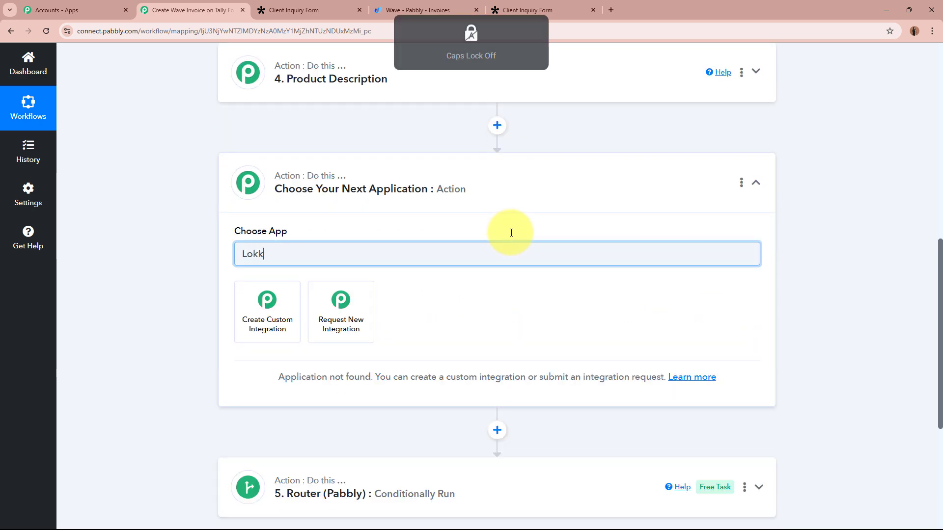
{"action": "key", "text": "BackSpace"}
{"action": "key", "text": "BackSpace"}
{"action": "type", "text": "ok"}
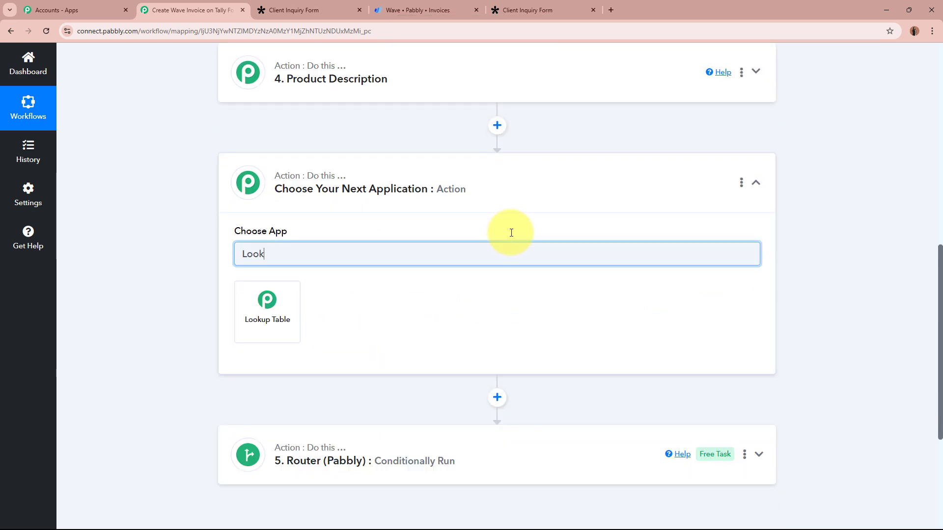
{"action": "left_click", "coordinate": [281, 316]}
{"action": "left_click", "coordinate": [305, 361]}
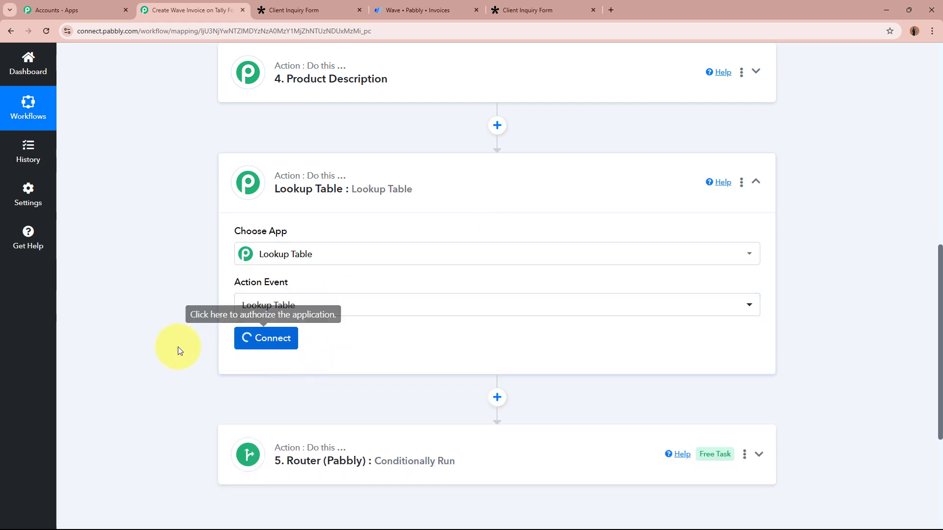
- Map the Tally Service Inquiry answer into the new step's Lookup Key
{"action": "scroll", "coordinate": [170, 347], "scroll_direction": "down", "scroll_amount": 4}
{"action": "left_click", "coordinate": [304, 208]}
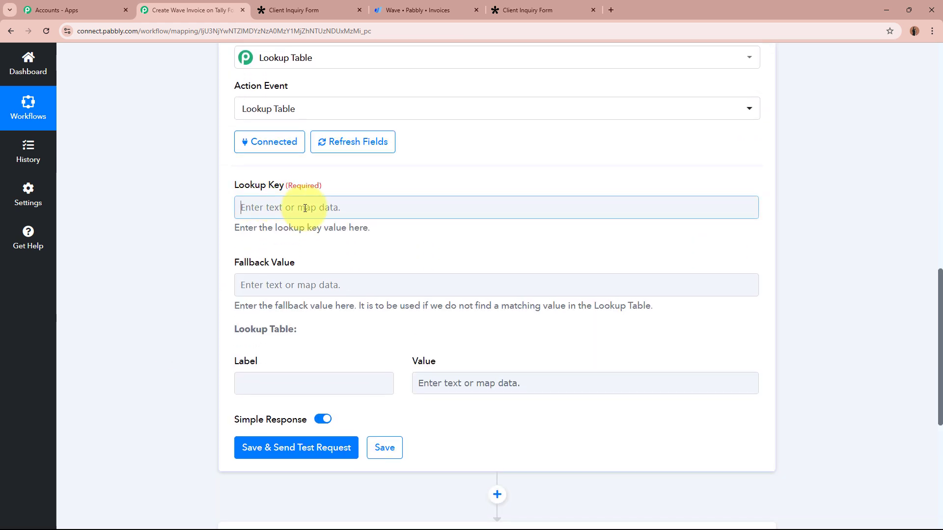
{"action": "left_click", "coordinate": [358, 299]}
{"action": "left_click", "coordinate": [421, 459]}
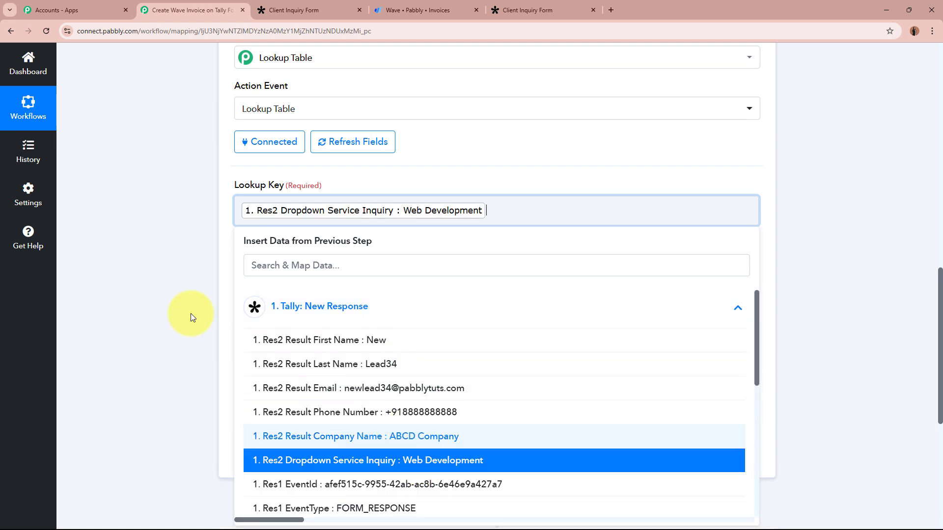
{"action": "left_click", "coordinate": [148, 261]}
- Fill the lookup rows with each service and its price
{"action": "scroll", "coordinate": [148, 259], "scroll_direction": "down", "scroll_amount": 2}
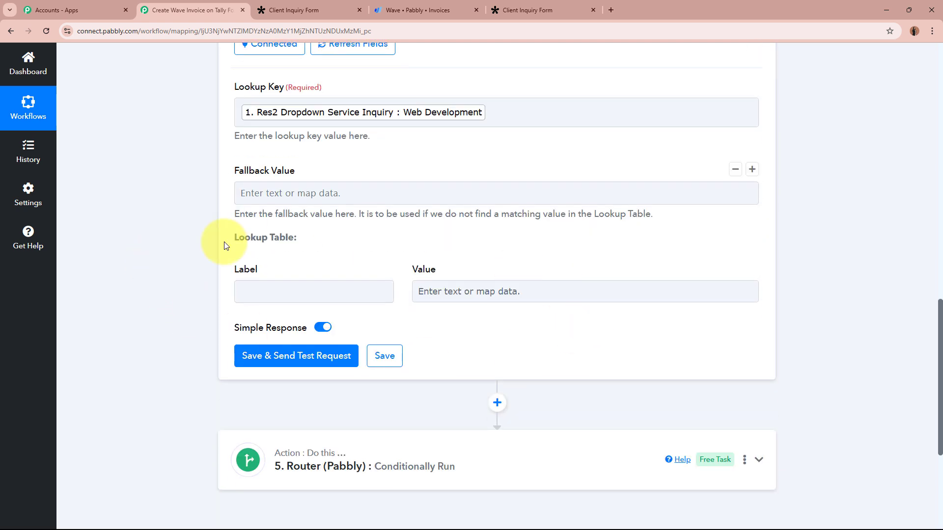
{"action": "left_click", "coordinate": [305, 290]}
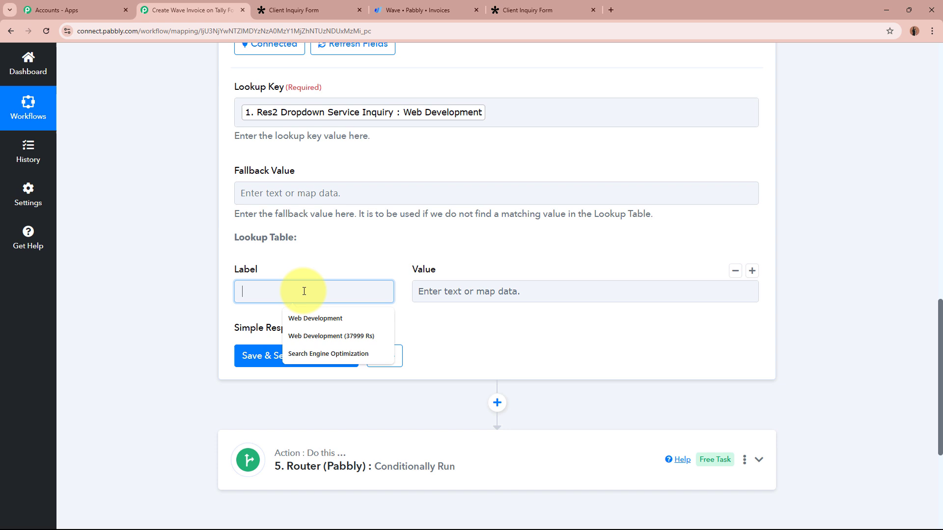
{"action": "left_click", "coordinate": [515, 296]}
{"action": "left_click", "coordinate": [164, 262]}
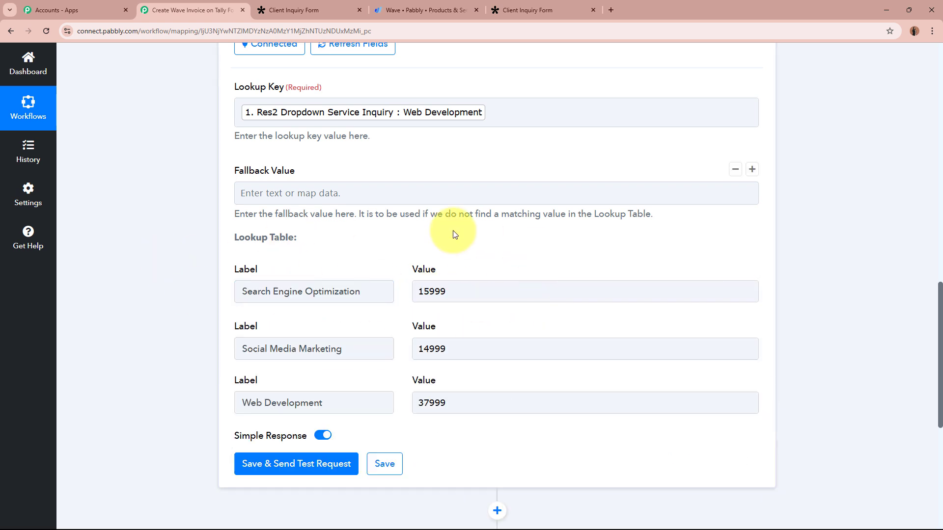
{"action": "left_click", "coordinate": [362, 293]}
{"action": "left_click", "coordinate": [514, 291]}
{"action": "left_click", "coordinate": [767, 312]}
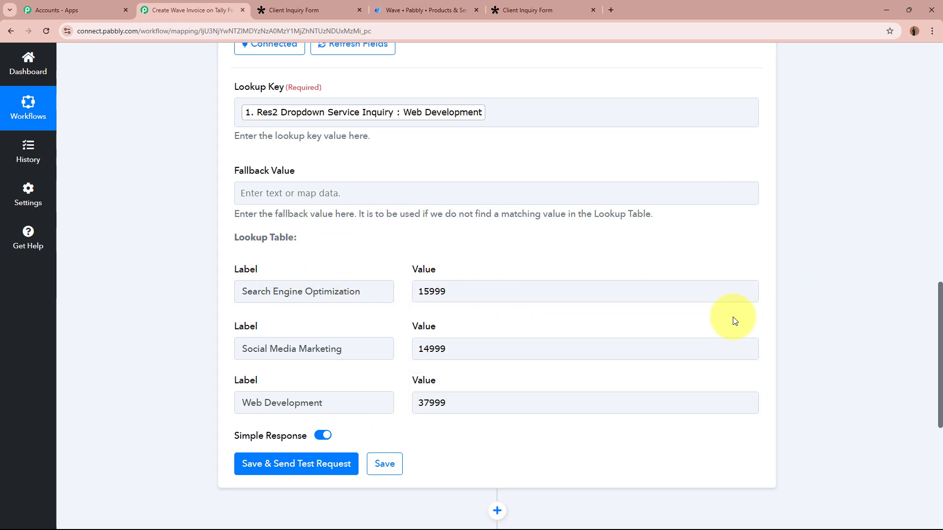
- Save and test the price lookup, confirming Web Development returns 37999
{"action": "left_click", "coordinate": [317, 464]}
{"action": "scroll", "coordinate": [178, 337], "scroll_direction": "down", "scroll_amount": 5}
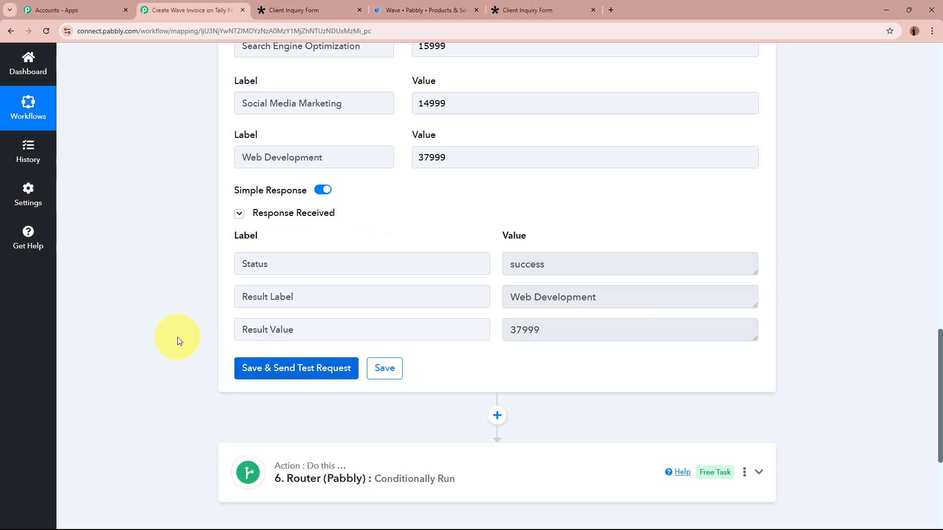
{"action": "left_click_drag", "start_coordinate": [653, 295], "coordinate": [474, 294]}
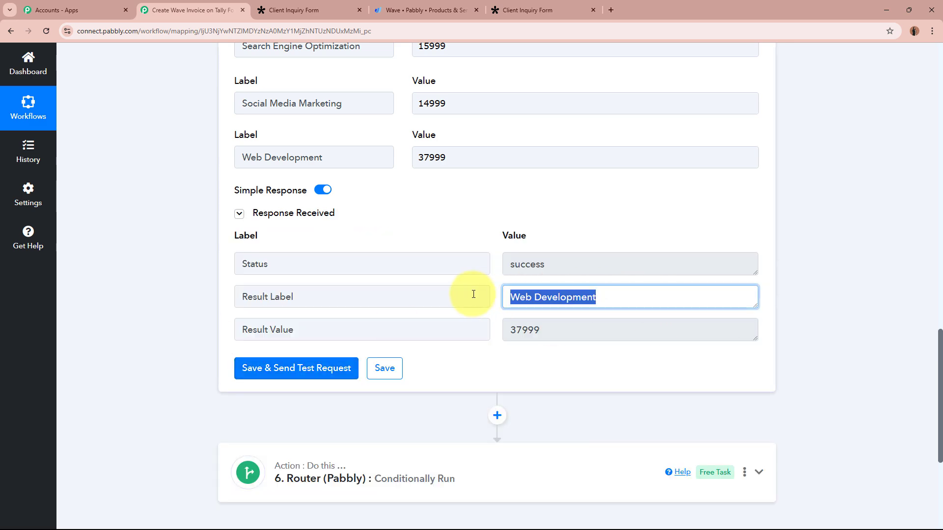
{"action": "left_click_drag", "start_coordinate": [567, 325], "coordinate": [446, 326]}
{"action": "scroll", "coordinate": [814, 325], "scroll_direction": "up", "scroll_amount": 10}
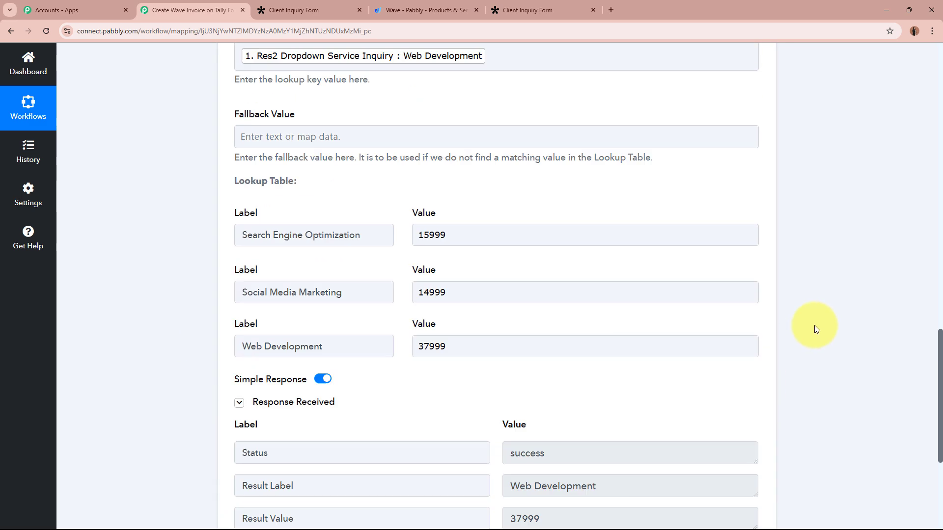
{"action": "scroll", "coordinate": [814, 325], "scroll_direction": "up", "scroll_amount": 3}
- Rename the lookup table step 5 to 'Product Price' and collapse it
{"action": "left_click", "coordinate": [740, 280]}
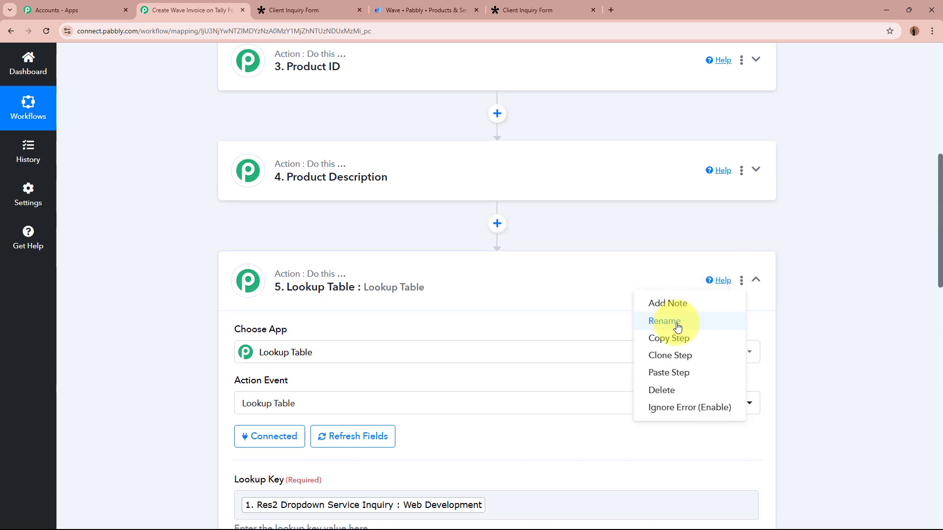
{"action": "left_click", "coordinate": [657, 320]}
{"action": "left_click_drag", "start_coordinate": [444, 293], "coordinate": [258, 287]}
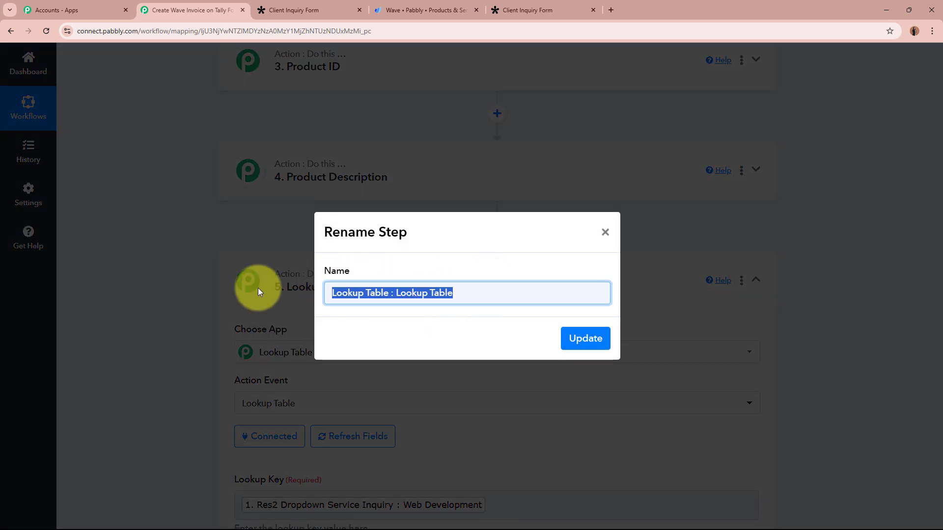
{"action": "type", "text": "Prody"}
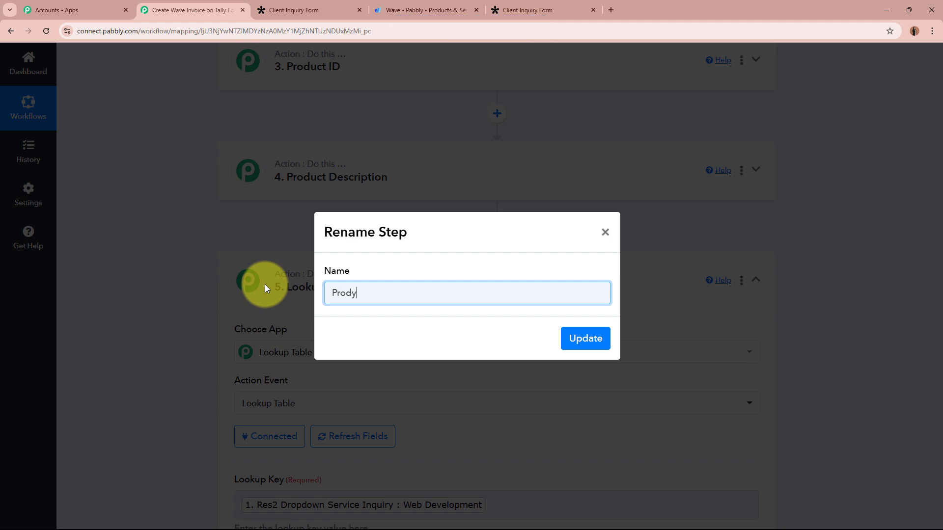
{"action": "key", "text": "BackSpace"}
{"action": "type", "text": "uct Price"}
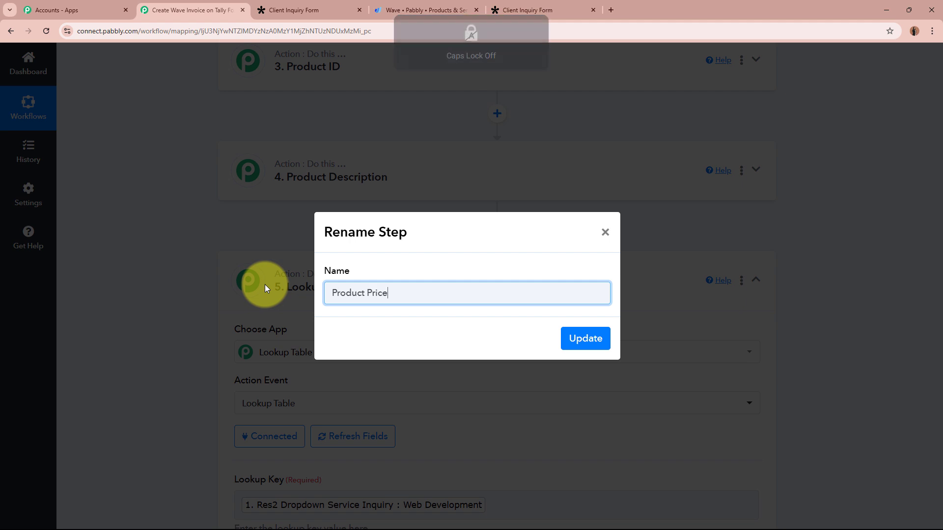
{"action": "left_click", "coordinate": [592, 345]}
{"action": "left_click", "coordinate": [755, 287]}
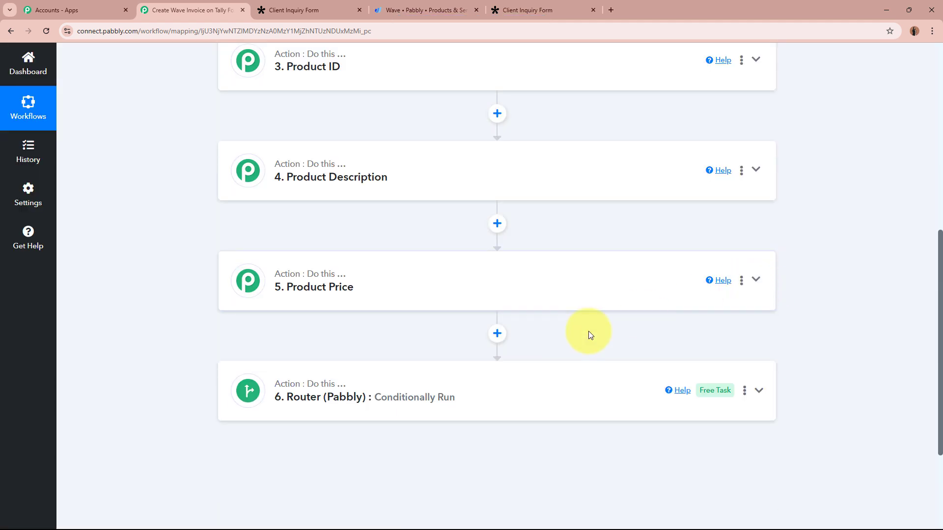
{"action": "left_click", "coordinate": [514, 389]}
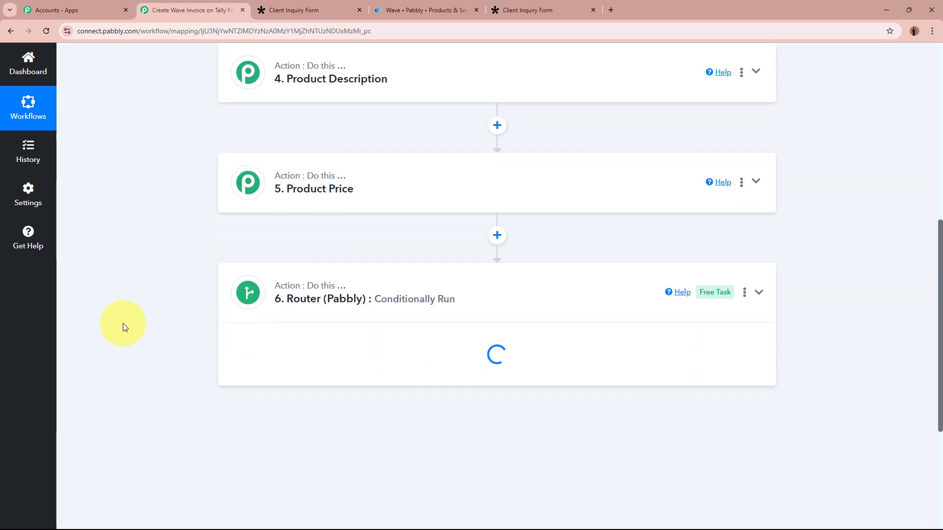
- Map the Product Description result into Route 1's Item Description field
{"action": "left_click", "coordinate": [693, 360]}
{"action": "scroll", "coordinate": [607, 211], "scroll_direction": "down", "scroll_amount": 5}
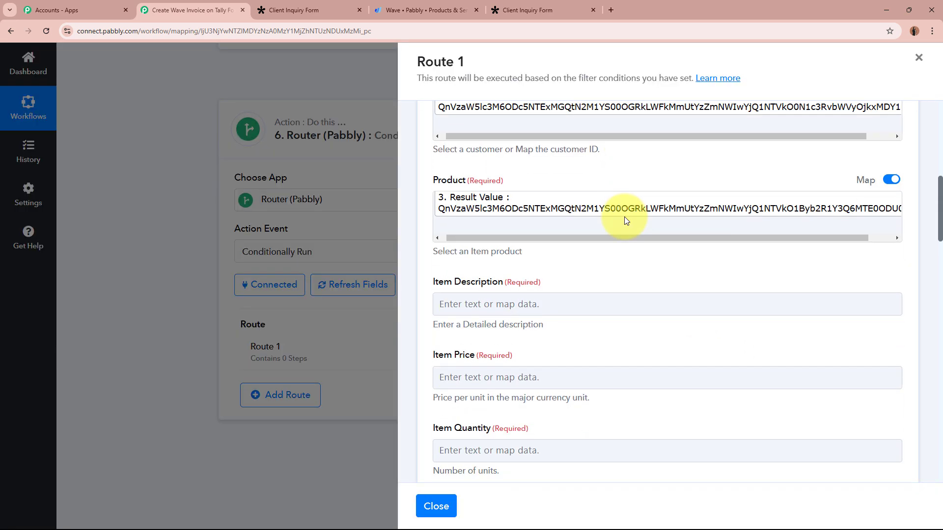
{"action": "left_click", "coordinate": [587, 211]}
{"action": "left_click", "coordinate": [621, 419]}
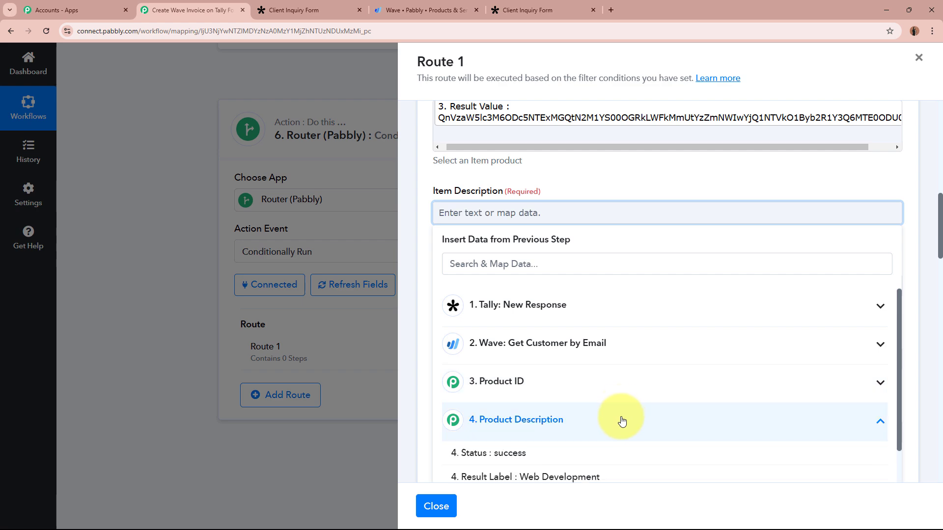
{"action": "scroll", "coordinate": [623, 404], "scroll_direction": "down", "scroll_amount": 2}
{"action": "left_click", "coordinate": [597, 420]}
{"action": "left_click", "coordinate": [576, 179]}
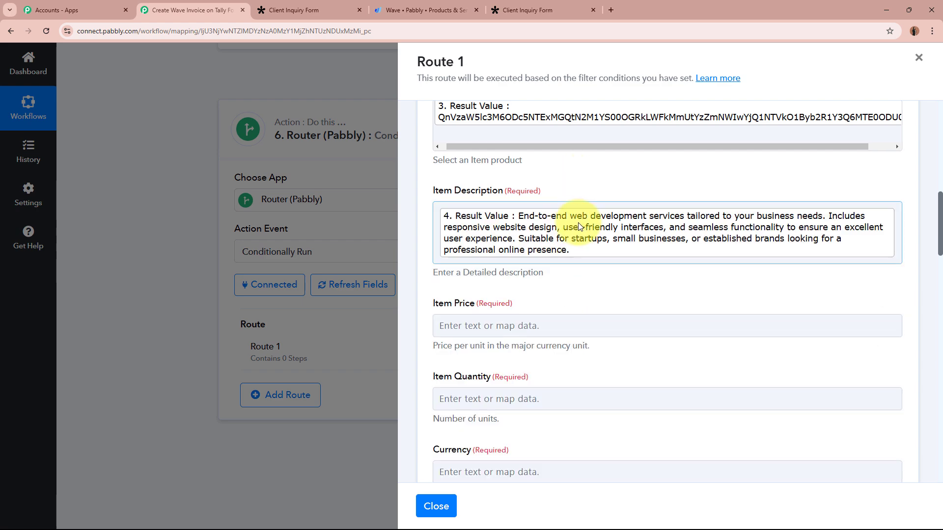
- Map the Product Price result (37999) into the Item Price field
{"action": "scroll", "coordinate": [565, 206], "scroll_direction": "down", "scroll_amount": 2}
{"action": "left_click", "coordinate": [553, 221]}
{"action": "scroll", "coordinate": [604, 447], "scroll_direction": "down", "scroll_amount": 1}
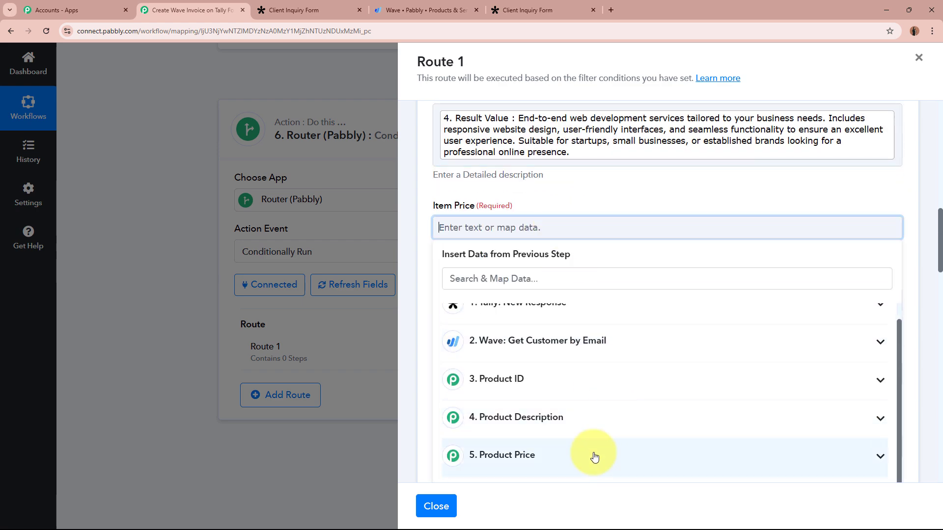
{"action": "left_click", "coordinate": [596, 457]}
{"action": "scroll", "coordinate": [581, 465], "scroll_direction": "down", "scroll_amount": 1}
{"action": "left_click", "coordinate": [581, 465]}
{"action": "left_click", "coordinate": [543, 192]}
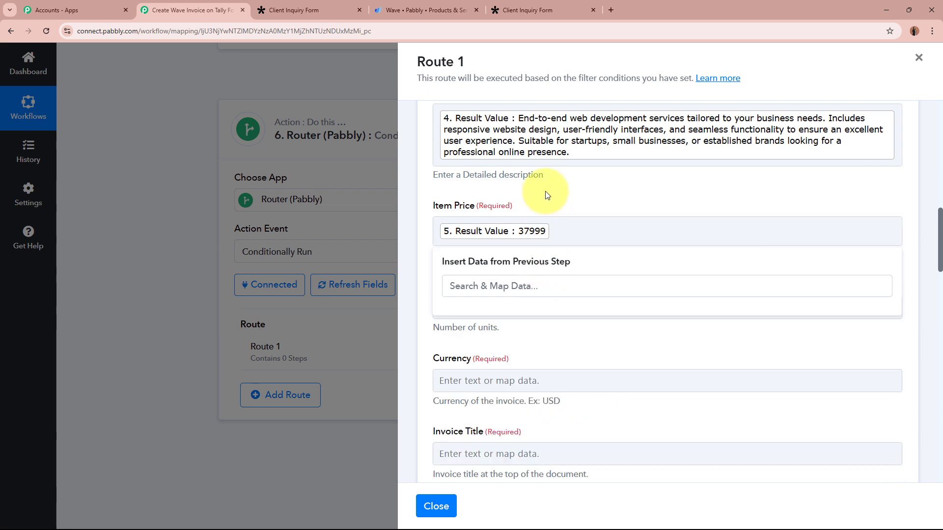
- Set the item quantity to 1 and the invoice currency to INR
{"action": "left_click", "coordinate": [508, 307]}
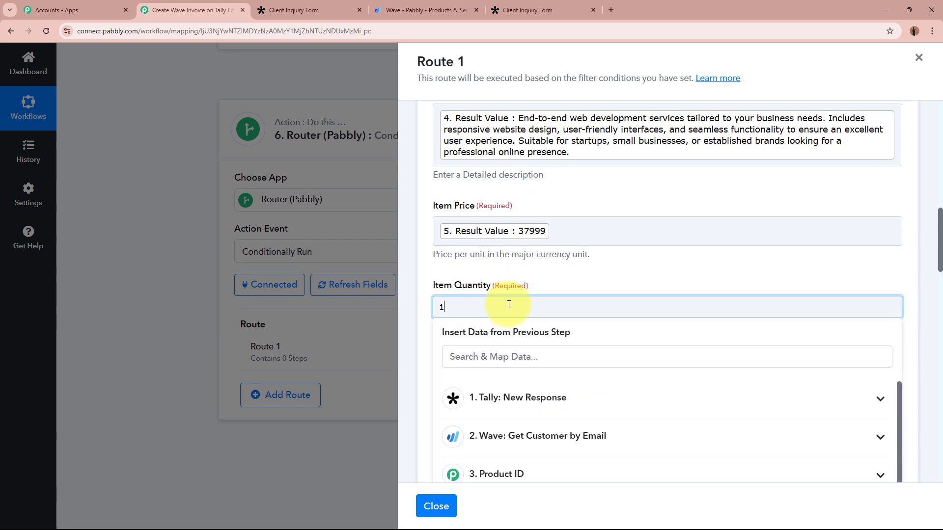
{"action": "left_click", "coordinate": [613, 263]}
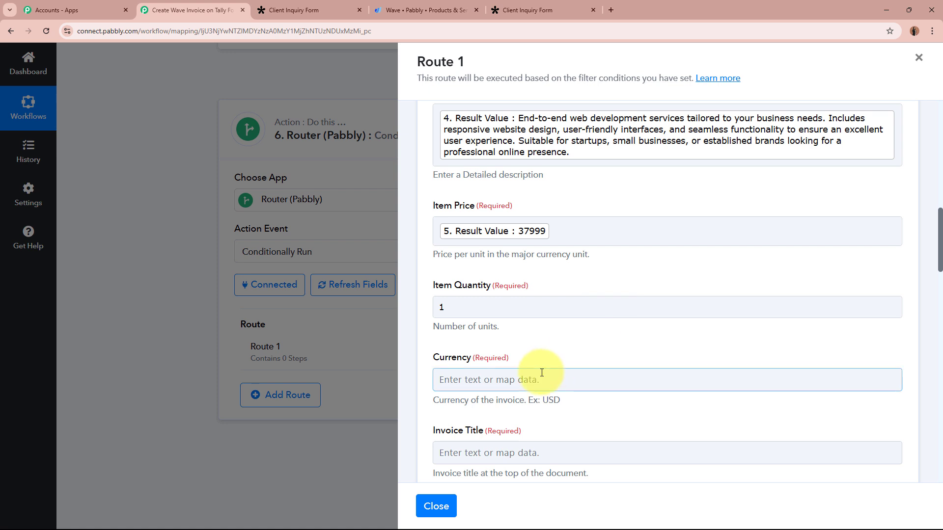
{"action": "left_click", "coordinate": [541, 372]}
{"action": "key", "text": "Caps_Lock"}
{"action": "type", "text": "INR"}
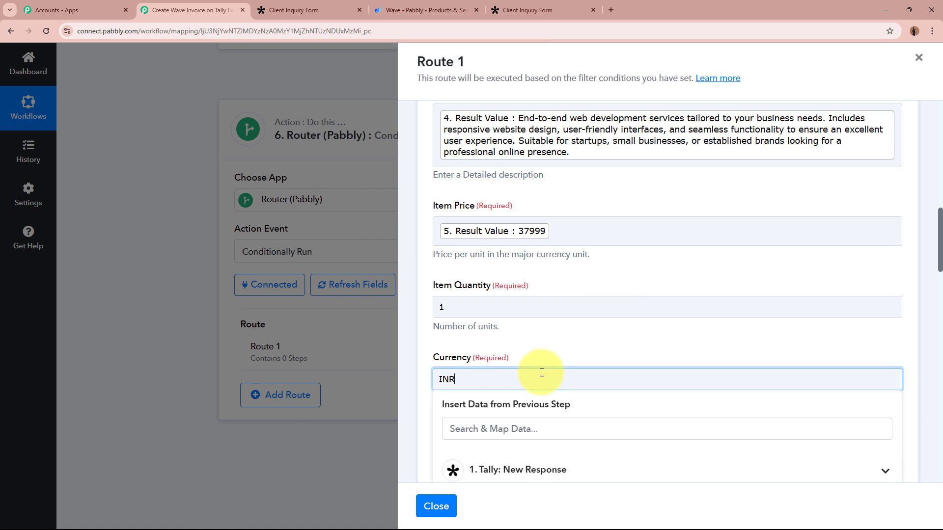
{"action": "left_click", "coordinate": [564, 352]}
{"action": "scroll", "coordinate": [562, 349], "scroll_direction": "down", "scroll_amount": 3}
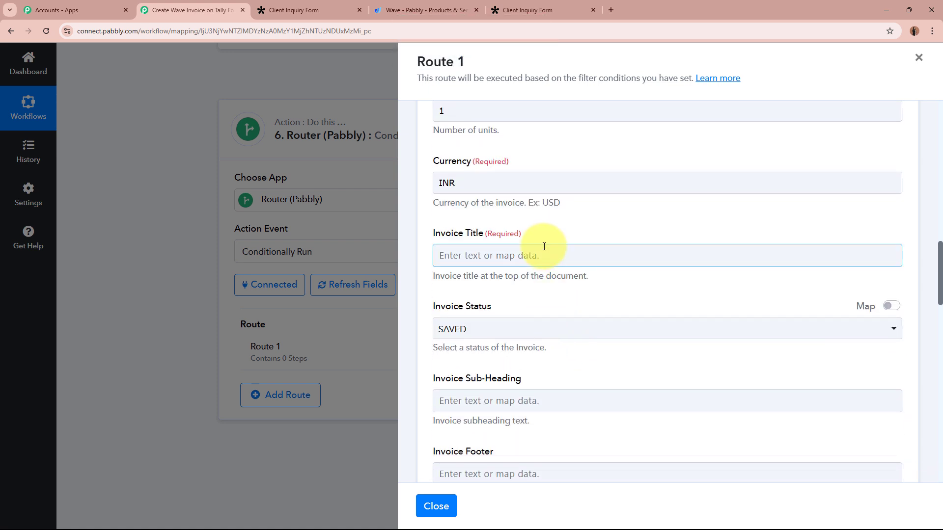
- Build the invoice title from 'NEW INVOICE' plus the respondent's first and last name
{"action": "left_click", "coordinate": [544, 246]}
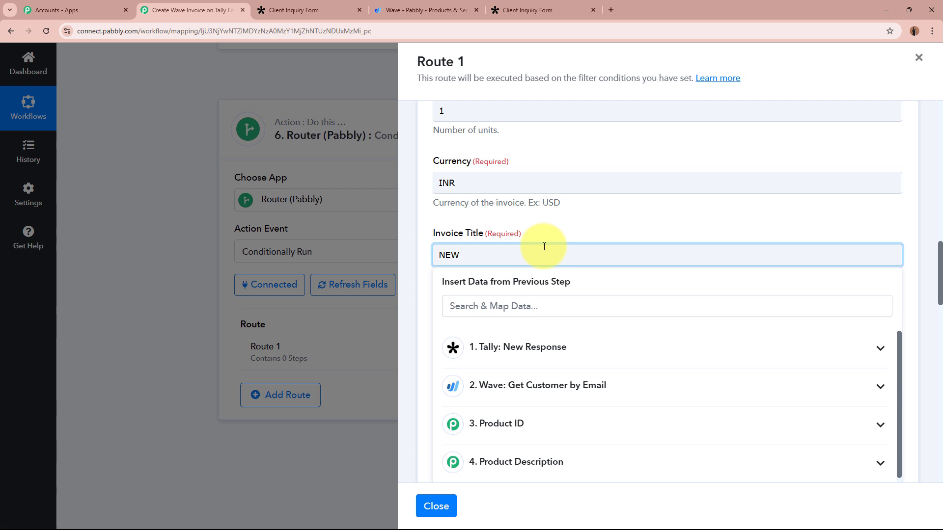
{"action": "left_click", "coordinate": [606, 361]}
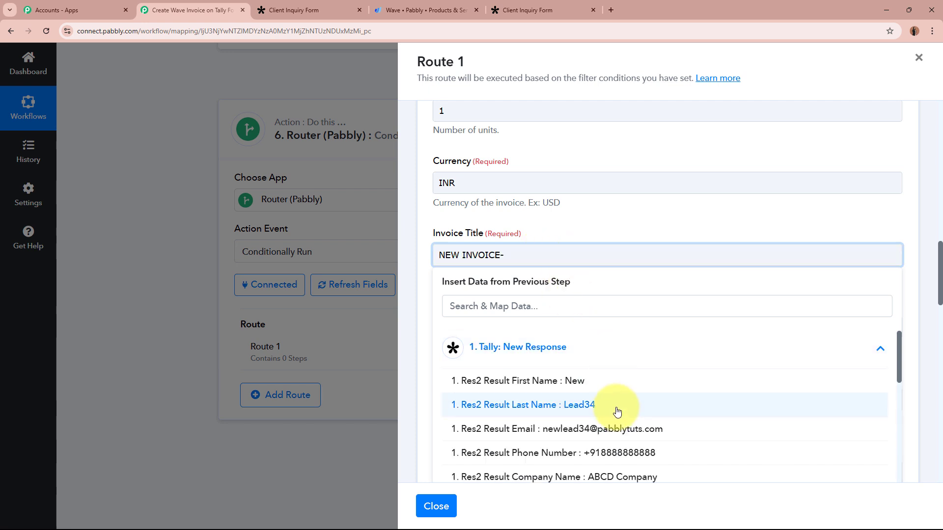
{"action": "left_click", "coordinate": [618, 385]}
{"action": "left_click", "coordinate": [632, 412]}
{"action": "left_click", "coordinate": [611, 231]}
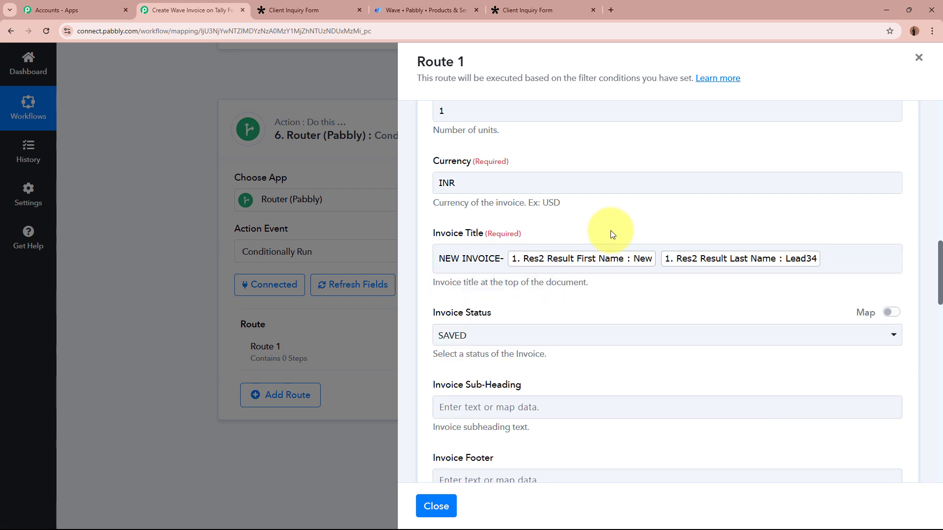
{"action": "scroll", "coordinate": [611, 231], "scroll_direction": "down", "scroll_amount": 2}
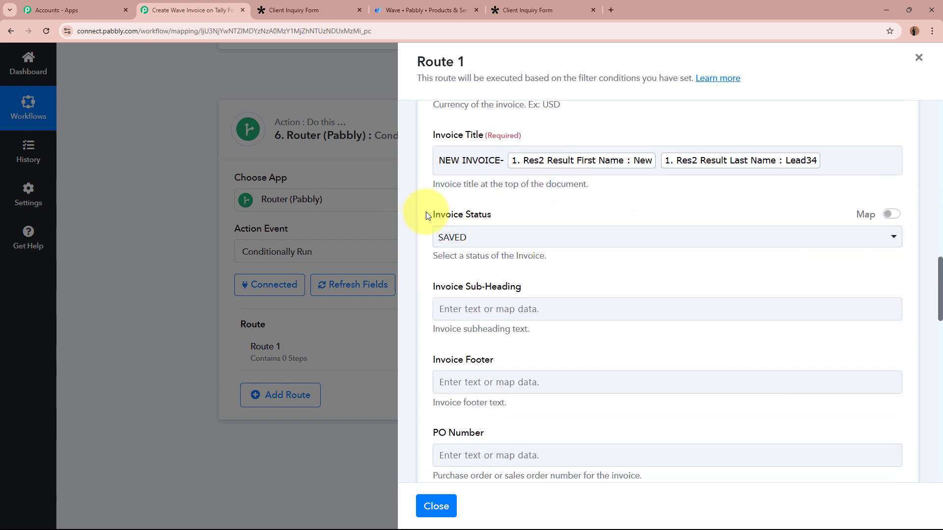
{"action": "left_click_drag", "start_coordinate": [426, 215], "coordinate": [564, 217]}
{"action": "left_click", "coordinate": [564, 217]}
- Save and test the Wave invoice action, checking the new invoice's id
{"action": "scroll", "coordinate": [564, 217], "scroll_direction": "down", "scroll_amount": 2}
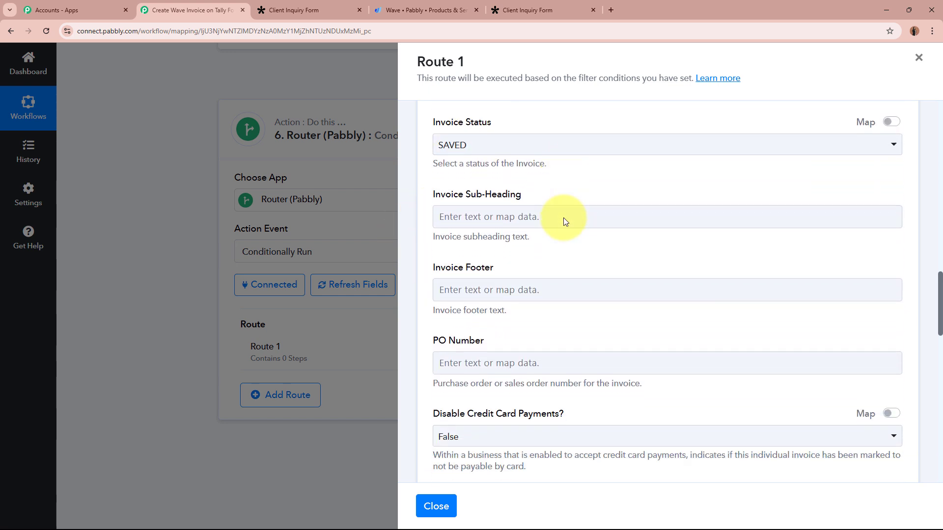
{"action": "scroll", "coordinate": [518, 229], "scroll_direction": "down", "scroll_amount": 10}
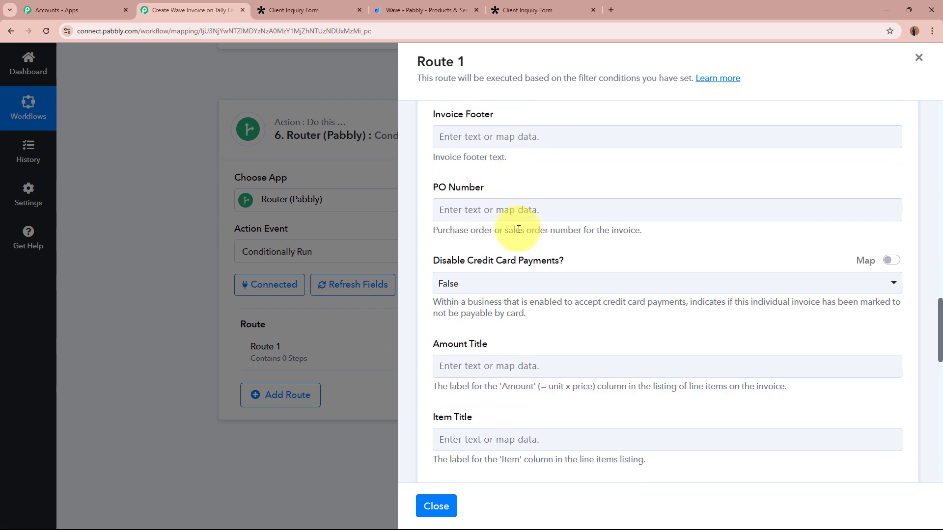
{"action": "scroll", "coordinate": [518, 229], "scroll_direction": "down", "scroll_amount": 9}
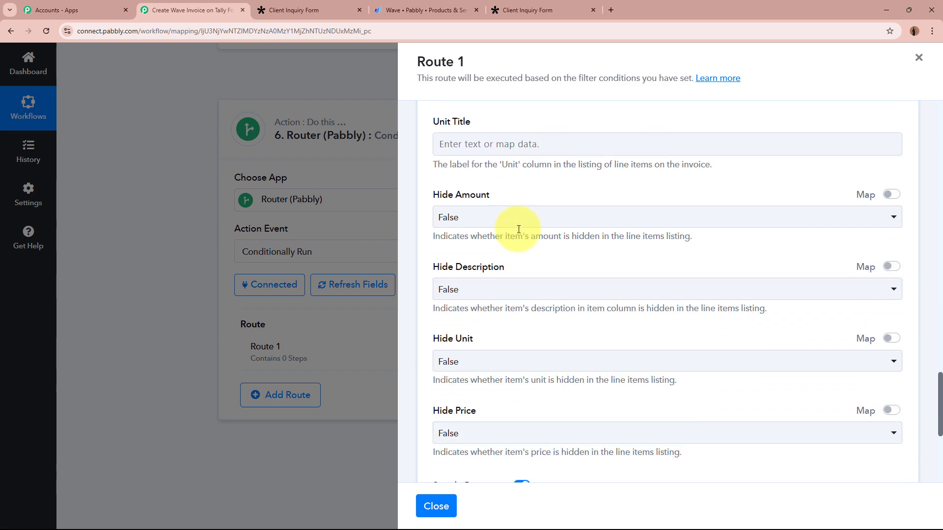
{"action": "left_click", "coordinate": [516, 248]}
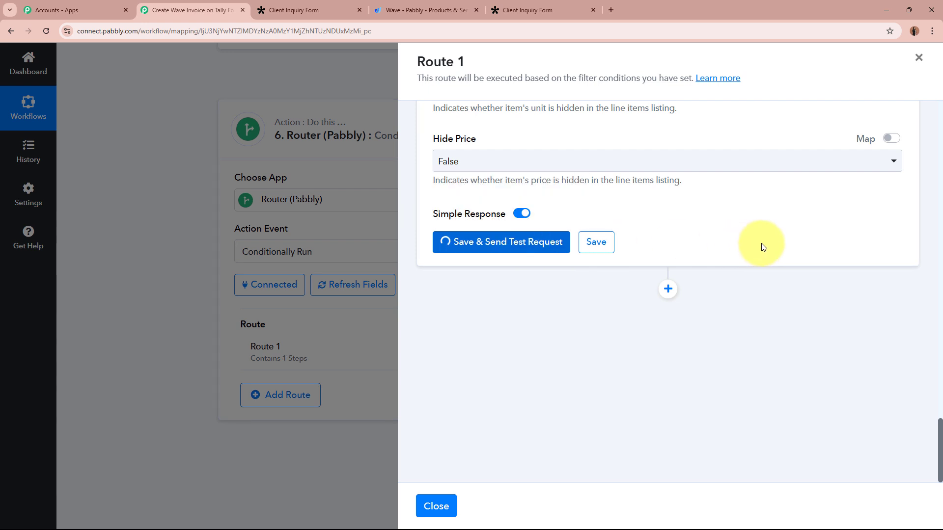
{"action": "scroll", "coordinate": [761, 243], "scroll_direction": "down", "scroll_amount": 2}
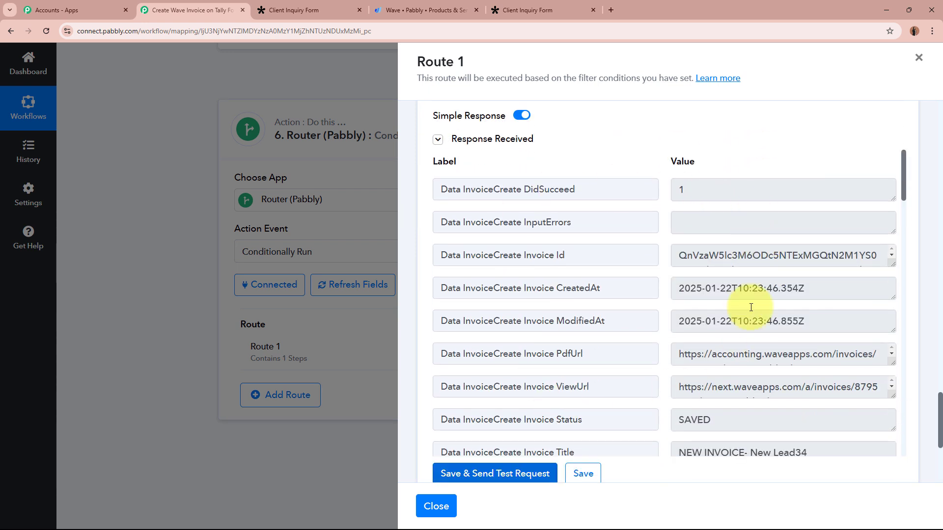
{"action": "left_click_drag", "start_coordinate": [672, 255], "coordinate": [870, 264]}
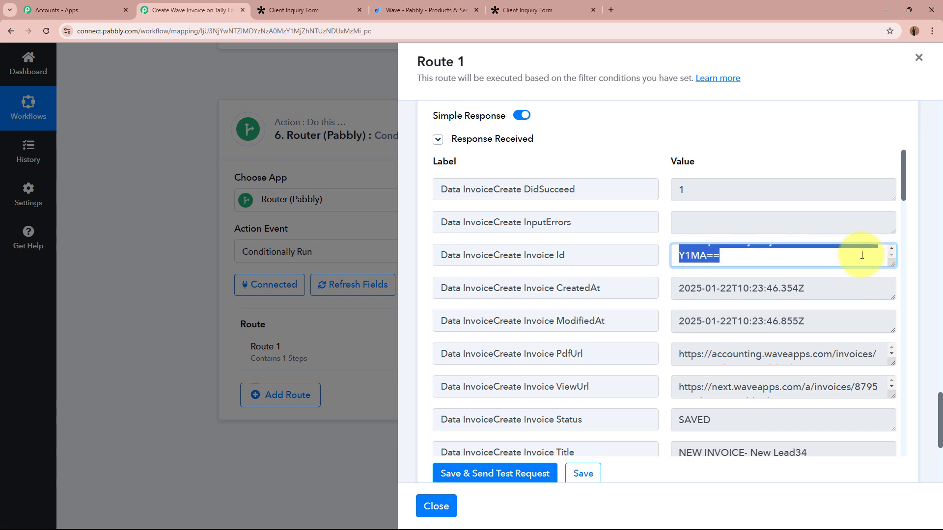
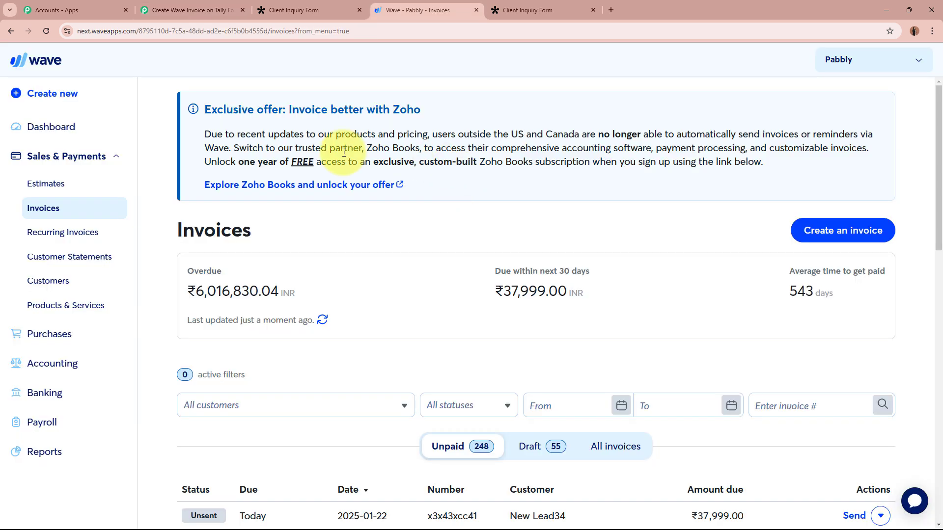
- Open the unpaid New Lead34 invoice for ₹37,999.00 from Wave's Invoices list
{"action": "scroll", "coordinate": [523, 226], "scroll_direction": "down", "scroll_amount": 5}
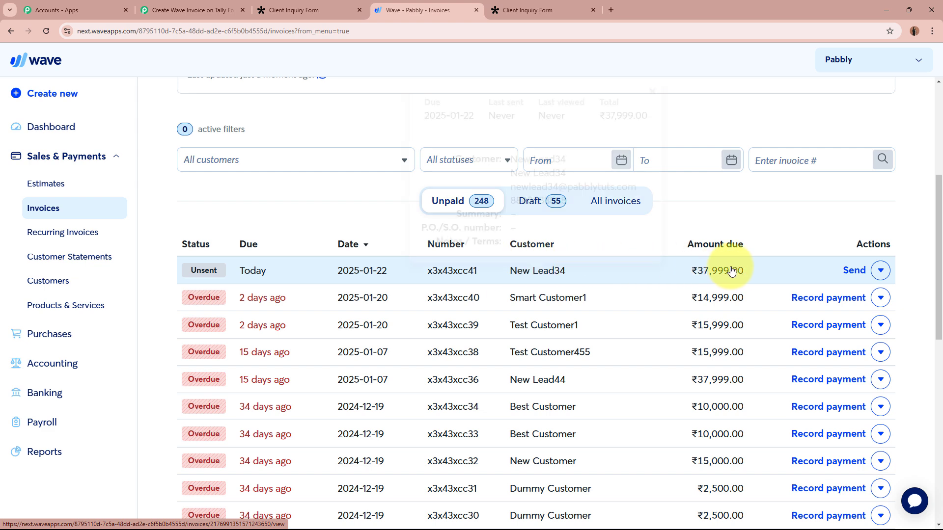
{"action": "mouse_move", "coordinate": [534, 277]}
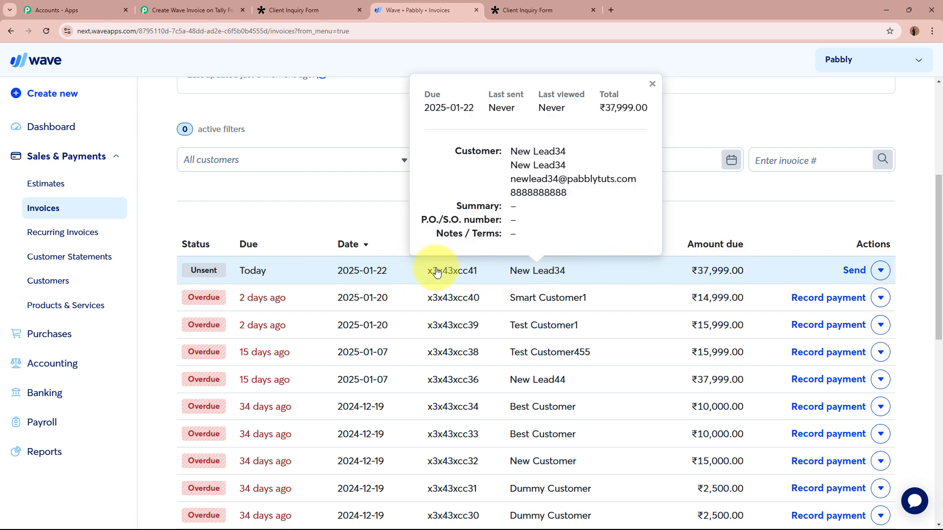
{"action": "left_click", "coordinate": [274, 273]}
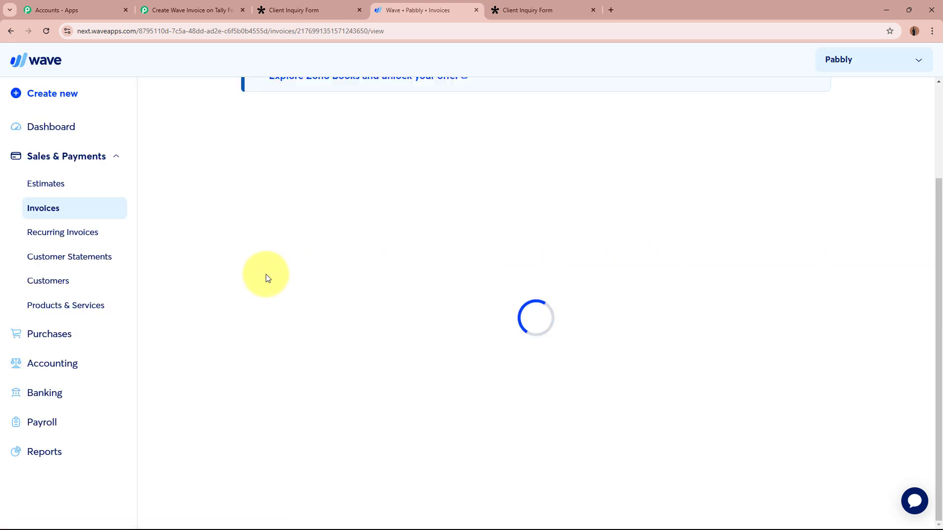
- Check the invoice title 'NEW INVOICE- NEW LEAD34', billed customer, and billing and shipping addresses
{"action": "scroll", "coordinate": [267, 276], "scroll_direction": "down", "scroll_amount": 10}
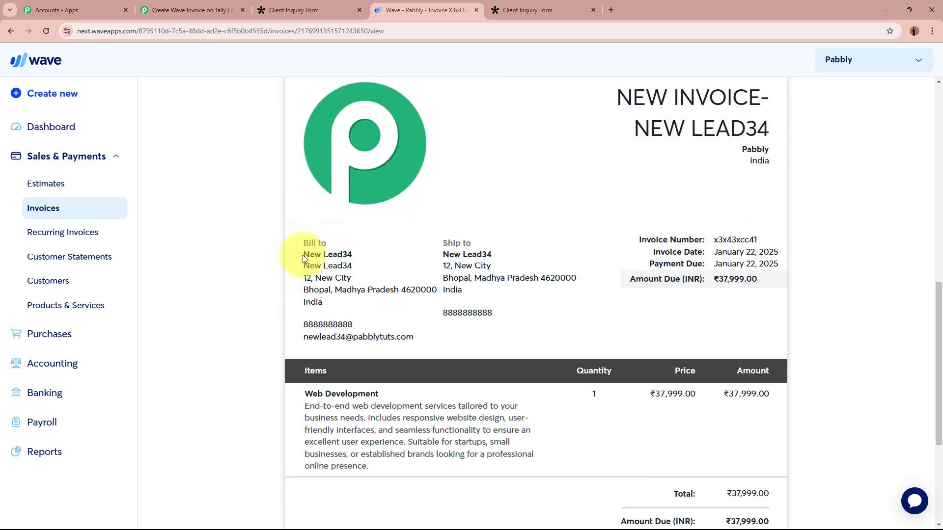
{"action": "left_click_drag", "start_coordinate": [302, 255], "coordinate": [364, 256]}
{"action": "triple_click", "coordinate": [670, 83]}
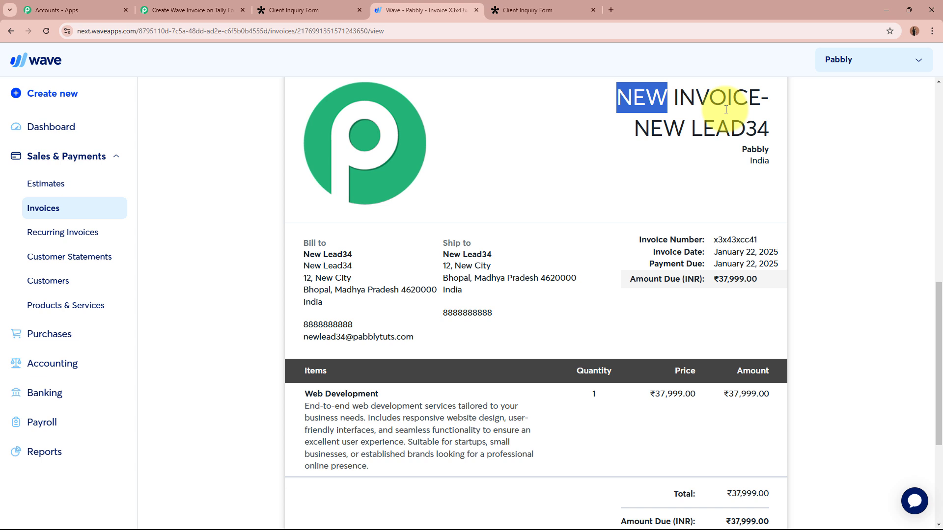
{"action": "left_click", "coordinate": [774, 125]}
{"action": "left_click_drag", "start_coordinate": [304, 263], "coordinate": [424, 306]}
{"action": "left_click_drag", "start_coordinate": [445, 252], "coordinate": [497, 299]}
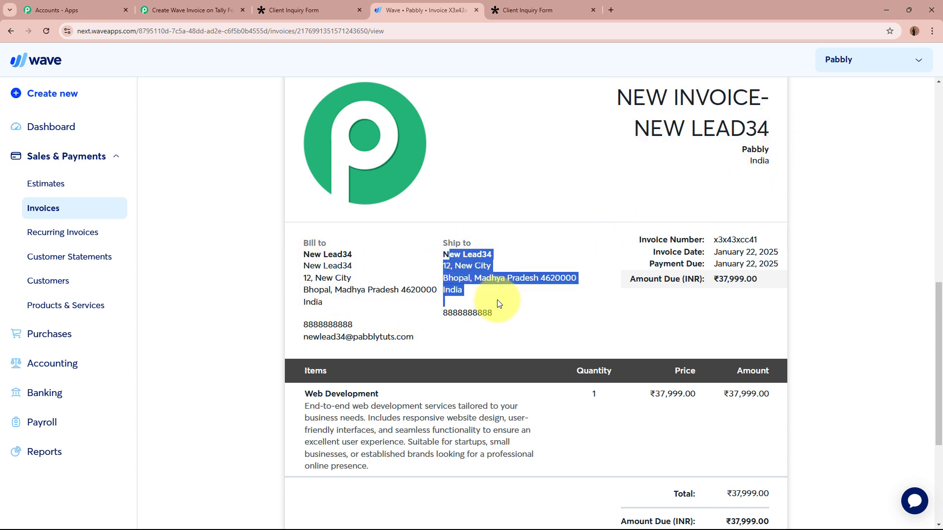
{"action": "left_click", "coordinate": [497, 300]}
- Verify the Web Development item, its quantity, price and ₹37,999.00 amount due, then return to Pabbly
{"action": "scroll", "coordinate": [788, 293], "scroll_direction": "down", "scroll_amount": 3}
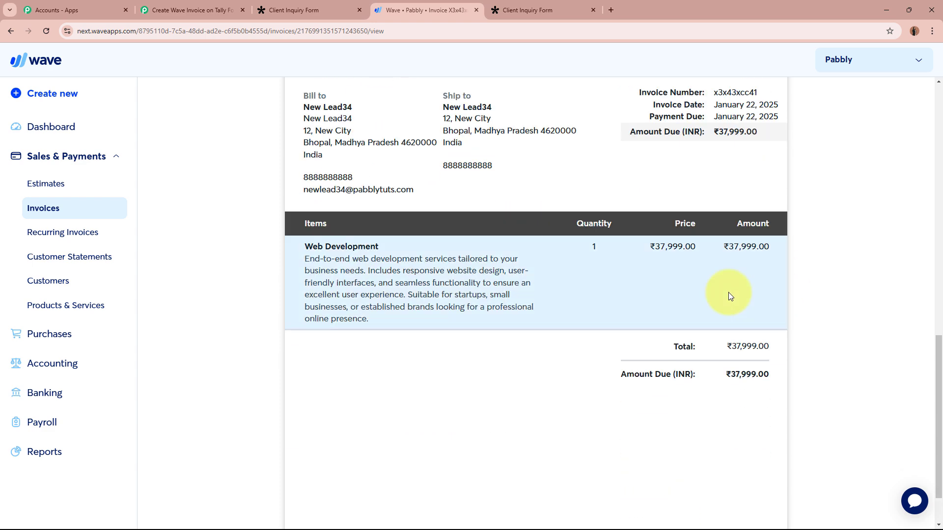
{"action": "left_click_drag", "start_coordinate": [303, 251], "coordinate": [378, 248]}
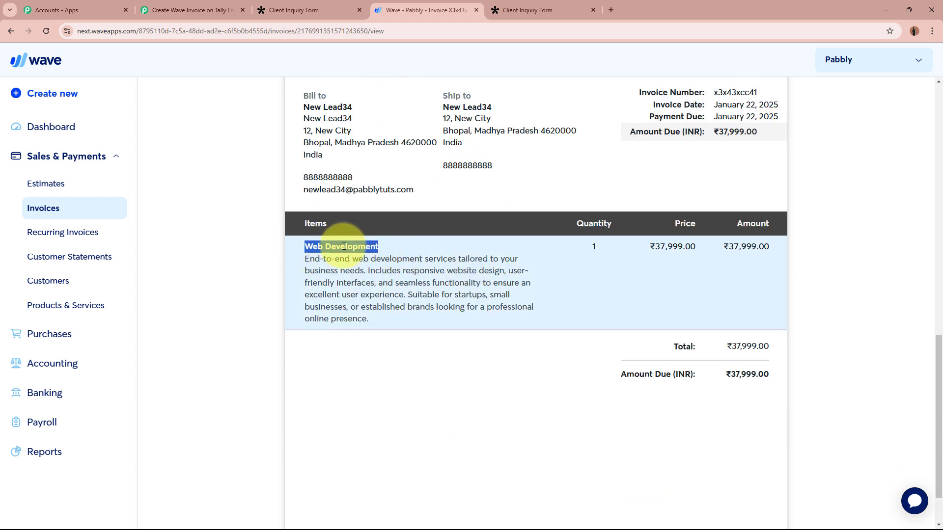
{"action": "left_click_drag", "start_coordinate": [306, 259], "coordinate": [384, 319]}
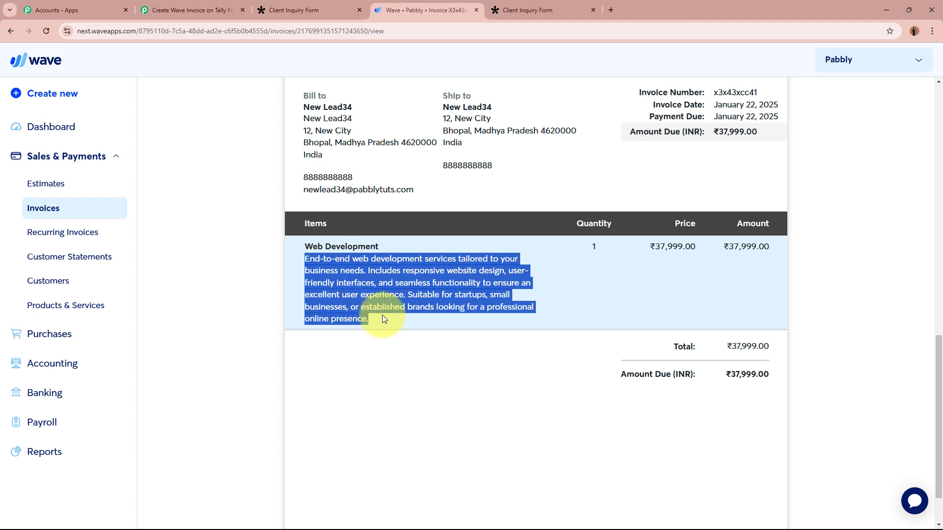
{"action": "double_click", "coordinate": [597, 249]}
{"action": "left_click_drag", "start_coordinate": [647, 247], "coordinate": [769, 246]}
{"action": "left_click_drag", "start_coordinate": [724, 375], "coordinate": [785, 376]}
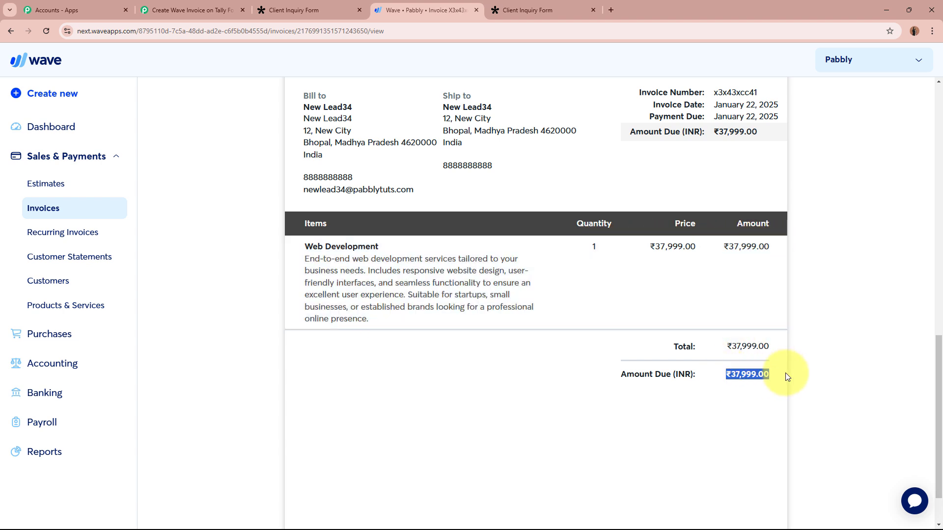
{"action": "scroll", "coordinate": [845, 357], "scroll_direction": "up", "scroll_amount": 2}
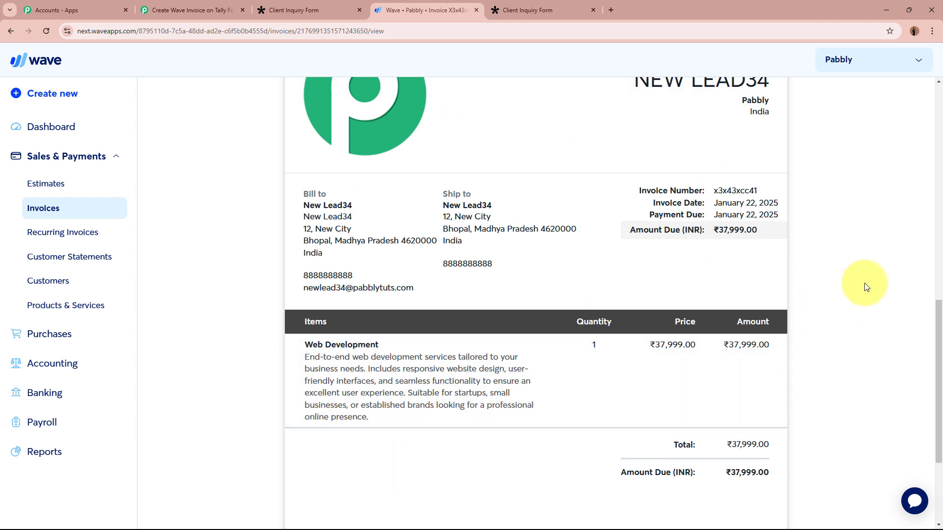
{"action": "left_click", "coordinate": [208, 17]}
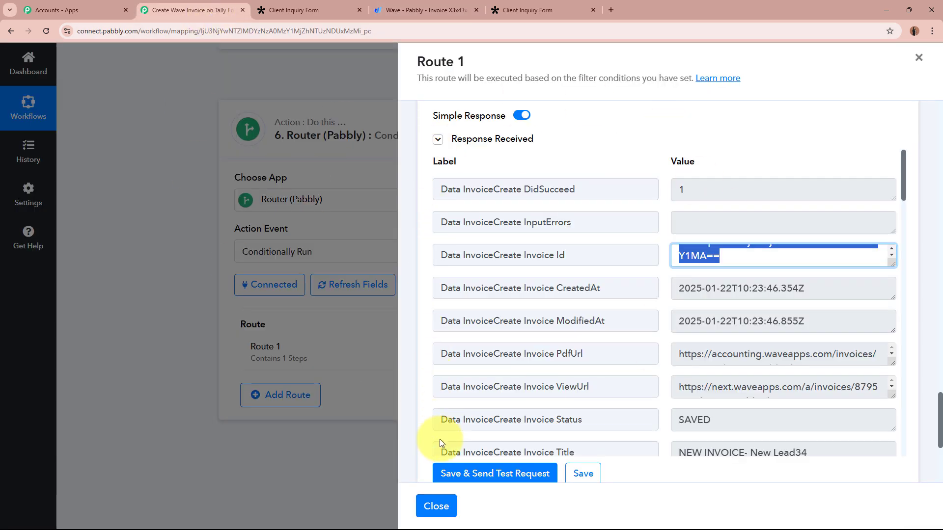
- Rename the router's first route from Route 1 to 'Existing Customer'
{"action": "left_click", "coordinate": [436, 506]}
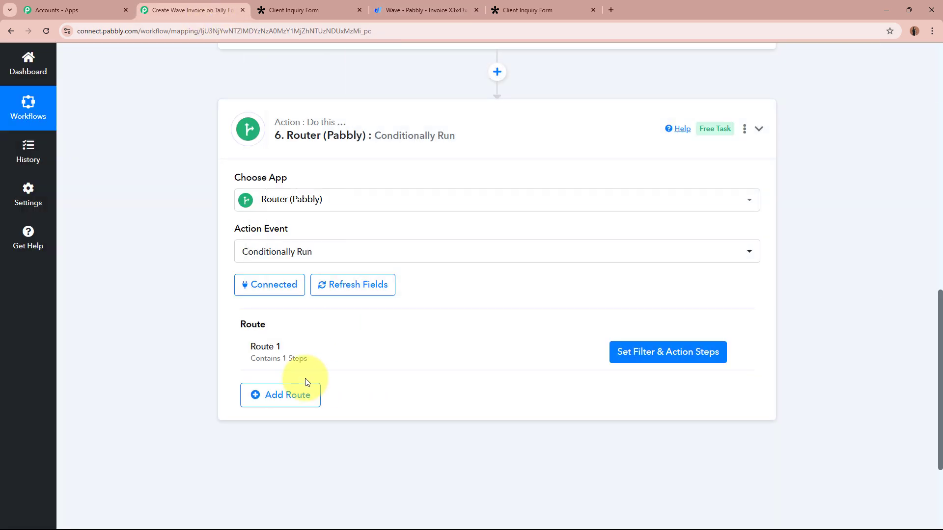
{"action": "left_click", "coordinate": [737, 355]}
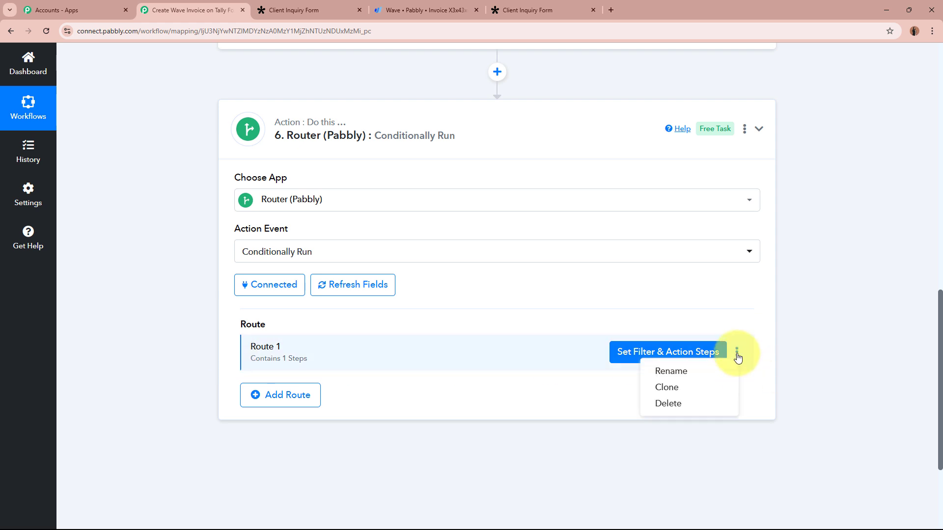
{"action": "left_click", "coordinate": [671, 371]}
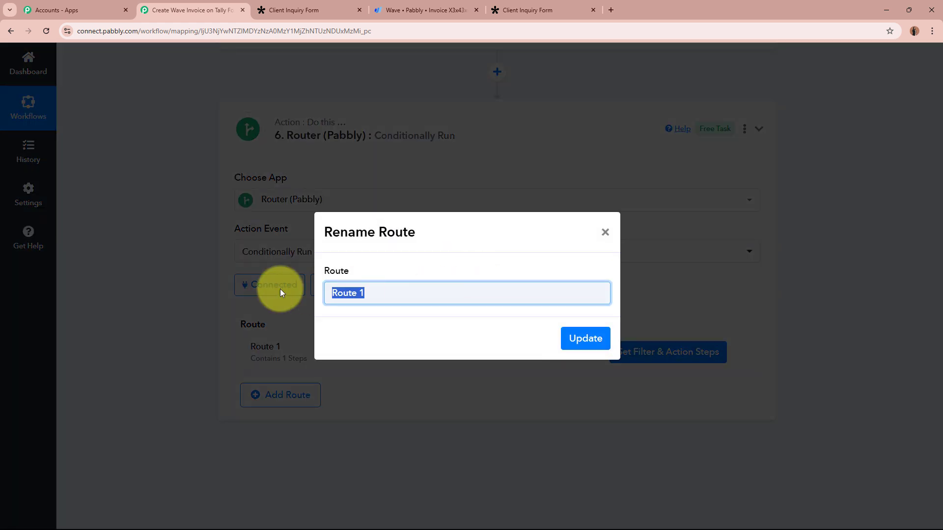
{"action": "key", "text": "Caps_Lock"}
{"action": "type", "text": "Existing Customer"}
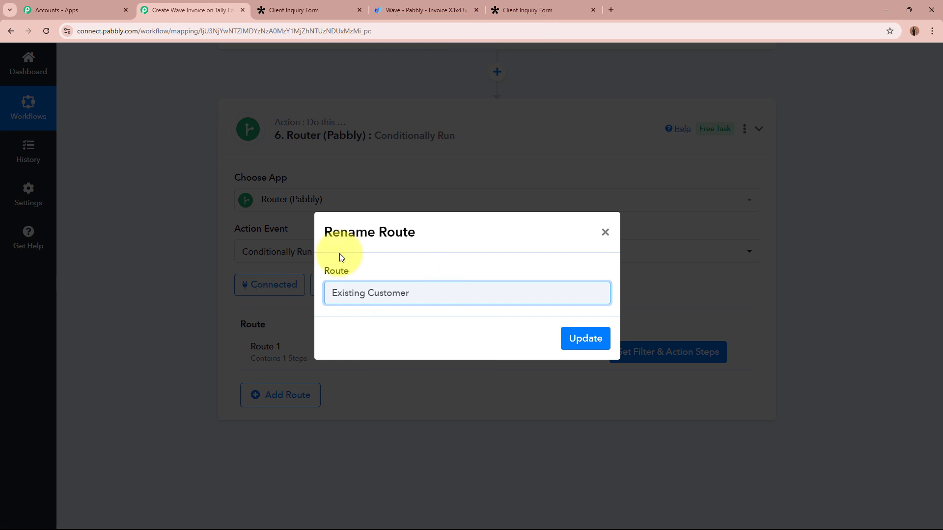
{"action": "left_click", "coordinate": [585, 339]}
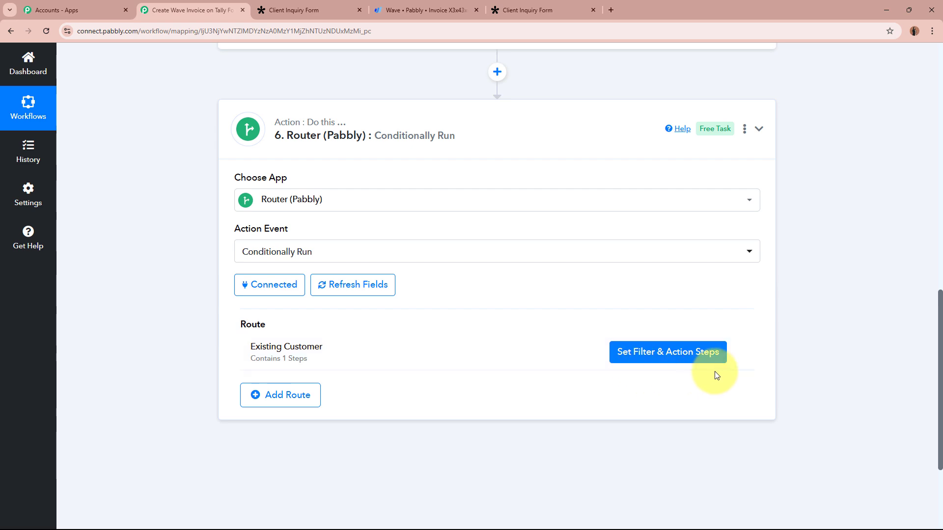
{"action": "scroll", "coordinate": [715, 374], "scroll_direction": "up", "scroll_amount": 10}
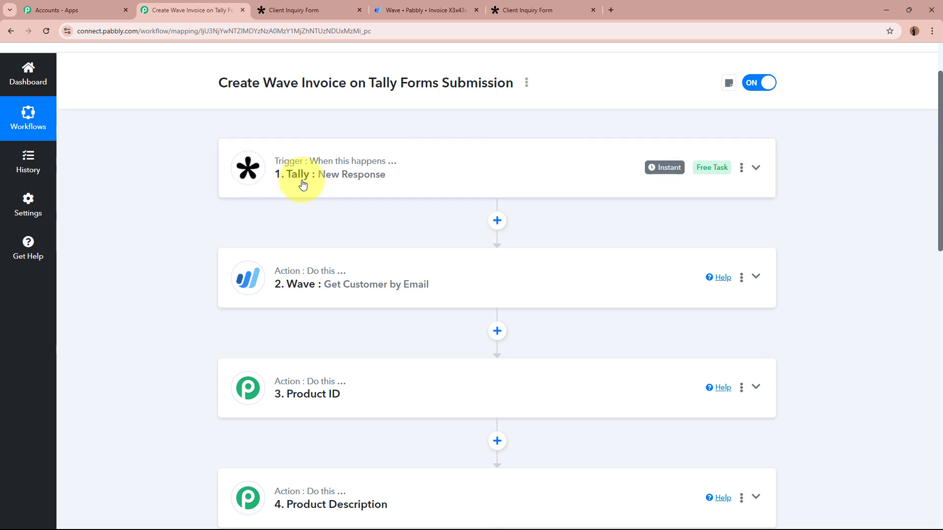
- Clone the Existing Customer route and rename the copy 'New Customer'
{"action": "scroll", "coordinate": [404, 183], "scroll_direction": "down", "scroll_amount": 10}
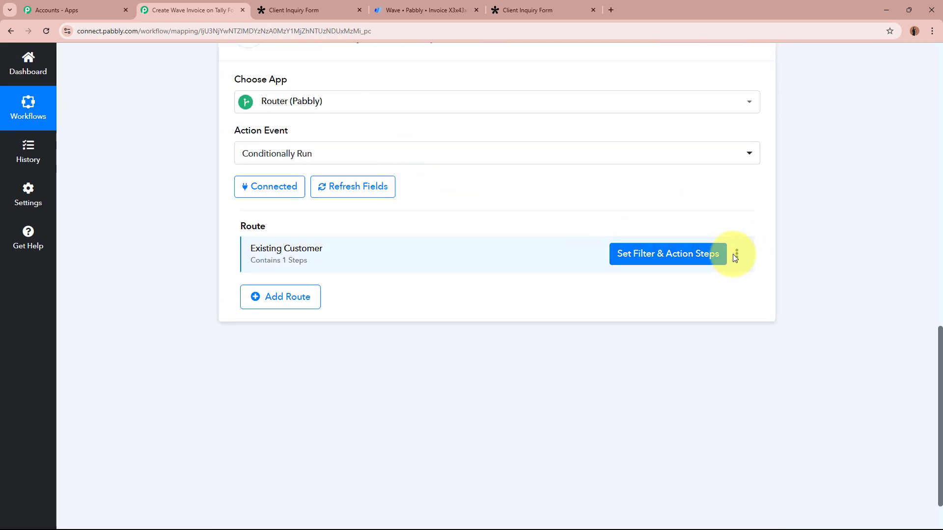
{"action": "left_click", "coordinate": [736, 255]}
{"action": "left_click", "coordinate": [711, 289]}
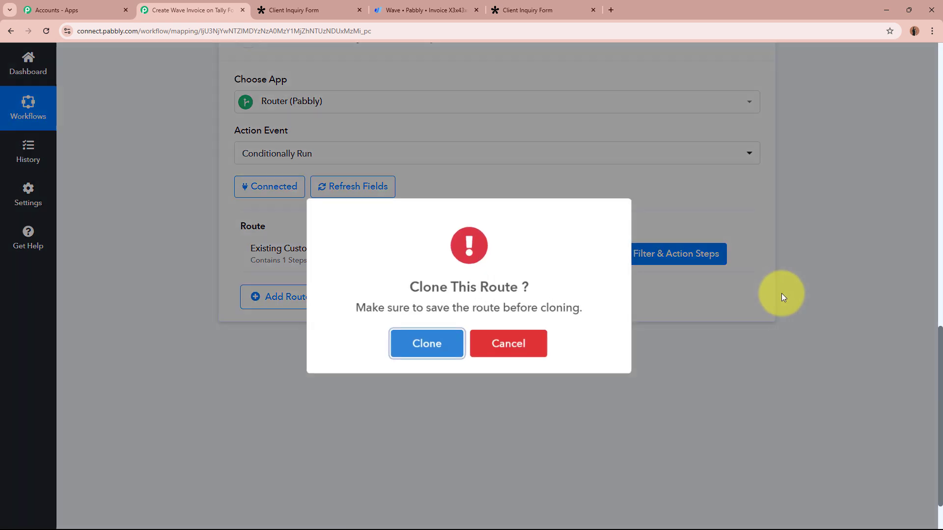
{"action": "left_click", "coordinate": [435, 341]}
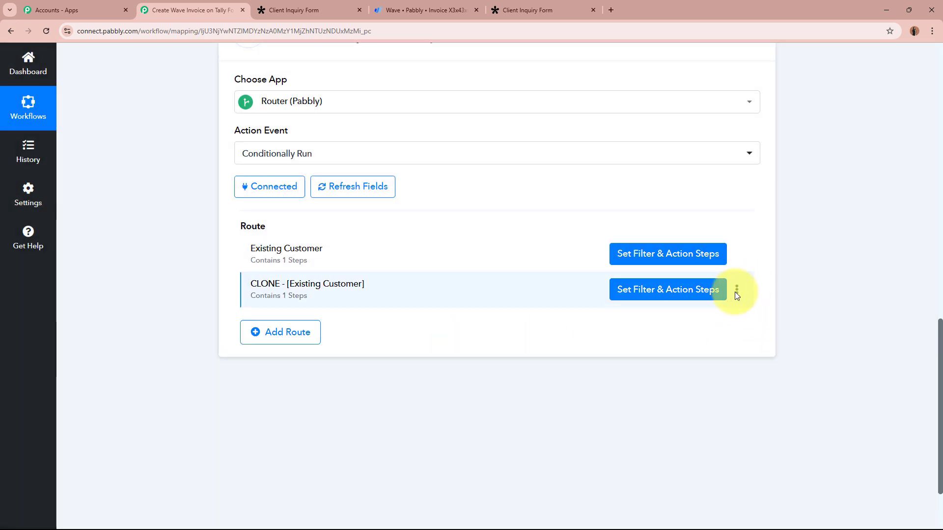
{"action": "left_click", "coordinate": [671, 308]}
{"action": "left_click_drag", "start_coordinate": [455, 291], "coordinate": [242, 287]}
{"action": "type", "text": "New Customer"}
{"action": "left_click", "coordinate": [596, 339]}
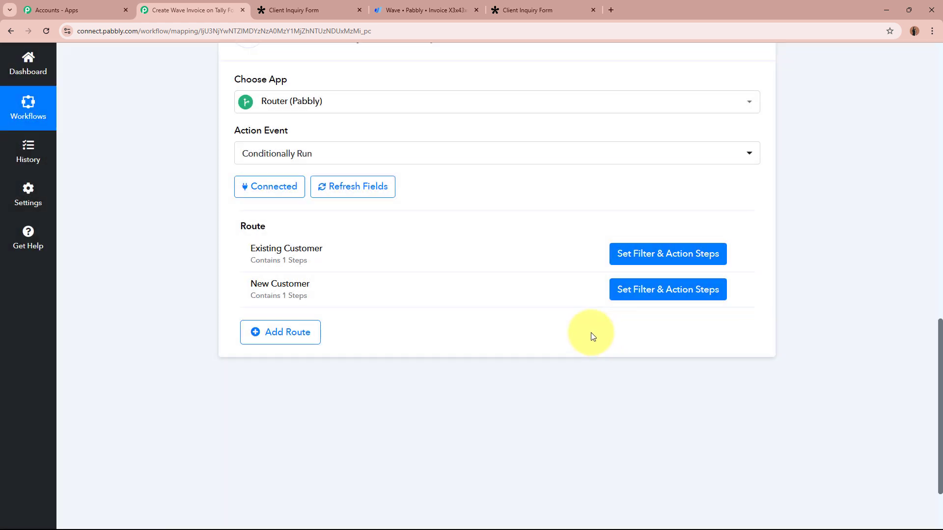
{"action": "left_click", "coordinate": [679, 294]}
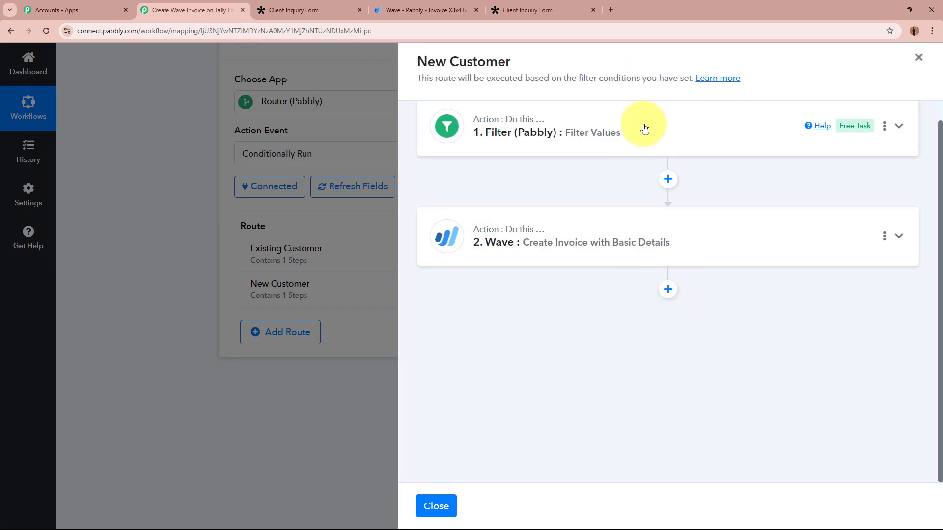
- Set the New Customer filter on Data Business Customers to Does not exist, then save and test
{"action": "left_click", "coordinate": [644, 129]}
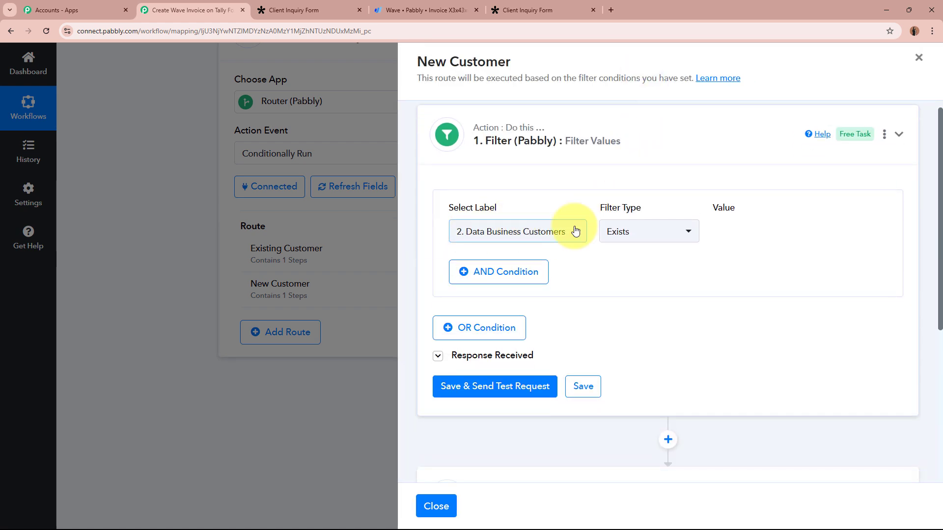
{"action": "triple_click", "coordinate": [458, 210]}
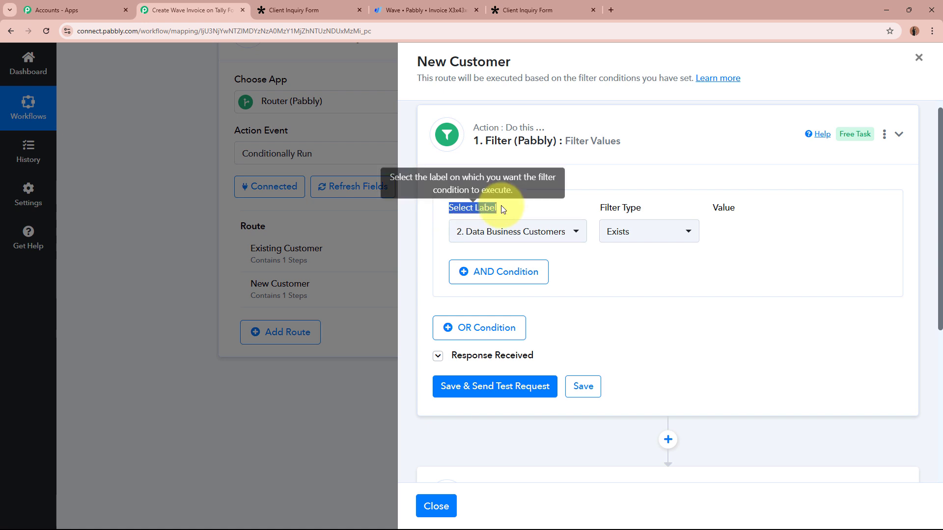
{"action": "left_click", "coordinate": [685, 234]}
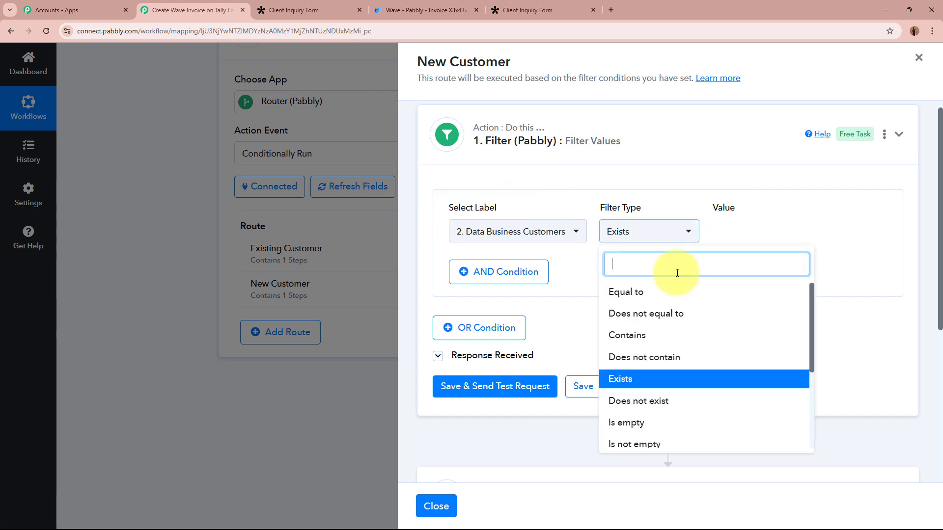
{"action": "left_click", "coordinate": [658, 400]}
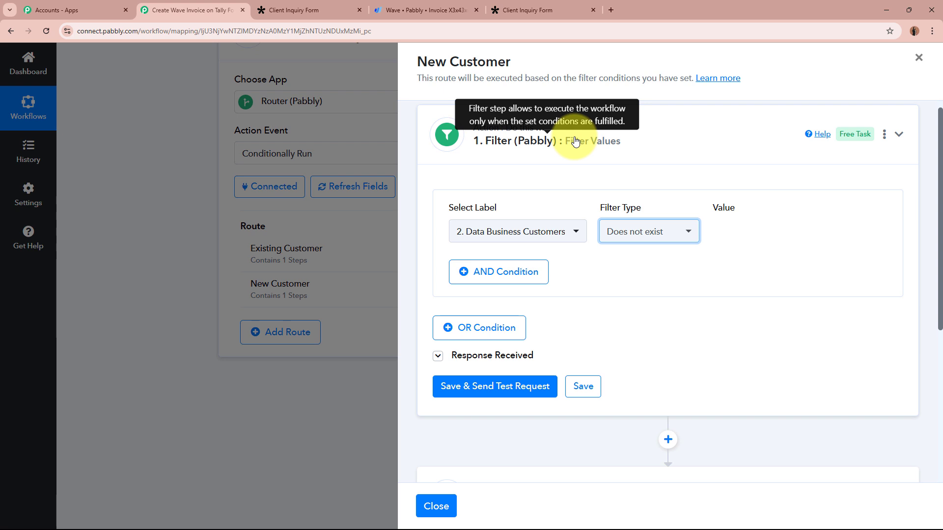
{"action": "left_click", "coordinate": [694, 143]}
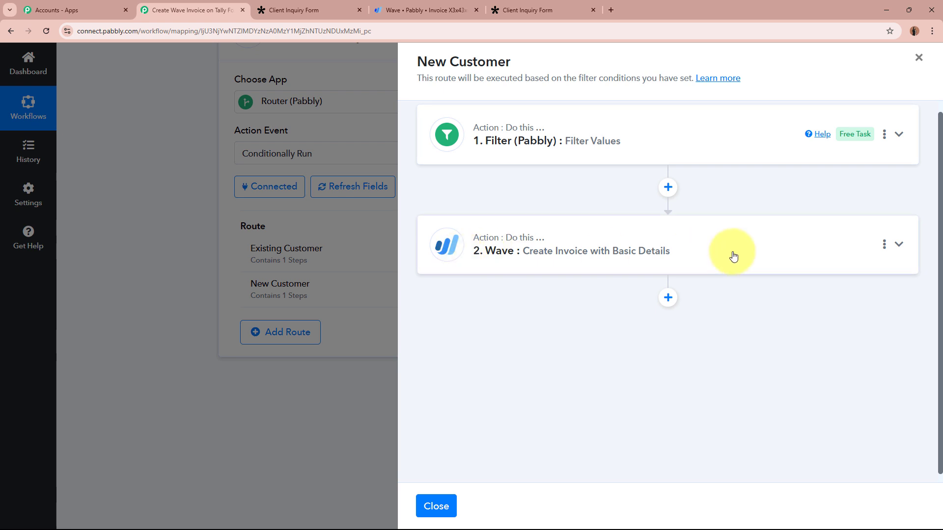
{"action": "left_click", "coordinate": [919, 57]}
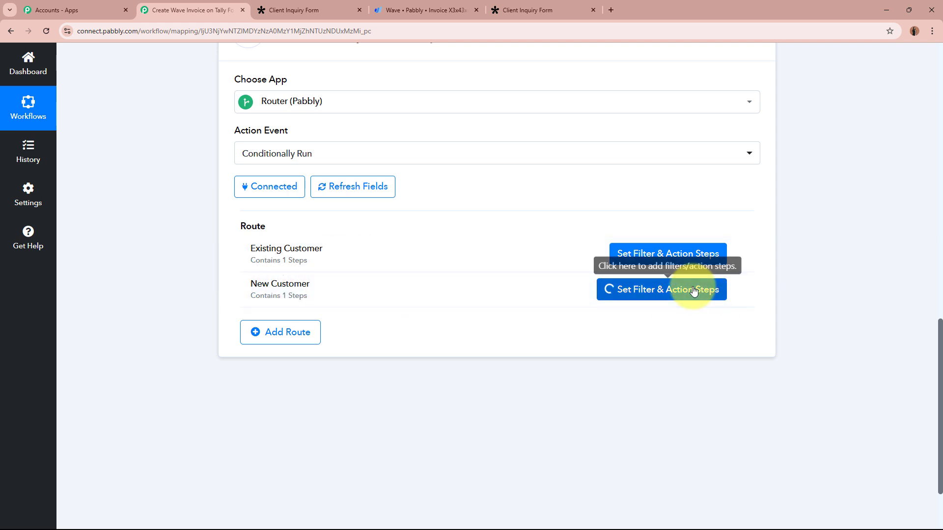
{"action": "left_click", "coordinate": [722, 290]}
{"action": "left_click", "coordinate": [657, 129]}
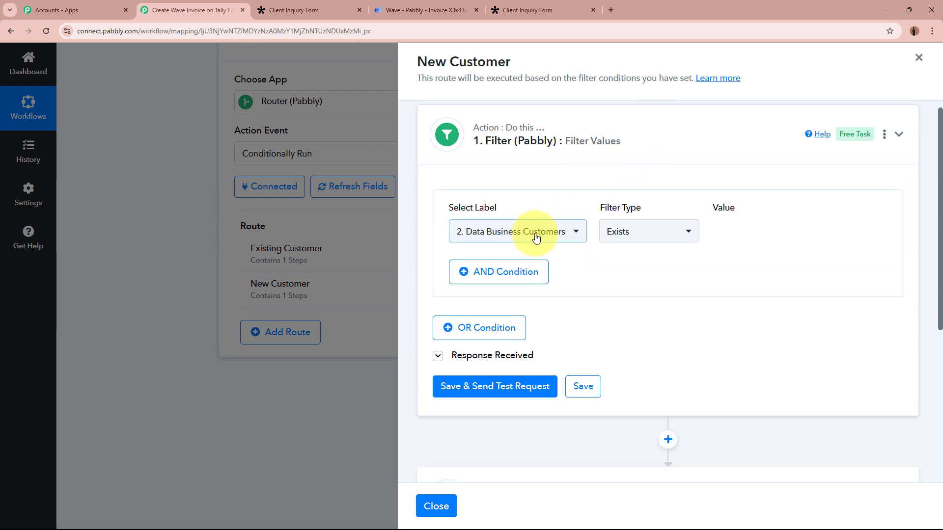
{"action": "left_click", "coordinate": [657, 234]}
{"action": "left_click", "coordinate": [651, 401]}
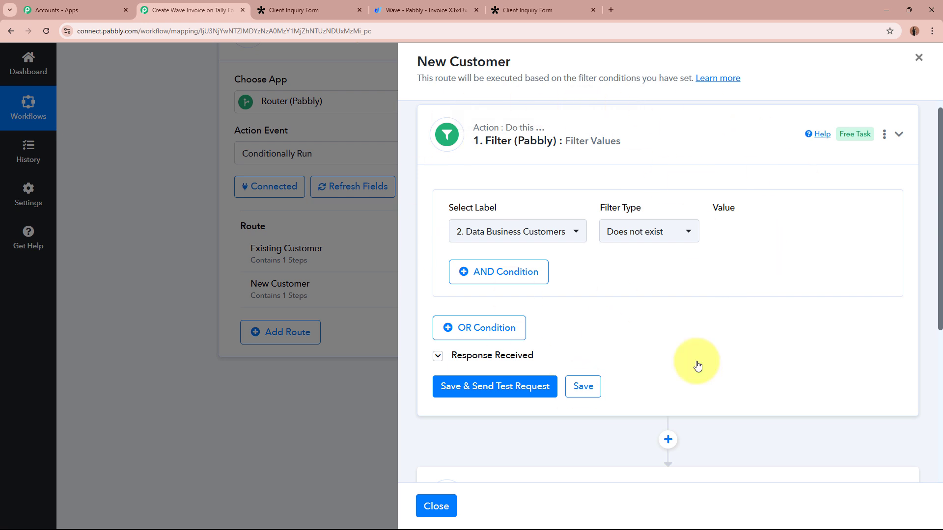
{"action": "left_click", "coordinate": [476, 386]}
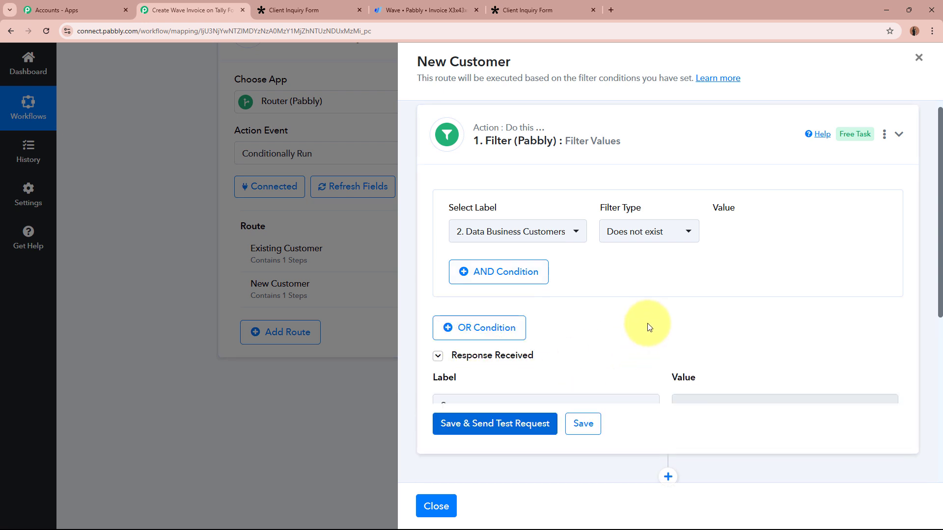
- Review the filter test's error status and 'Condition is false' message, then collapse the filter step
{"action": "scroll", "coordinate": [647, 314], "scroll_direction": "down", "scroll_amount": 2}
{"action": "left_click", "coordinate": [719, 308]}
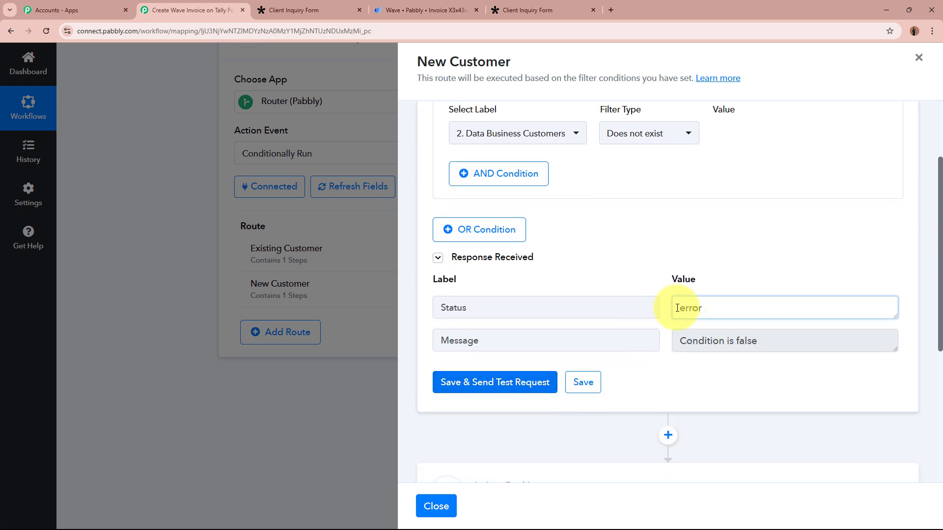
{"action": "left_click", "coordinate": [784, 339]}
{"action": "left_click", "coordinate": [769, 382]}
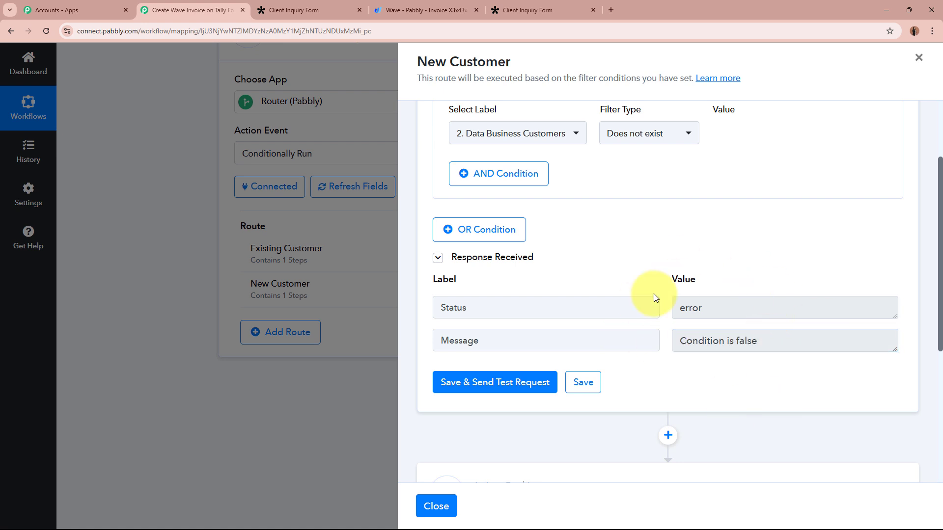
{"action": "scroll", "coordinate": [653, 297], "scroll_direction": "up", "scroll_amount": 2}
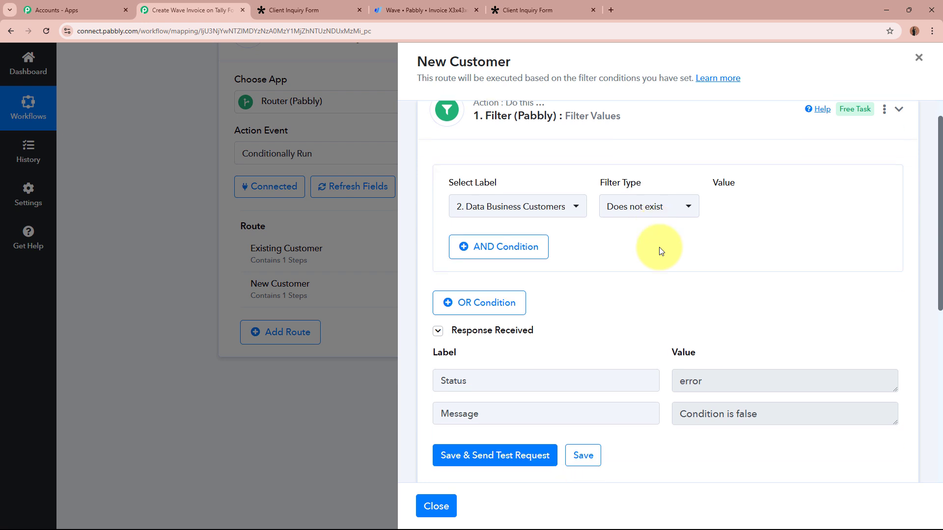
{"action": "scroll", "coordinate": [658, 246], "scroll_direction": "down", "scroll_amount": 3}
{"action": "triple_click", "coordinate": [716, 294]}
{"action": "left_click", "coordinate": [756, 338]}
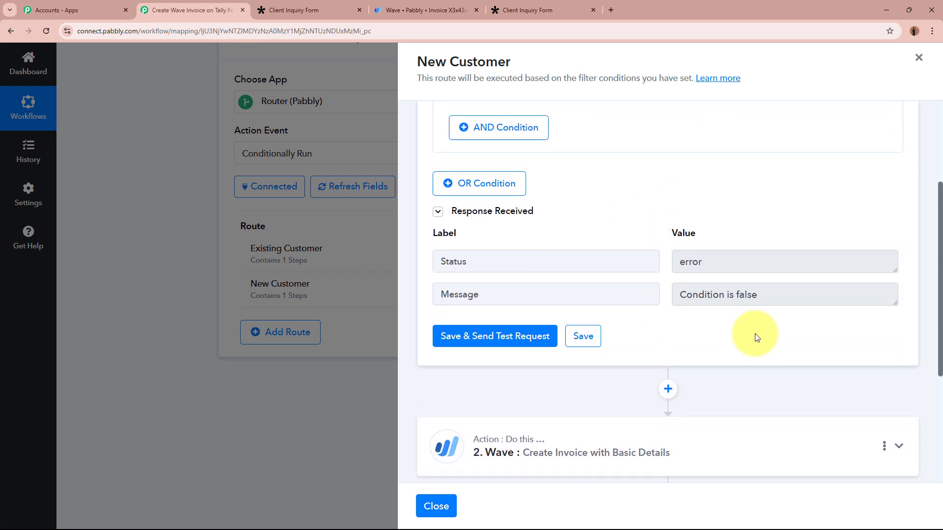
{"action": "scroll", "coordinate": [732, 256], "scroll_direction": "up", "scroll_amount": 3}
{"action": "left_click", "coordinate": [709, 161]}
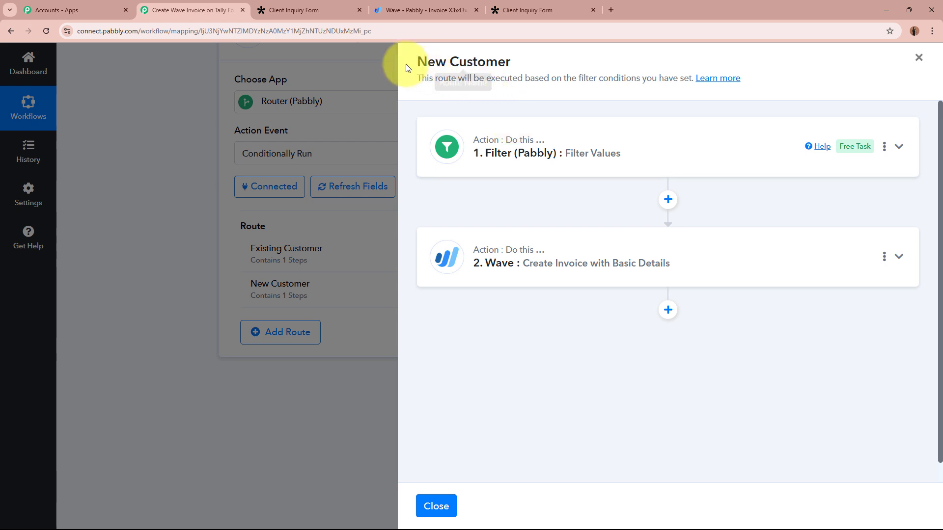
{"action": "left_click_drag", "start_coordinate": [416, 60], "coordinate": [525, 70]}
{"action": "left_click", "coordinate": [526, 66]}
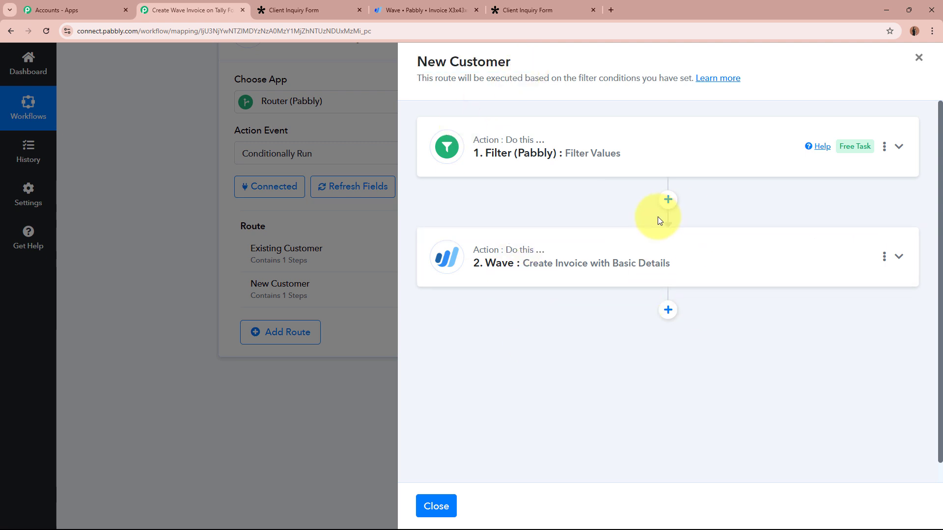
- Close the New Customer panel and show the Tally trigger's previously received response
{"action": "left_click", "coordinate": [917, 58]}
{"action": "scroll", "coordinate": [761, 292], "scroll_direction": "up", "scroll_amount": 5}
{"action": "scroll", "coordinate": [761, 290], "scroll_direction": "up", "scroll_amount": 10}
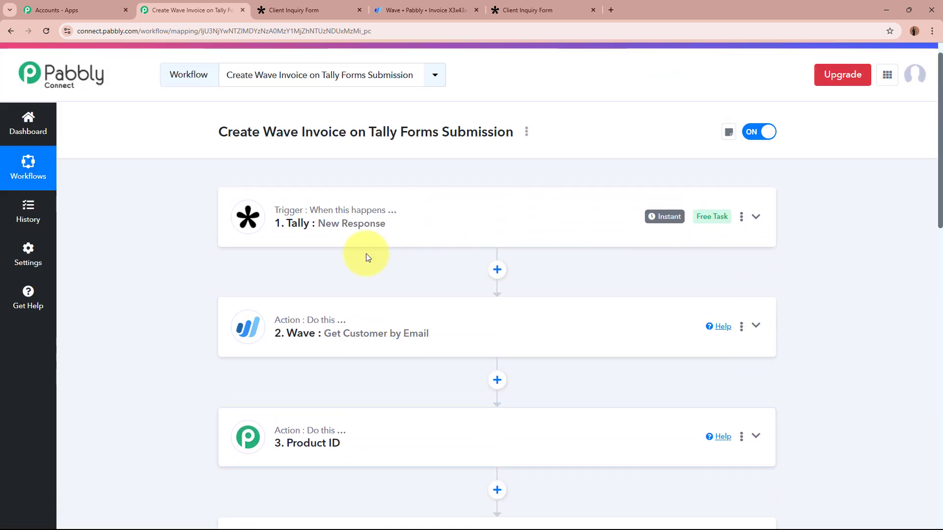
{"action": "left_click", "coordinate": [475, 236]}
{"action": "scroll", "coordinate": [143, 346], "scroll_direction": "down", "scroll_amount": 5}
{"action": "scroll", "coordinate": [143, 346], "scroll_direction": "up", "scroll_amount": 5}
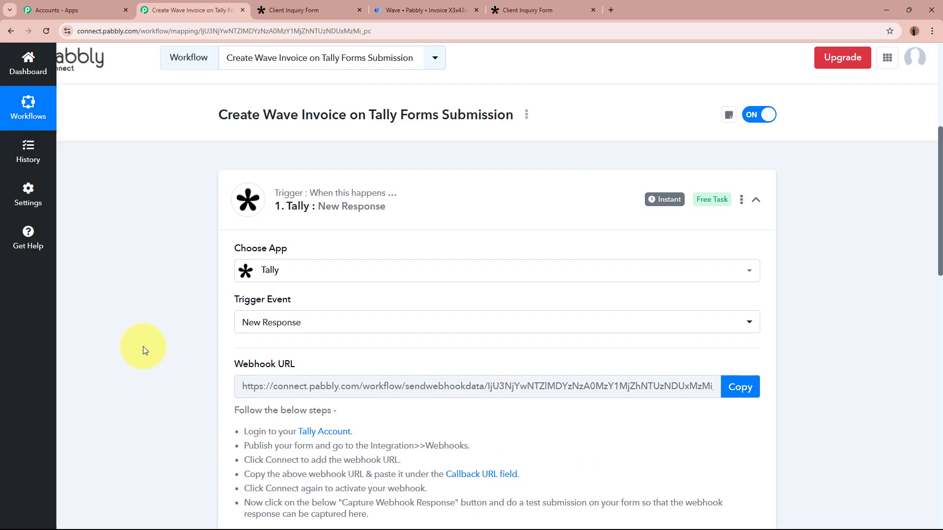
{"action": "scroll", "coordinate": [147, 344], "scroll_direction": "down", "scroll_amount": 5}
{"action": "scroll", "coordinate": [149, 346], "scroll_direction": "down", "scroll_amount": 5}
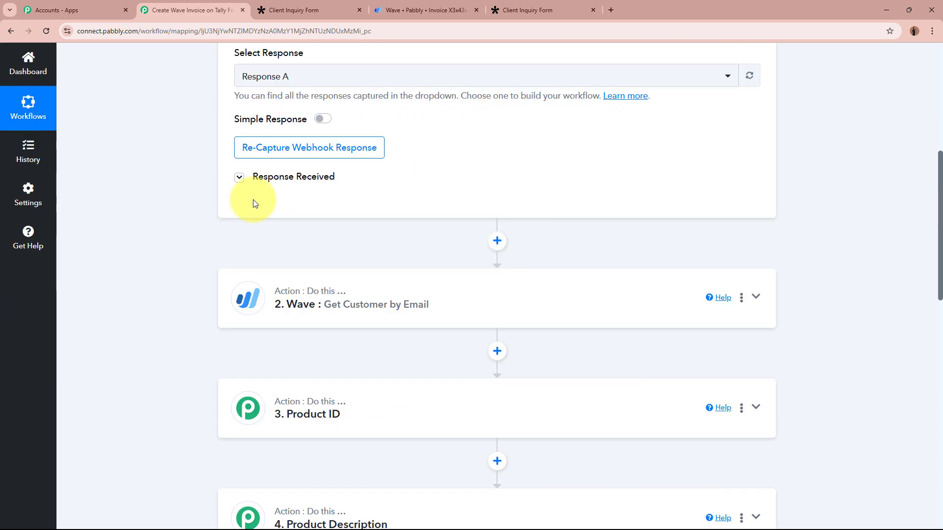
{"action": "left_click", "coordinate": [238, 178]}
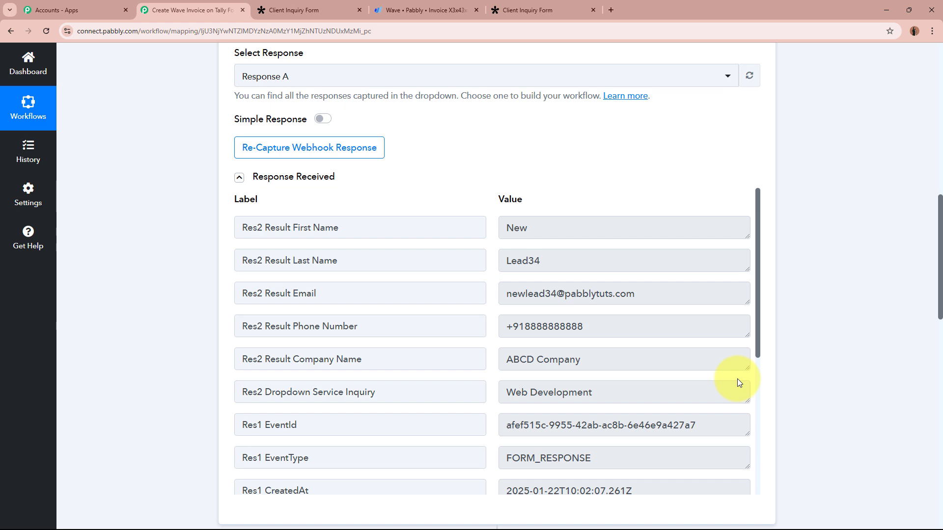
- Re-capture the Tally webhook response, confirming the prompt
{"action": "left_click", "coordinate": [341, 150]}
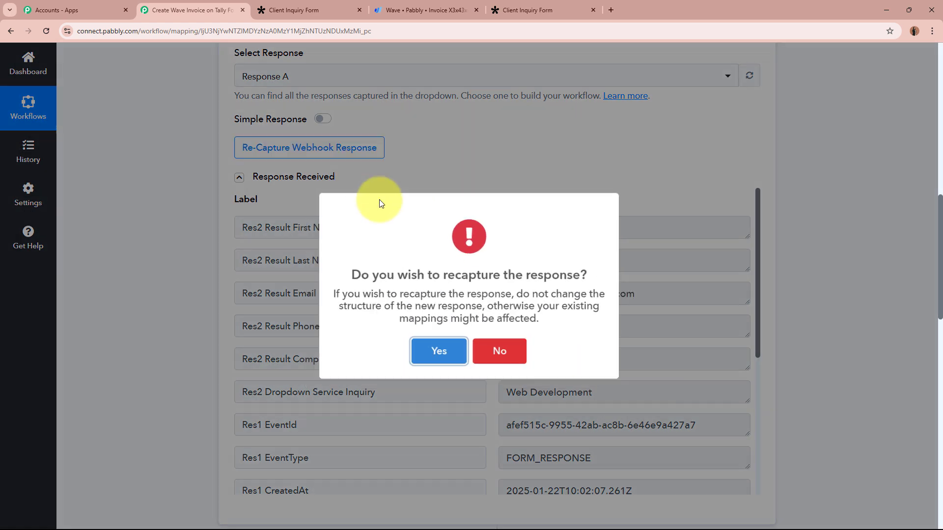
{"action": "left_click", "coordinate": [435, 351]}
{"action": "scroll", "coordinate": [838, 342], "scroll_direction": "up", "scroll_amount": 10}
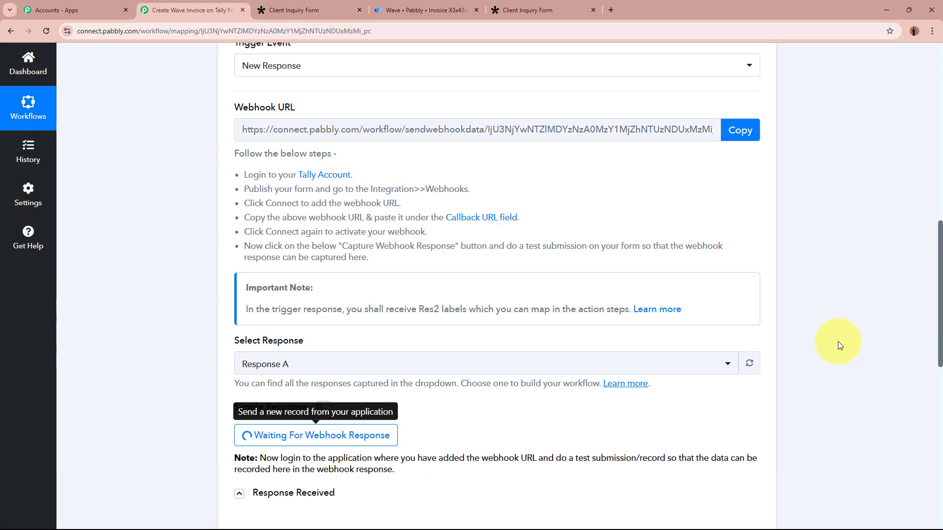
{"action": "scroll", "coordinate": [838, 344], "scroll_direction": "up", "scroll_amount": 1}
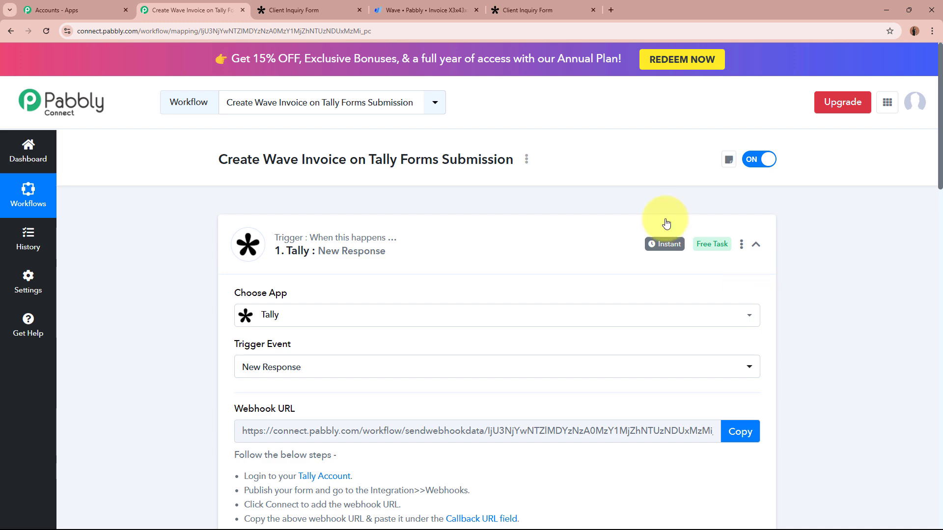
- Copy the Tally form's share link and load the public form in a new tab
{"action": "left_click", "coordinate": [289, 5]}
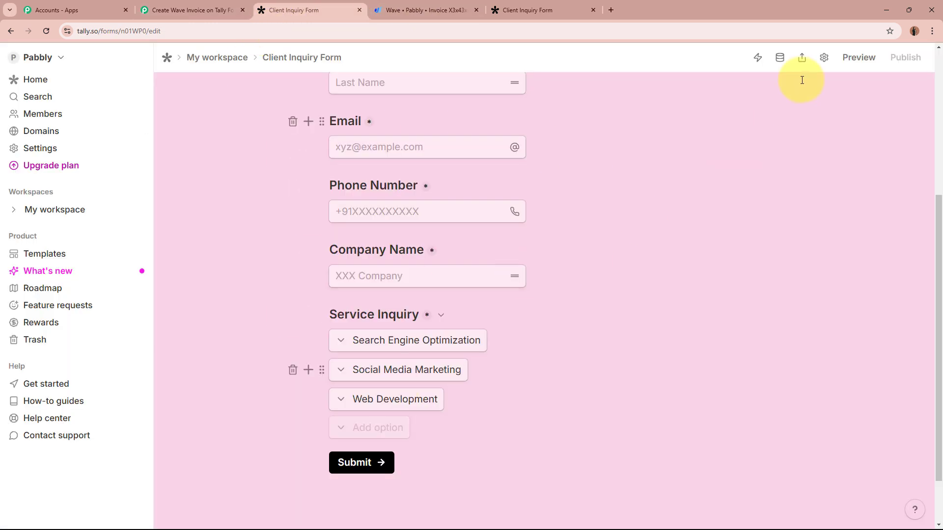
{"action": "left_click", "coordinate": [802, 58]}
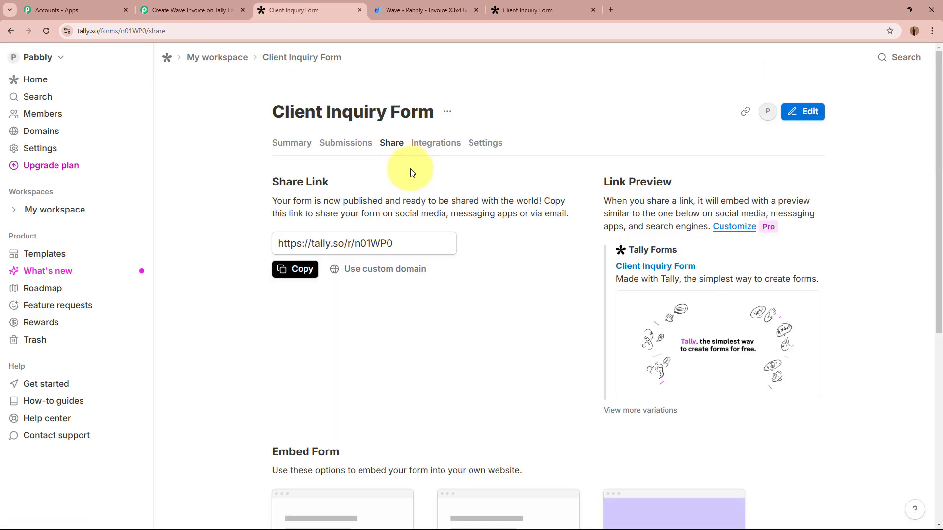
{"action": "left_click", "coordinate": [308, 270]}
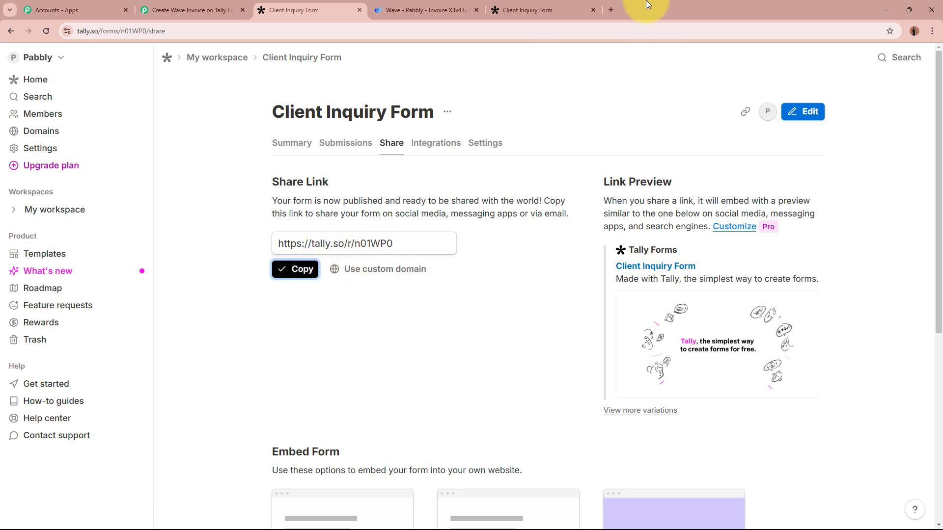
{"action": "left_click", "coordinate": [612, 11]}
{"action": "key", "text": "ctrl+v"}
{"action": "key", "text": "Return"}
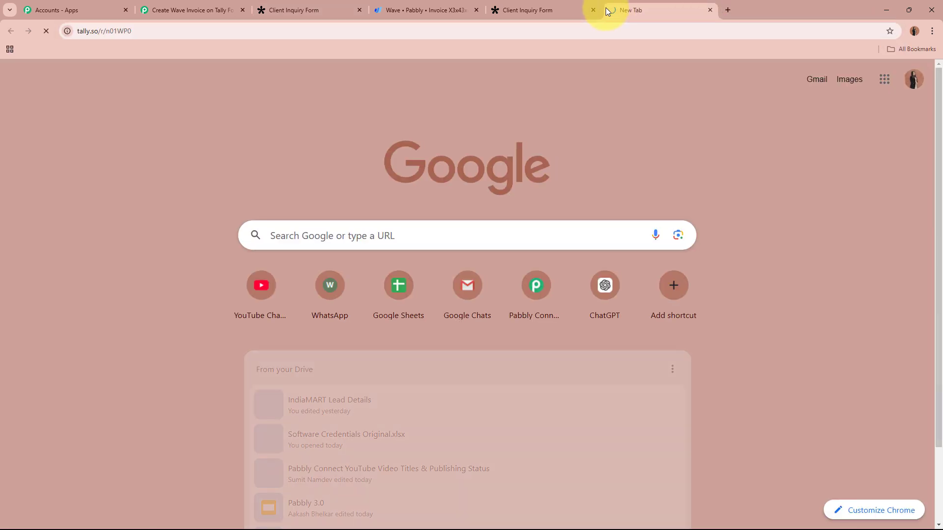
{"action": "left_click", "coordinate": [595, 10]}
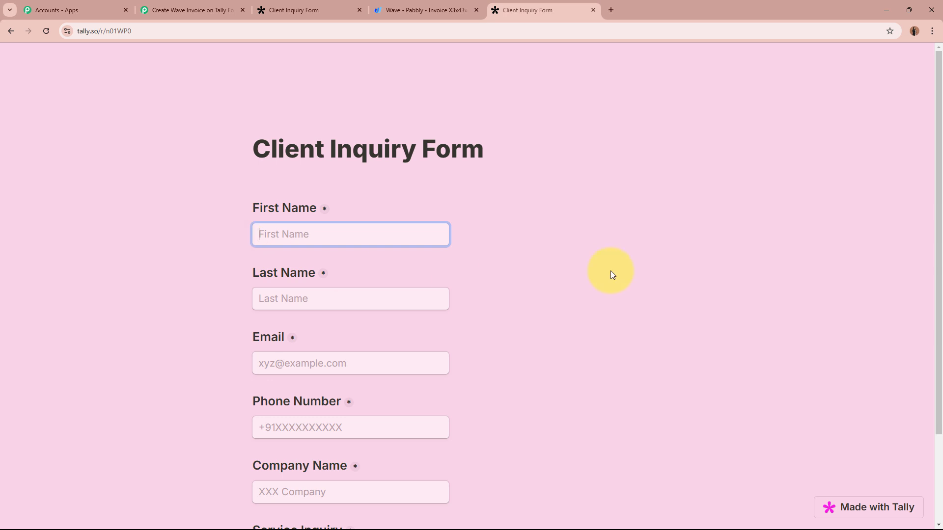
{"action": "scroll", "coordinate": [611, 274], "scroll_direction": "down", "scroll_amount": 1}
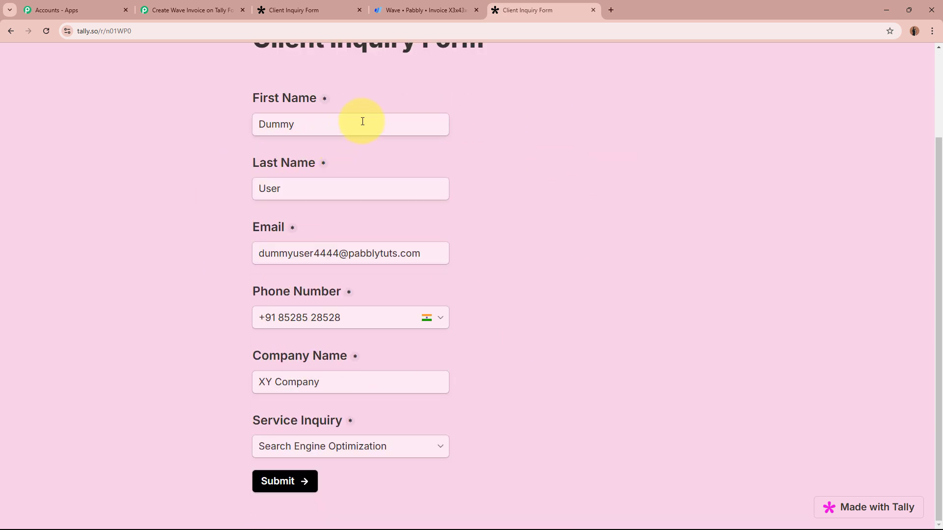
- Submit a test inquiry for XY Company requesting Search Engine Optimization, then return to Pabbly
{"action": "left_click", "coordinate": [326, 188]}
{"action": "left_click", "coordinate": [419, 255]}
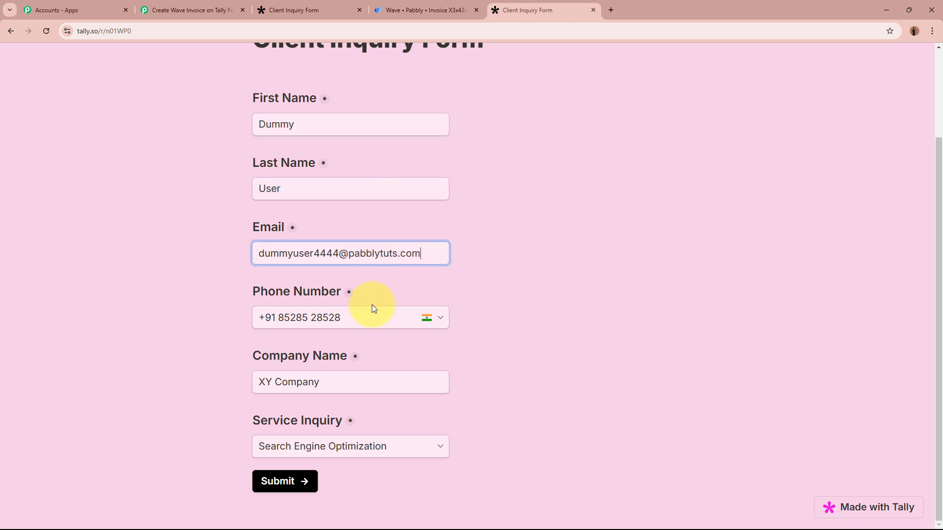
{"action": "left_click", "coordinate": [353, 321]}
{"action": "left_click", "coordinate": [337, 385]}
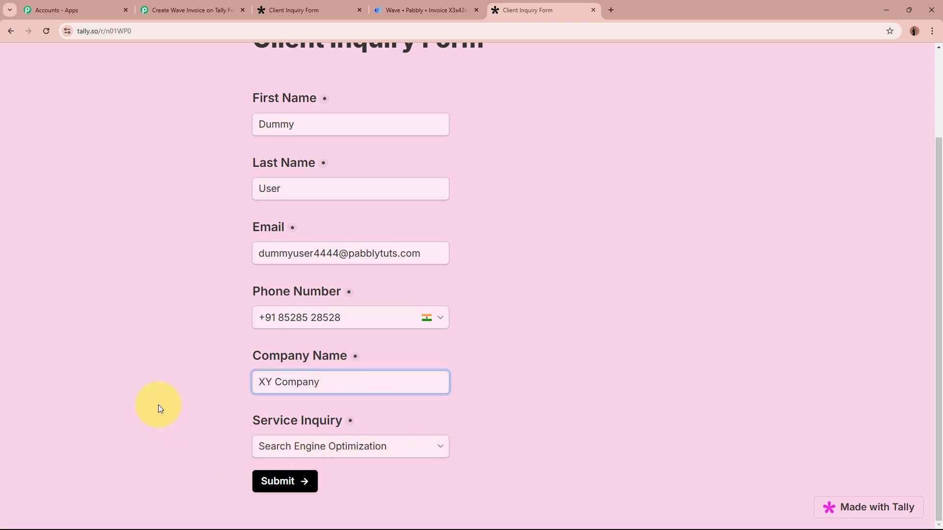
{"action": "left_click", "coordinate": [304, 481]}
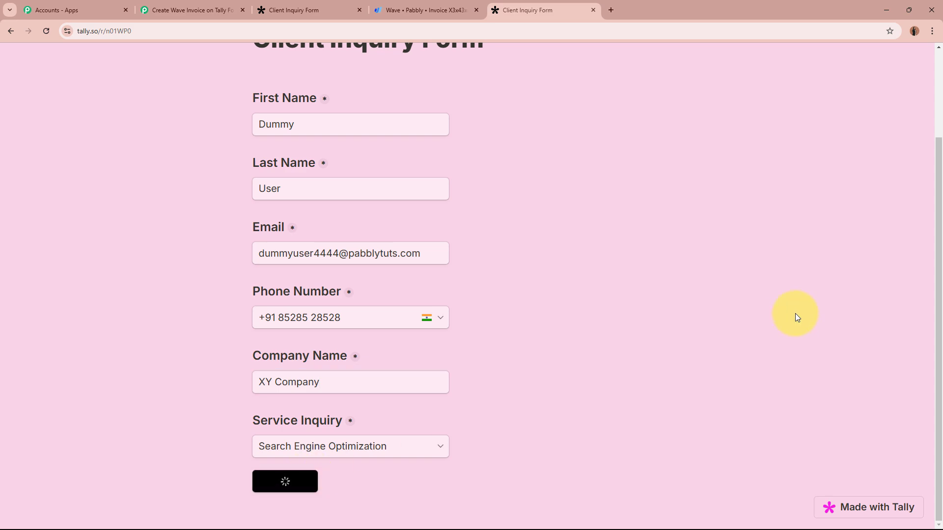
{"action": "left_click", "coordinate": [159, 10]}
{"action": "scroll", "coordinate": [127, 298], "scroll_direction": "down", "scroll_amount": 9}
{"action": "scroll", "coordinate": [129, 296], "scroll_direction": "down", "scroll_amount": 5}
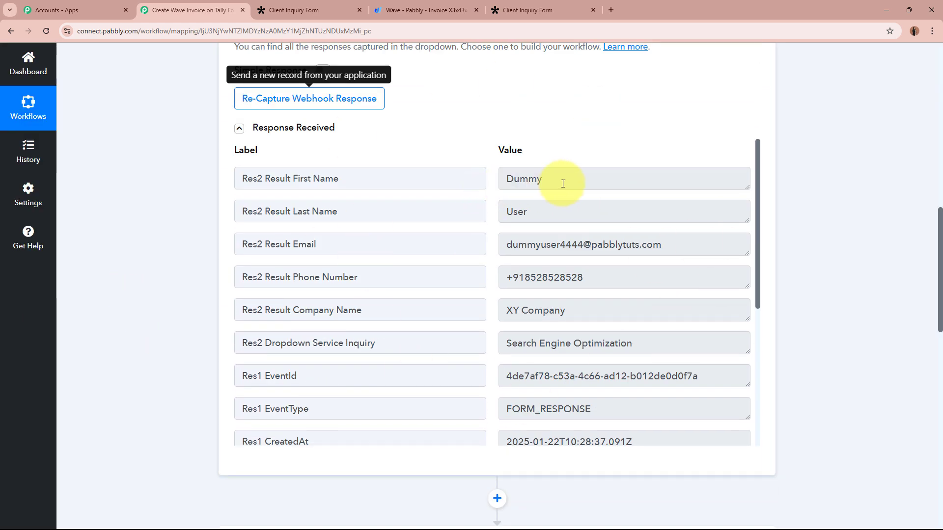
- Check the captured first name, last name and email in the new Tally response
{"action": "left_click", "coordinate": [538, 174]}
{"action": "left_click", "coordinate": [611, 211]}
{"action": "left_click", "coordinate": [663, 248]}
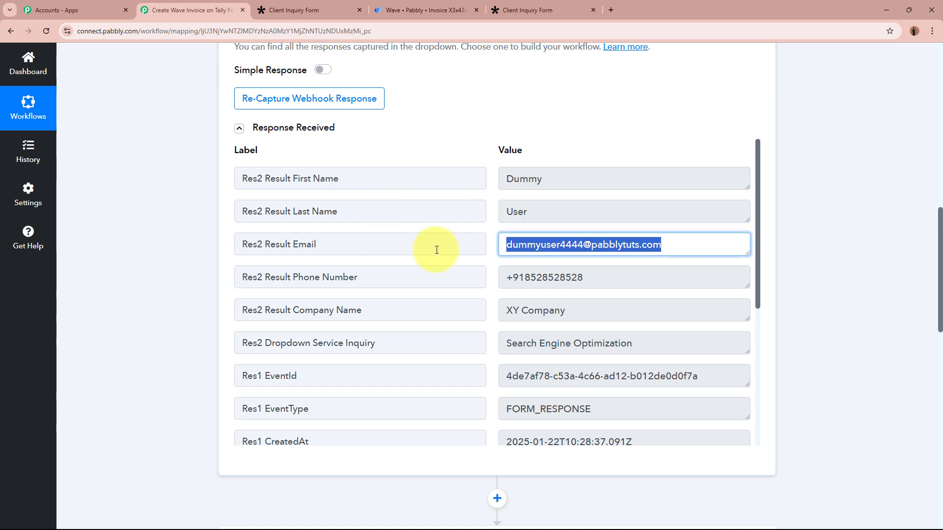
{"action": "left_click", "coordinate": [796, 258]}
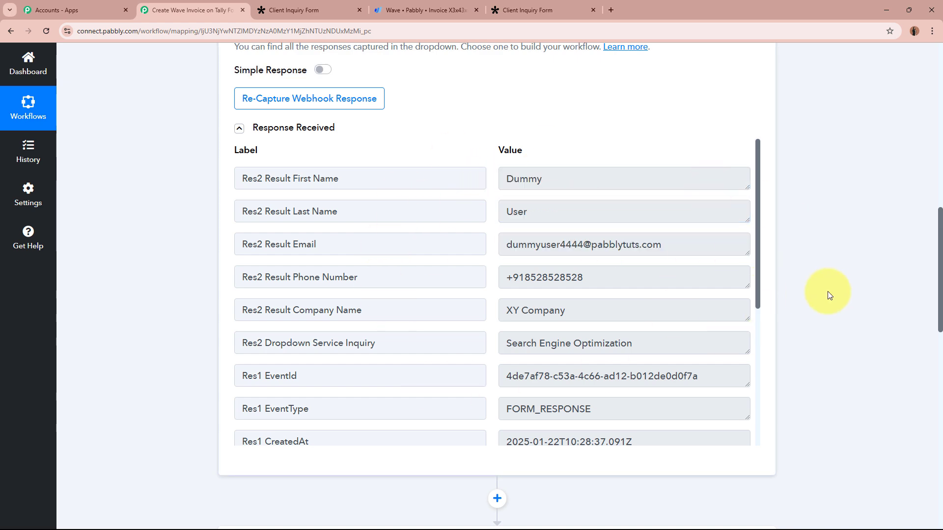
{"action": "scroll", "coordinate": [830, 285], "scroll_direction": "up", "scroll_amount": 5}
{"action": "scroll", "coordinate": [830, 285], "scroll_direction": "up", "scroll_amount": 10}
{"action": "left_click", "coordinate": [458, 244]}
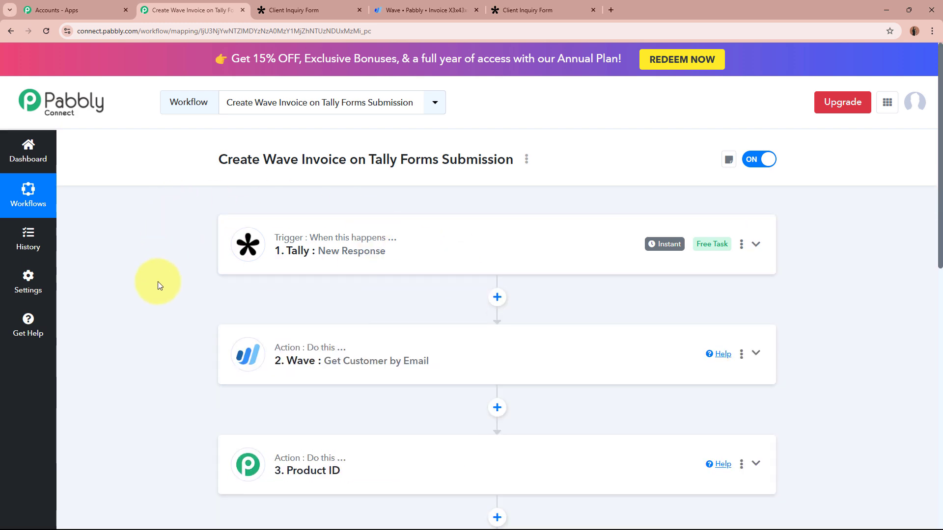
- Expand the Router step to show its Existing Customer and New Customer routes
{"action": "scroll", "coordinate": [156, 282], "scroll_direction": "down", "scroll_amount": 10}
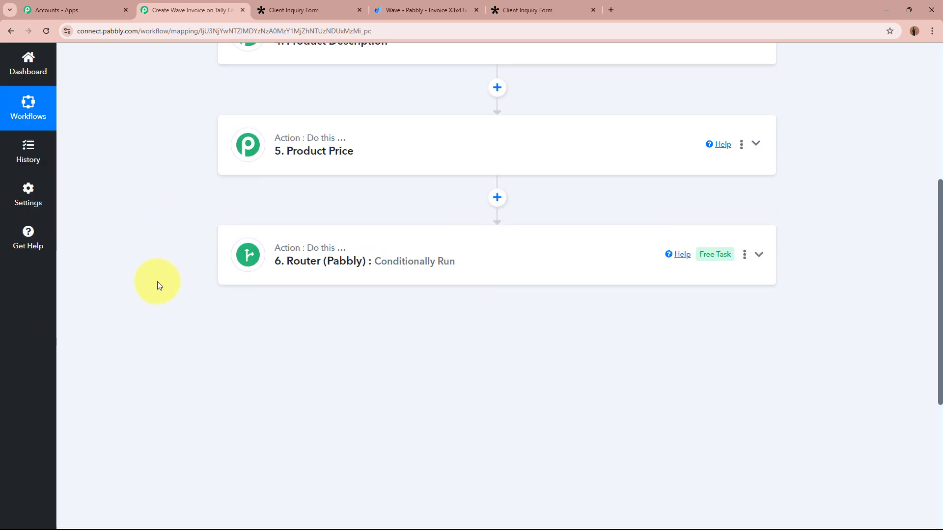
{"action": "left_click", "coordinate": [479, 265]}
{"action": "scroll", "coordinate": [480, 332], "scroll_direction": "down", "scroll_amount": 2}
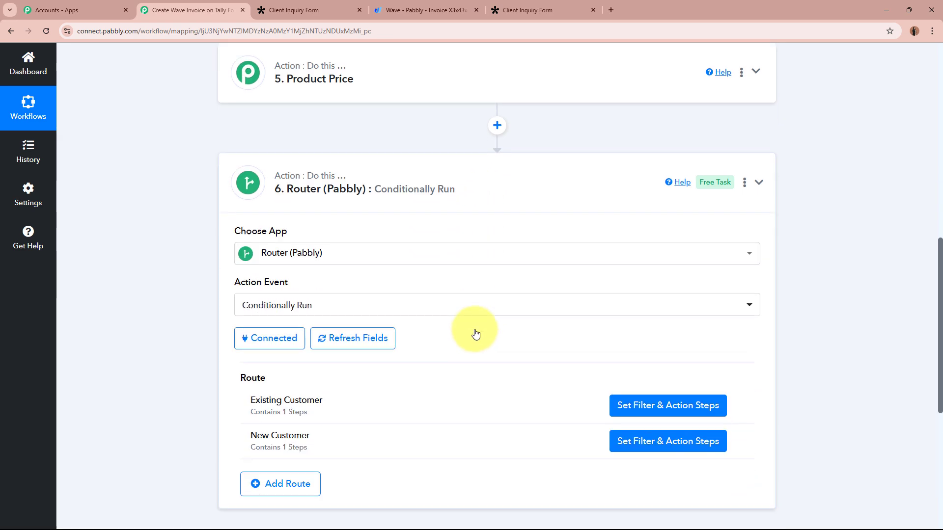
- Add a Wave 'Create a Customer' step after the New Customer filter and connect the Wave account
{"action": "left_click", "coordinate": [649, 441]}
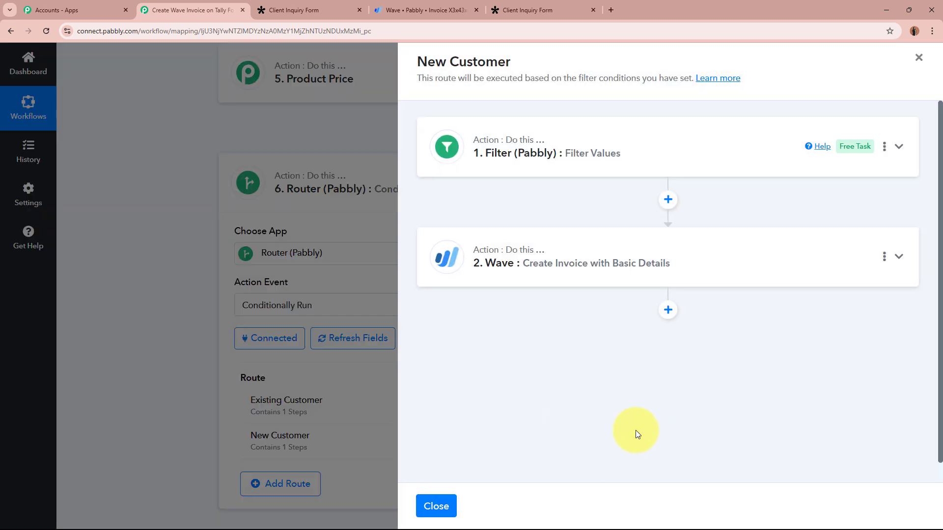
{"action": "left_click", "coordinate": [668, 201]}
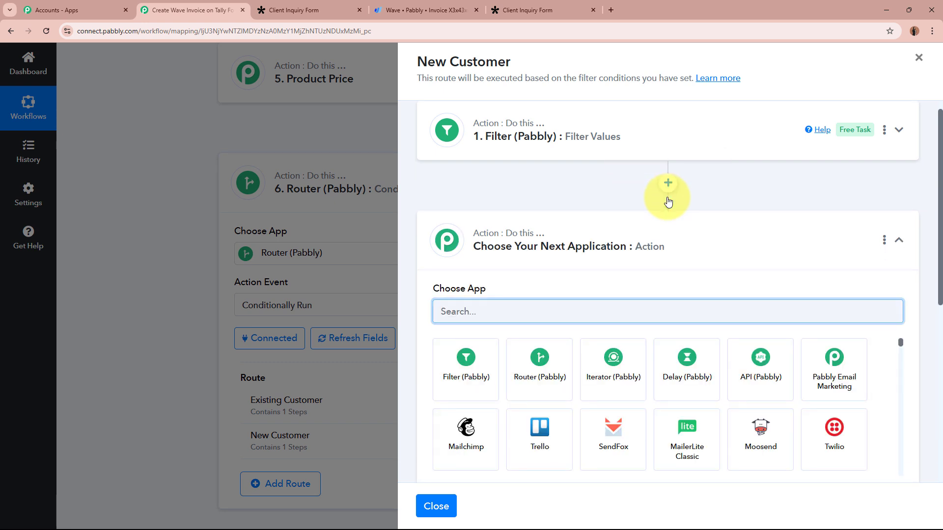
{"action": "type", "text": "Wave"}
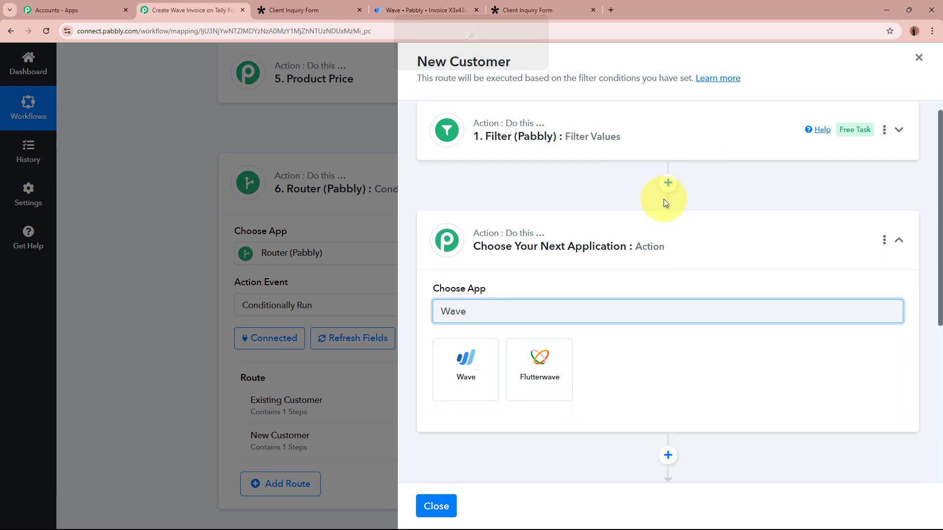
{"action": "left_click", "coordinate": [456, 372]}
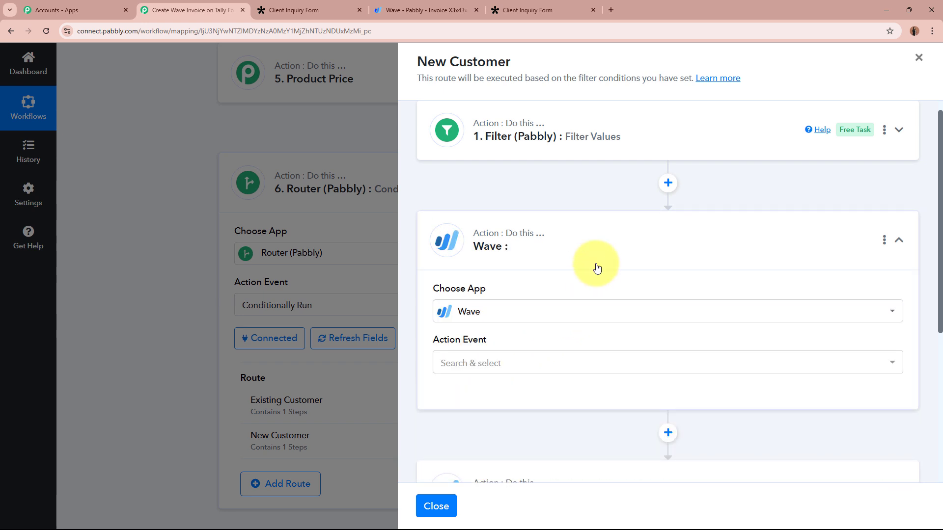
{"action": "left_click", "coordinate": [547, 363]}
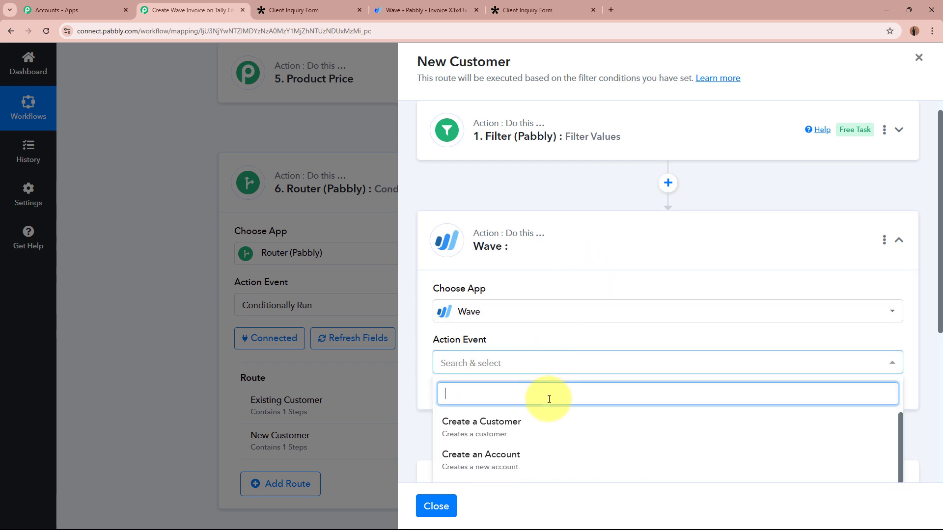
{"action": "left_click", "coordinate": [549, 427]}
{"action": "scroll", "coordinate": [554, 226], "scroll_direction": "down", "scroll_amount": 2}
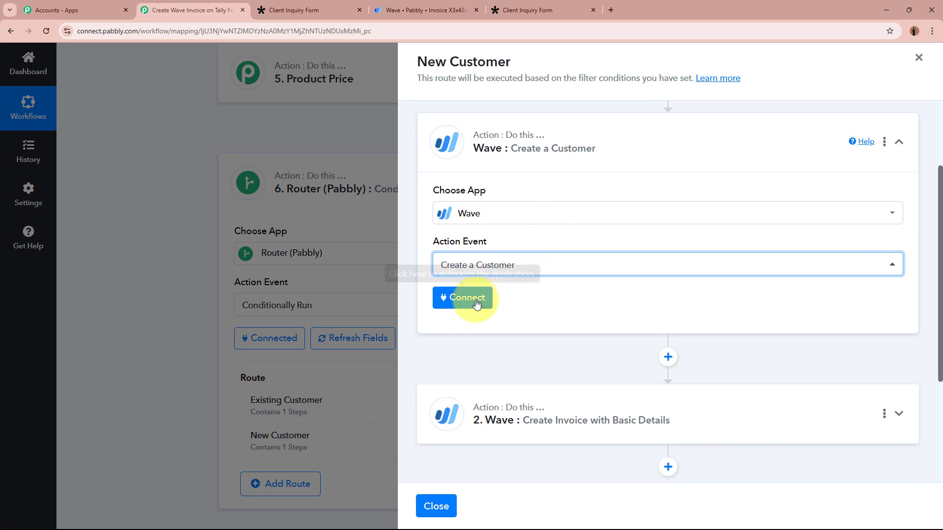
{"action": "left_click", "coordinate": [467, 298]}
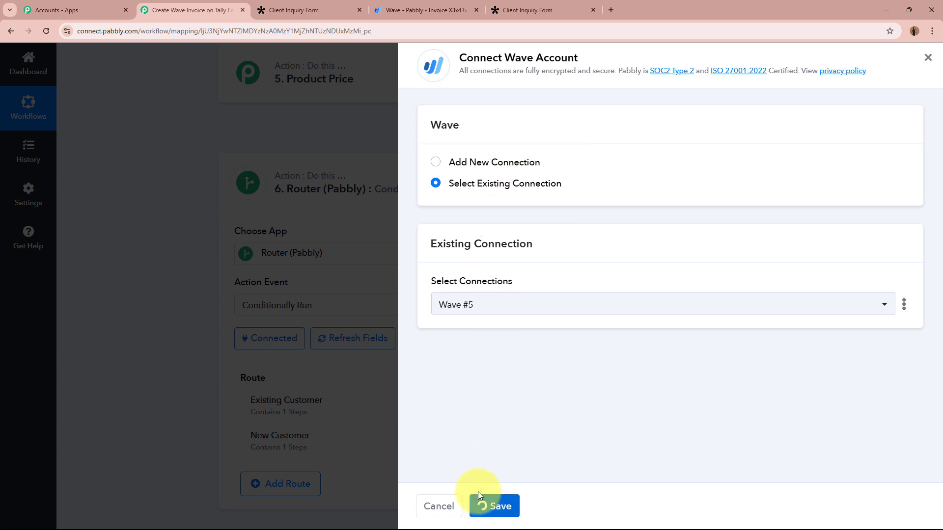
{"action": "scroll", "coordinate": [571, 345], "scroll_direction": "down", "scroll_amount": 3}
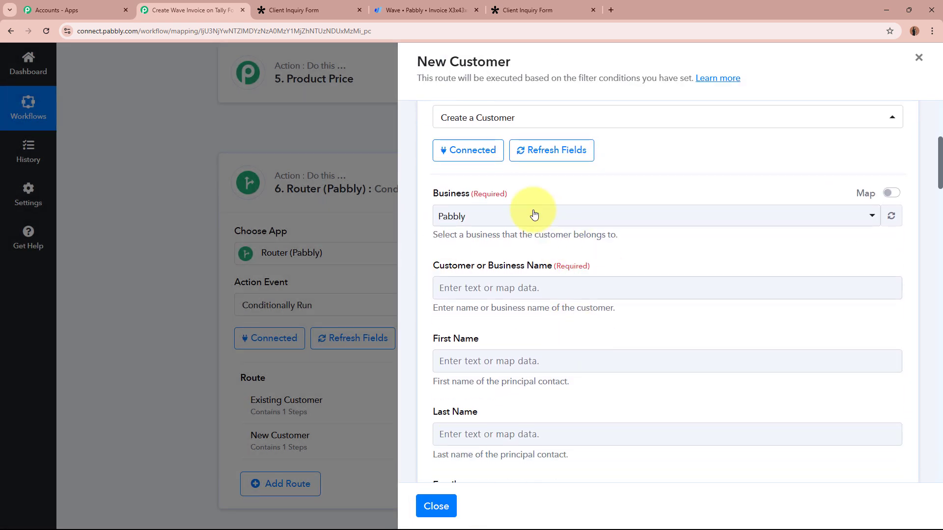
- Fill the customer name with the Tally first and last name
{"action": "scroll", "coordinate": [570, 223], "scroll_direction": "down", "scroll_amount": 1}
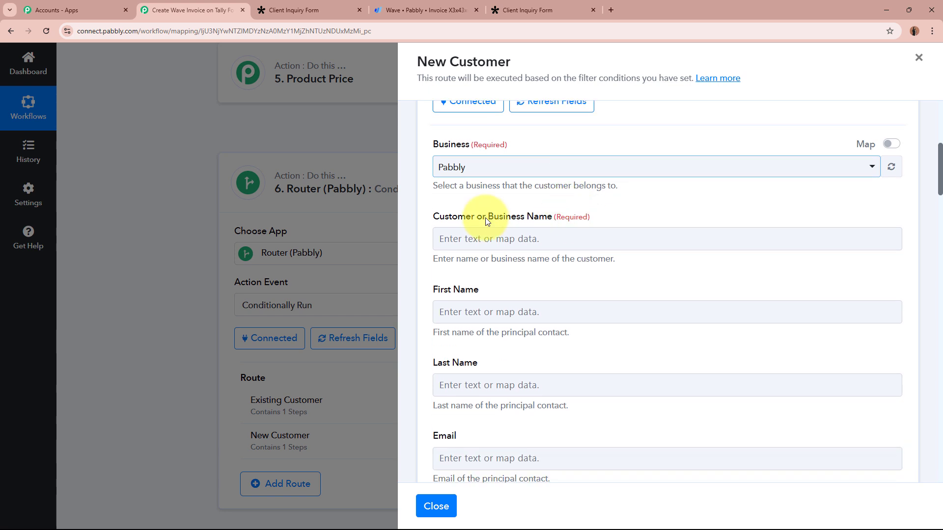
{"action": "left_click", "coordinate": [575, 236]}
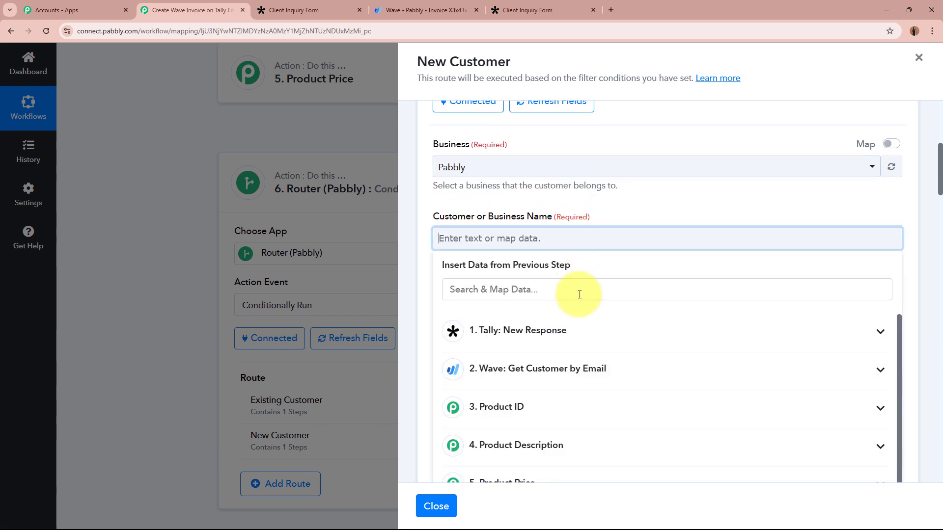
{"action": "left_click", "coordinate": [579, 328]}
{"action": "left_click", "coordinate": [580, 373]}
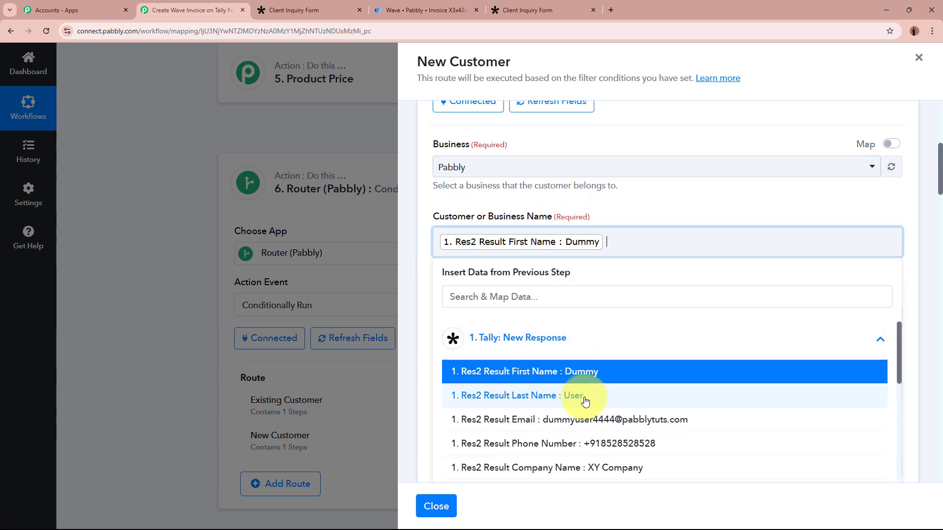
{"action": "left_click", "coordinate": [583, 389]}
{"action": "left_click", "coordinate": [588, 207]}
- Map the Tally first name, last name and email into First Name, Last Name and Email
{"action": "scroll", "coordinate": [587, 209], "scroll_direction": "down", "scroll_amount": 3}
{"action": "left_click", "coordinate": [572, 164]}
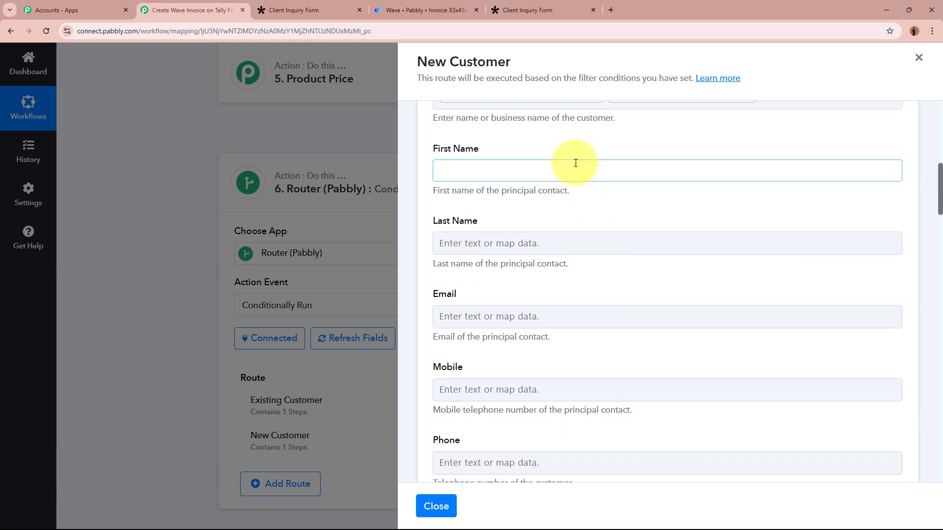
{"action": "left_click", "coordinate": [575, 260]}
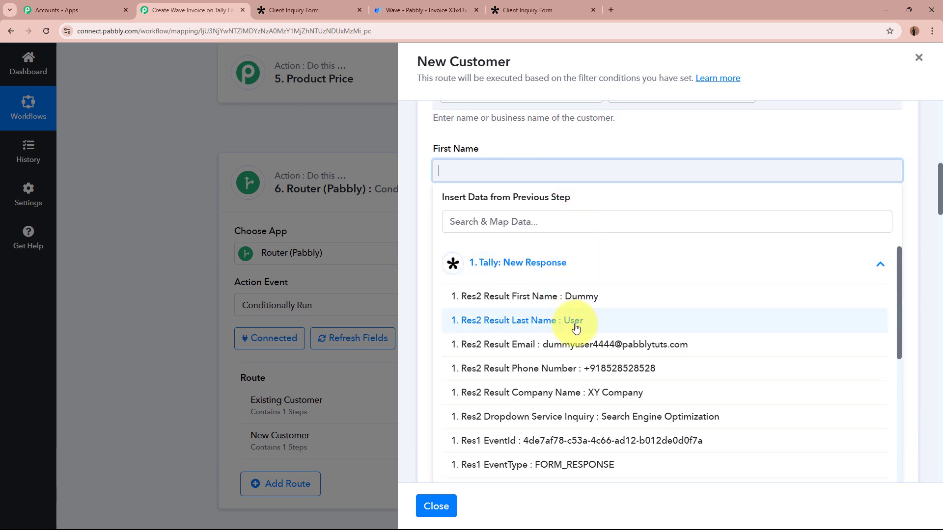
{"action": "left_click", "coordinate": [570, 298]}
{"action": "left_click", "coordinate": [512, 244]}
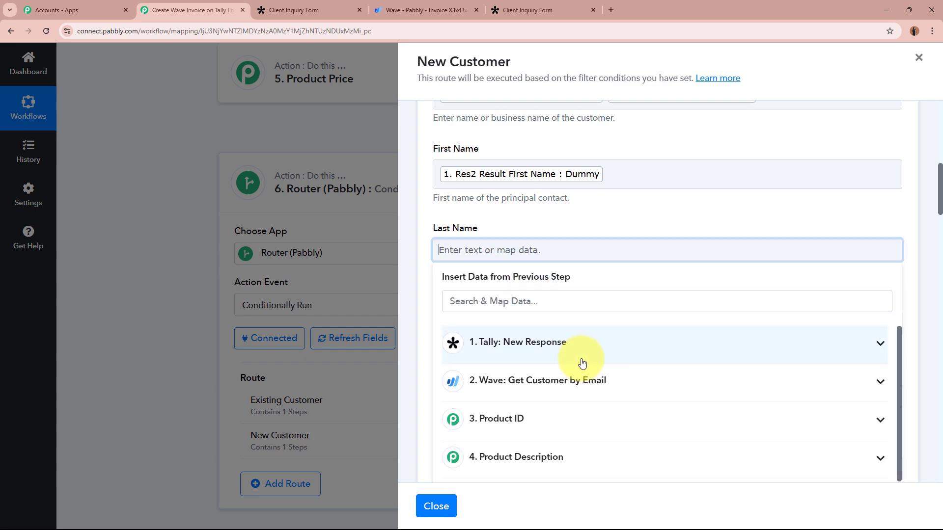
{"action": "left_click", "coordinate": [581, 361]}
{"action": "left_click", "coordinate": [580, 396]}
{"action": "scroll", "coordinate": [564, 223], "scroll_direction": "down", "scroll_amount": 3}
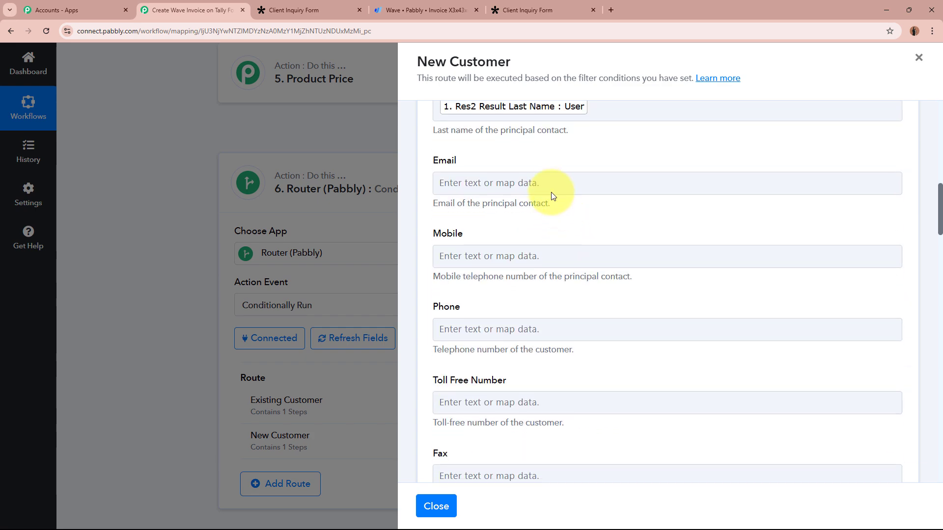
{"action": "left_click", "coordinate": [553, 184]}
{"action": "left_click", "coordinate": [581, 283]}
{"action": "left_click", "coordinate": [609, 363]}
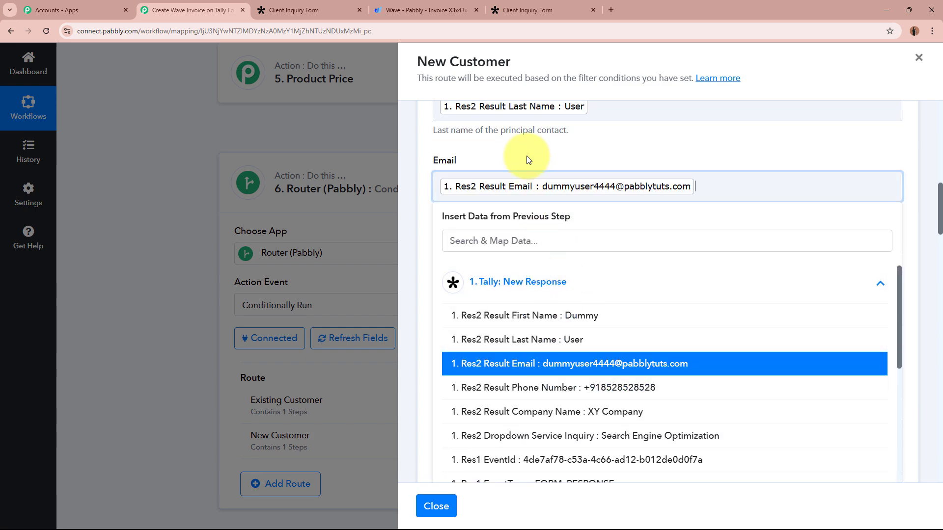
- Map the Tally phone number into both the Mobile and Phone fields
{"action": "scroll", "coordinate": [526, 162], "scroll_direction": "down", "scroll_amount": 2}
{"action": "left_click", "coordinate": [525, 212]}
{"action": "scroll", "coordinate": [540, 206], "scroll_direction": "down", "scroll_amount": 1}
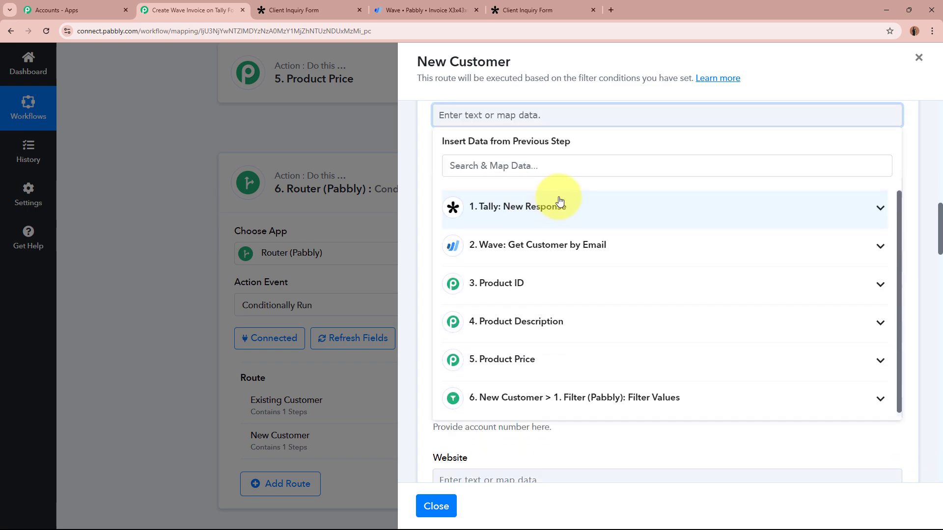
{"action": "left_click", "coordinate": [558, 207]}
{"action": "left_click", "coordinate": [596, 319]}
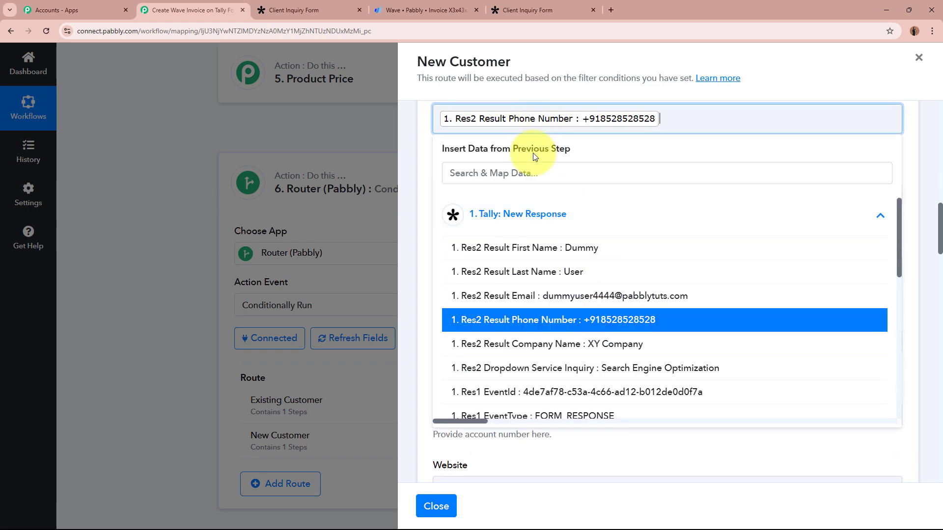
{"action": "left_click", "coordinate": [423, 167]}
{"action": "left_click", "coordinate": [499, 192]}
{"action": "left_click", "coordinate": [564, 311]}
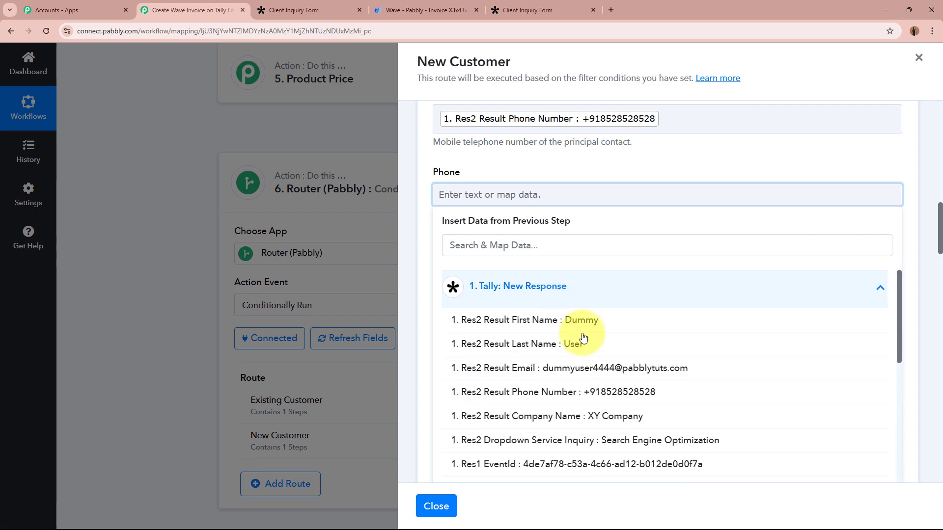
{"action": "left_click", "coordinate": [559, 397]}
{"action": "left_click", "coordinate": [524, 157]}
- Set the customer currency to INR and save the step with a test request
{"action": "scroll", "coordinate": [523, 157], "scroll_direction": "down", "scroll_amount": 5}
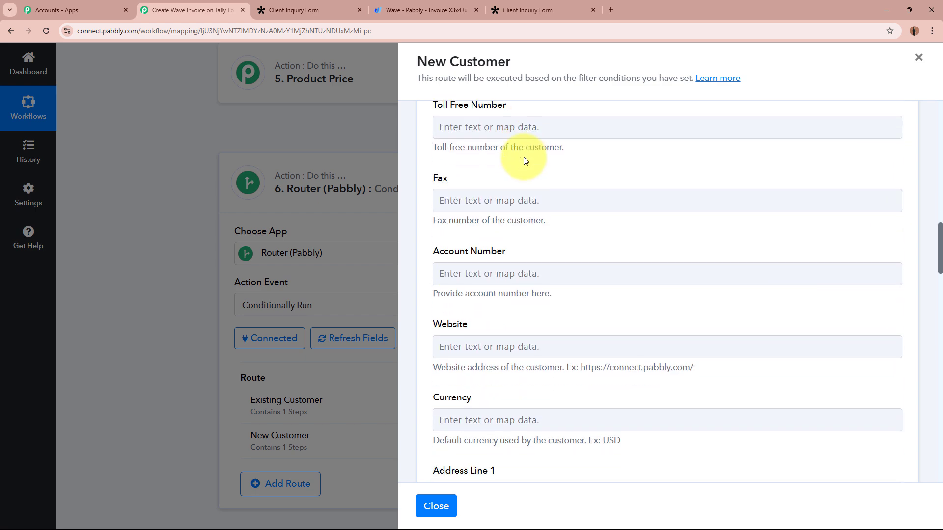
{"action": "left_click", "coordinate": [540, 321]}
{"action": "key", "text": "Caps_Lock"}
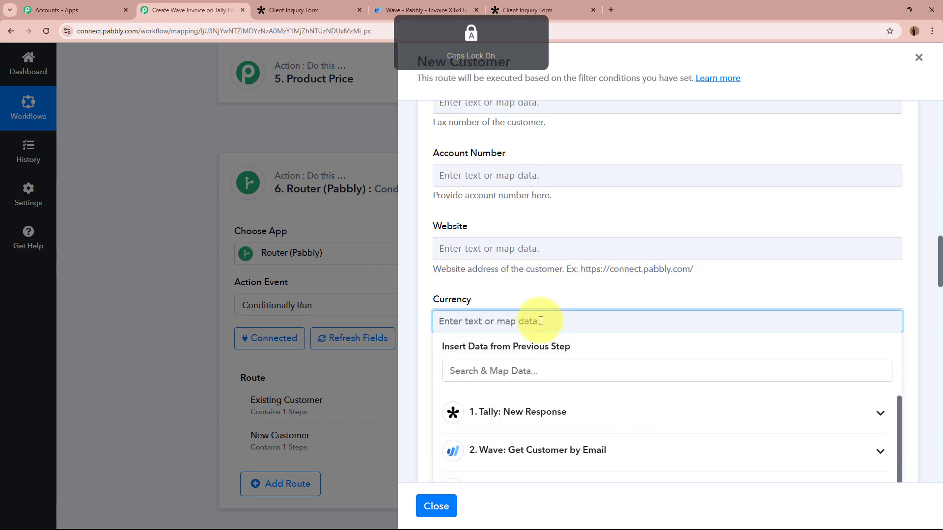
{"action": "type", "text": "INR"}
{"action": "left_click", "coordinate": [541, 290]}
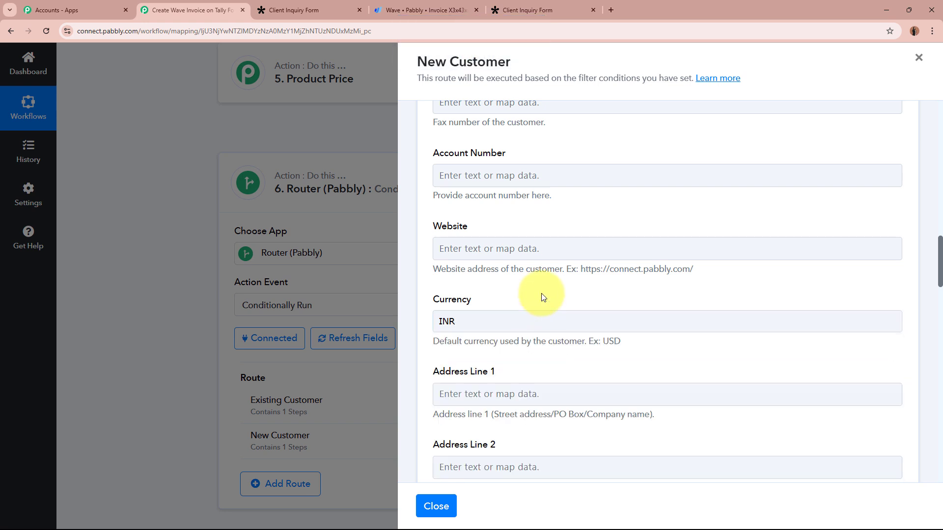
{"action": "scroll", "coordinate": [511, 304], "scroll_direction": "down", "scroll_amount": 8}
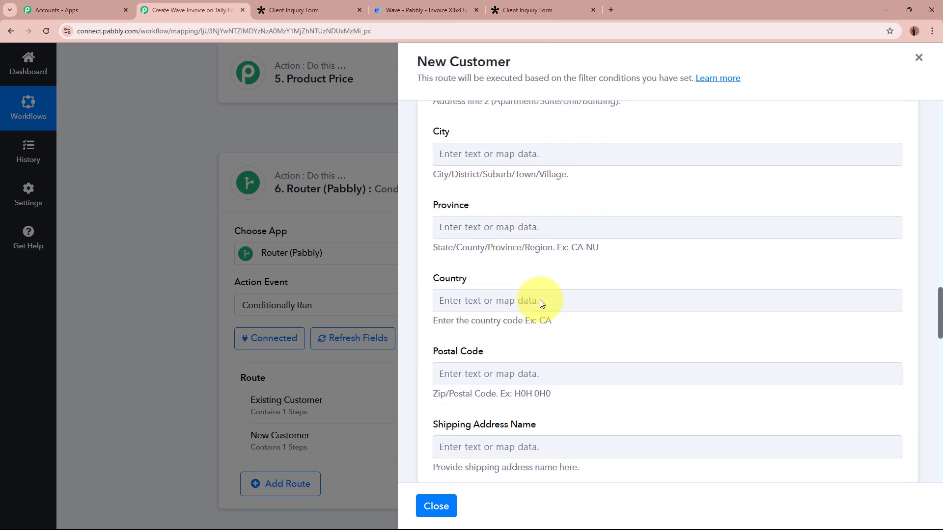
{"action": "scroll", "coordinate": [557, 328], "scroll_direction": "down", "scroll_amount": 14}
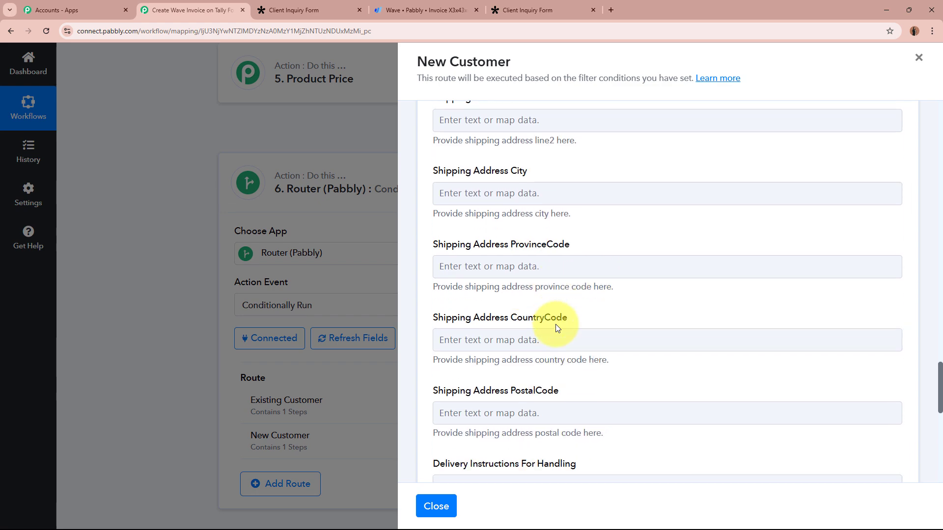
{"action": "scroll", "coordinate": [554, 323], "scroll_direction": "down", "scroll_amount": 3}
{"action": "left_click", "coordinate": [505, 347]}
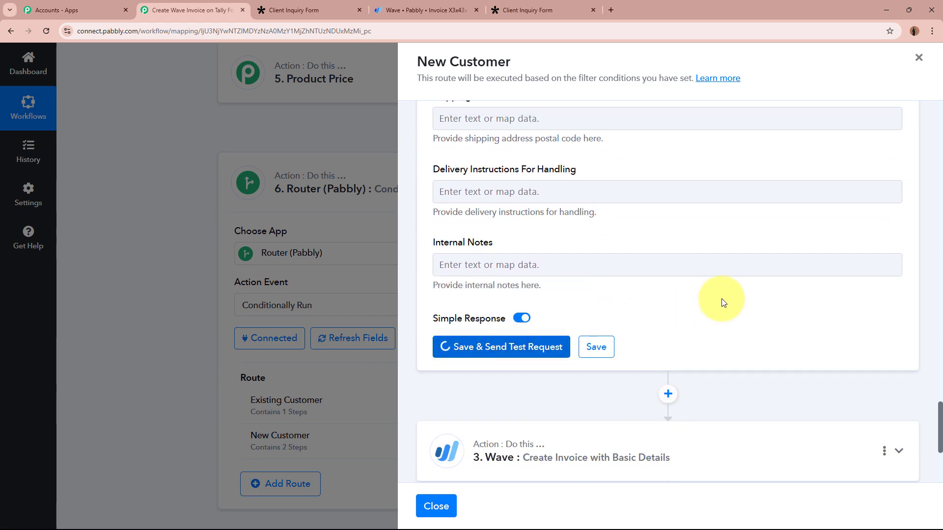
- Check the new Customer Id returned by the test, then collapse the Create a Customer step
{"action": "scroll", "coordinate": [722, 302], "scroll_direction": "down", "scroll_amount": 4}
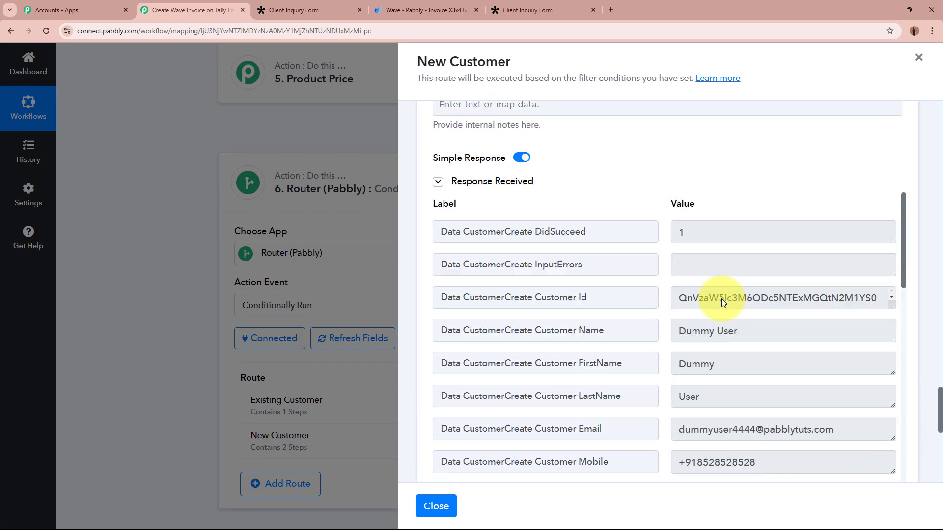
{"action": "left_click_drag", "start_coordinate": [680, 261], "coordinate": [617, 246]}
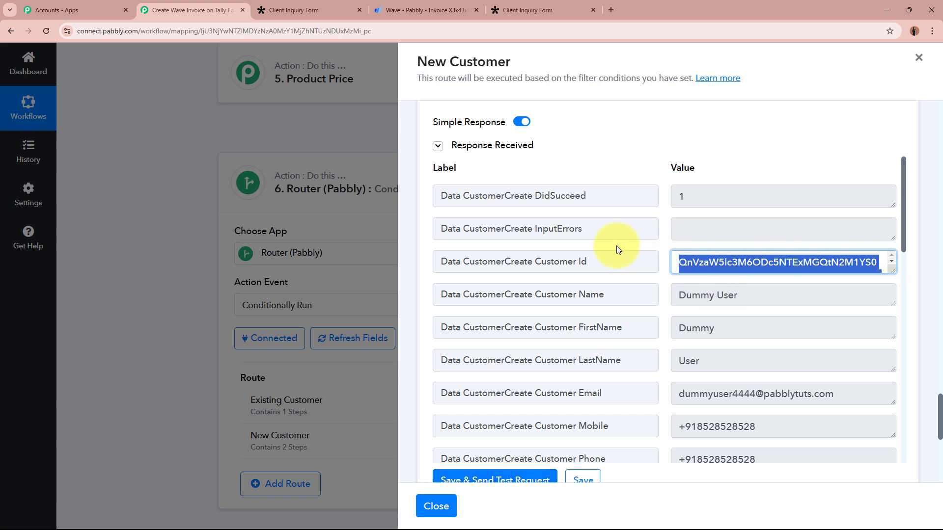
{"action": "left_click", "coordinate": [749, 259]}
{"action": "scroll", "coordinate": [749, 260], "scroll_direction": "up", "scroll_amount": 15}
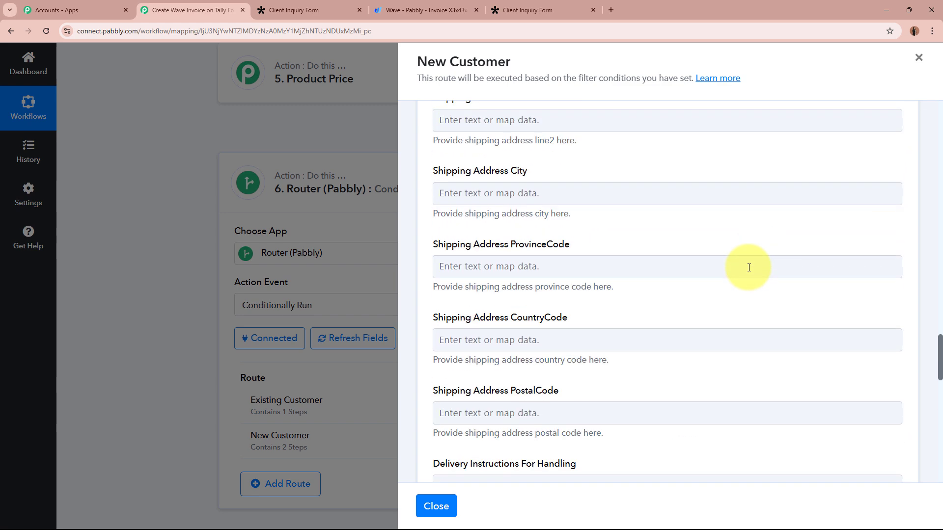
{"action": "scroll", "coordinate": [746, 272], "scroll_direction": "up", "scroll_amount": 10}
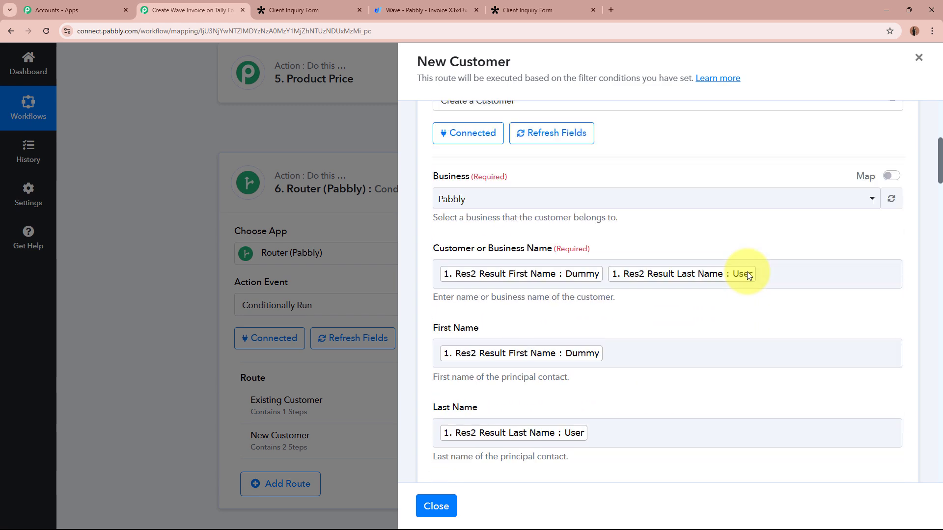
{"action": "left_click", "coordinate": [726, 259]}
- Replace the invoice's Customer ID mapping with the Customer Id from Create a Customer
{"action": "left_click", "coordinate": [614, 369]}
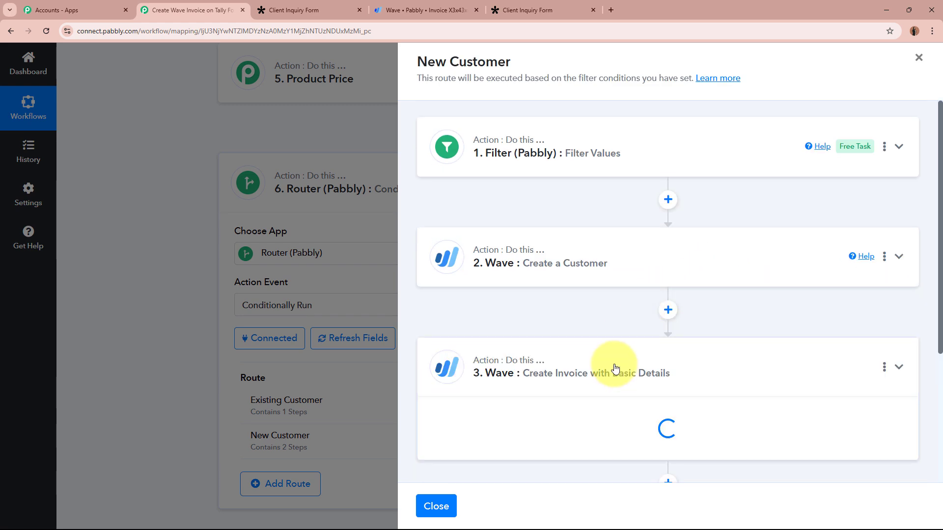
{"action": "scroll", "coordinate": [656, 293], "scroll_direction": "down", "scroll_amount": 9}
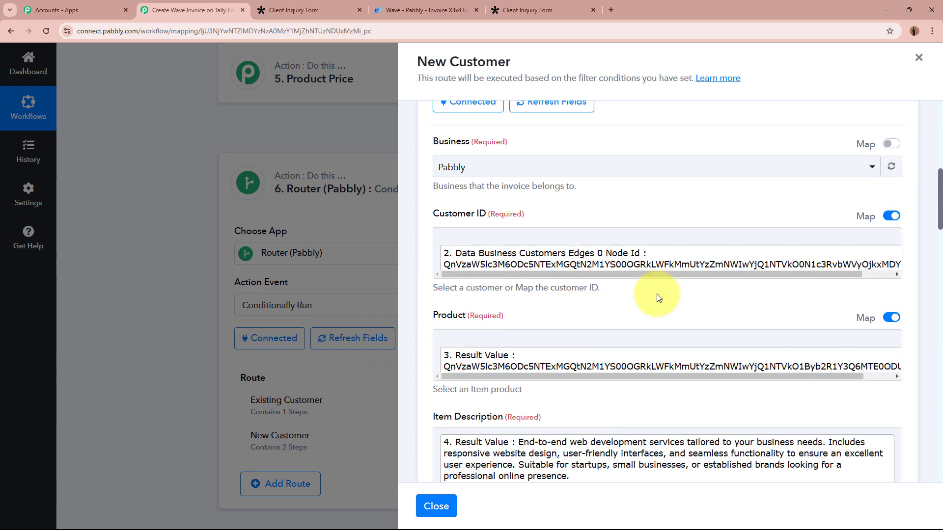
{"action": "left_click", "coordinate": [633, 255]}
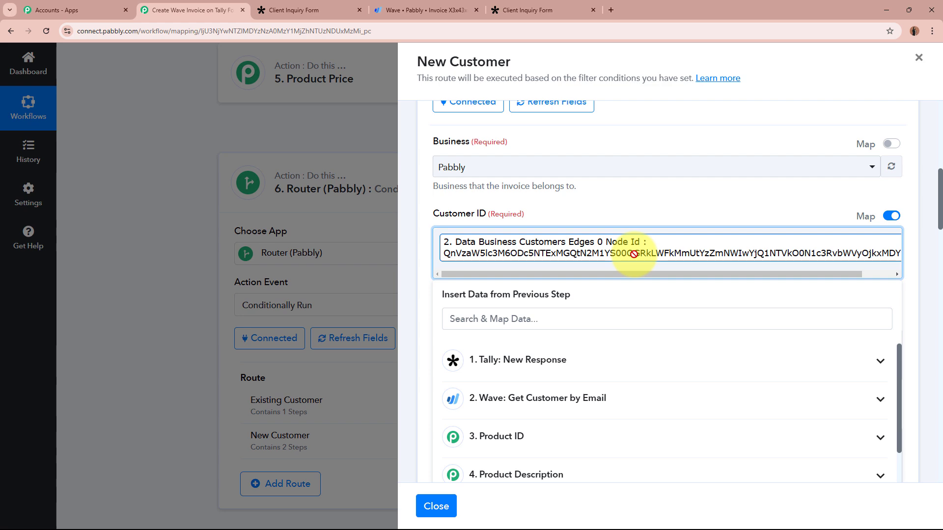
{"action": "key", "text": "ctrl+a"}
{"action": "key", "text": "BackSpace"}
{"action": "scroll", "coordinate": [682, 389], "scroll_direction": "down", "scroll_amount": 3}
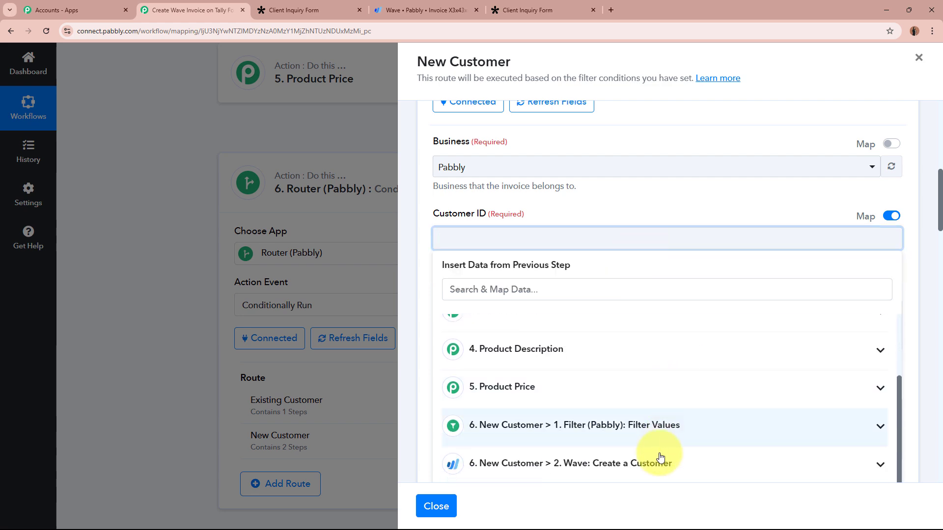
{"action": "left_click", "coordinate": [660, 453]}
{"action": "scroll", "coordinate": [678, 433], "scroll_direction": "down", "scroll_amount": 3}
{"action": "left_click", "coordinate": [668, 398]}
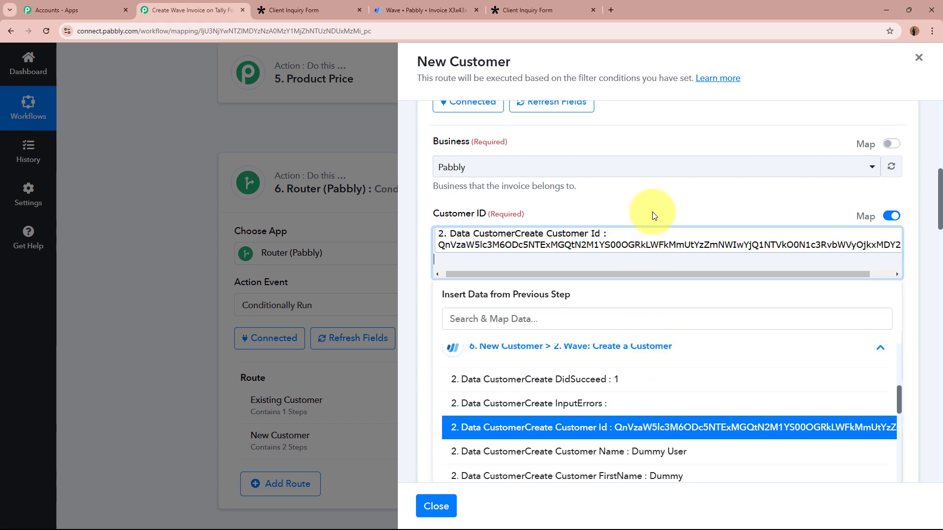
- Save the invoice step with a test request and check the returned Invoice Id
{"action": "scroll", "coordinate": [759, 364], "scroll_direction": "down", "scroll_amount": 5}
{"action": "scroll", "coordinate": [705, 273], "scroll_direction": "up", "scroll_amount": 3}
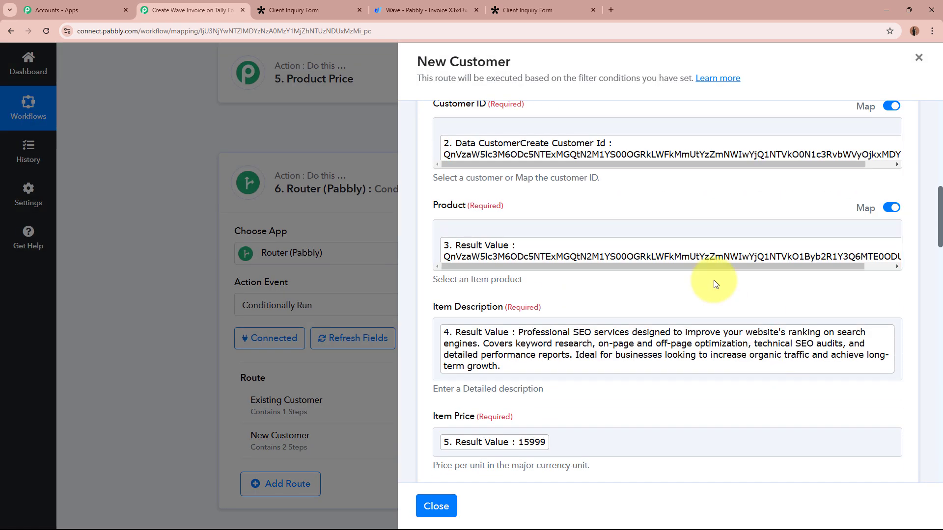
{"action": "scroll", "coordinate": [660, 297], "scroll_direction": "down", "scroll_amount": 15}
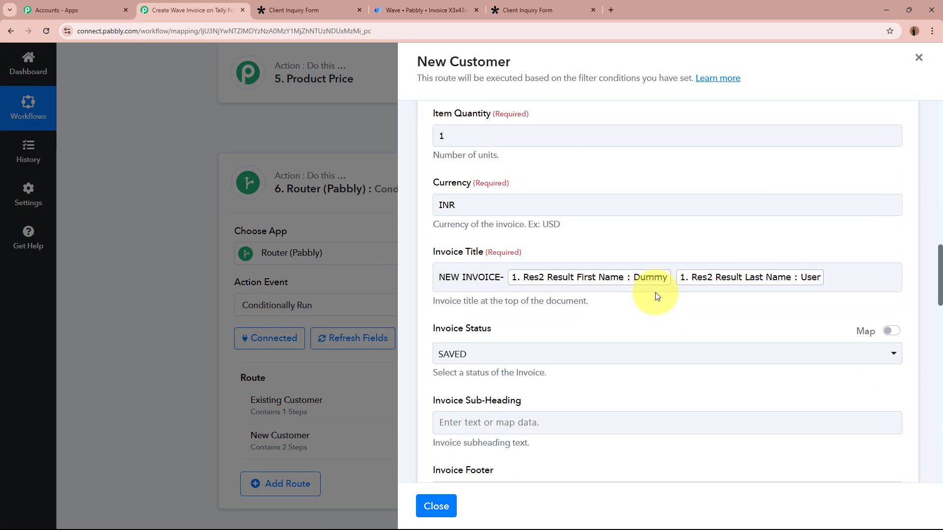
{"action": "scroll", "coordinate": [655, 291], "scroll_direction": "down", "scroll_amount": 12}
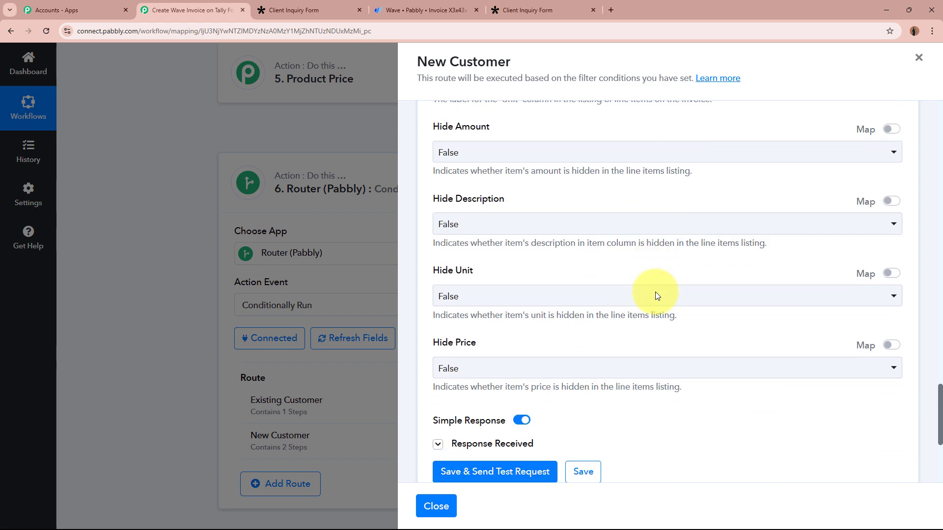
{"action": "left_click", "coordinate": [493, 328]}
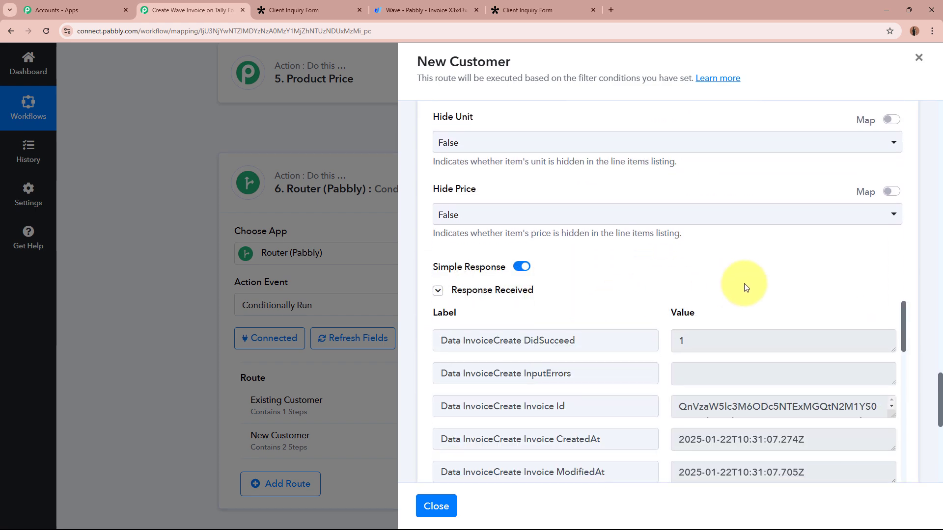
{"action": "scroll", "coordinate": [744, 284], "scroll_direction": "down", "scroll_amount": 3}
{"action": "left_click_drag", "start_coordinate": [679, 266], "coordinate": [808, 263]}
{"action": "left_click", "coordinate": [806, 267]}
{"action": "scroll", "coordinate": [806, 267], "scroll_direction": "up", "scroll_amount": 2}
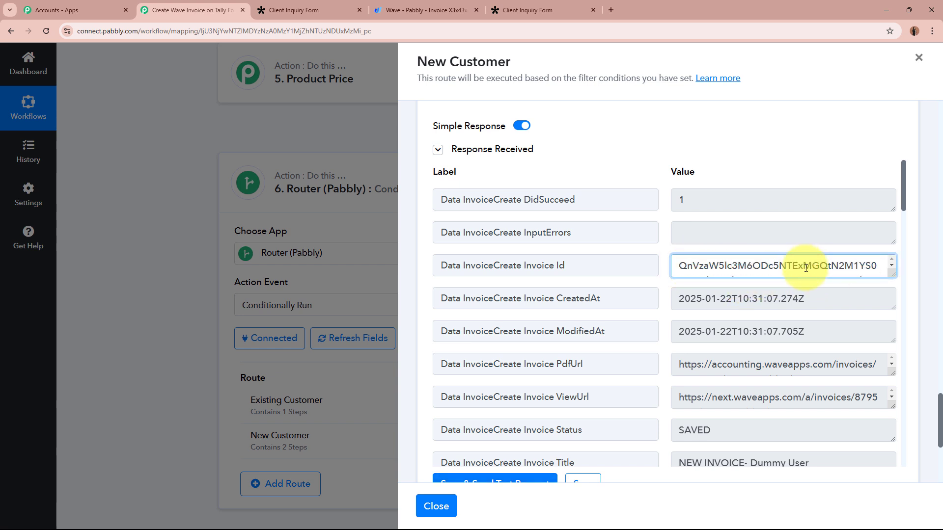
- Open the newest Wave invoice, x3x43xcc42, and check the billed customer's name and e-mail
{"action": "left_click", "coordinate": [407, 5]}
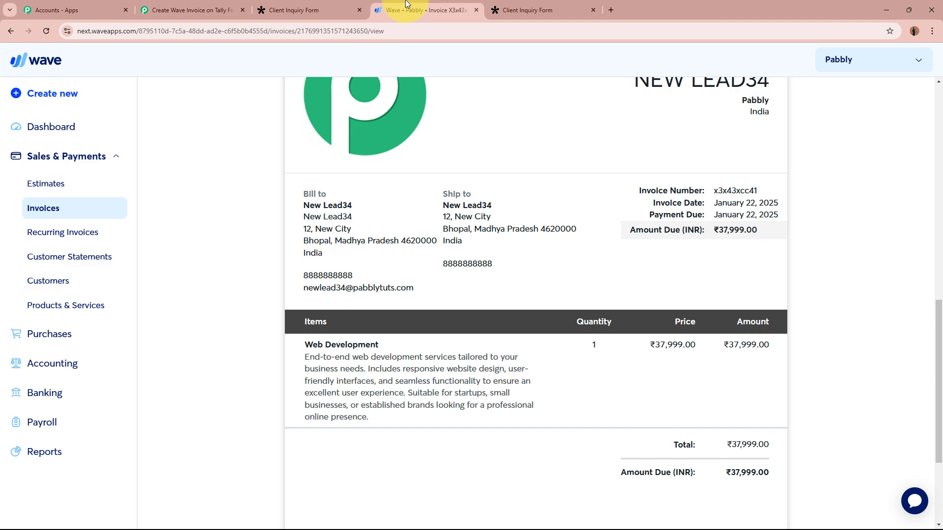
{"action": "left_click", "coordinate": [44, 205]}
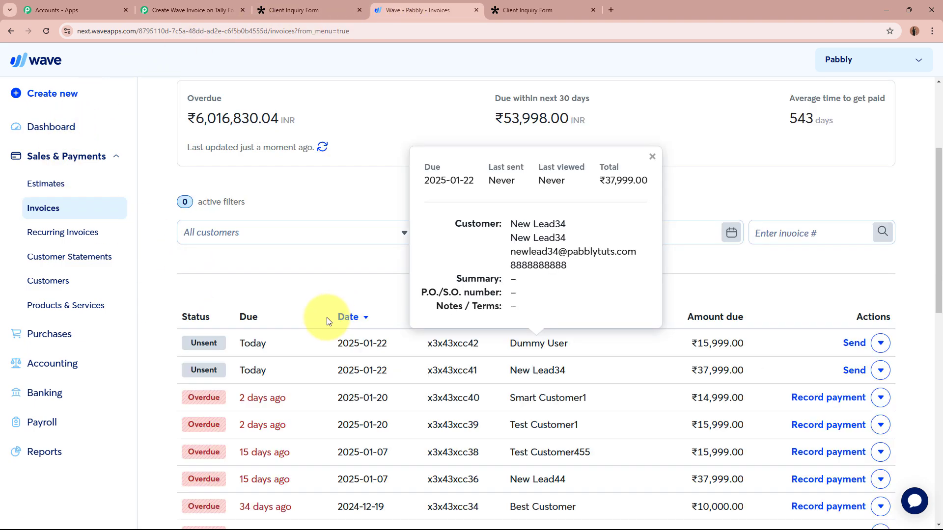
{"action": "left_click", "coordinate": [324, 350]}
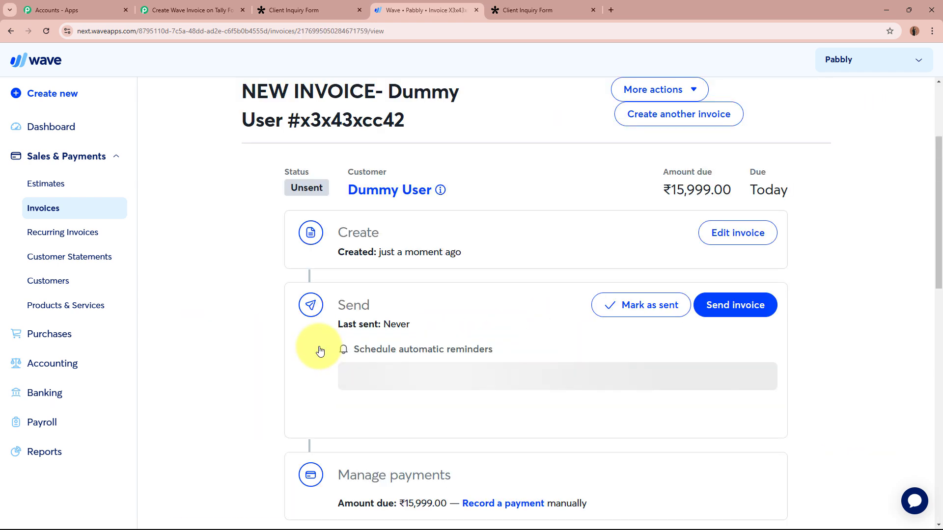
{"action": "scroll", "coordinate": [320, 350], "scroll_direction": "down", "scroll_amount": 8}
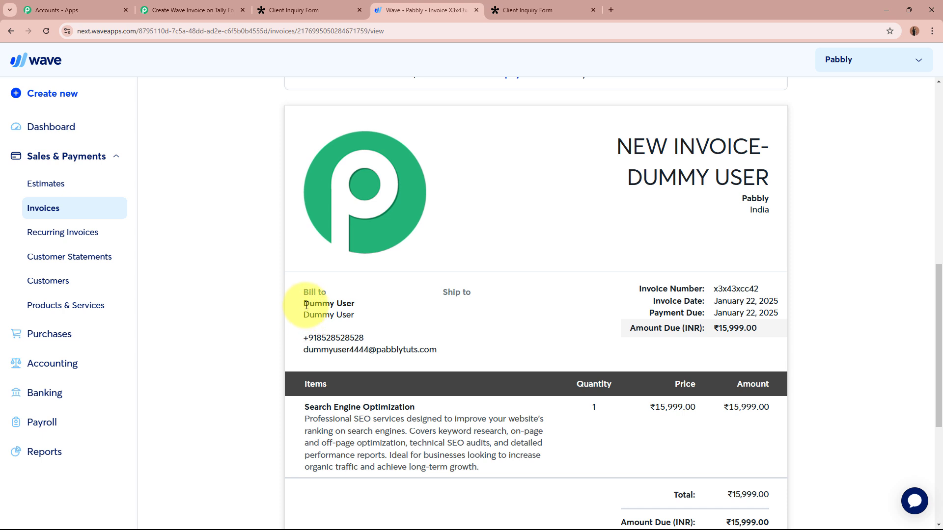
{"action": "left_click_drag", "start_coordinate": [305, 305], "coordinate": [358, 305]}
{"action": "left_click_drag", "start_coordinate": [294, 353], "coordinate": [442, 349]}
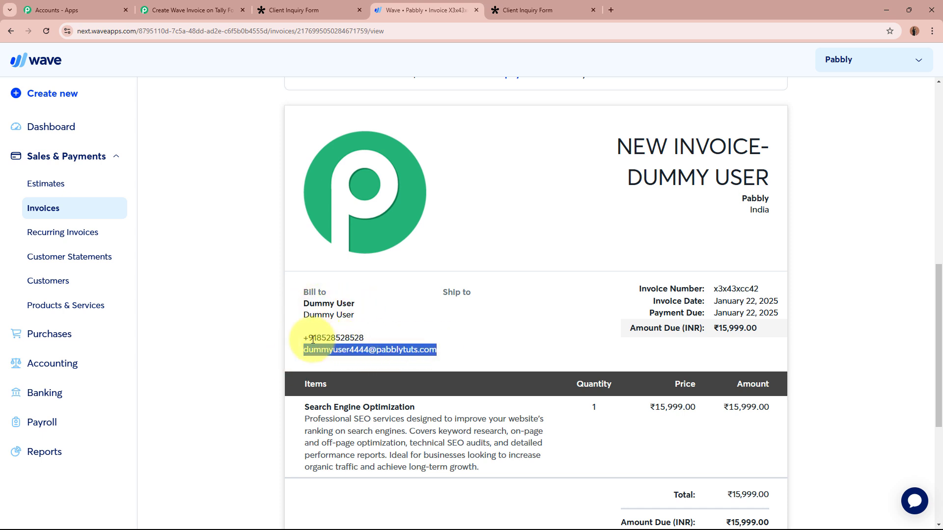
{"action": "left_click_drag", "start_coordinate": [370, 337], "coordinate": [484, 339]}
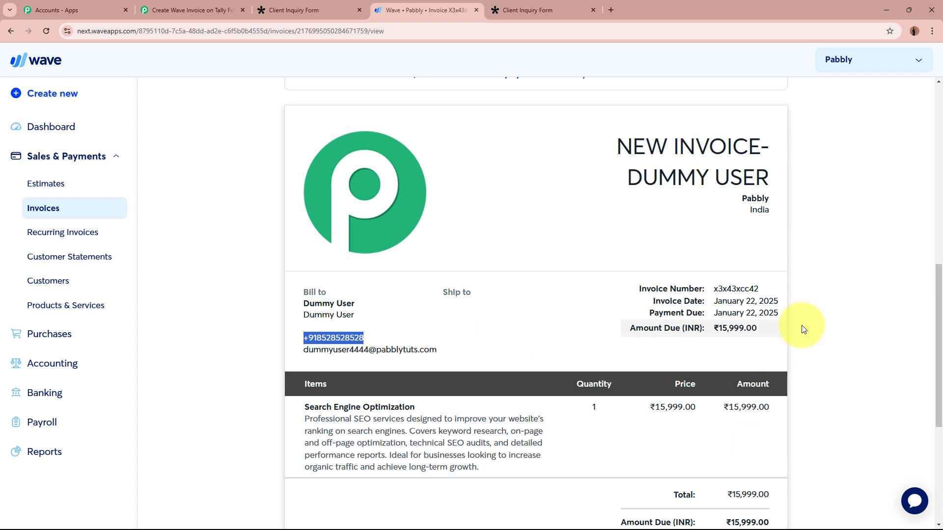
- Confirm the Search Engine Optimization line item priced at ₹15,999.00, then return to Pabbly
{"action": "scroll", "coordinate": [801, 325], "scroll_direction": "down", "scroll_amount": 3}
{"action": "left_click_drag", "start_coordinate": [305, 259], "coordinate": [427, 259]}
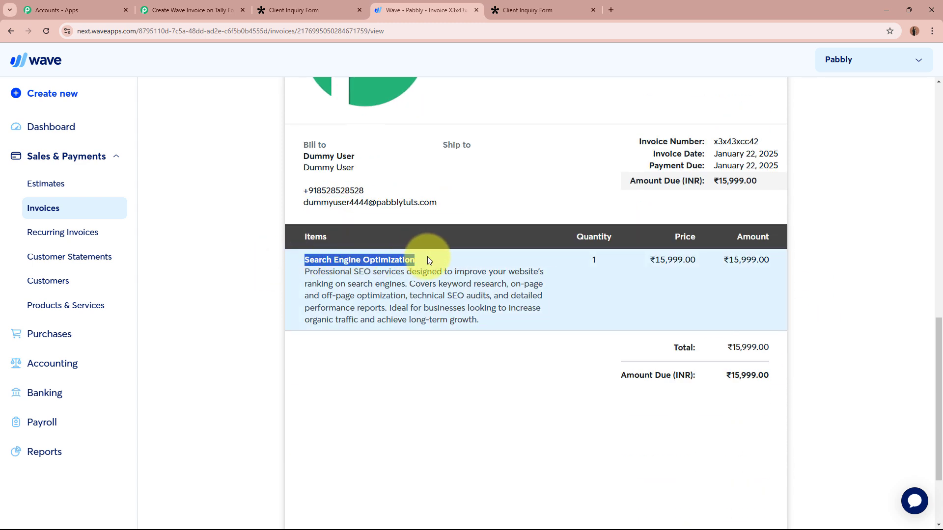
{"action": "left_click_drag", "start_coordinate": [295, 270], "coordinate": [589, 281]}
{"action": "left_click", "coordinate": [591, 261]}
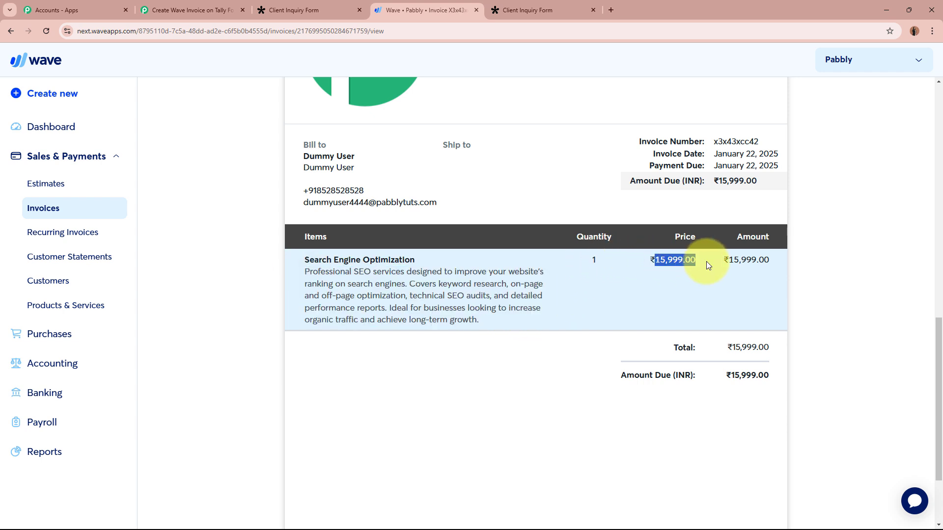
{"action": "left_click_drag", "start_coordinate": [738, 260], "coordinate": [786, 262]}
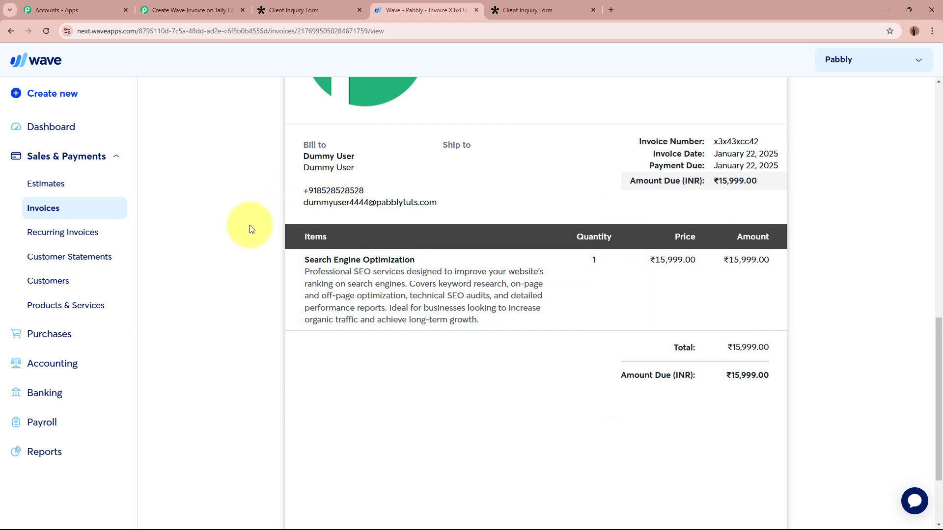
{"action": "left_click", "coordinate": [186, 10]}
- Close the New Customer route panel, collapse the Router, and scroll up to the Tally trigger
{"action": "scroll", "coordinate": [700, 253], "scroll_direction": "down", "scroll_amount": 4}
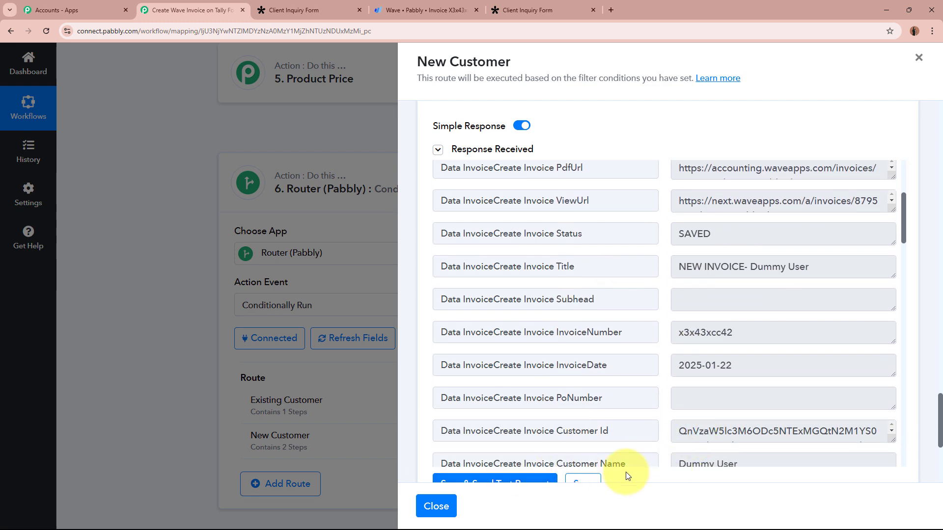
{"action": "left_click", "coordinate": [436, 506]}
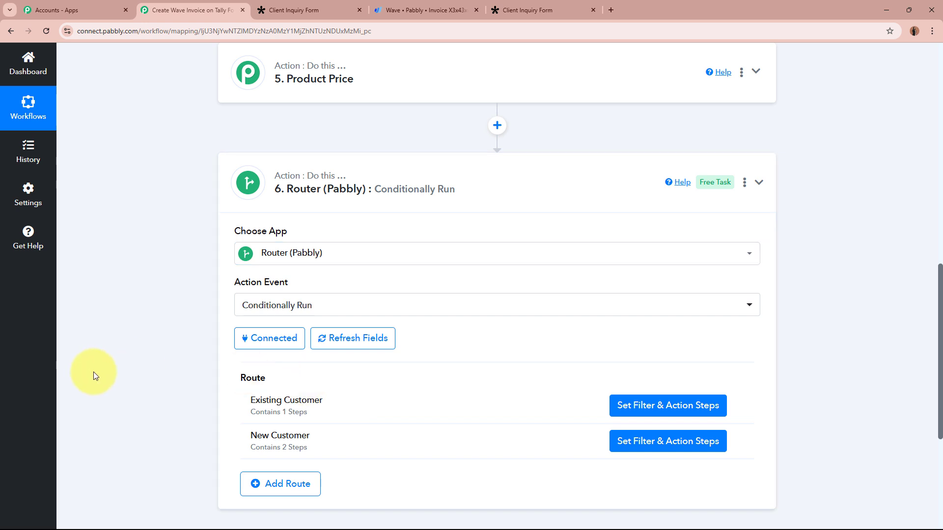
{"action": "left_click", "coordinate": [547, 185]}
{"action": "scroll", "coordinate": [833, 337], "scroll_direction": "up", "scroll_amount": 5}
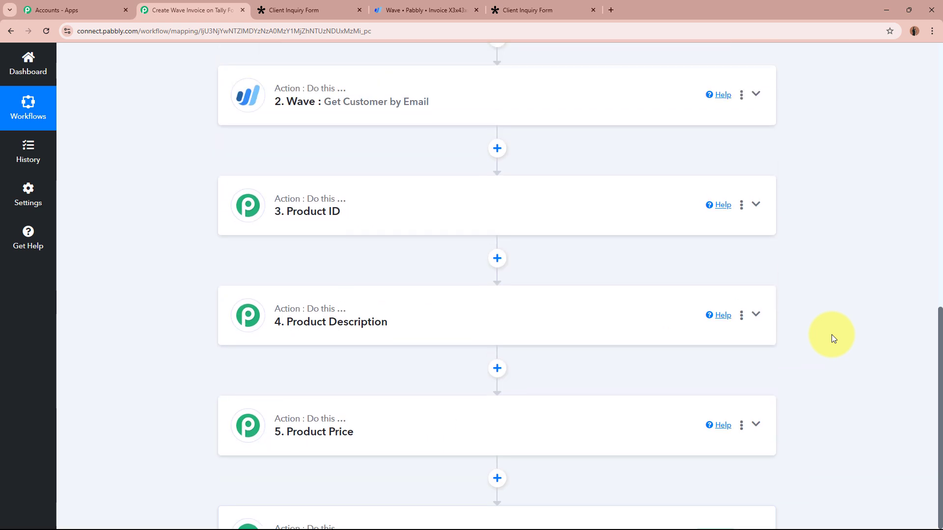
{"action": "scroll", "coordinate": [833, 337], "scroll_direction": "up", "scroll_amount": 5}
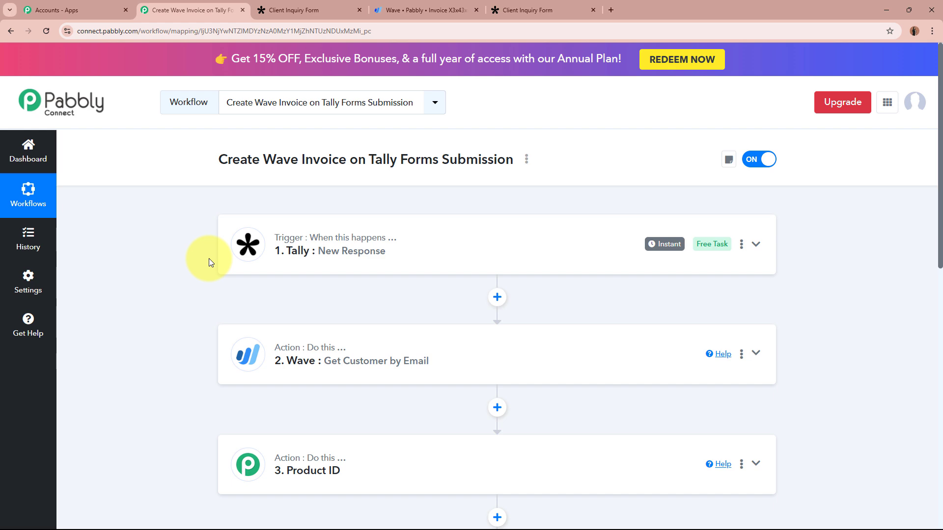
{"action": "scroll", "coordinate": [200, 276], "scroll_direction": "down", "scroll_amount": 8}
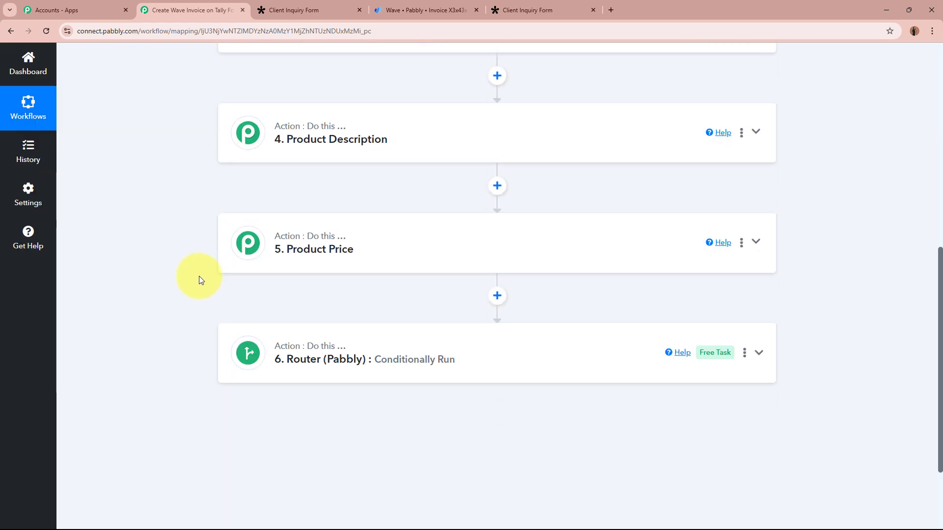
{"action": "scroll", "coordinate": [199, 277], "scroll_direction": "up", "scroll_amount": 10}
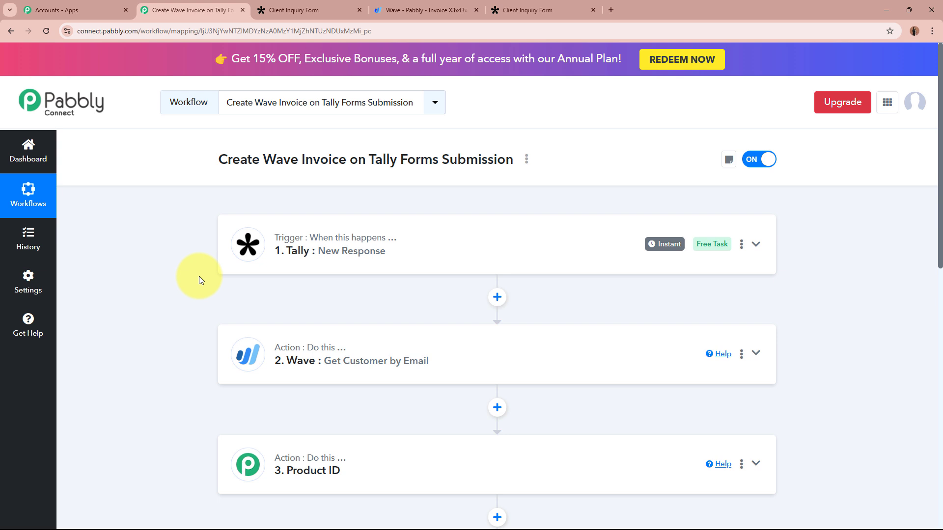